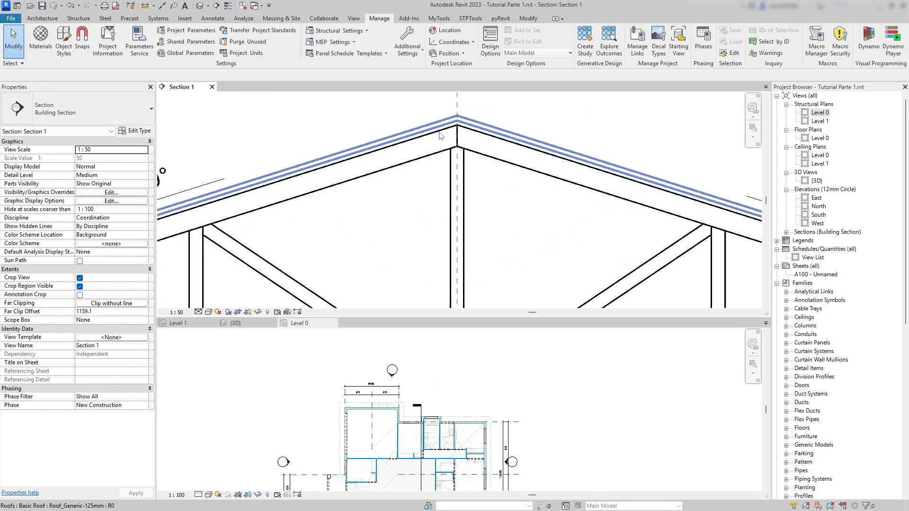
click(471, 113)
middle_drag(442, 212, 436, 254)
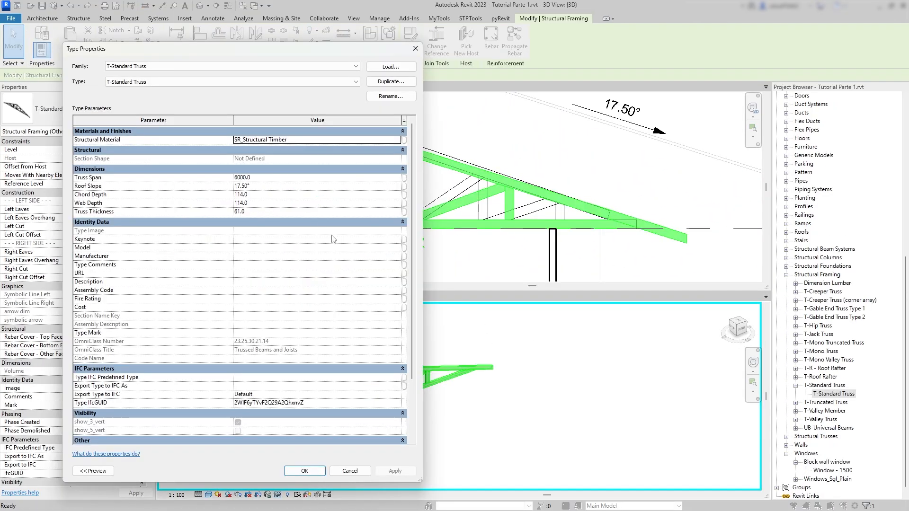
- Set the Truss Span of the T-Standard Truss type to 10000
drag(306, 48, 761, 32)
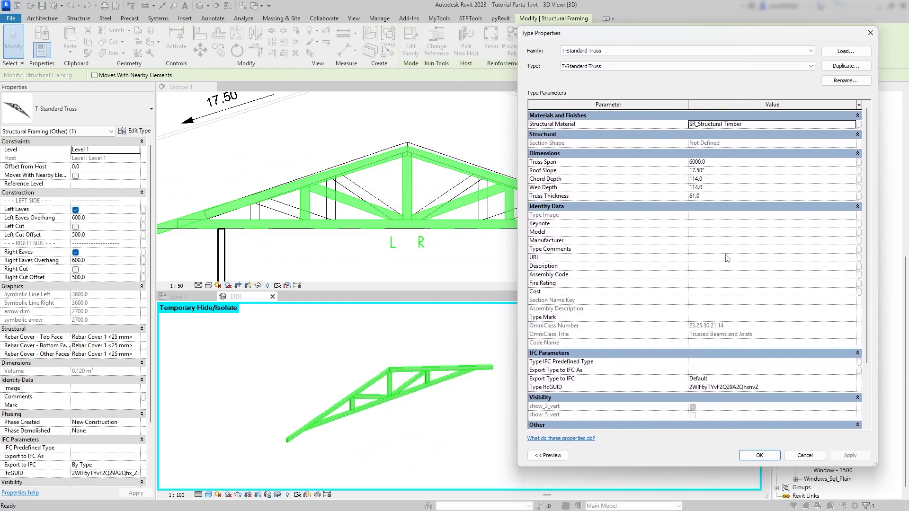
click(726, 162)
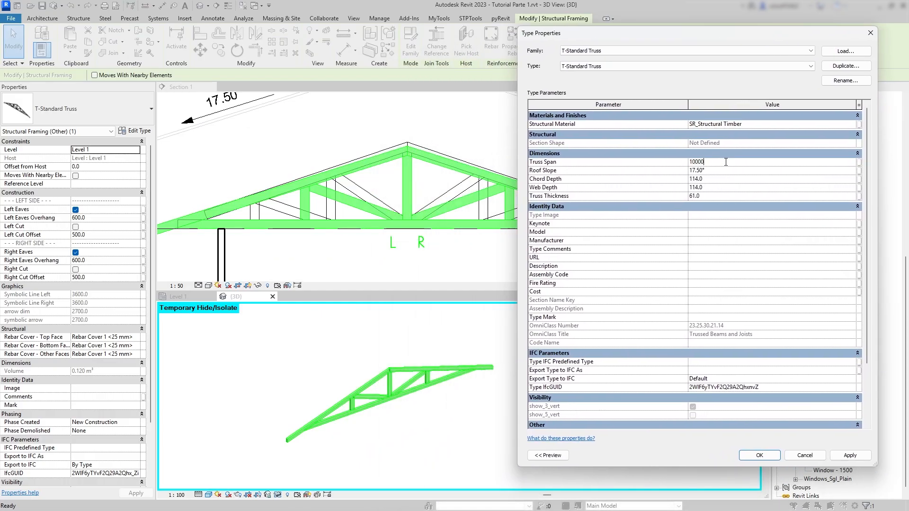
click(848, 456)
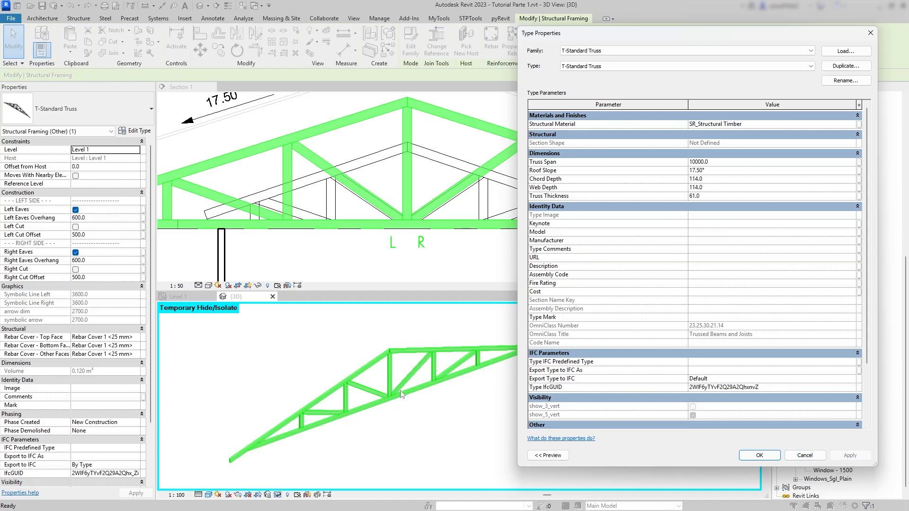
click(490, 380)
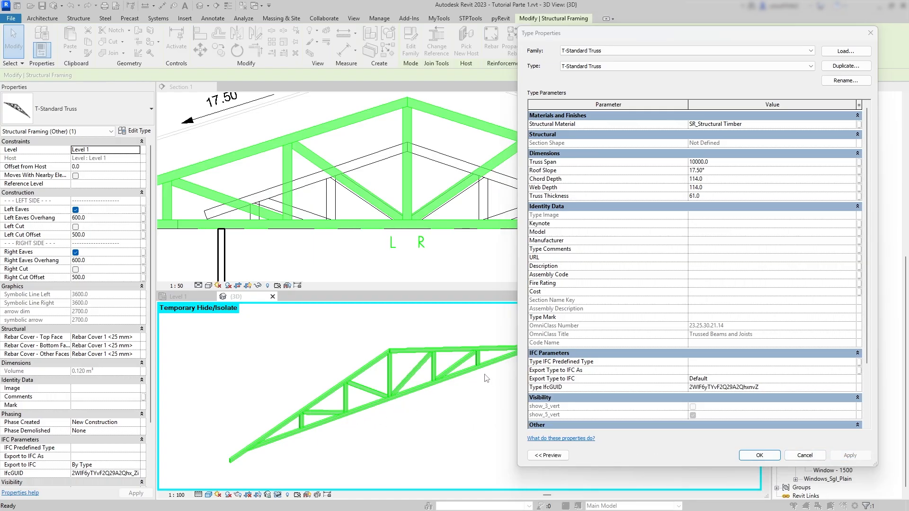
click(759, 456)
click(479, 422)
scroll(480, 370, down, 2)
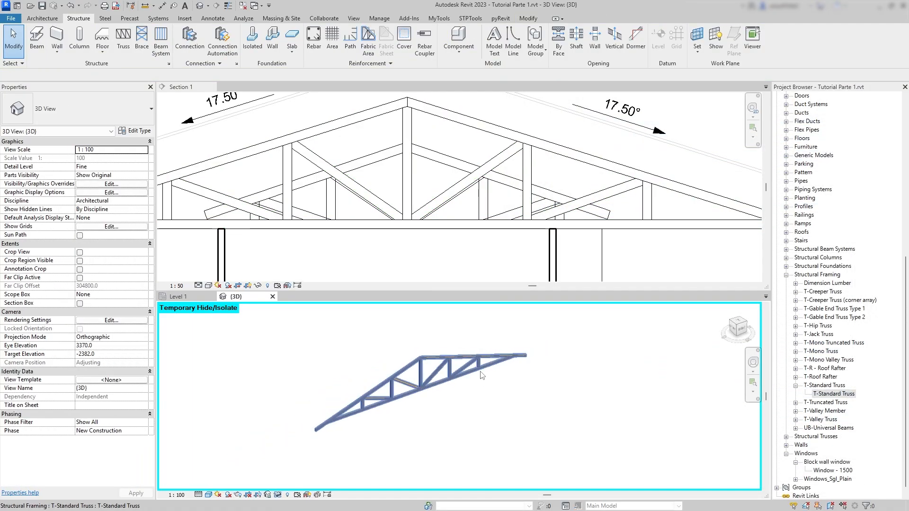
middle_drag(480, 370, 472, 354)
- Preview the truss family files in the 2nd edition folder, from the creeper trusses through the roof rafters
click(445, 253)
scroll(445, 252, down, 3)
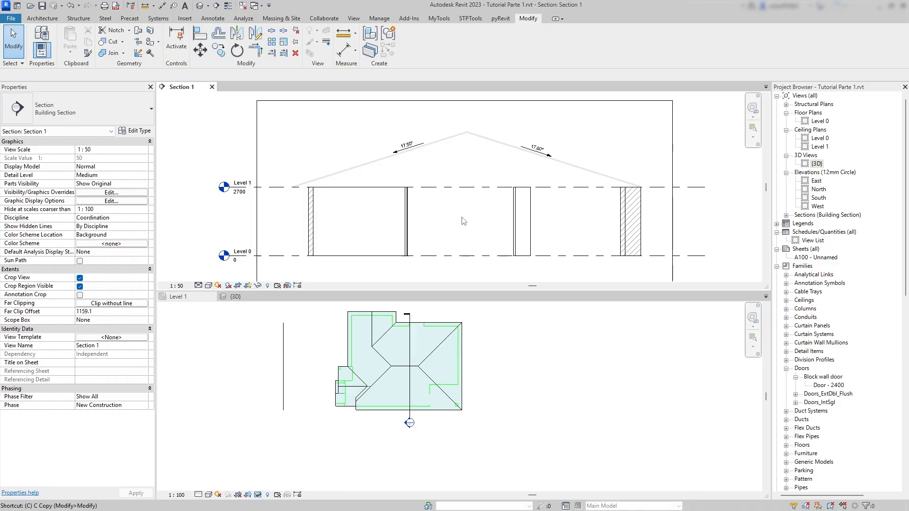
scroll(284, 318, up, 3)
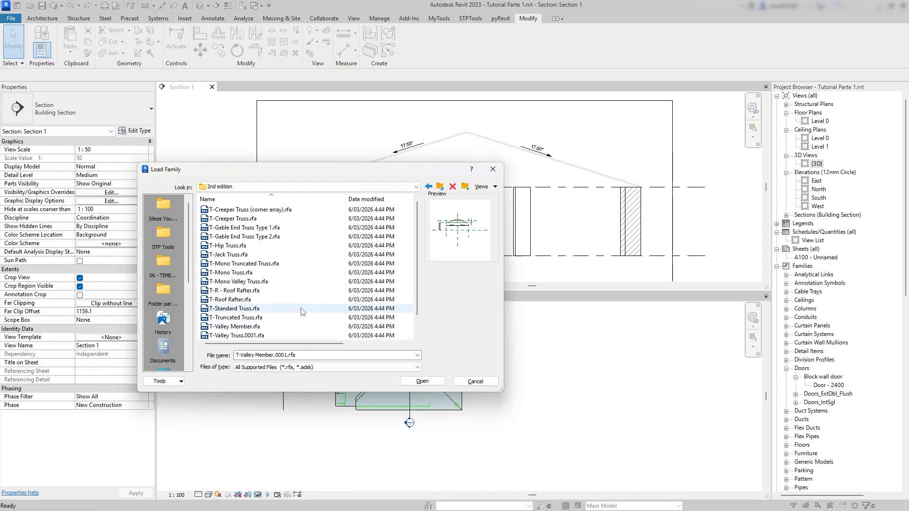
click(246, 211)
click(243, 219)
click(242, 228)
click(241, 238)
click(240, 246)
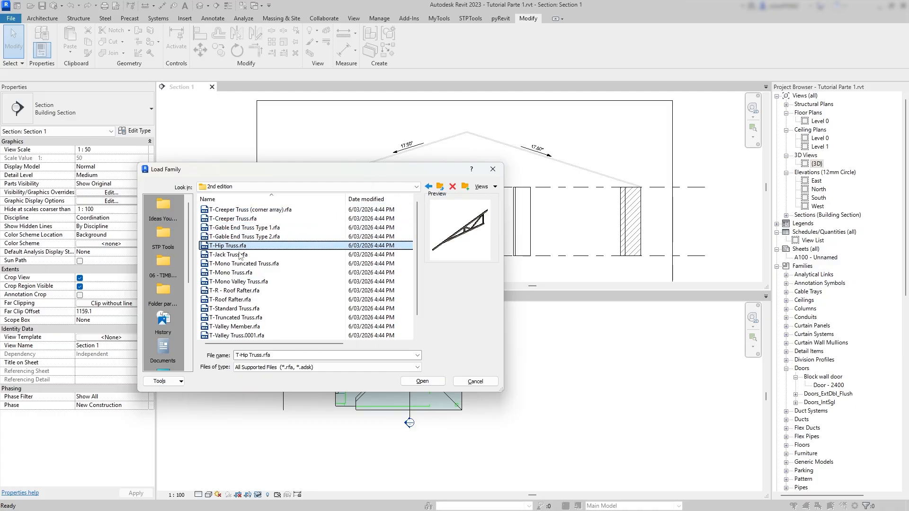
click(240, 254)
click(241, 264)
click(241, 273)
click(242, 281)
click(243, 291)
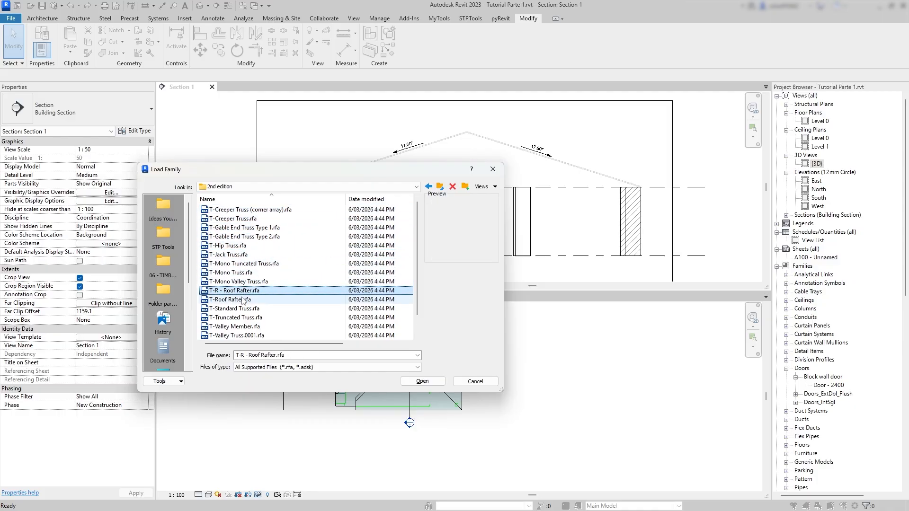
click(243, 299)
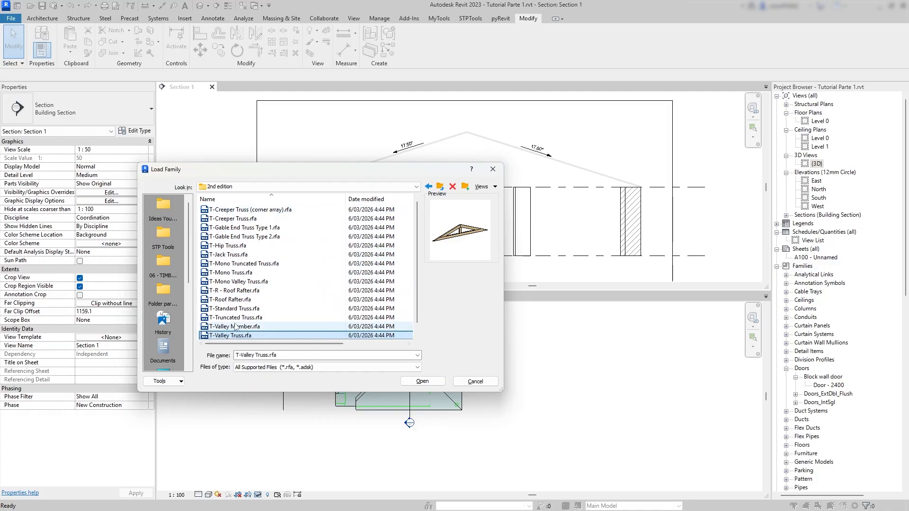
- Load all the truss families from T-Creeper Truss (corner array).rfa through T-Valley Truss.rfa into the project
scroll(234, 336, down, 1)
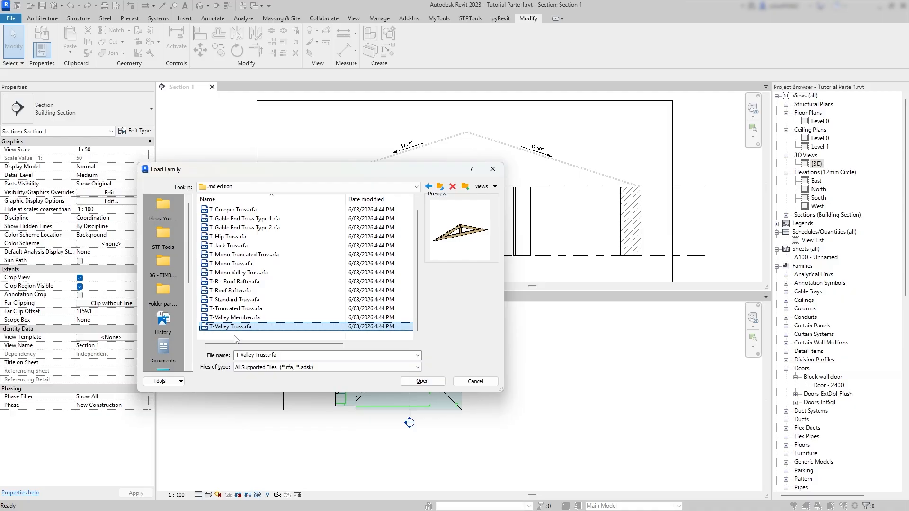
scroll(232, 330, up, 1)
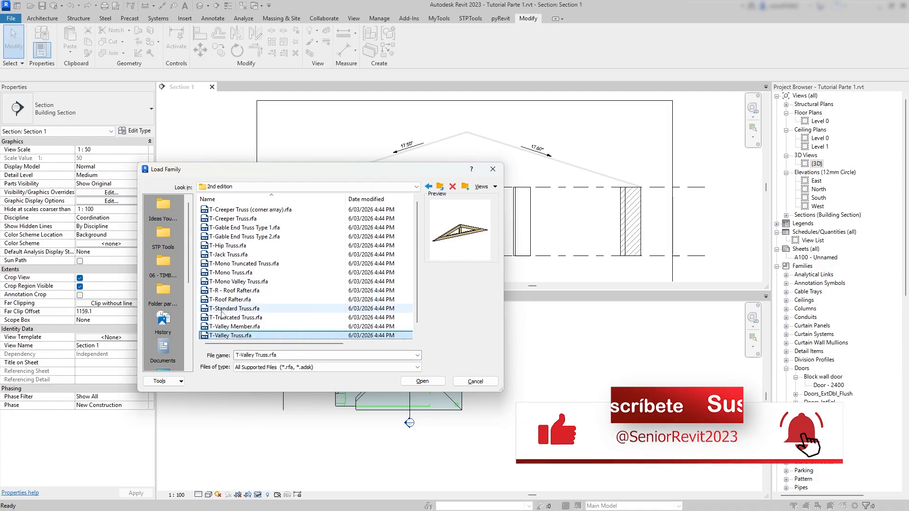
scroll(232, 307, down, 1)
scroll(232, 286, up, 1)
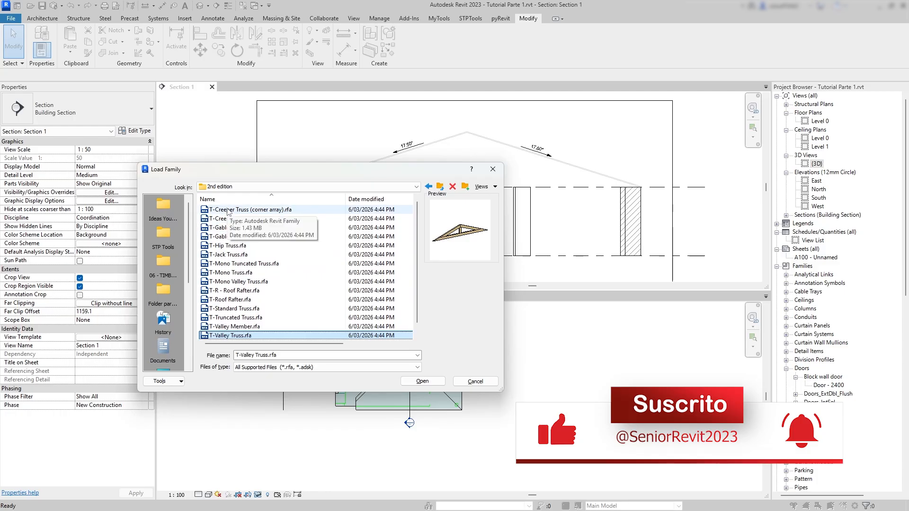
shift+click(227, 210)
click(428, 382)
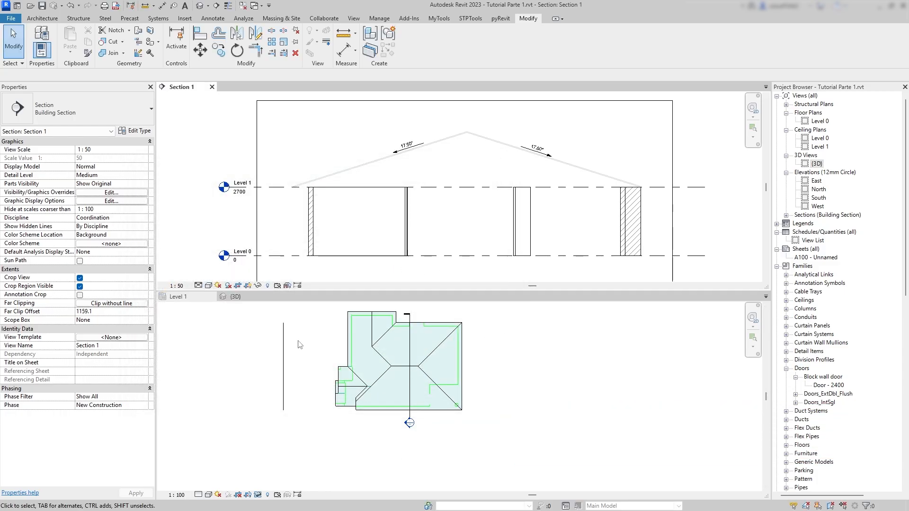
- Collapse the Doors and Walls families in the project browser and expand Structural Framing to list the loaded truss families
click(292, 356)
click(283, 360)
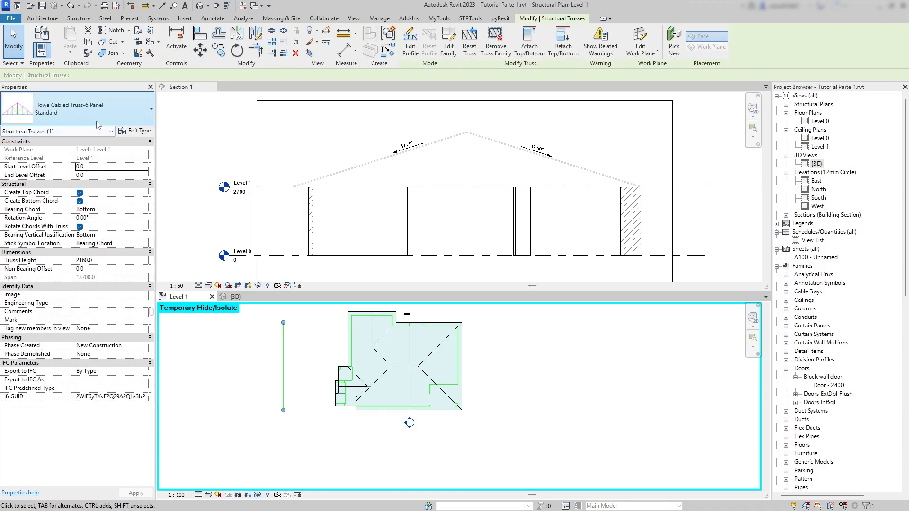
click(80, 20)
click(826, 380)
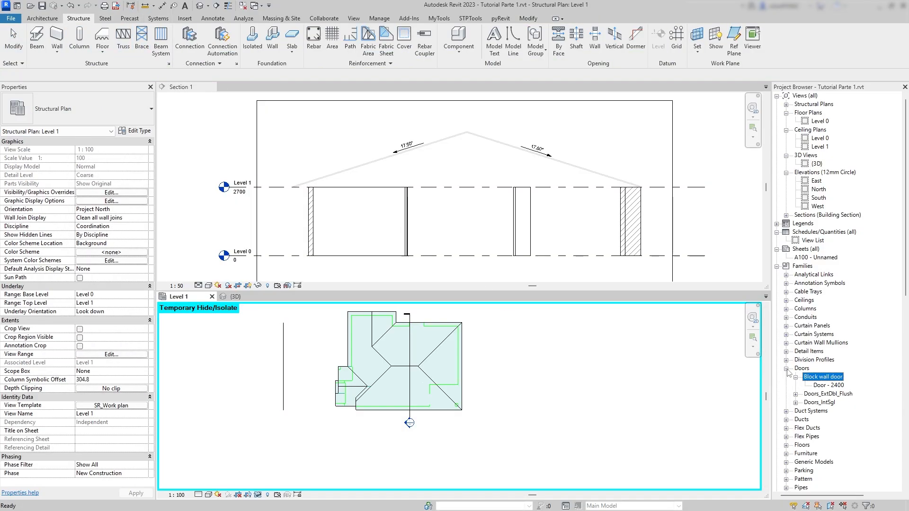
click(786, 369)
scroll(837, 353, down, 13)
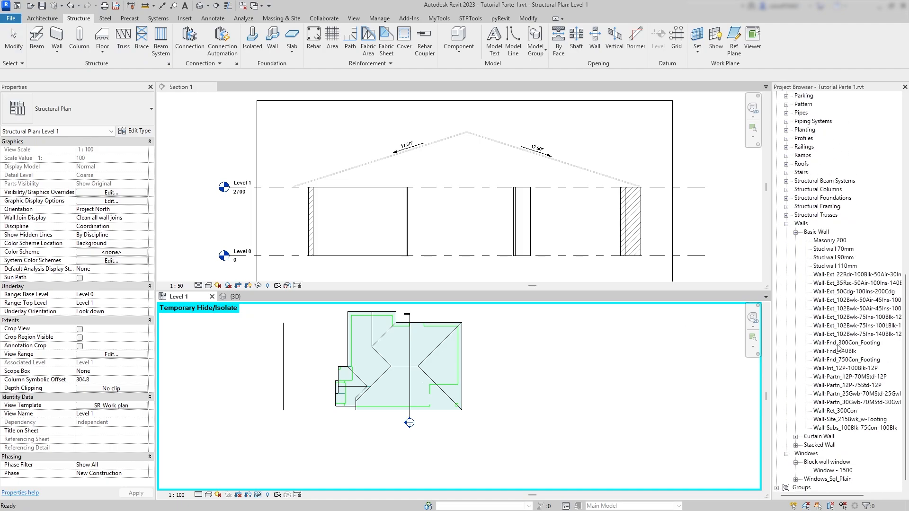
click(787, 224)
click(787, 420)
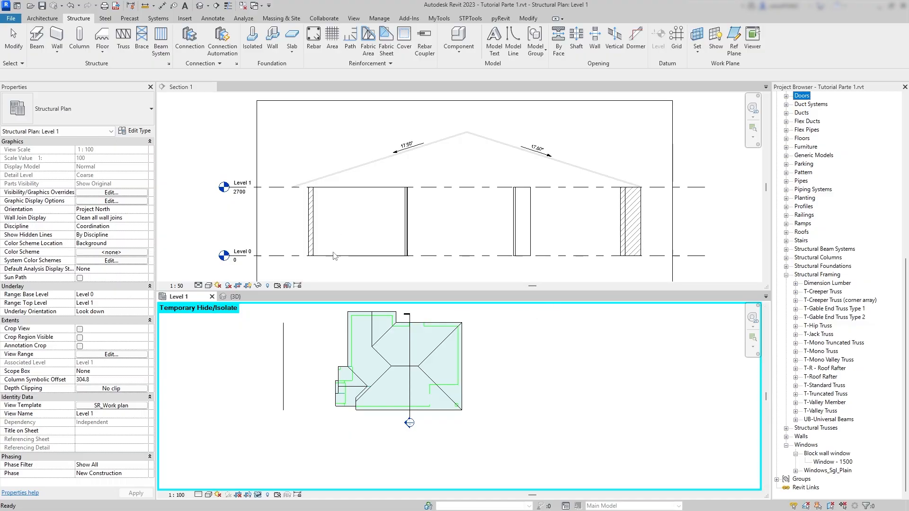
- Examine the existing Howe gabled truss beside the house walls in the 3D view
click(342, 234)
click(236, 297)
scroll(364, 417, down, 3)
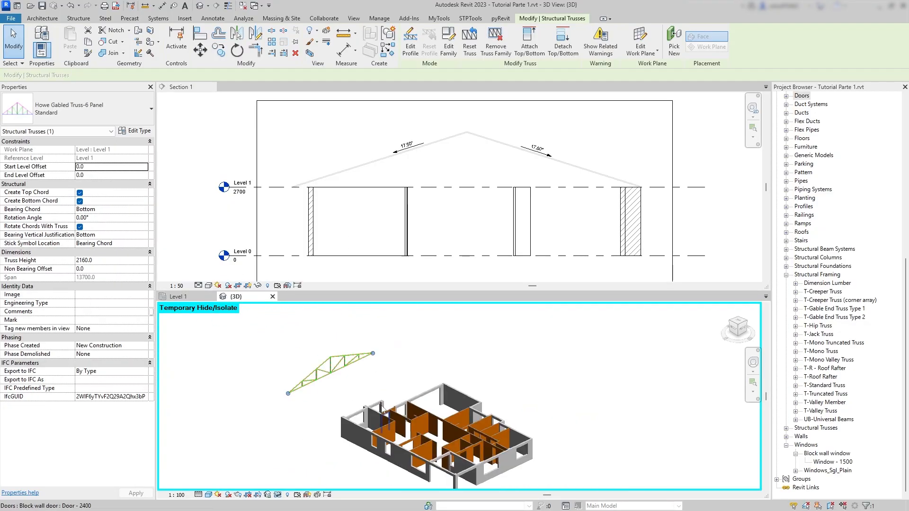
scroll(344, 382, up, 2)
scroll(370, 366, down, 1)
middle_drag(370, 366, 319, 345)
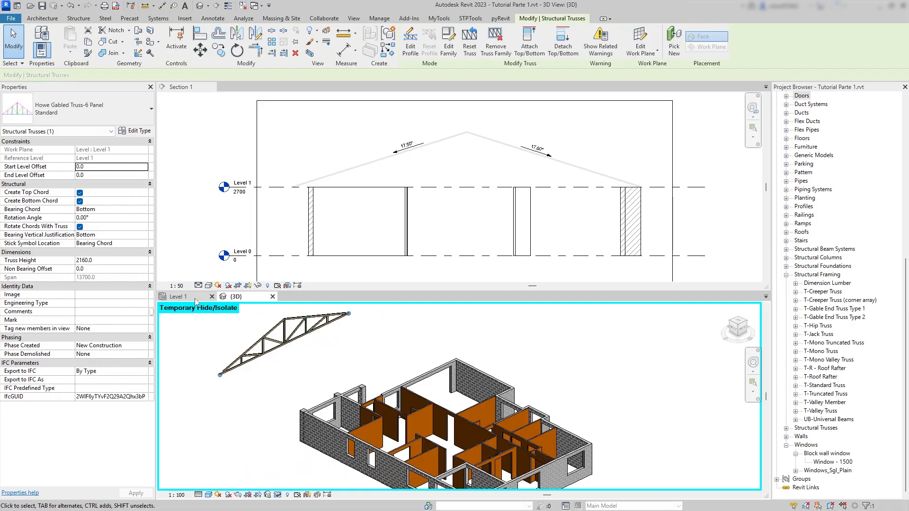
- Place a T-Standard Truss in the Level 1 plan, rotated perpendicular to the central roof ridge and centred on it at the section line
click(178, 297)
click(511, 342)
scroll(422, 359, up, 1)
middle_drag(422, 359, 426, 365)
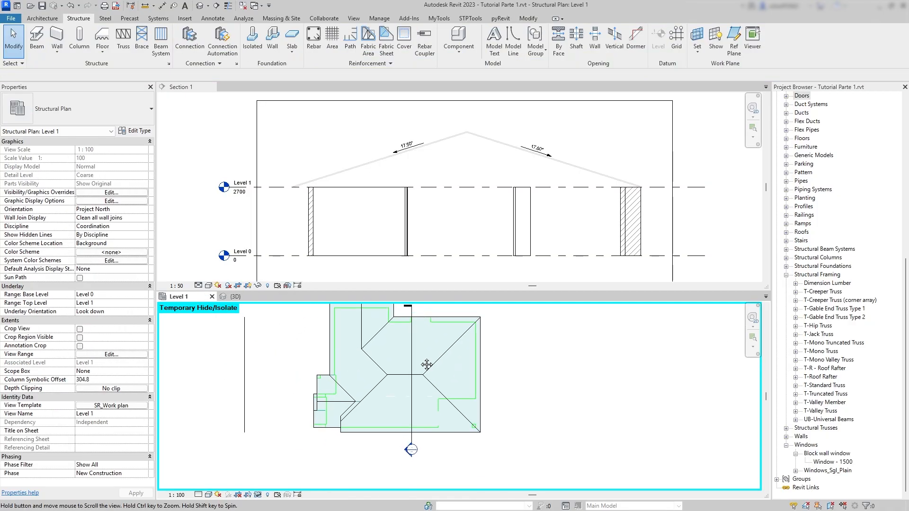
click(797, 386)
click(848, 394)
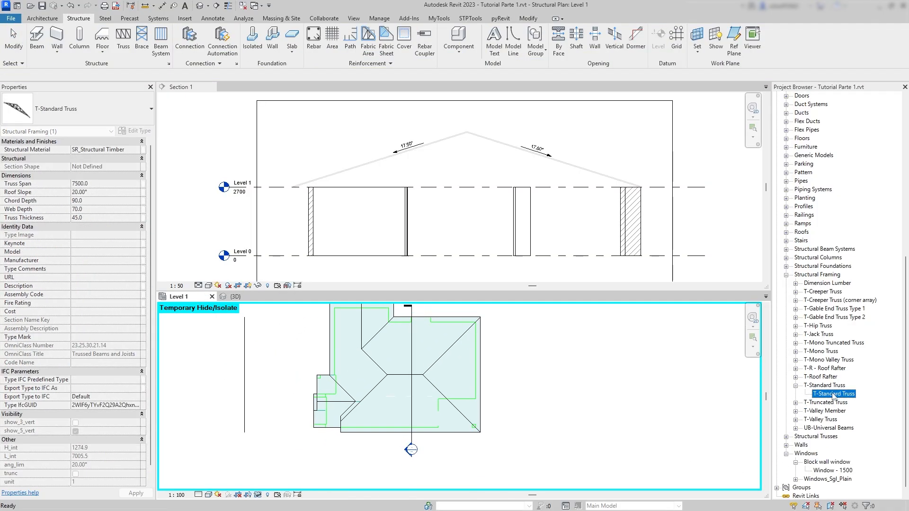
drag(528, 377, 527, 378)
scroll(528, 377, up, 2)
middle_drag(534, 373, 574, 368)
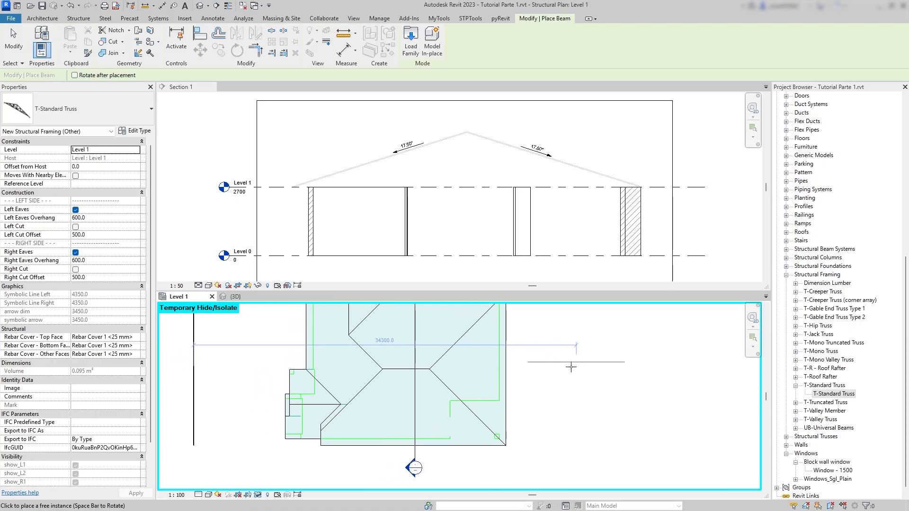
scroll(512, 368, up, 5)
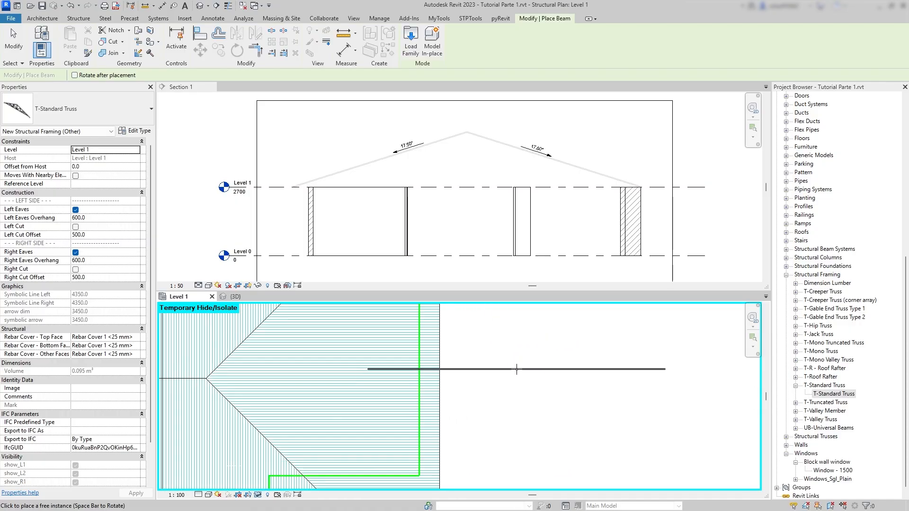
scroll(602, 381, down, 1)
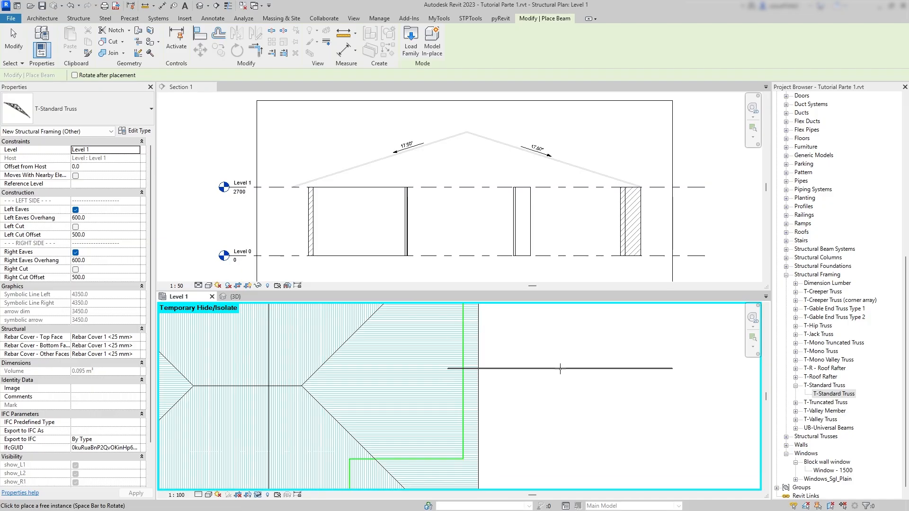
key(space)
scroll(566, 376, down, 1)
scroll(567, 376, down, 1)
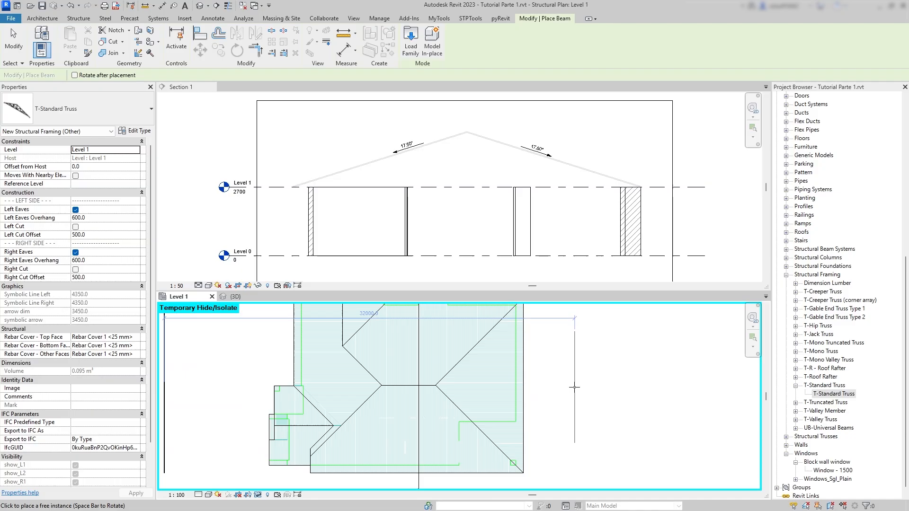
middle_drag(601, 393, 592, 378)
scroll(481, 389, up, 4)
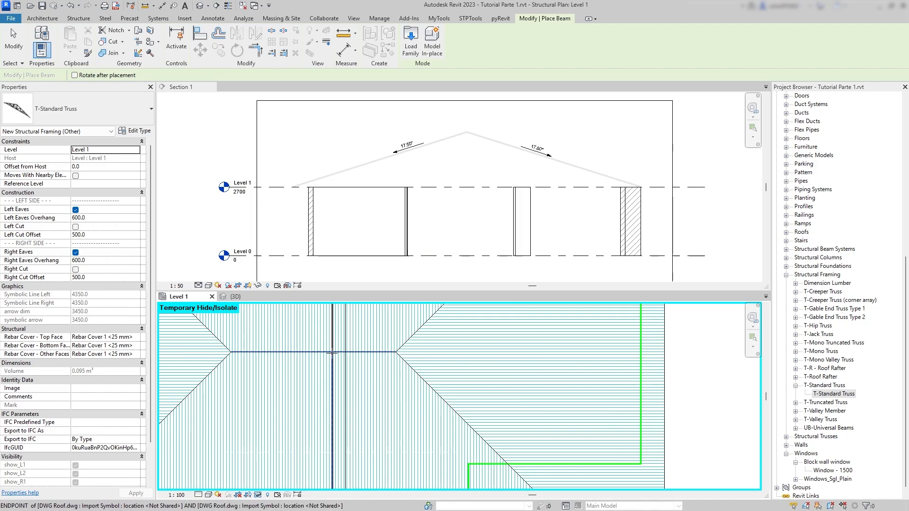
click(332, 353)
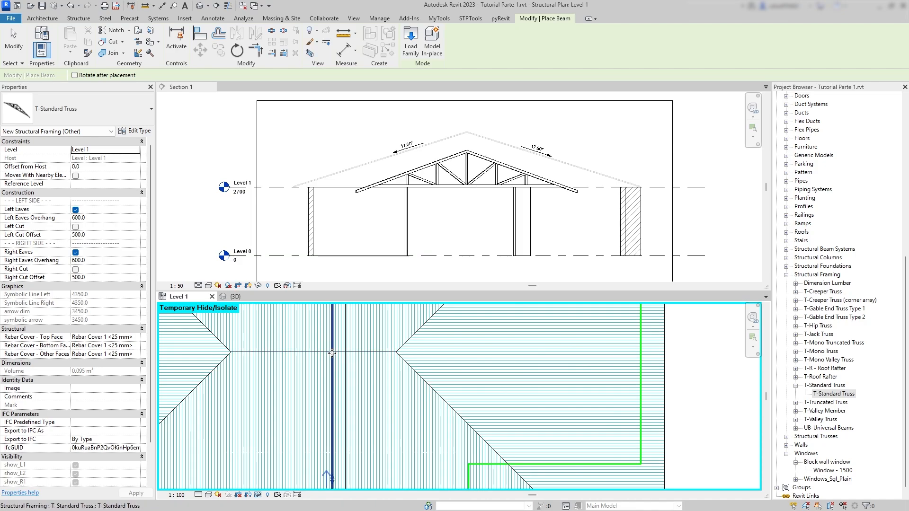
key(Escape)
key(Escape)
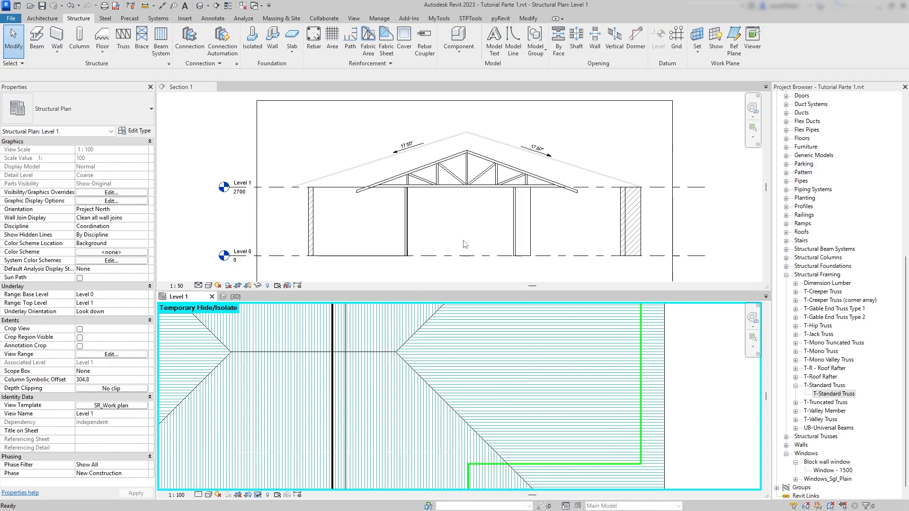
- Temporarily isolate the placed T-Standard Truss in the Section 1 view and examine its chords and webs up close
click(463, 244)
scroll(466, 150, up, 3)
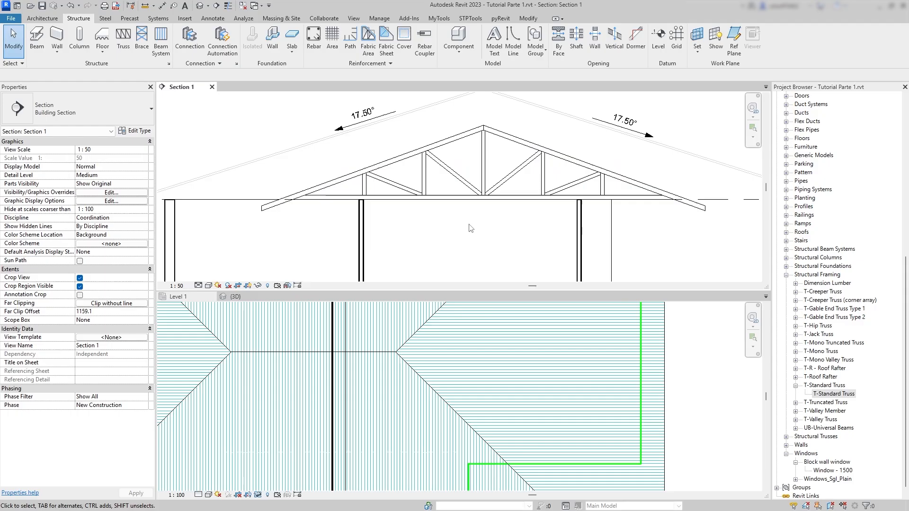
click(360, 191)
click(259, 286)
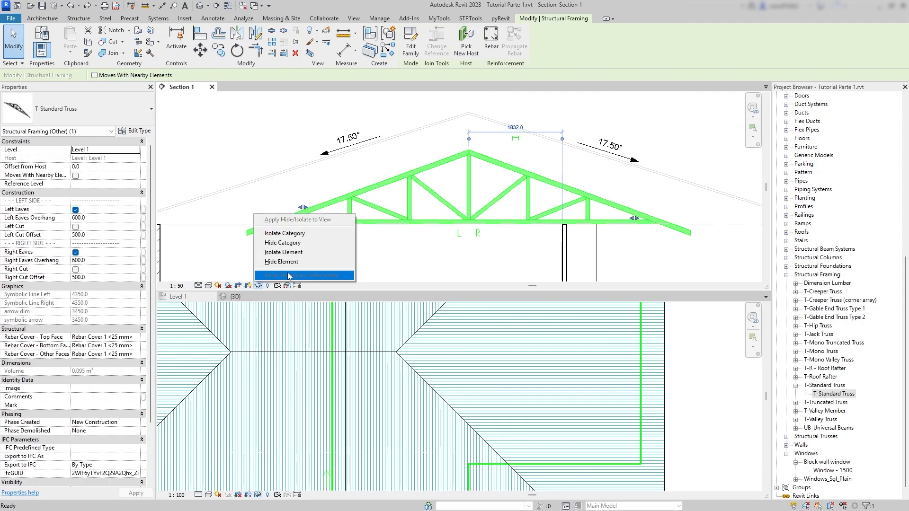
click(283, 252)
click(478, 251)
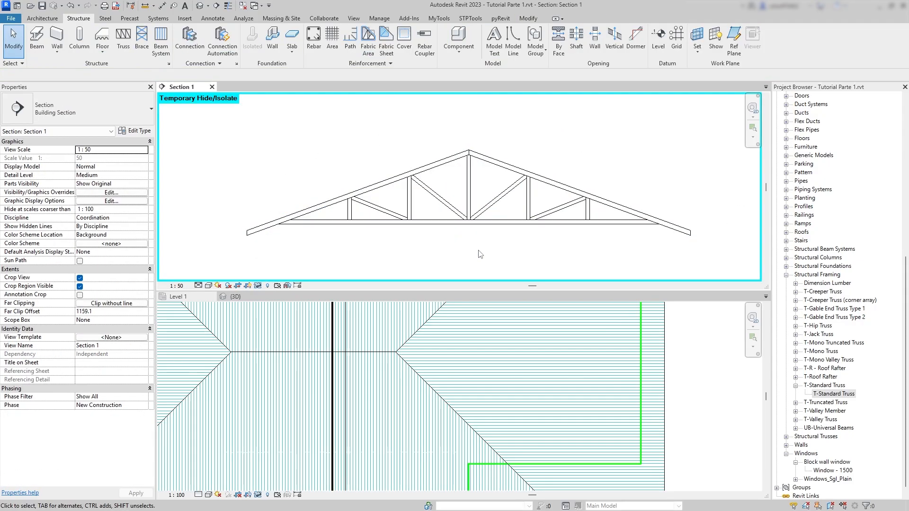
click(471, 262)
scroll(563, 220, up, 3)
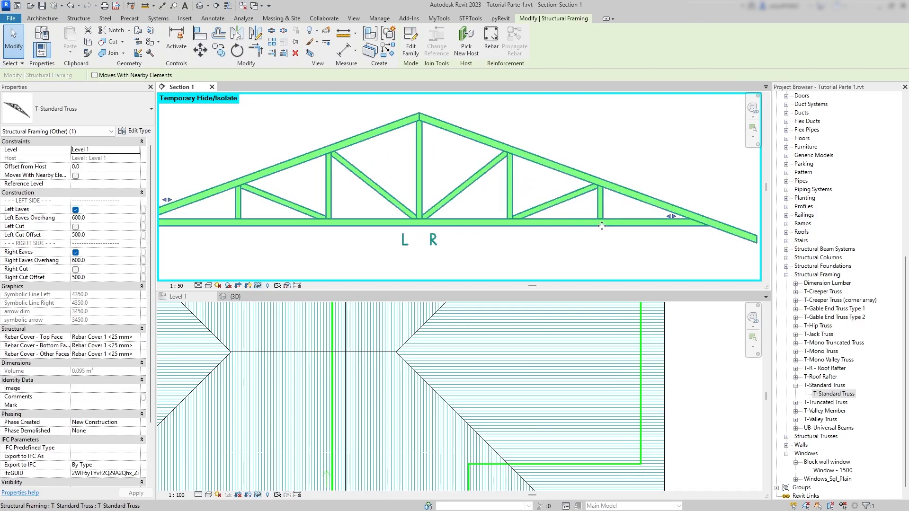
scroll(327, 142, up, 8)
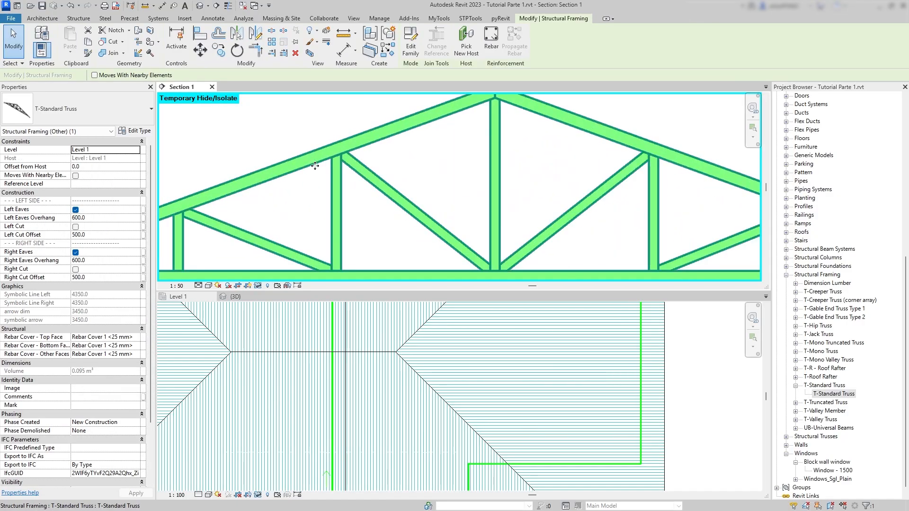
- Examine the isolated truss's web joints, bottom chord, left eaves end and overall profile in the section
scroll(345, 165, down, 5)
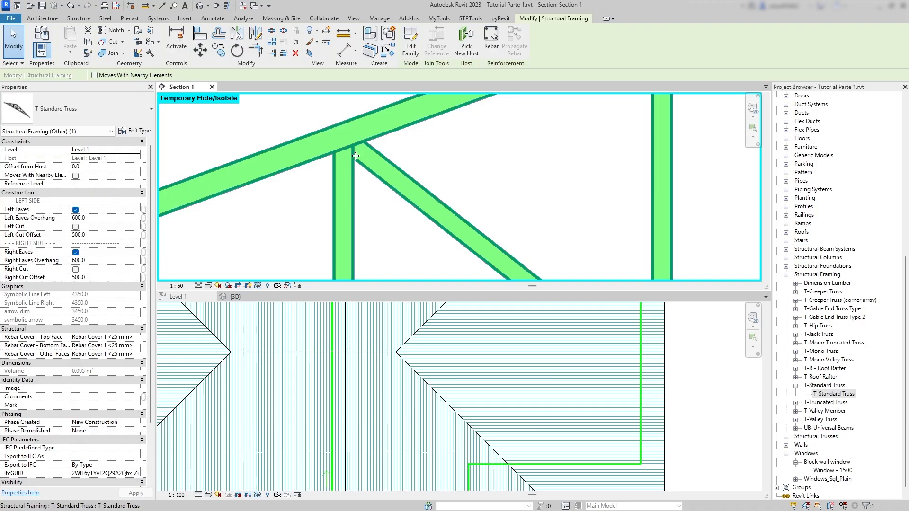
click(377, 264)
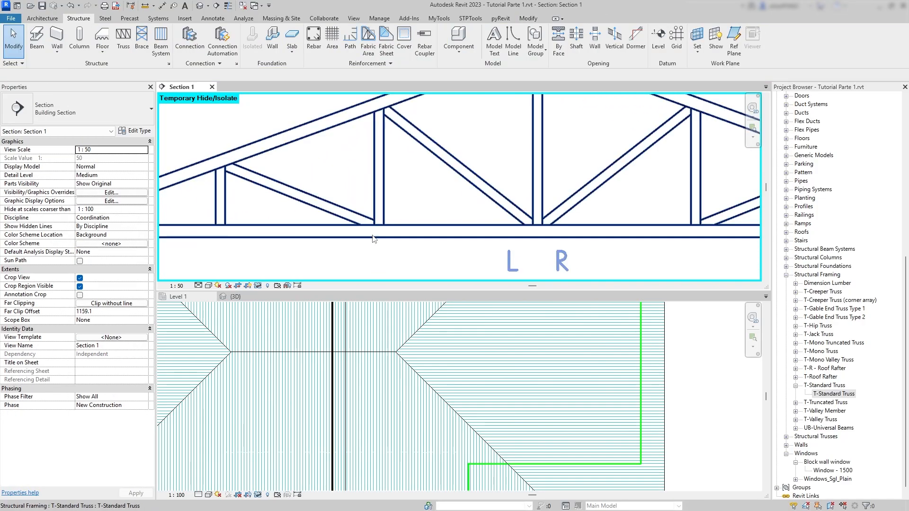
scroll(369, 228, up, 3)
scroll(369, 227, down, 5)
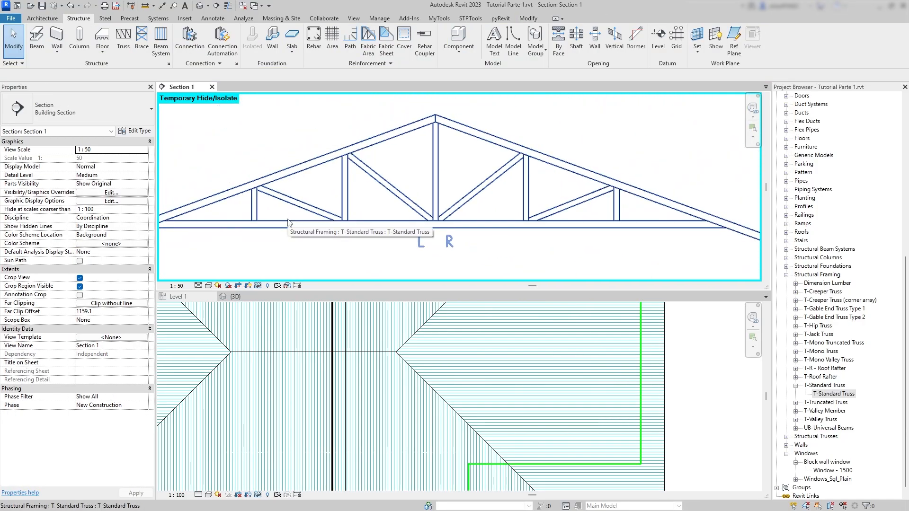
scroll(306, 220, up, 5)
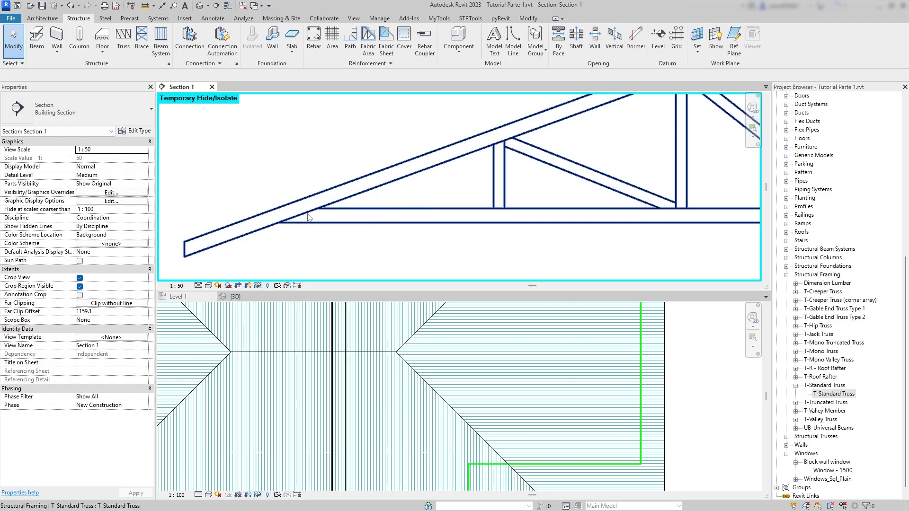
scroll(307, 218, down, 5)
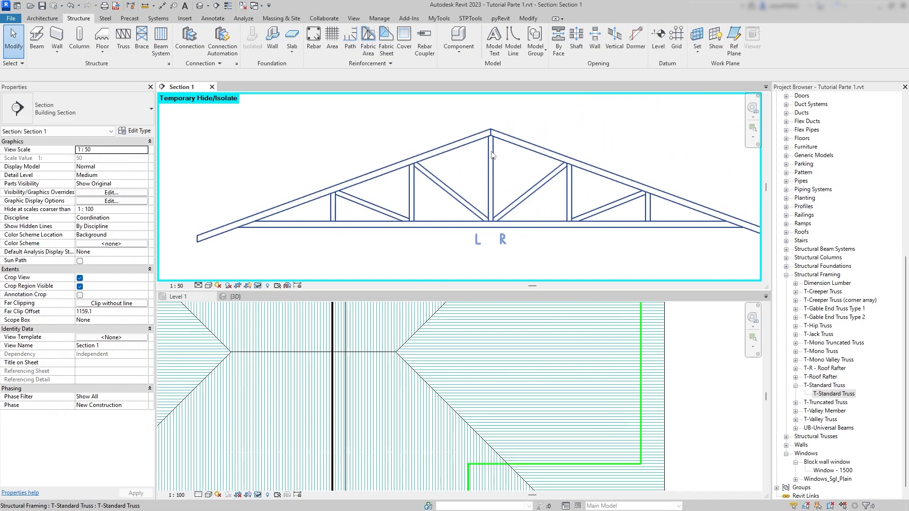
middle_drag(497, 152, 454, 159)
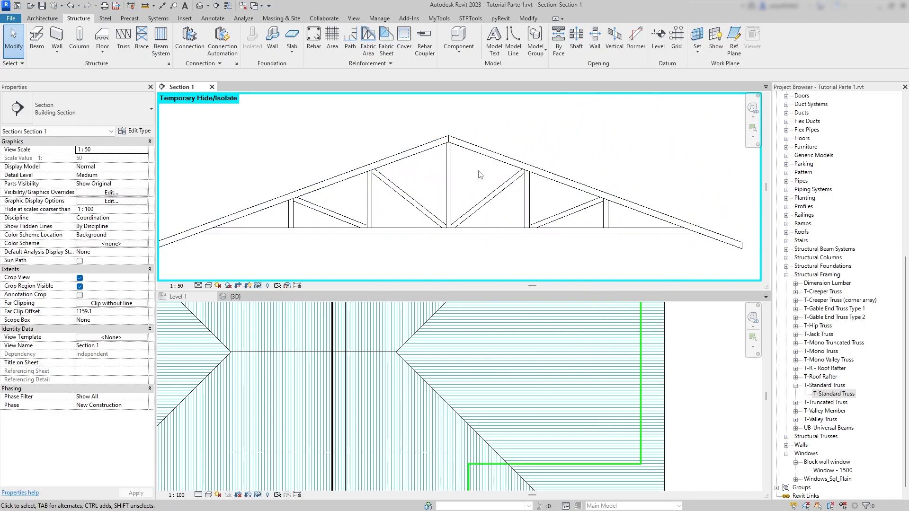
- Set the Roof Slope of the T-Standard Truss type to 17.5°
click(430, 154)
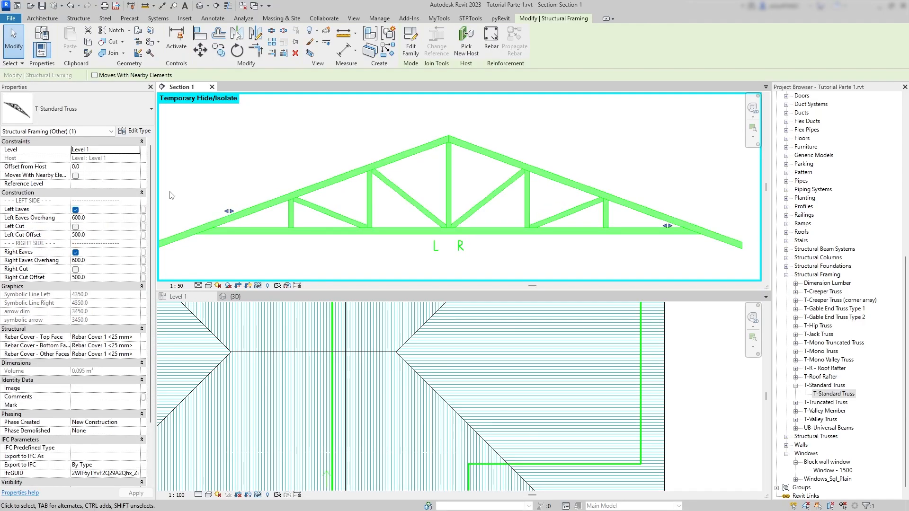
click(135, 131)
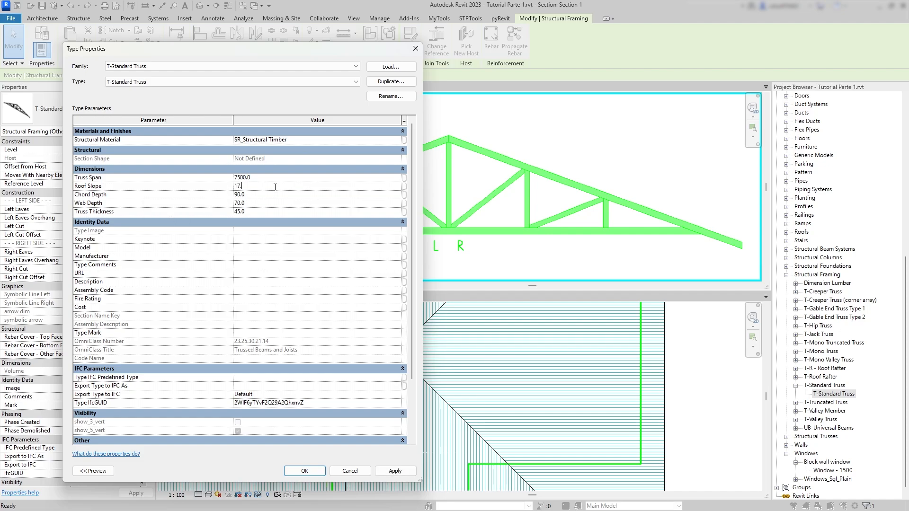
click(304, 471)
key(Escape)
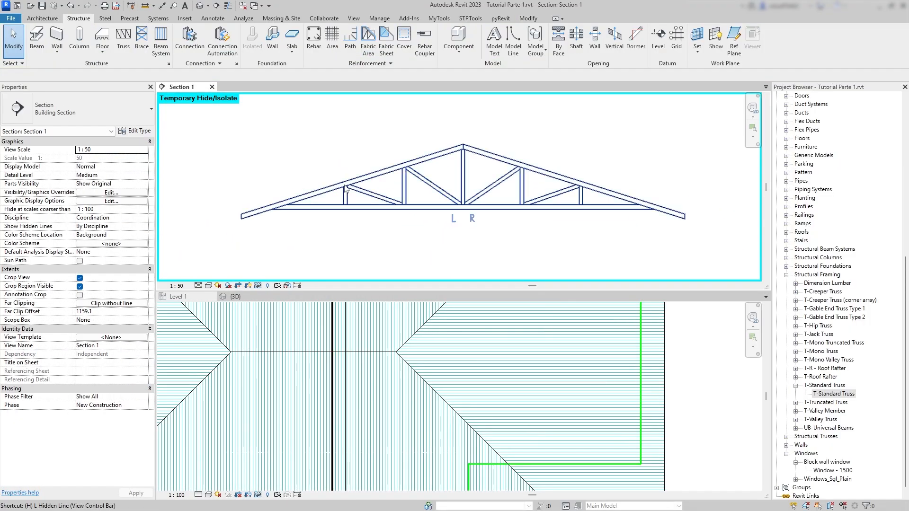
- Reset the temporary hide/isolate in Section 1 so the roof and walls are displayed around the truss
click(258, 285)
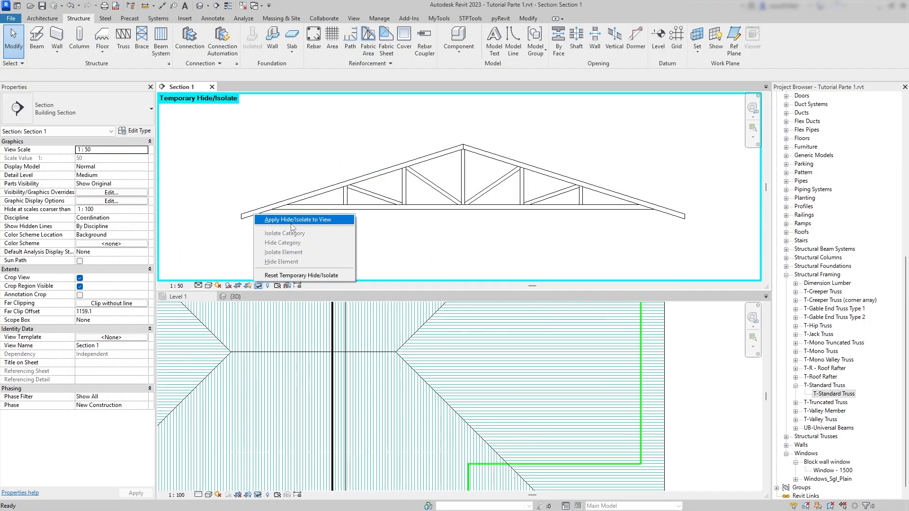
click(301, 275)
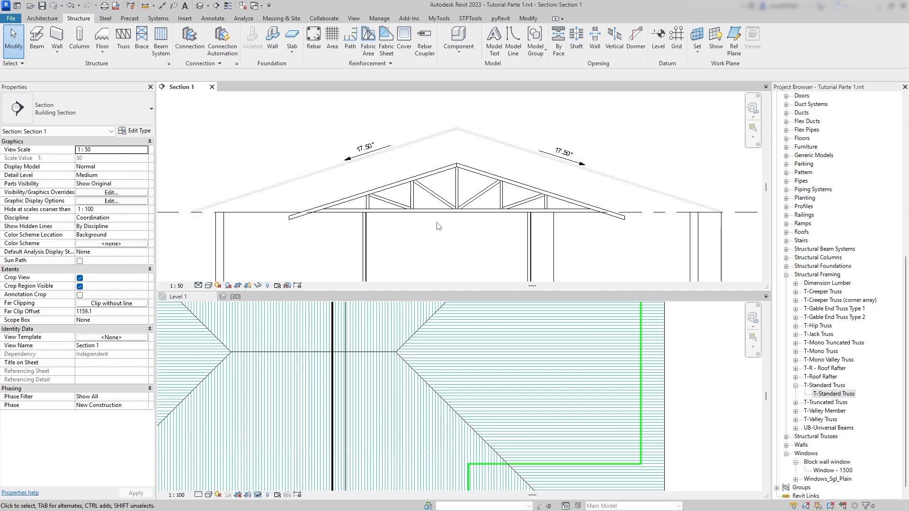
scroll(294, 210, up, 1)
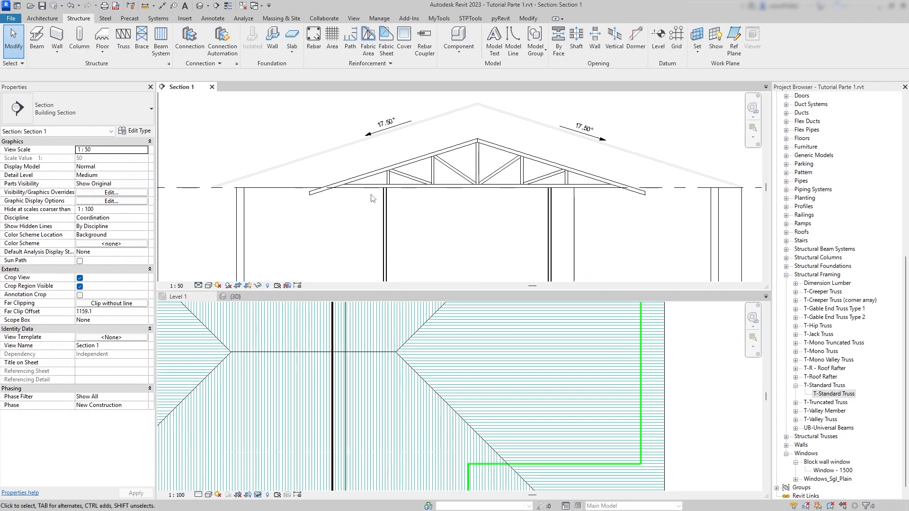
- Measure the distance between the reference faces of the two outer supporting walls in the section without placing the dimension
key(d)
key(i)
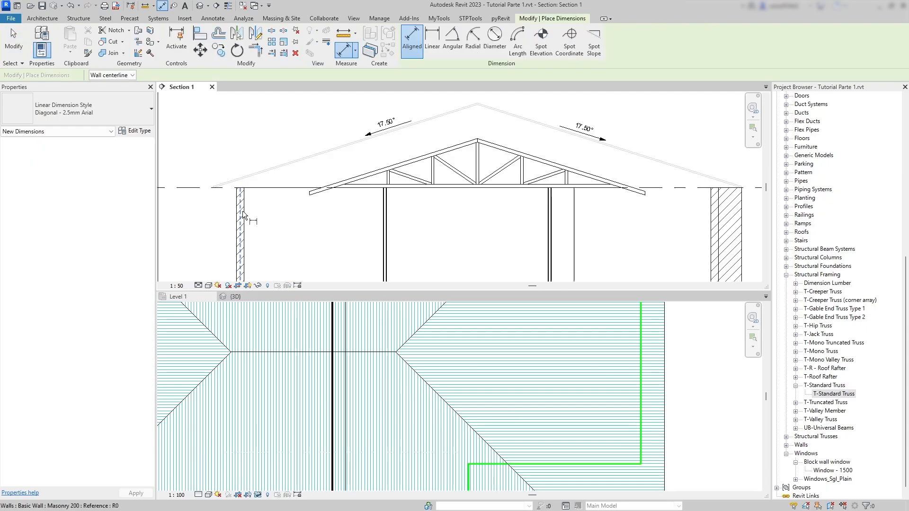
key(Tab)
click(237, 200)
middle_drag(632, 221, 464, 212)
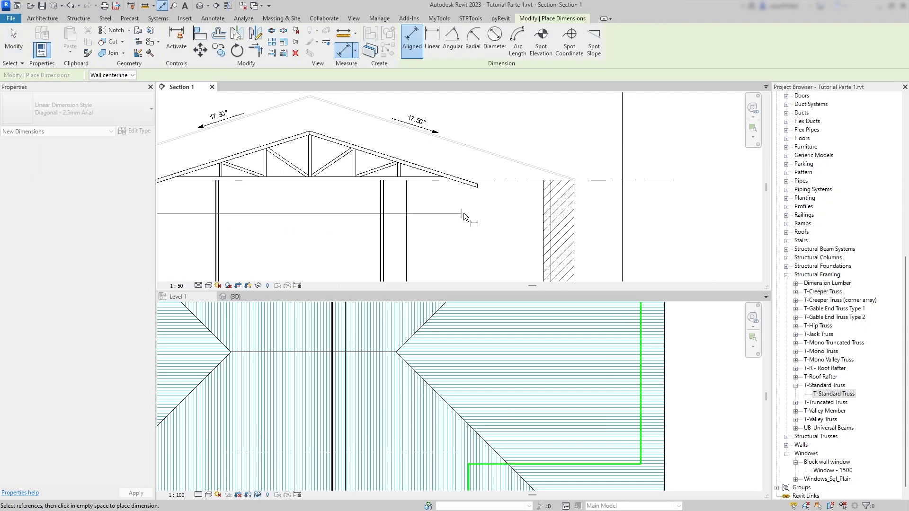
scroll(542, 190, up, 2)
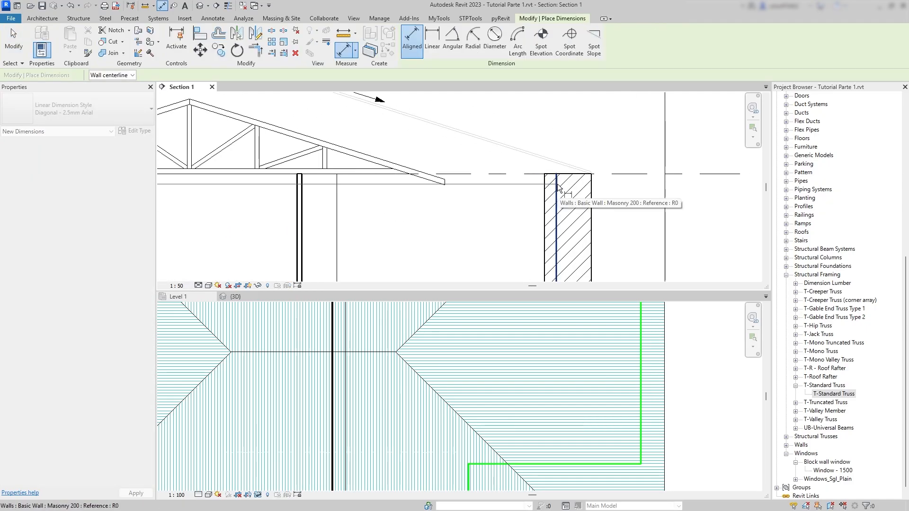
click(557, 185)
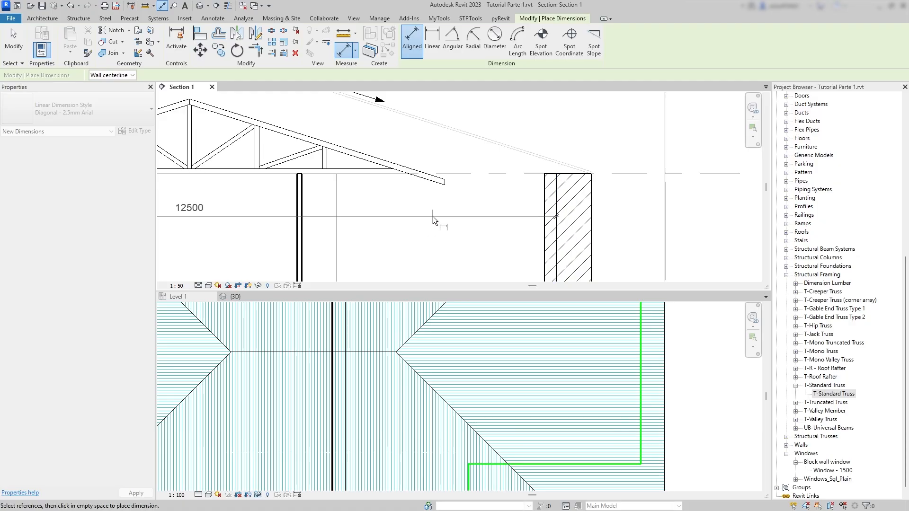
scroll(438, 222, down, 1)
middle_drag(438, 223, 491, 211)
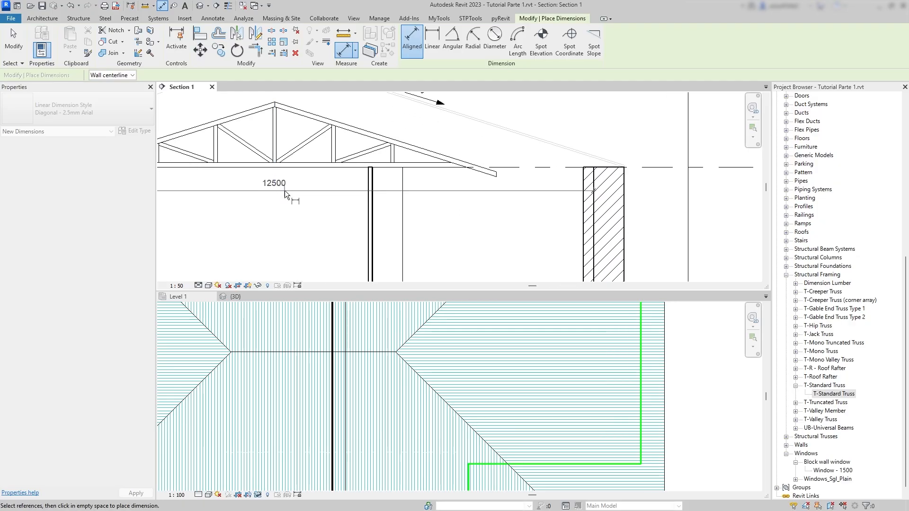
scroll(286, 192, down, 5)
middle_drag(323, 194, 455, 199)
scroll(374, 178, up, 3)
key(Escape)
key(Escape)
- Set the Truss Span of the T-Standard Truss type to 12500 mm
click(387, 167)
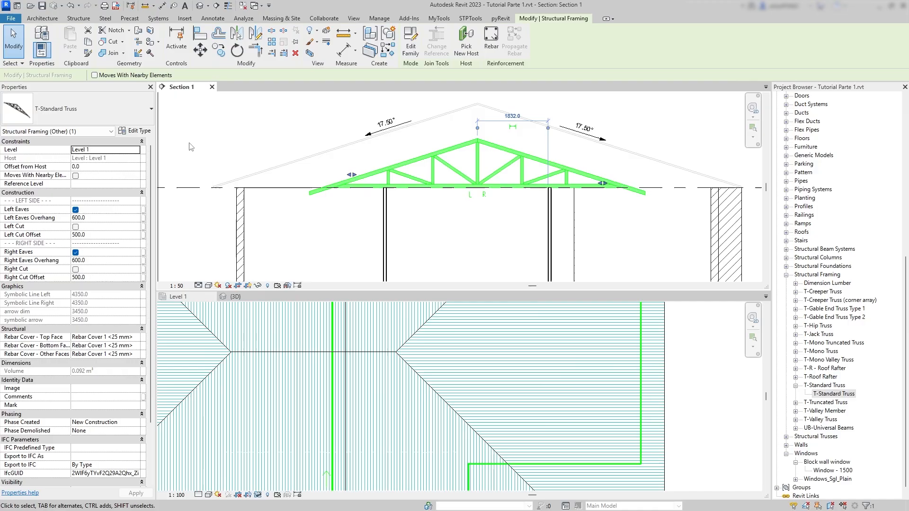
click(135, 132)
click(264, 178)
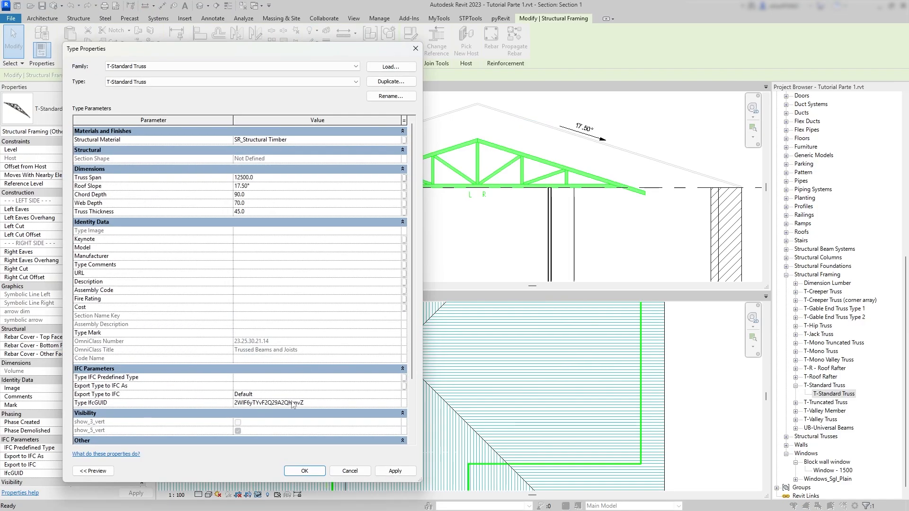
click(314, 470)
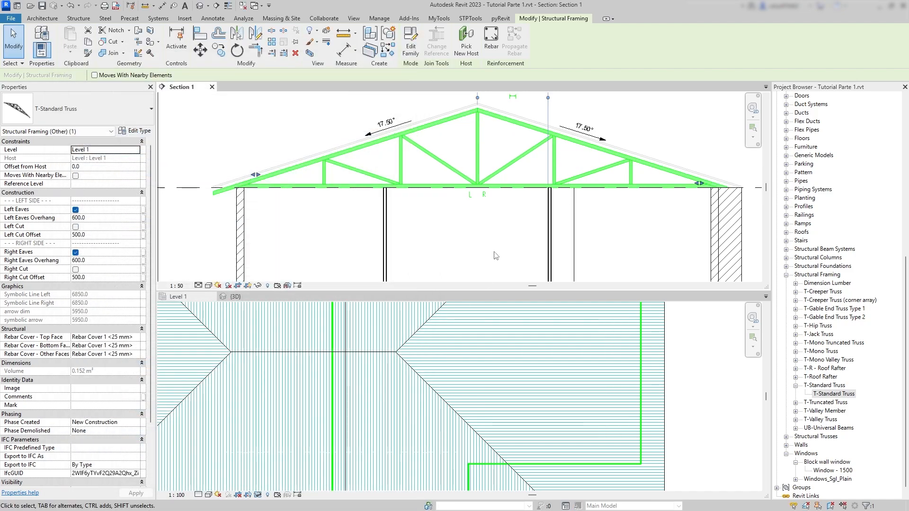
- Examine how the truss sits against the roof slopes and outer walls at its left end, ridge and right end
click(436, 227)
scroll(224, 222, up, 4)
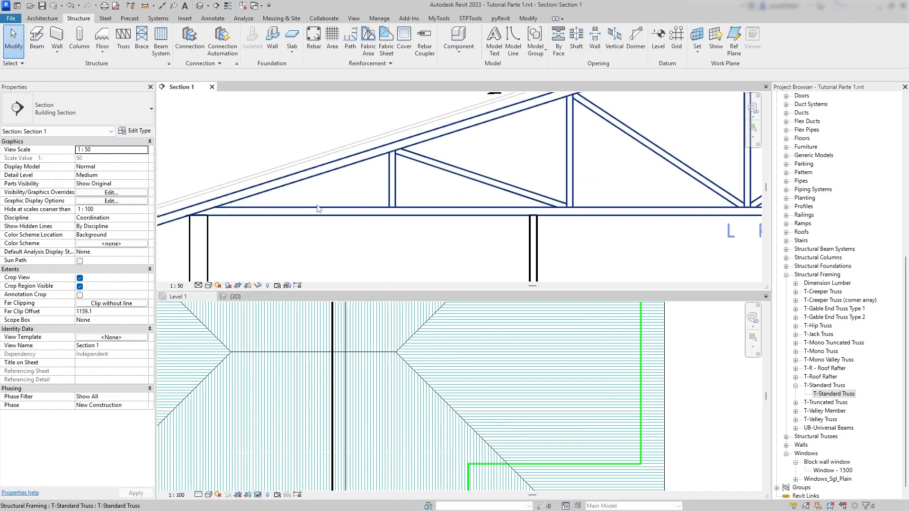
scroll(273, 211, down, 4)
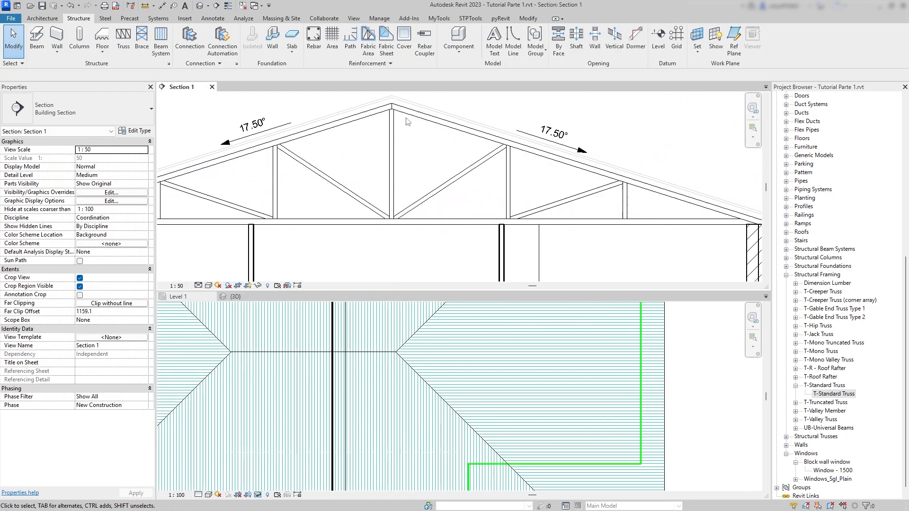
scroll(520, 204, up, 4)
click(520, 204)
scroll(520, 204, down, 1)
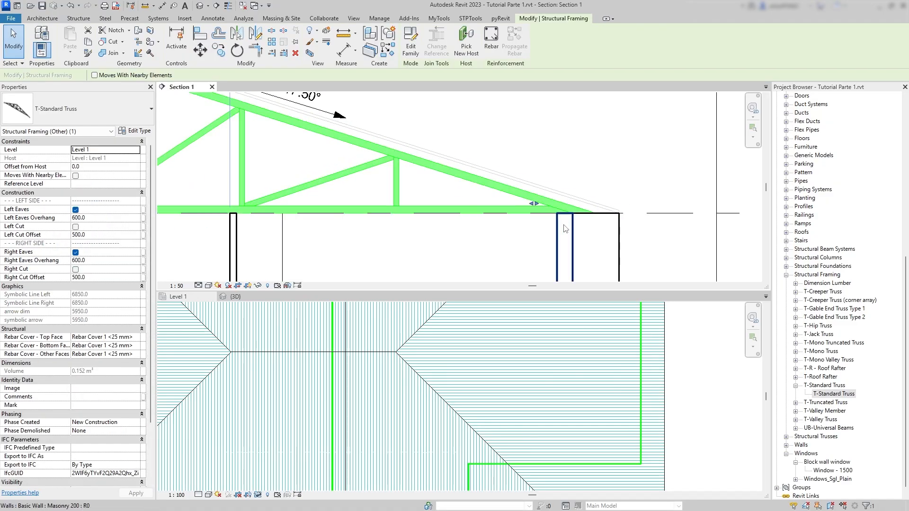
middle_drag(484, 227, 642, 230)
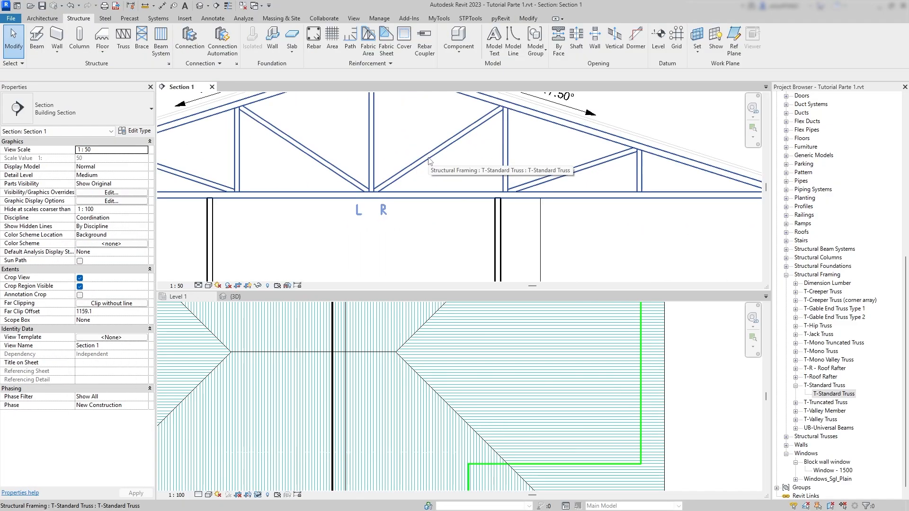
- Try the selected truss without its left eaves, turn them back on, and set the Left Eaves Overhang to 450 mm
click(430, 159)
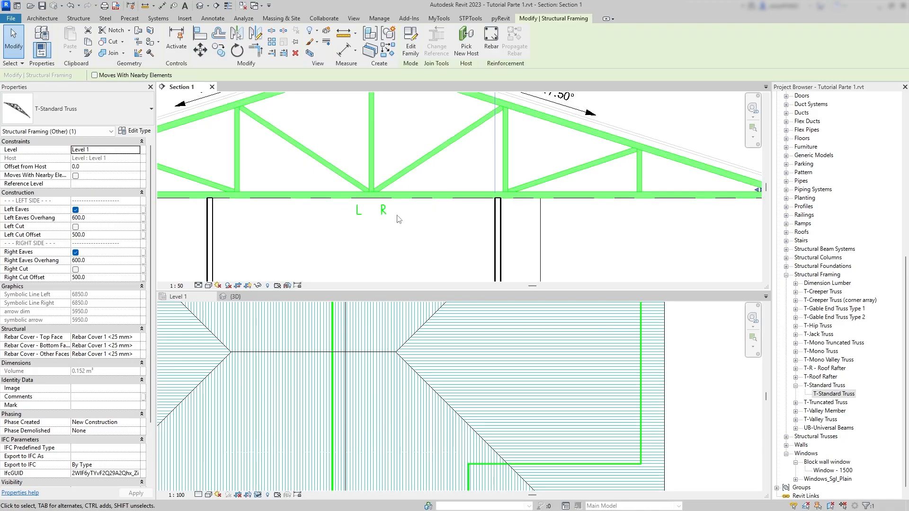
scroll(383, 226, down, 3)
middle_drag(384, 226, 485, 222)
scroll(230, 221, up, 2)
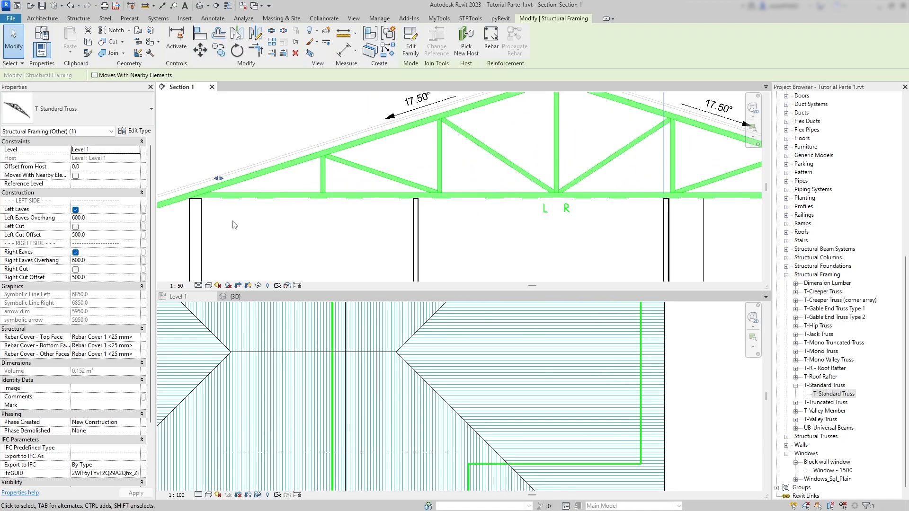
middle_drag(240, 227, 297, 224)
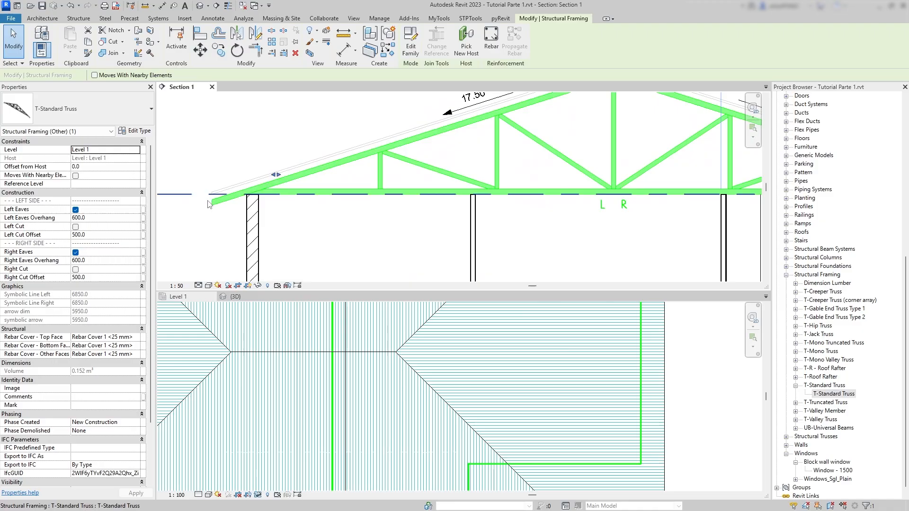
click(75, 210)
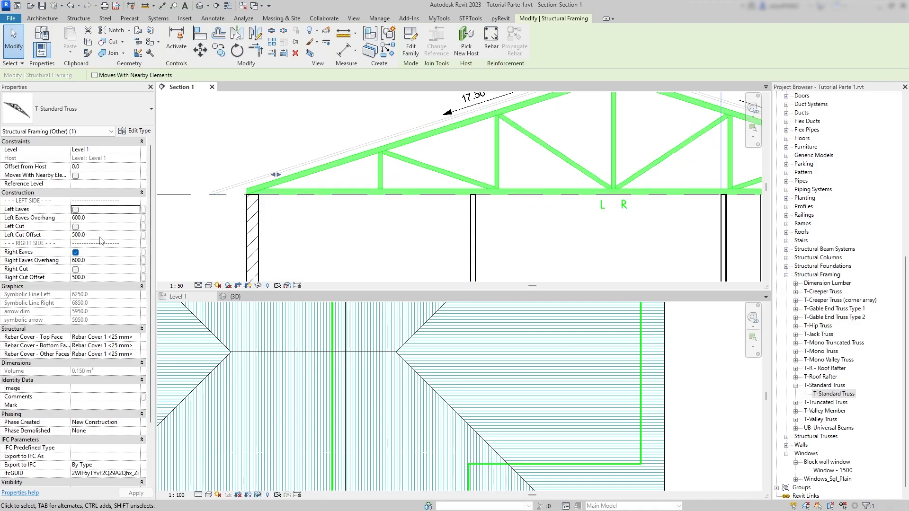
click(76, 210)
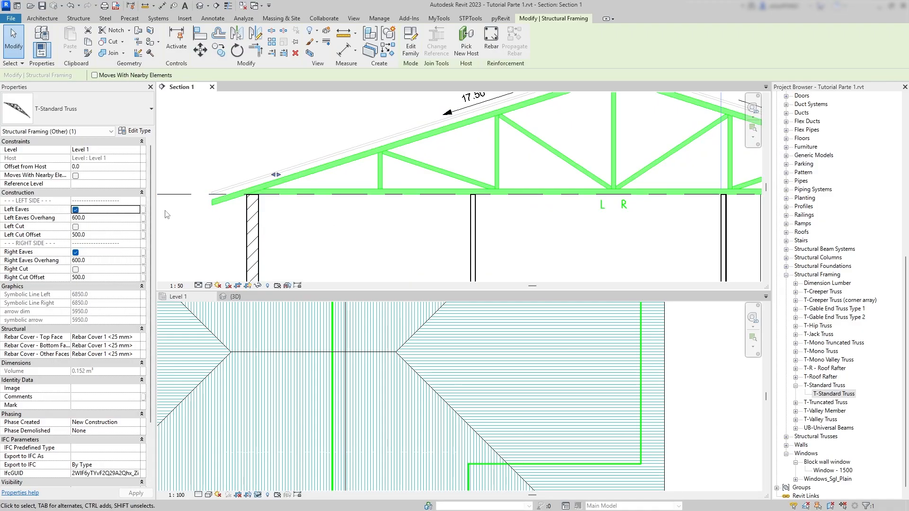
click(94, 219)
text(450)
key(Return)
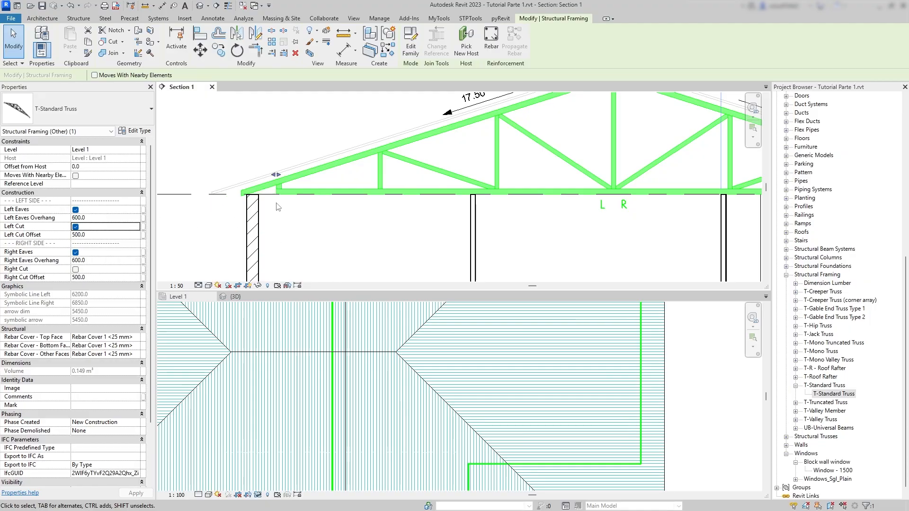
- Pull the truss's left cut inward to an offset of about 1762 mm
scroll(278, 207, up, 2)
drag(275, 170, 373, 171)
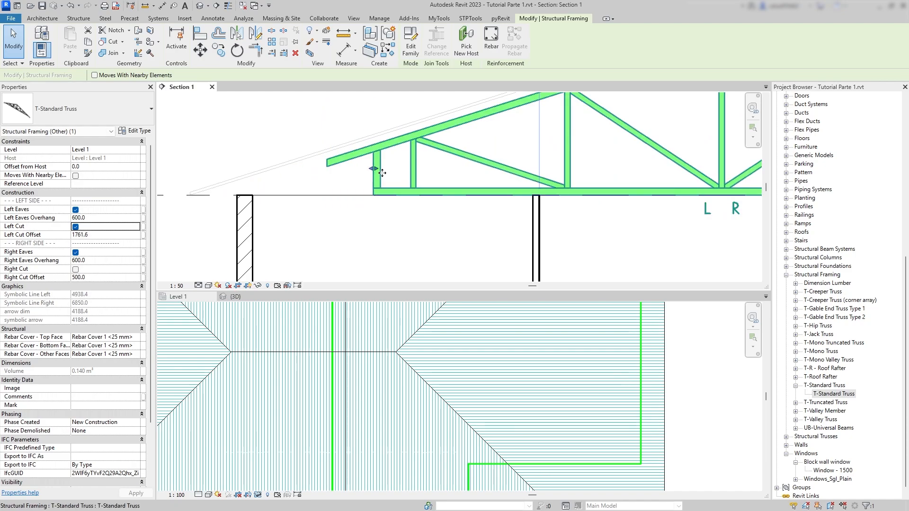
scroll(382, 172, down, 1)
middle_drag(383, 172, 333, 170)
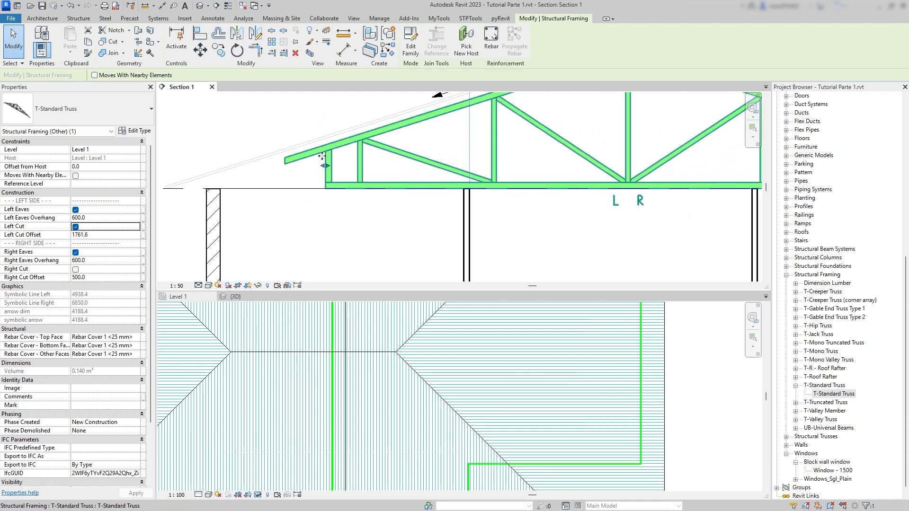
- Try the cut truss without its left eaves, turn the eaves back on and disable the left cut
click(75, 209)
scroll(302, 232, down, 2)
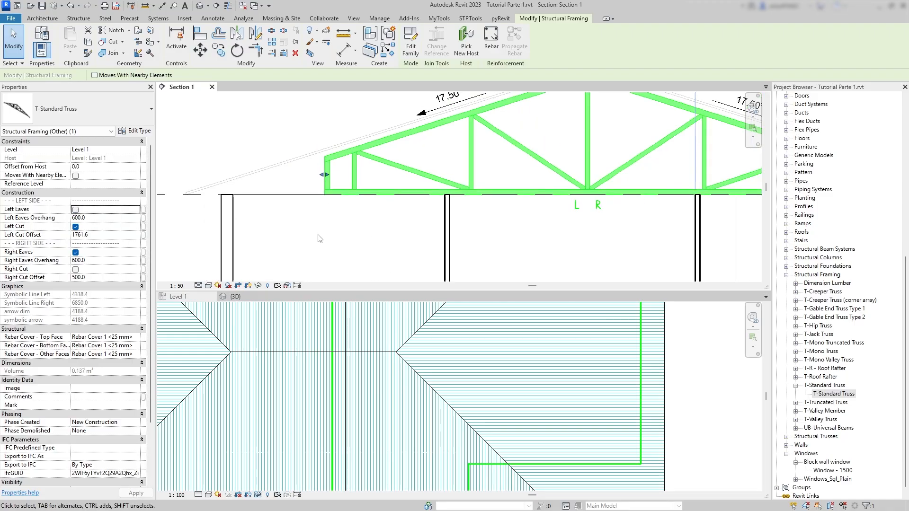
middle_drag(301, 232, 330, 237)
middle_drag(532, 197, 420, 215)
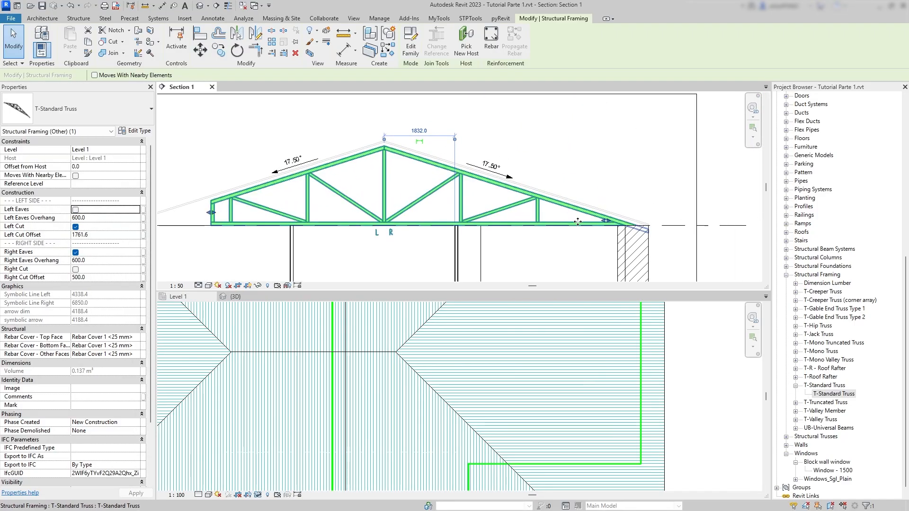
click(75, 210)
click(76, 227)
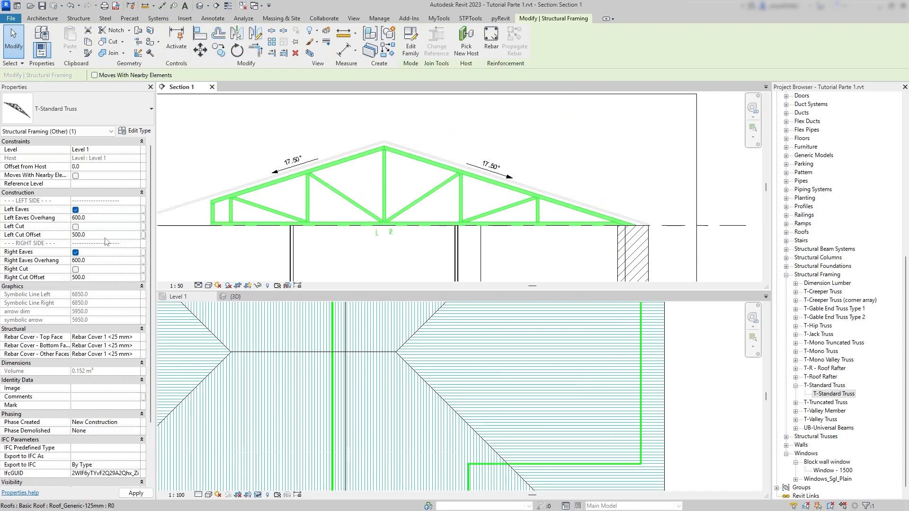
- Examine the standard truss in the section, checking its whole width and its left end against the roof and walls
middle_drag(541, 235, 578, 207)
click(578, 207)
scroll(422, 217, down, 3)
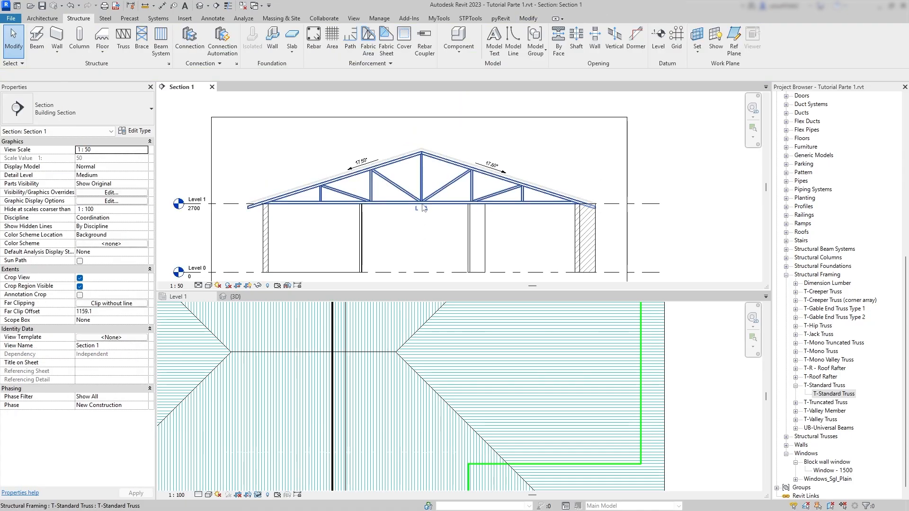
scroll(287, 235, down, 2)
middle_drag(288, 236, 285, 217)
scroll(295, 187, up, 4)
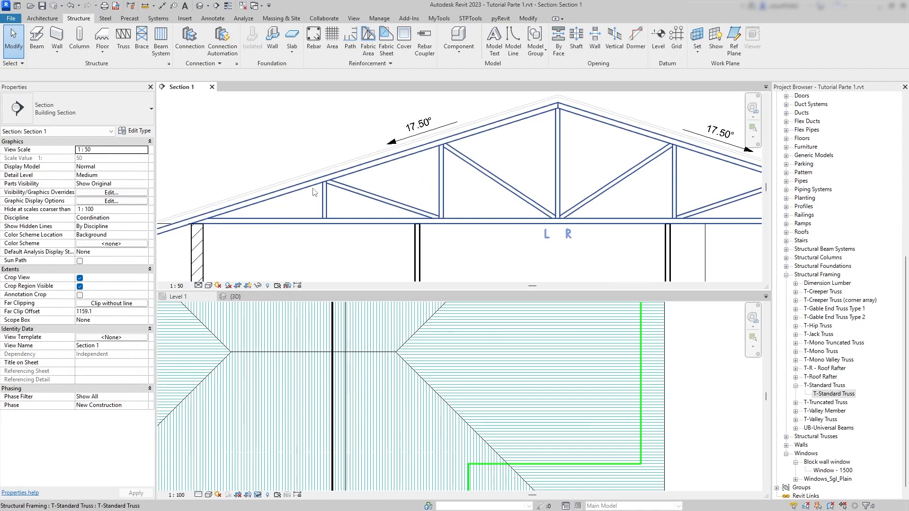
scroll(545, 170, down, 3)
middle_drag(572, 188, 508, 179)
- Review the lumber types assigned to the chords and webs of the Howe Gabled Truss-6 Panel in the 3D view
click(232, 299)
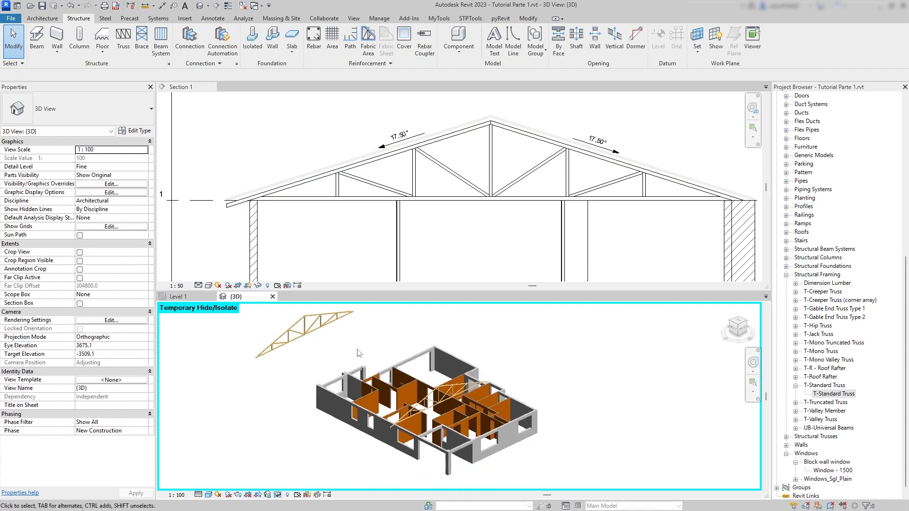
scroll(298, 325, up, 3)
click(294, 351)
click(133, 131)
click(321, 150)
click(303, 193)
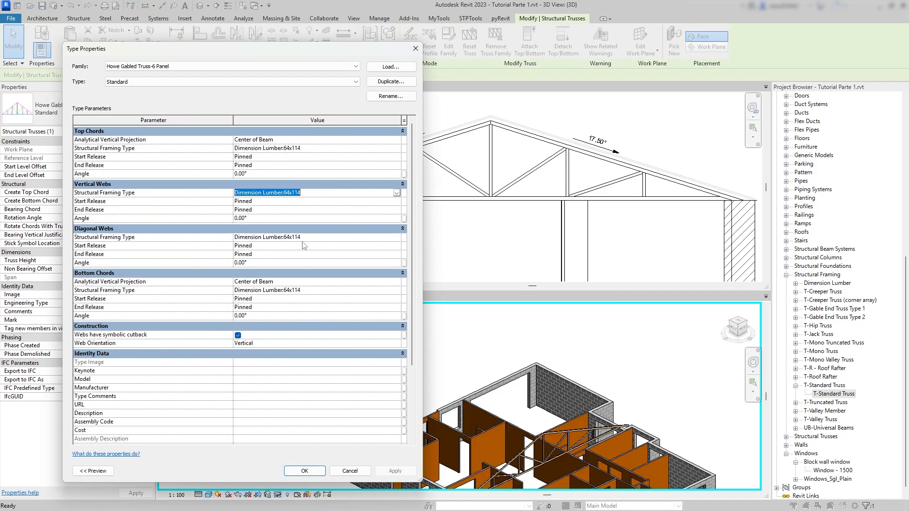
click(315, 237)
click(285, 290)
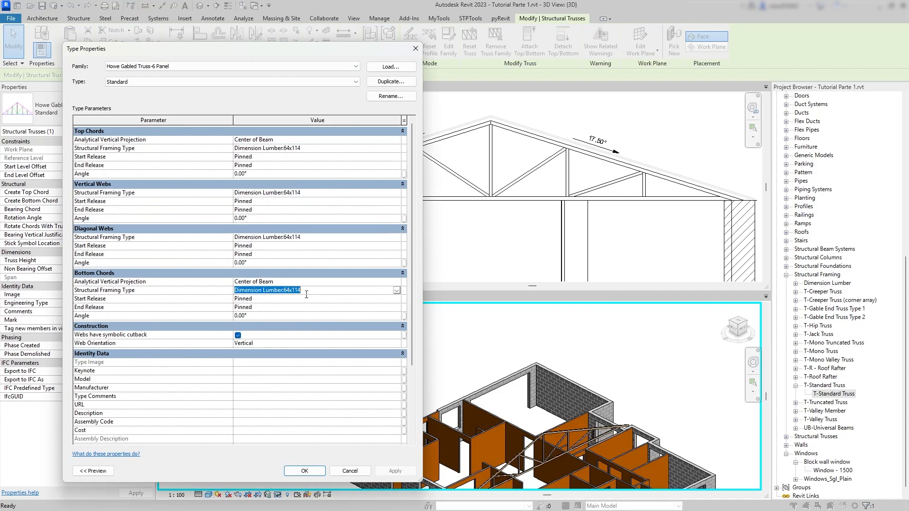
key(Return)
click(397, 363)
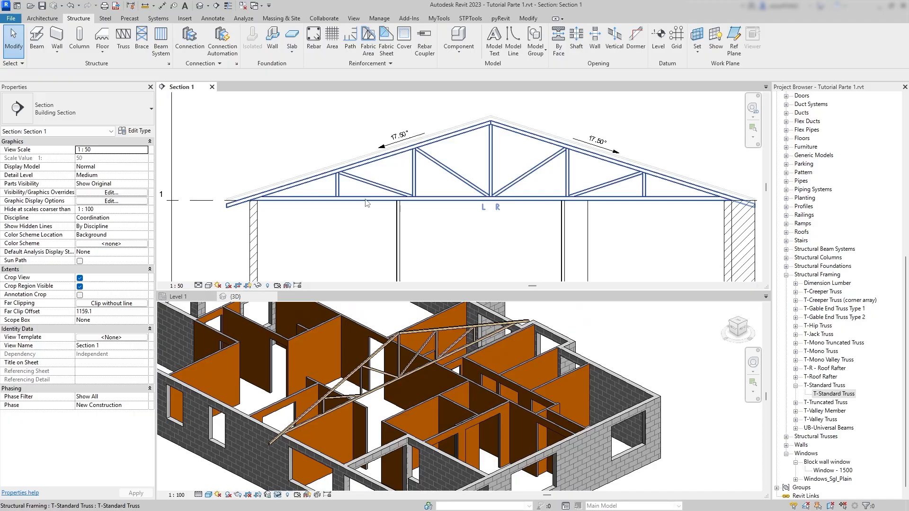
- Set the T-Standard Truss type's Chord Depth and Web Depth to 114 mm and its Truss Thickness to 61 mm
click(246, 199)
click(137, 130)
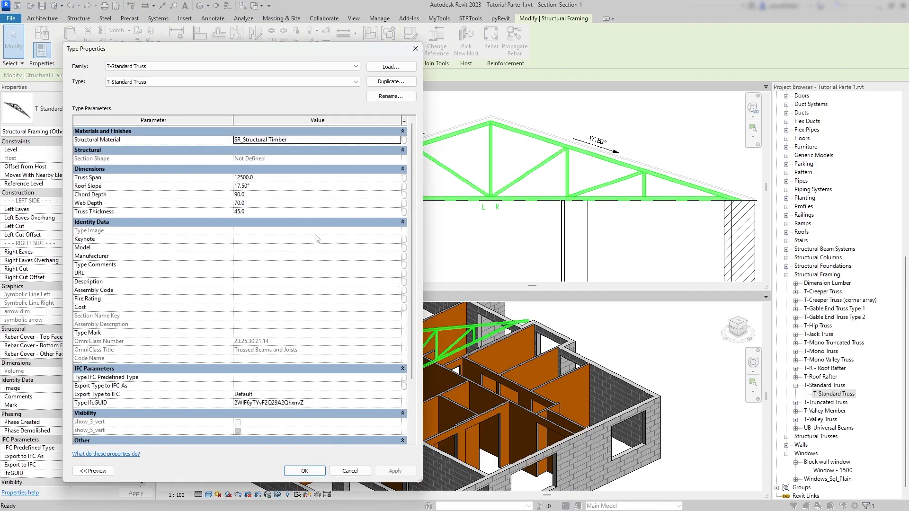
click(260, 194)
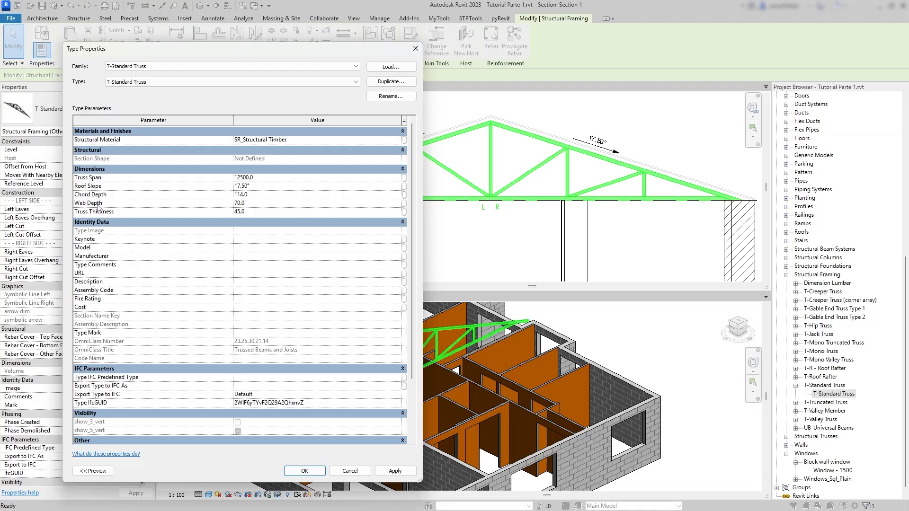
click(255, 202)
click(305, 471)
key(Escape)
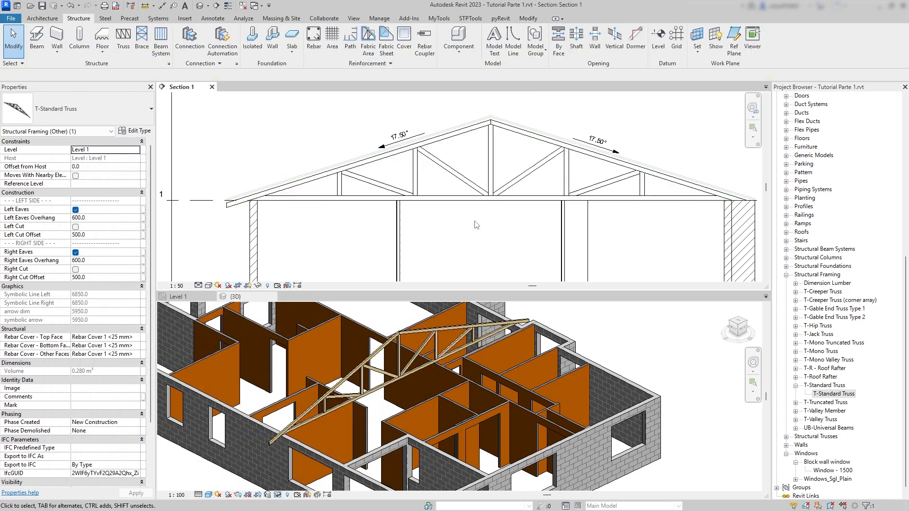
- Examine the resized standard truss up close and in relation to the house walls in 3D
click(467, 413)
shift+middle_drag(467, 413, 420, 401)
scroll(431, 422, up, 5)
click(436, 415)
scroll(442, 411, down, 3)
scroll(490, 232, down, 1)
scroll(455, 239, down, 1)
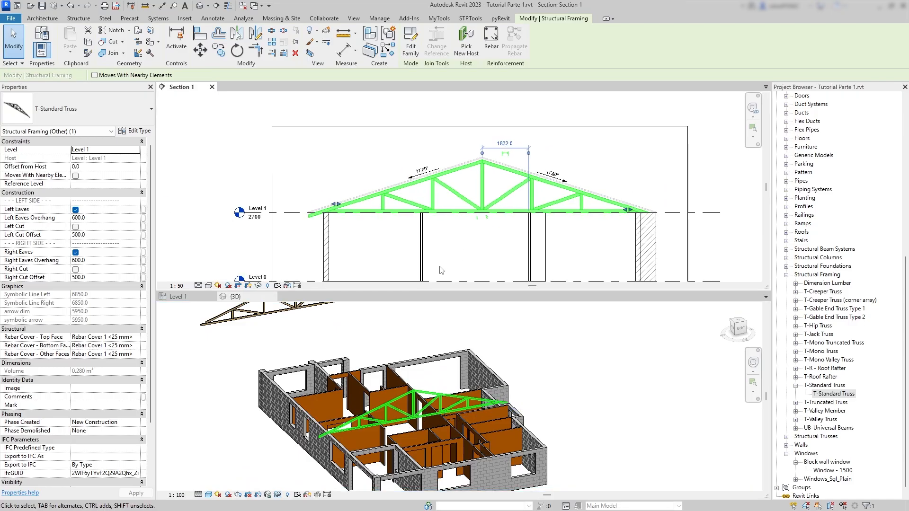
- Move the Howe truss horizontally in the Level 1 plan from outside the house to beside the standard truss at the section line
click(323, 326)
click(297, 309)
click(178, 297)
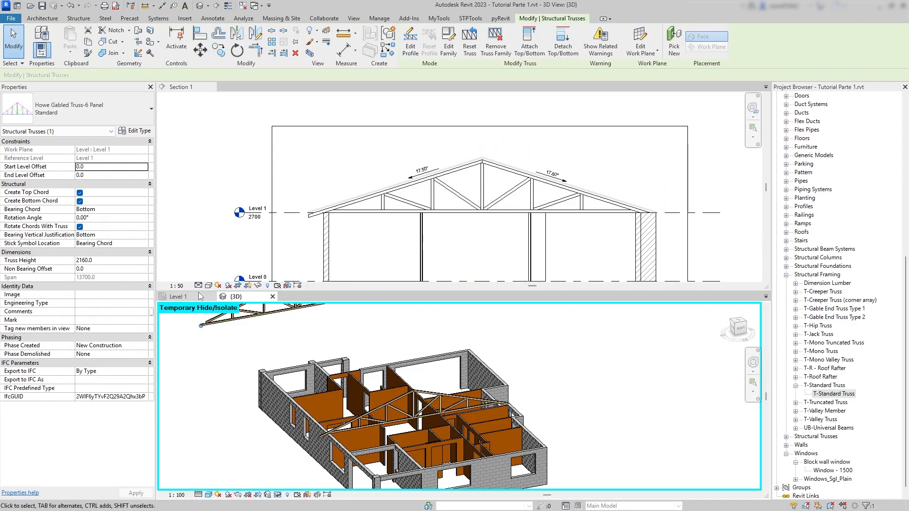
scroll(360, 374, down, 3)
key(m)
key(v)
click(279, 351)
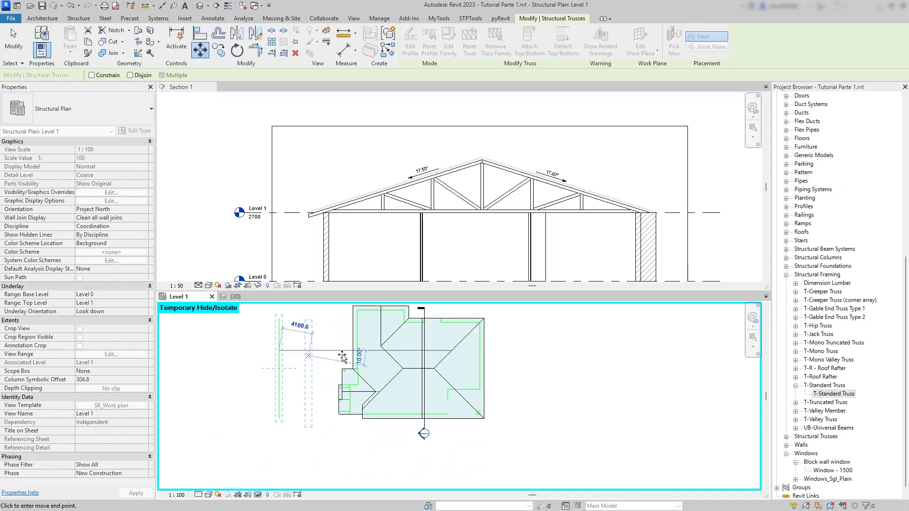
click(417, 350)
key(Escape)
- Compare the overlapping trusses in the section and set the T-Standard Truss type's Truss Span to 6000 mm
scroll(438, 240, up, 4)
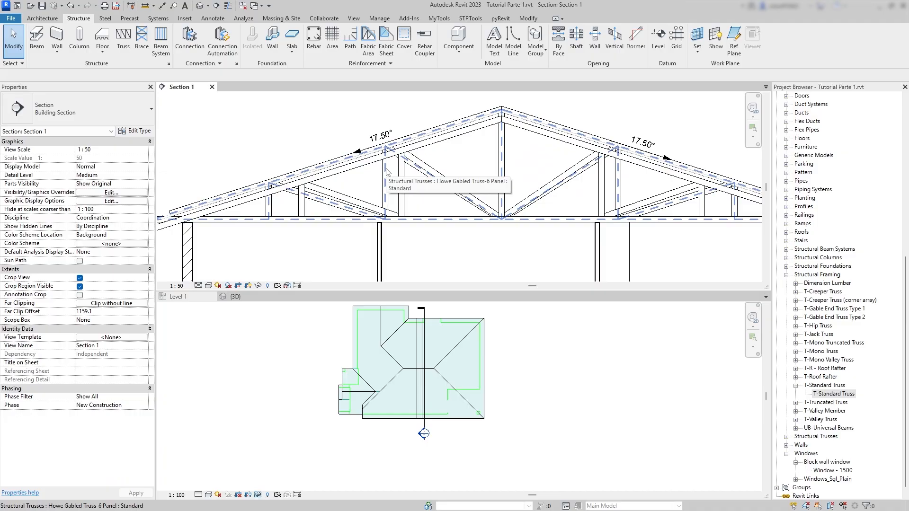
scroll(432, 193, down, 4)
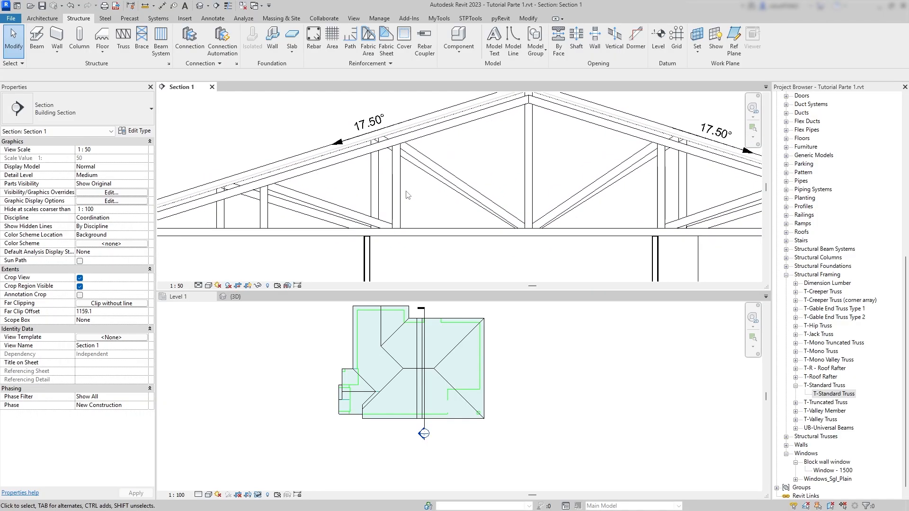
click(502, 181)
click(145, 135)
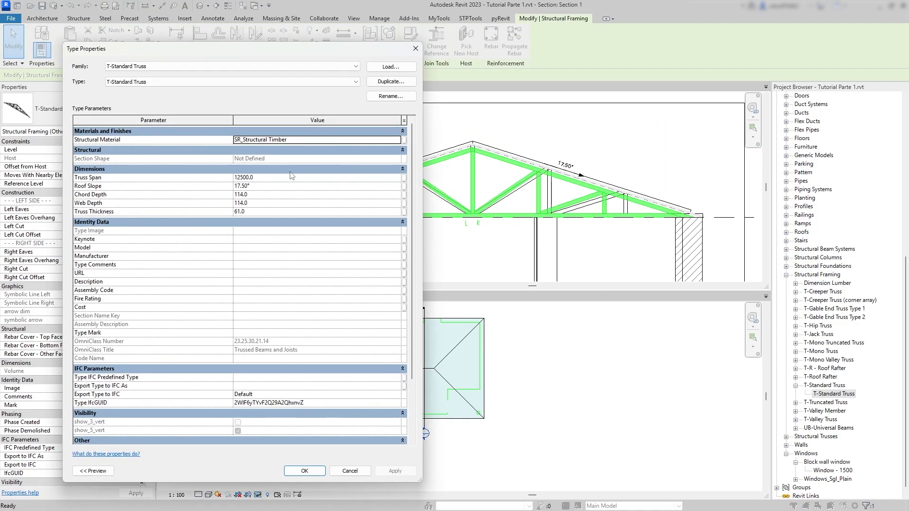
click(265, 177)
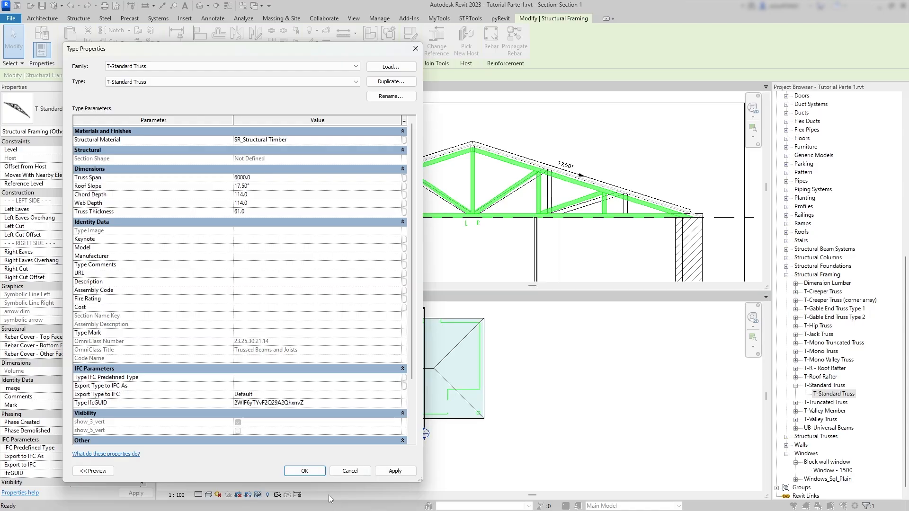
click(293, 471)
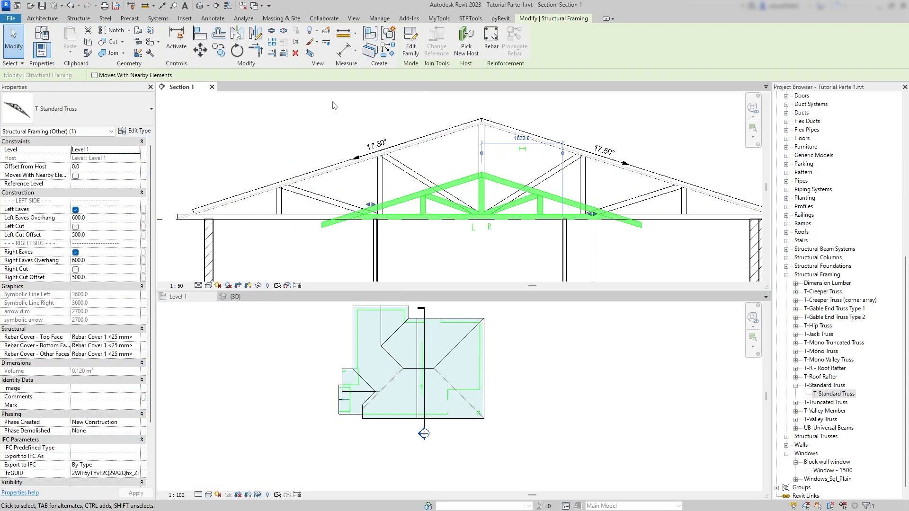
- Measure the standard truss's span along its bottom chord in the section
click(342, 31)
click(349, 219)
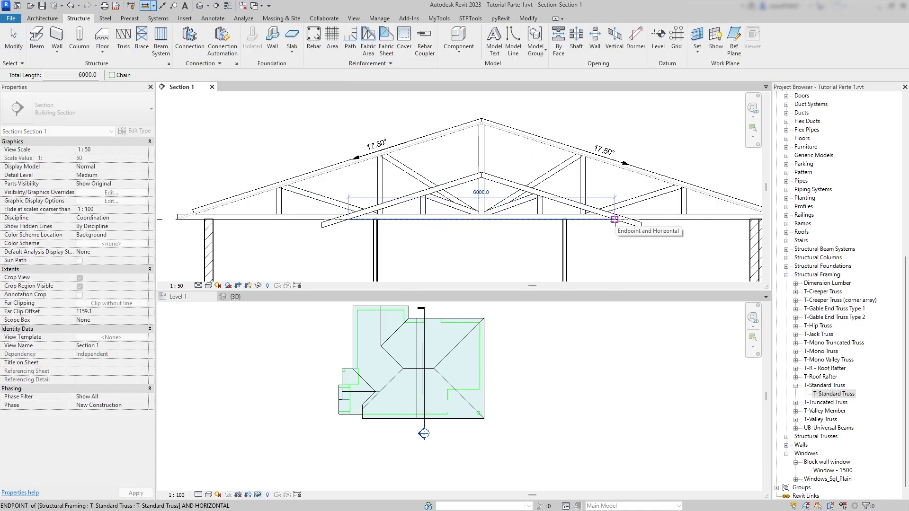
key(Escape)
key(Escape)
- Shorten the Howe truss from both ends to match the span of the standard truss
click(197, 214)
drag(177, 219, 350, 219)
middle_drag(705, 232, 575, 219)
drag(638, 206, 465, 206)
middle_drag(406, 197, 420, 209)
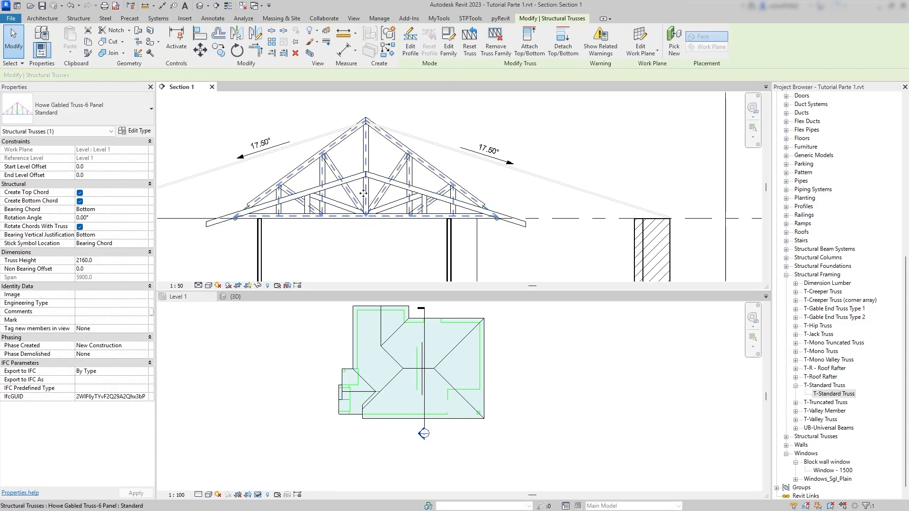
- Try a Truss Height of 1500 mm on the shortened Howe truss
click(358, 223)
scroll(327, 232, up, 2)
click(110, 261)
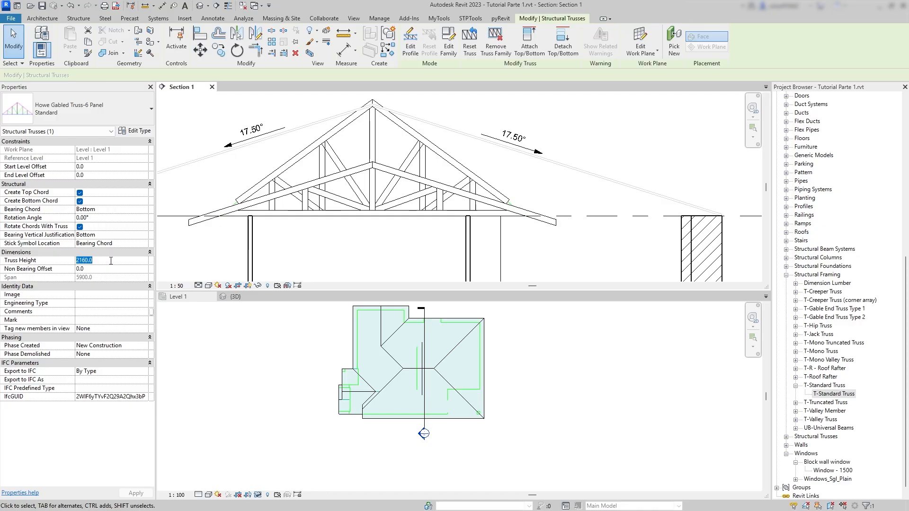
text(1500)
key(Return)
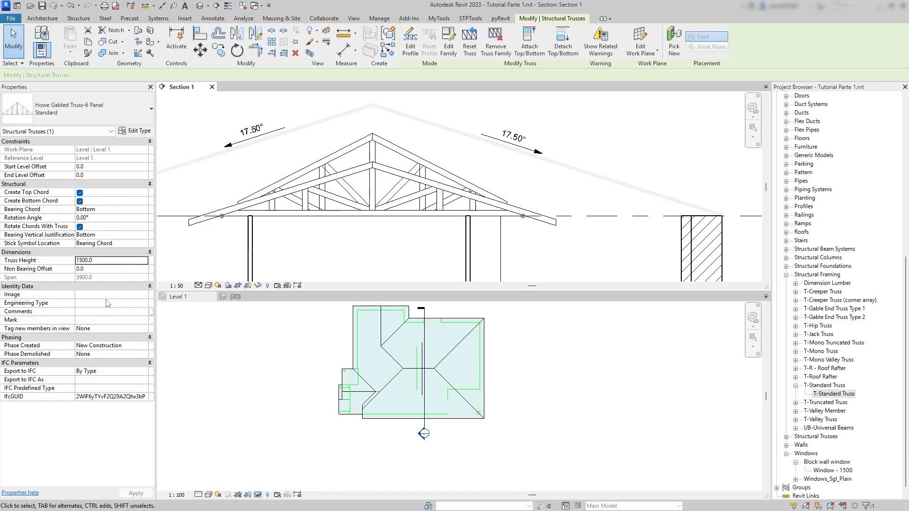
- Set the Howe truss's Truss Height to 1000 mm
click(111, 261)
text(1000)
key(Return)
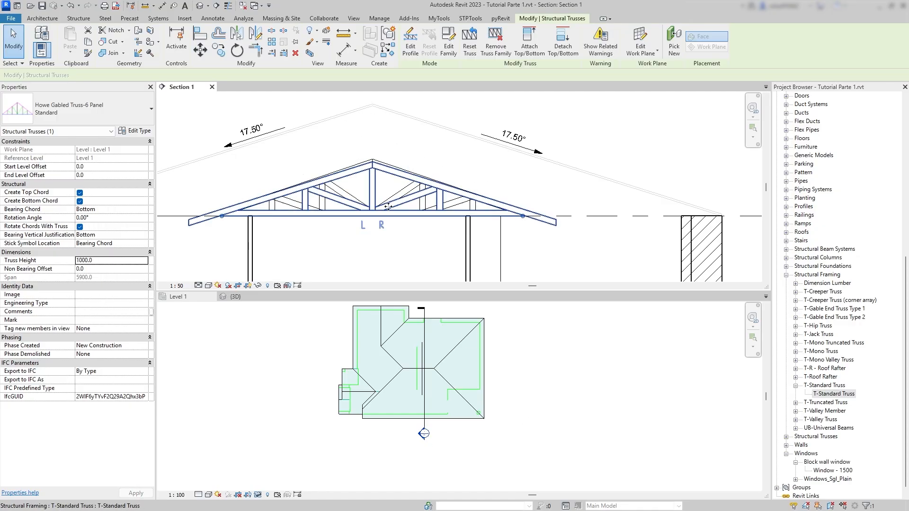
- Select one diagonal web of the Howe truss and extend the selection to all instances of its 64x114 Dimension Lumber type
scroll(388, 207, up, 2)
key(Escape)
click(381, 214)
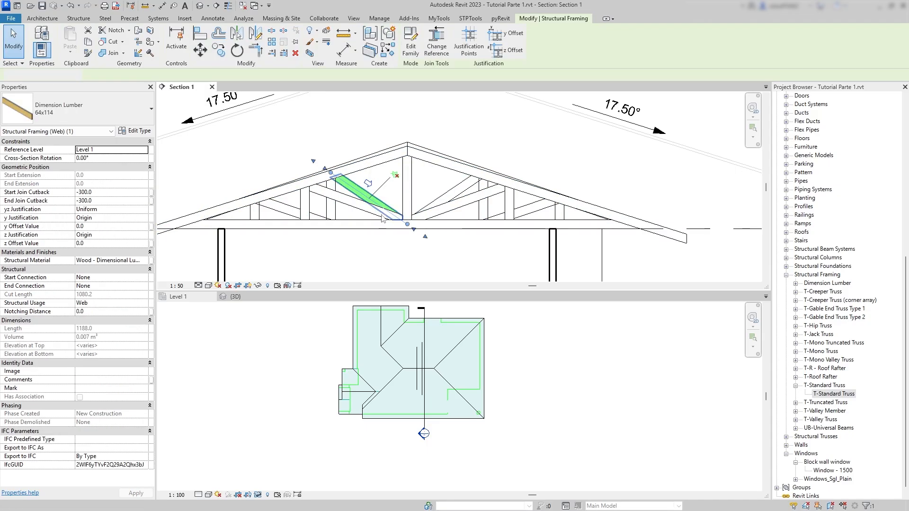
key(s)
key(a)
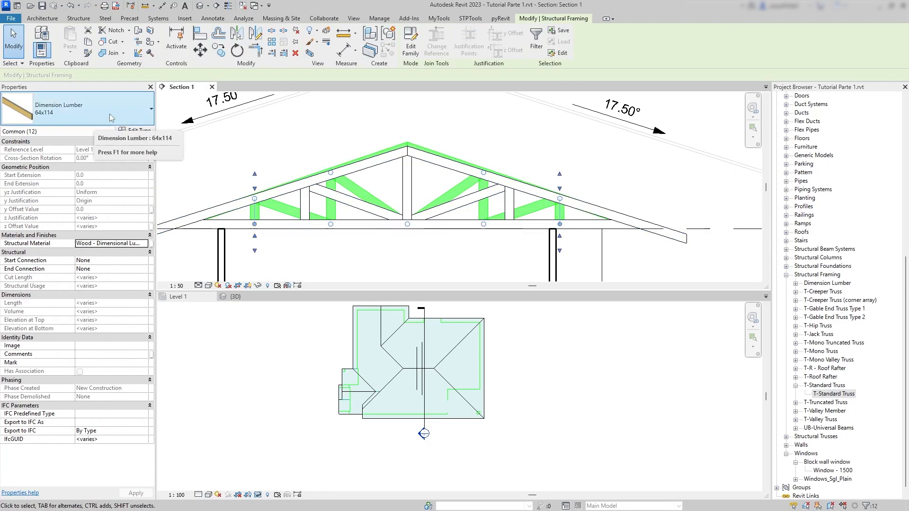
- Clear the lumber selection and select the Howe truss as a whole to check its properties
key(Escape)
key(Tab)
click(284, 184)
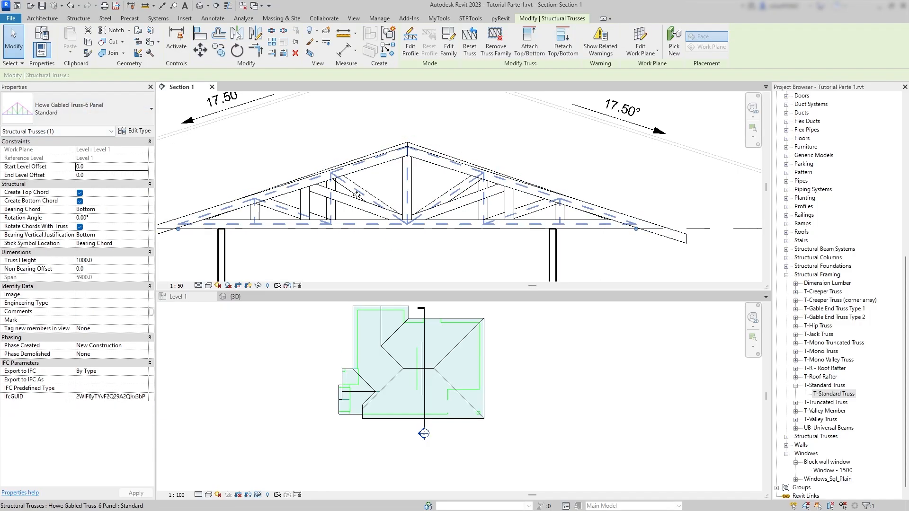
key(Tab)
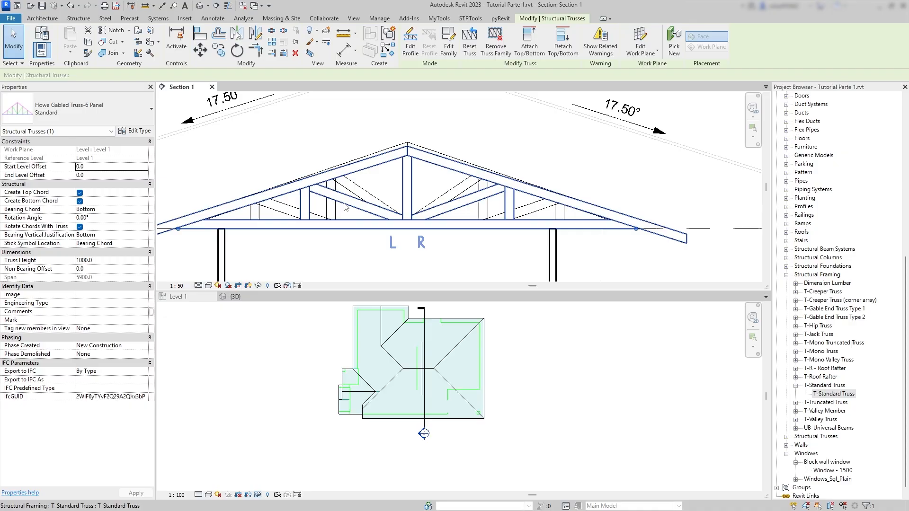
- Select the standard truss and temporarily isolate it in the 3D view
click(342, 217)
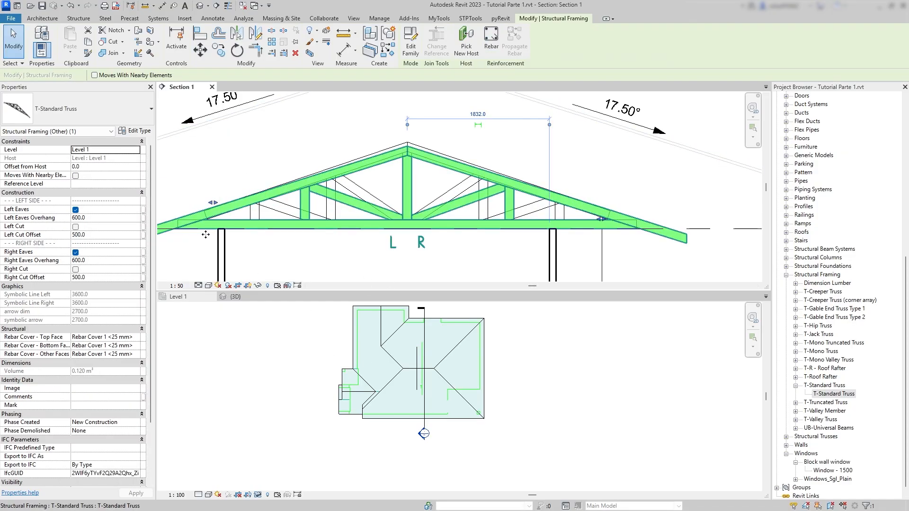
click(235, 297)
shift+middle_drag(415, 386, 402, 367)
key(h)
key(i)
scroll(411, 382, up, 2)
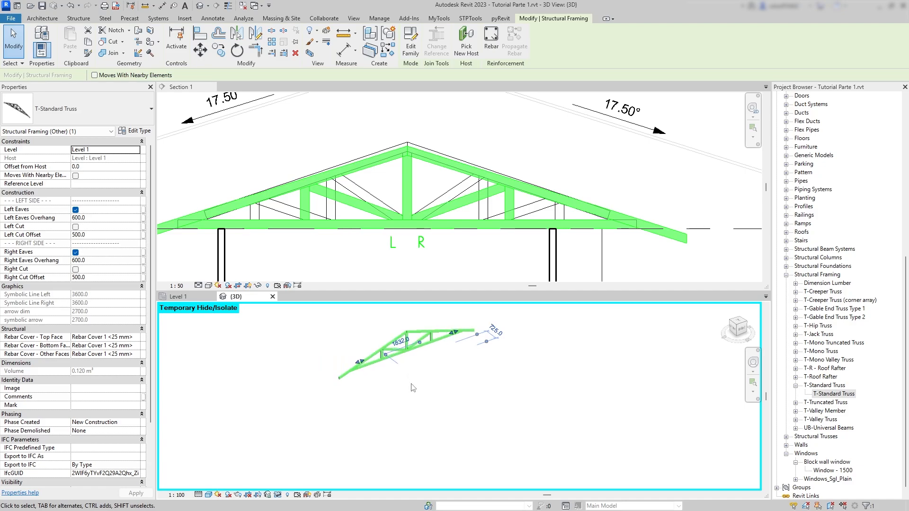
click(413, 384)
scroll(422, 366, up, 2)
middle_drag(426, 348, 408, 398)
click(407, 399)
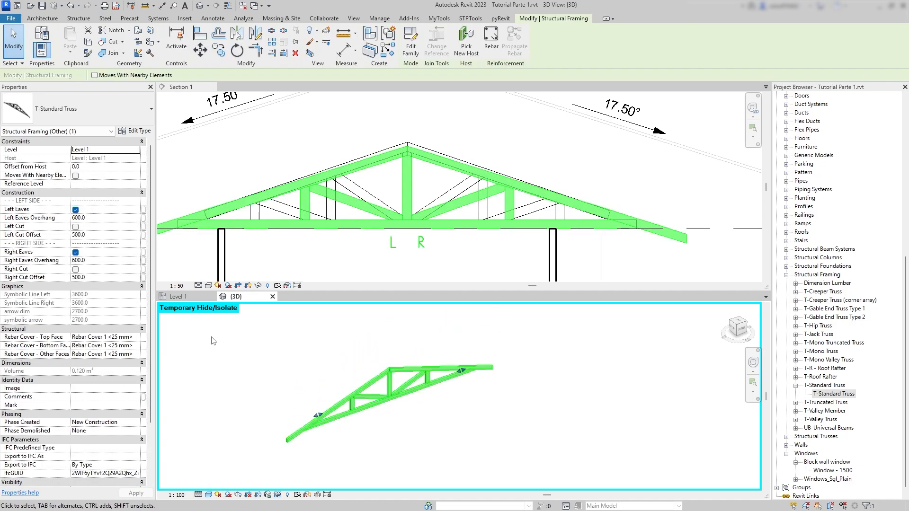
- Set the T-Standard Truss type's Truss Span to 10000 mm and review the result in 3D and in the section
click(140, 135)
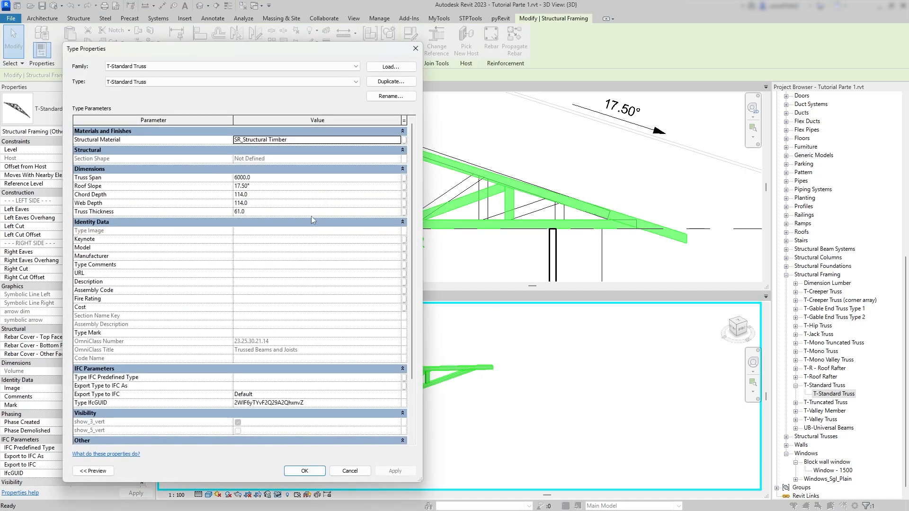
drag(300, 66, 761, 33)
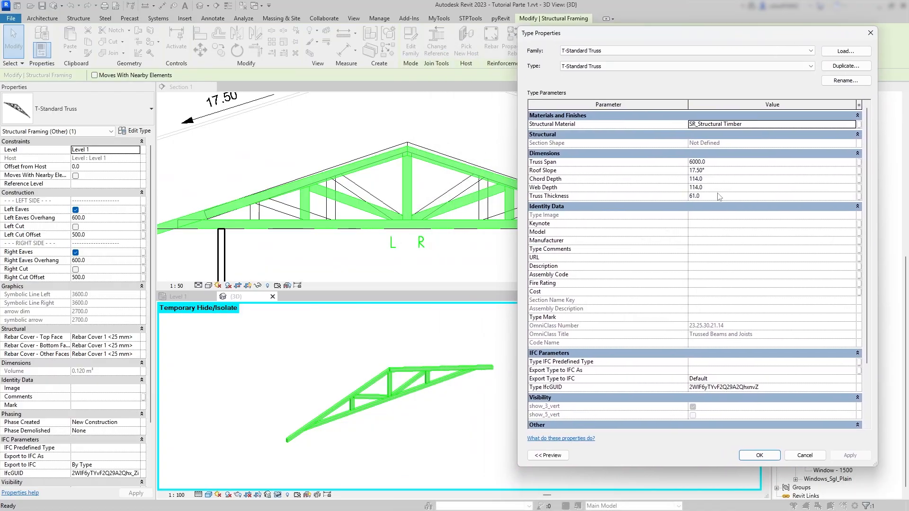
click(726, 162)
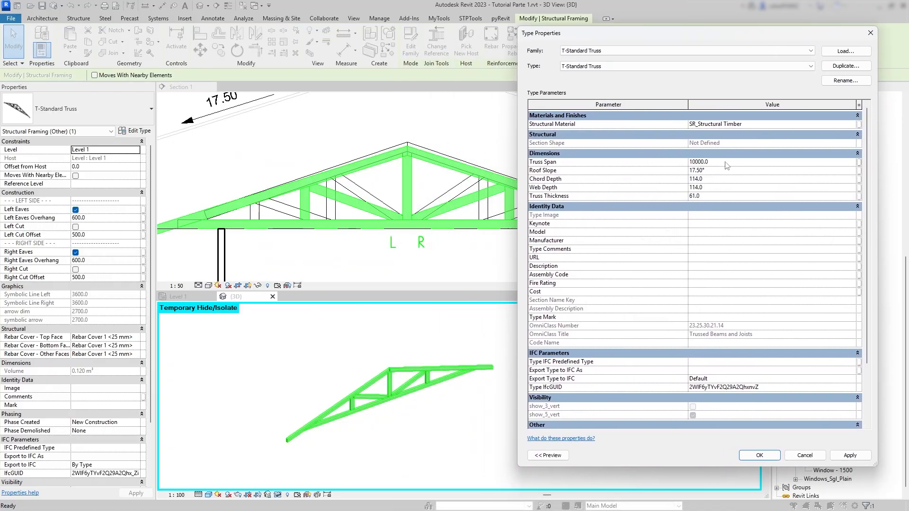
click(850, 456)
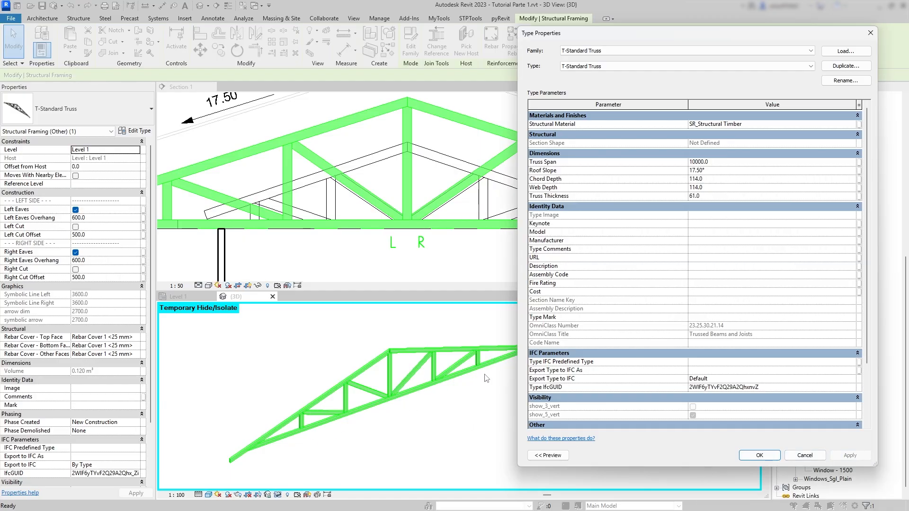
click(760, 455)
click(479, 420)
scroll(482, 373, down, 2)
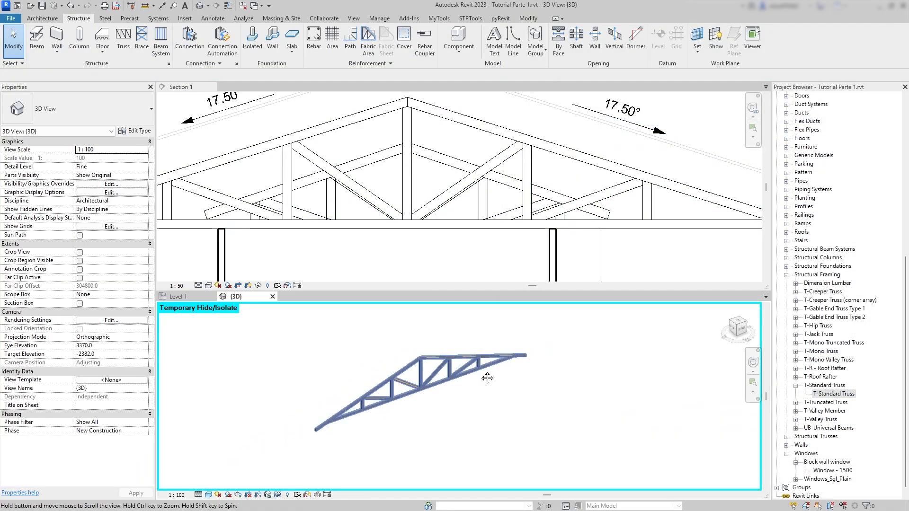
middle_drag(487, 377, 479, 360)
click(446, 253)
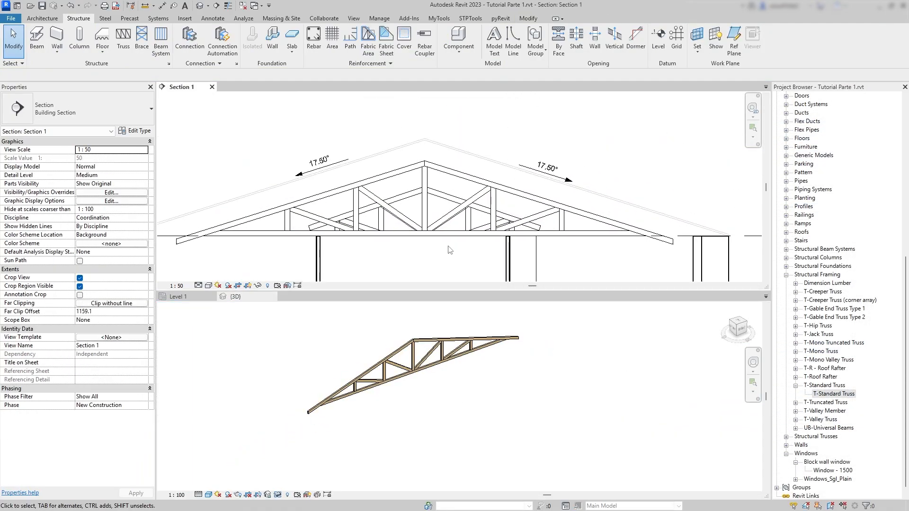
- Delete the Howe Gabled Truss from Section 1, keeping only the standard truss under the roof
scroll(487, 256, down, 2)
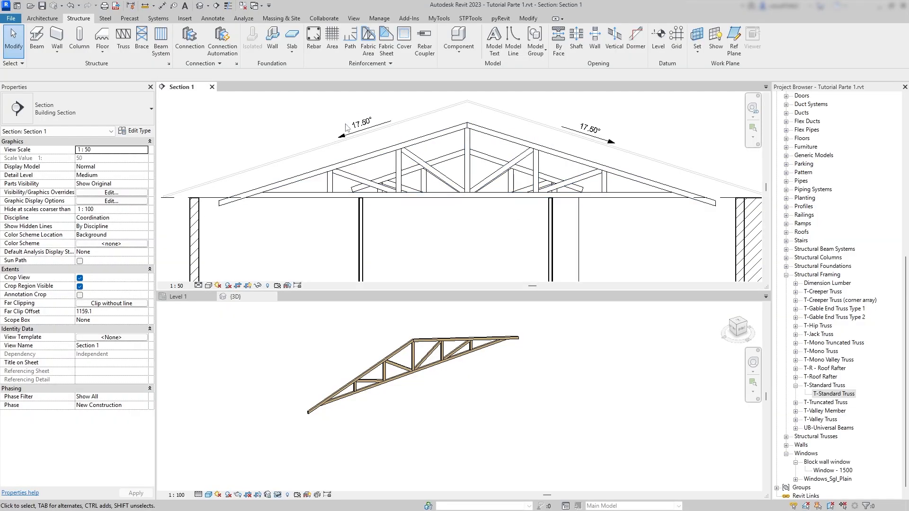
click(449, 155)
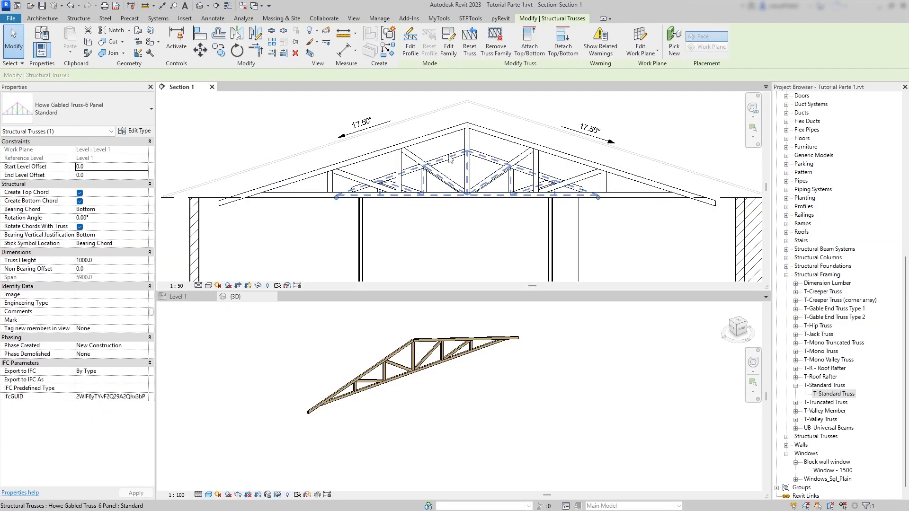
key(Delete)
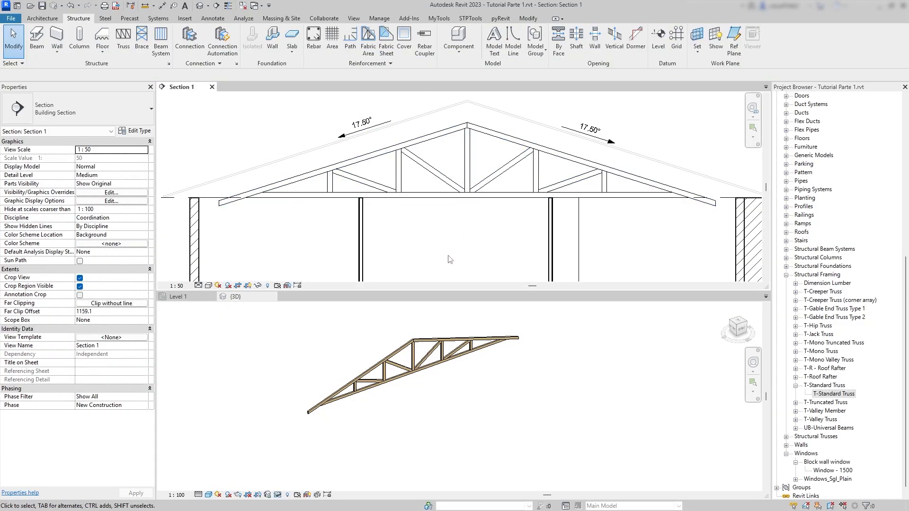
scroll(422, 254, down, 2)
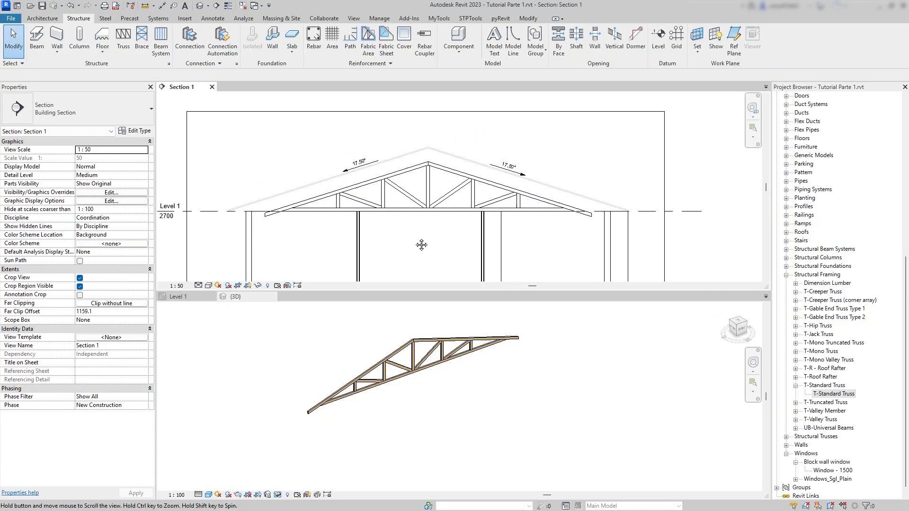
- Open the Level 0 structural plan and enlarge its view area so the whole floor plan fits
click(185, 297)
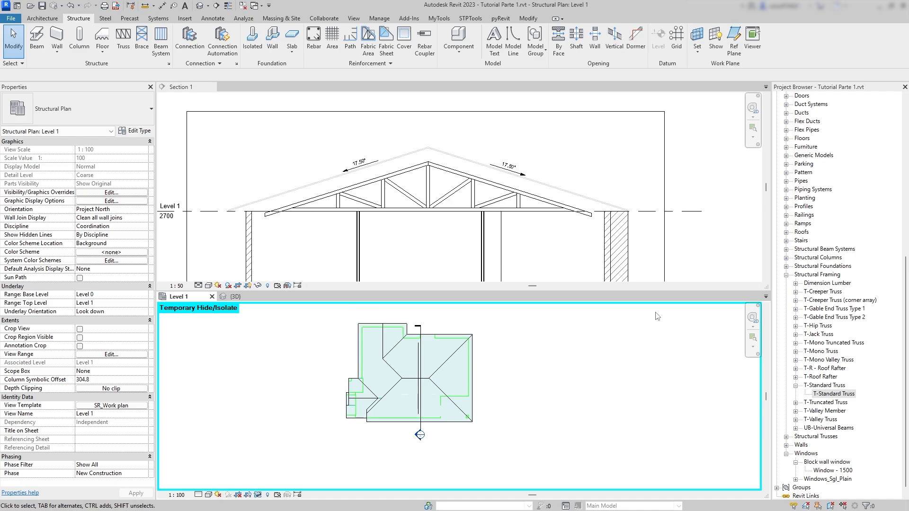
scroll(827, 151, up, 10)
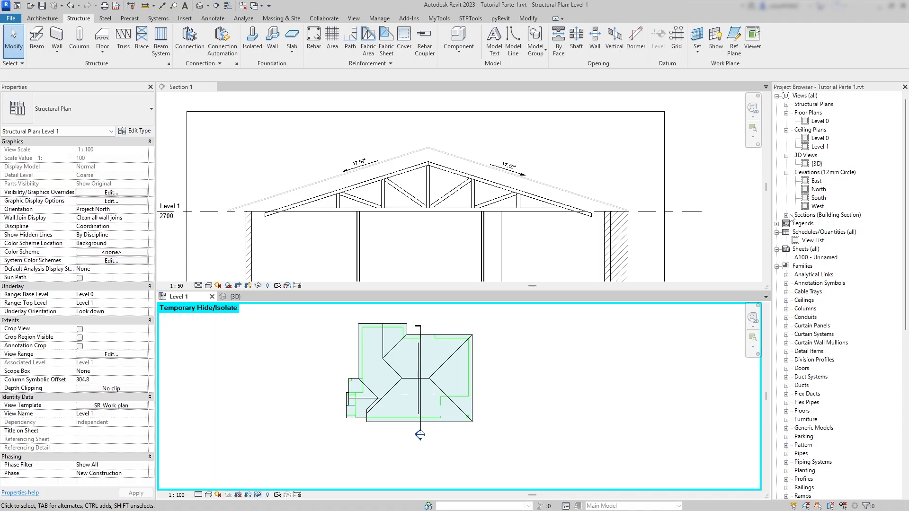
click(786, 105)
double_click(820, 112)
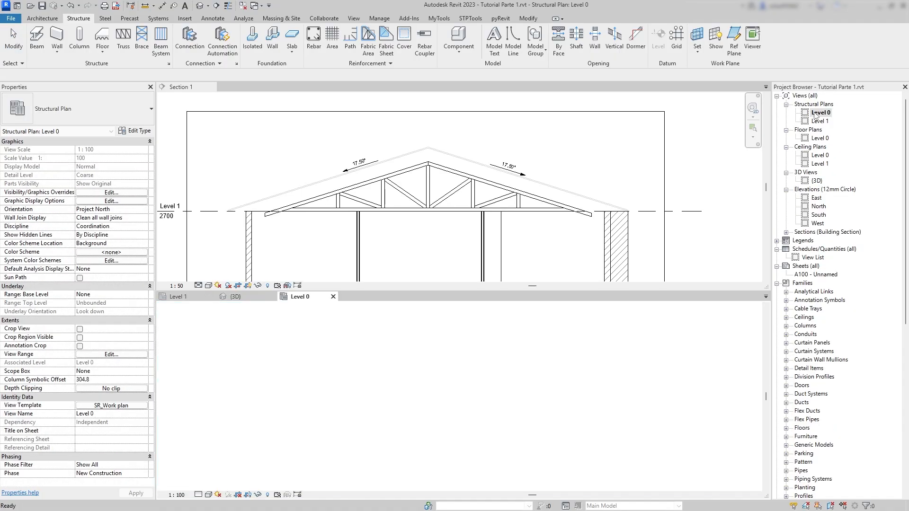
drag(478, 293, 481, 190)
scroll(352, 282, up, 2)
middle_drag(352, 282, 297, 341)
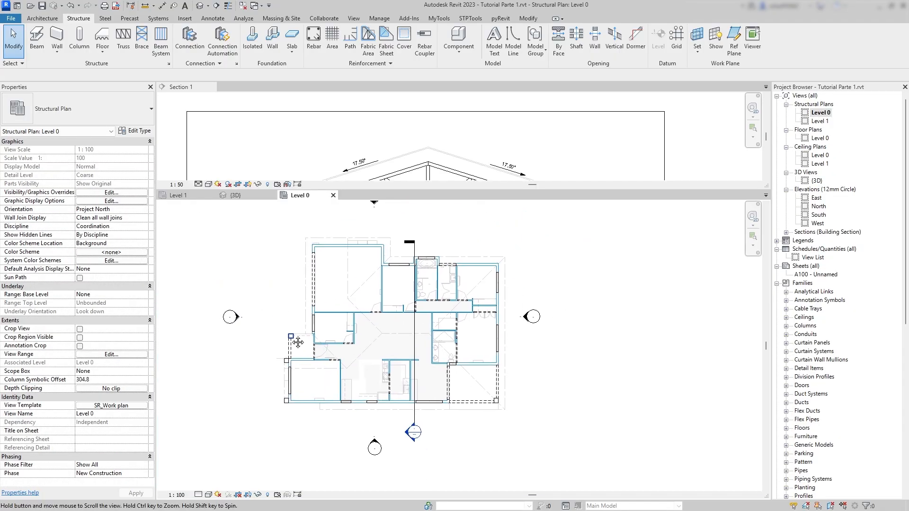
scroll(471, 320, up, 1)
middle_drag(471, 319, 430, 318)
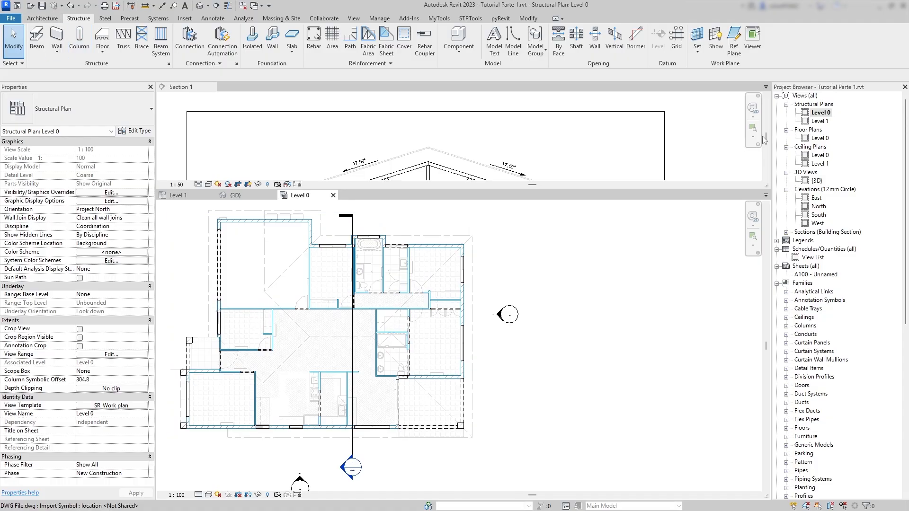
- Draw a horizontal reference plane along the outer face of the north masonry wall, extending past the house's east side
click(734, 40)
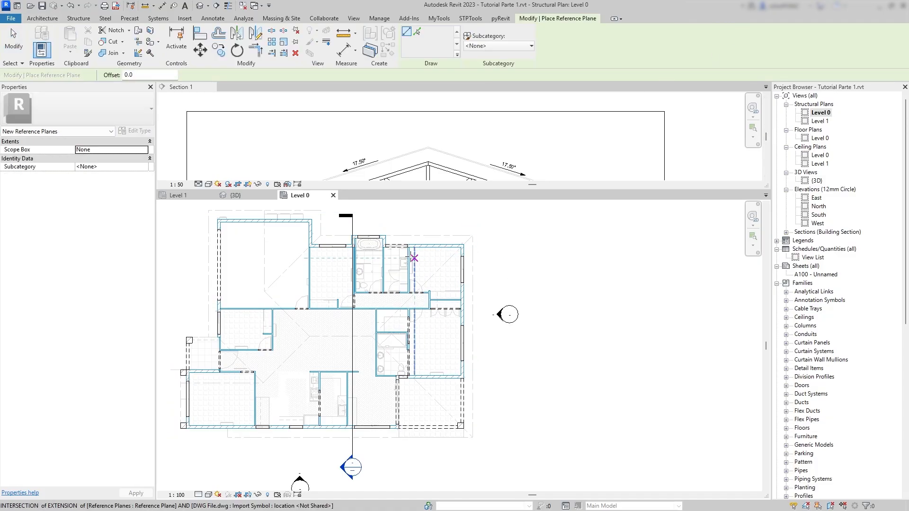
scroll(331, 265, up, 2)
scroll(310, 259, up, 2)
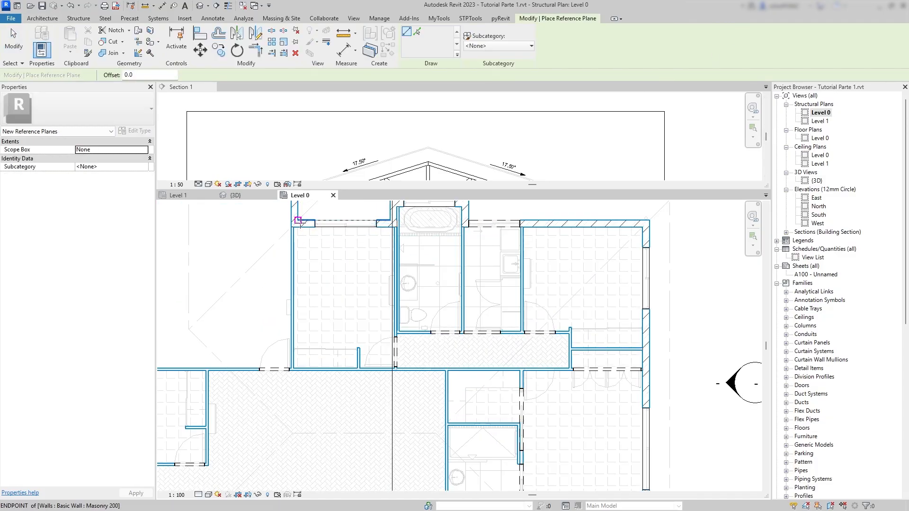
click(300, 223)
scroll(511, 265, down, 1)
middle_drag(590, 252, 456, 260)
scroll(458, 260, up, 1)
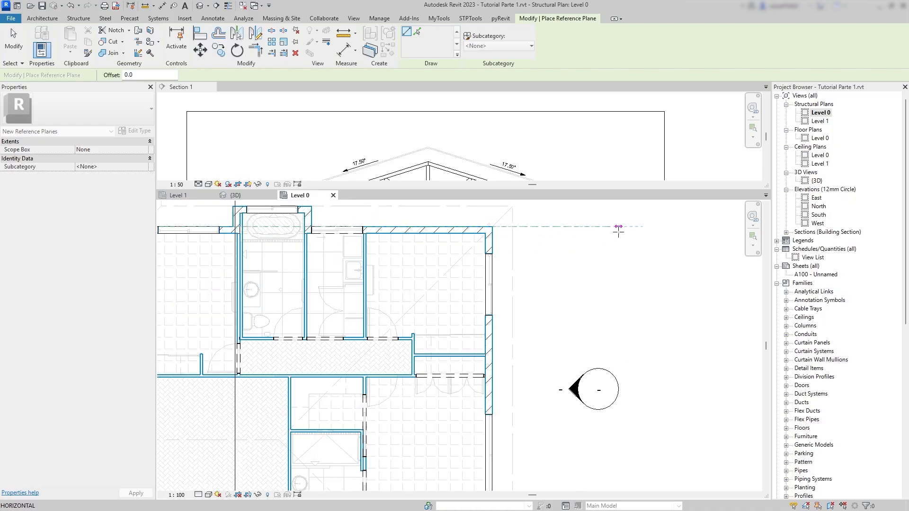
click(628, 226)
scroll(616, 236, down, 1)
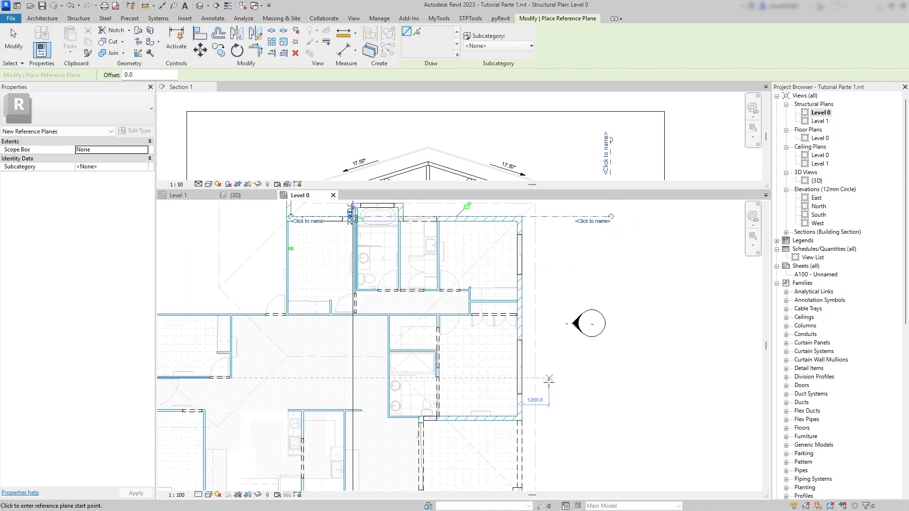
- Draw a horizontal reference plane along the south masonry wall's outer face and extend its west end beyond the house
scroll(487, 350, up, 1)
middle_drag(435, 367, 617, 331)
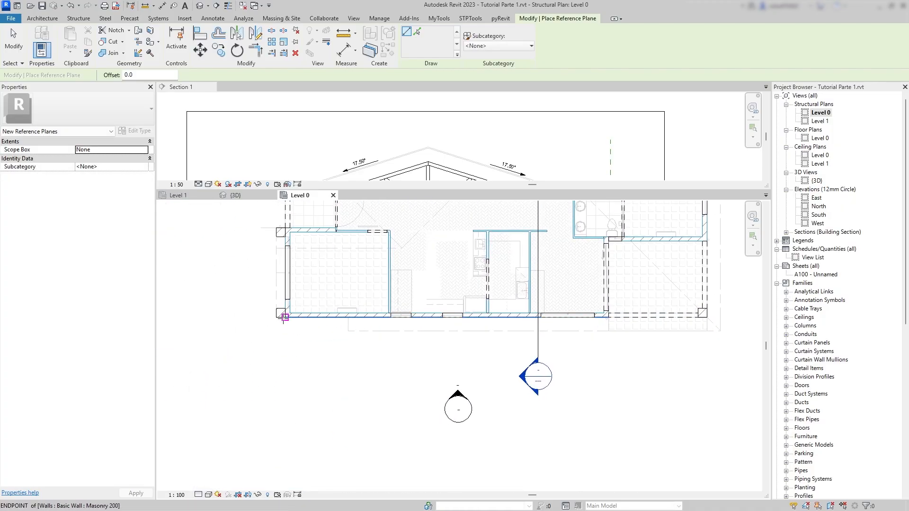
click(284, 316)
scroll(541, 319, down, 1)
middle_drag(556, 319, 533, 337)
click(619, 321)
key(Escape)
key(Escape)
click(580, 321)
drag(313, 313, 223, 313)
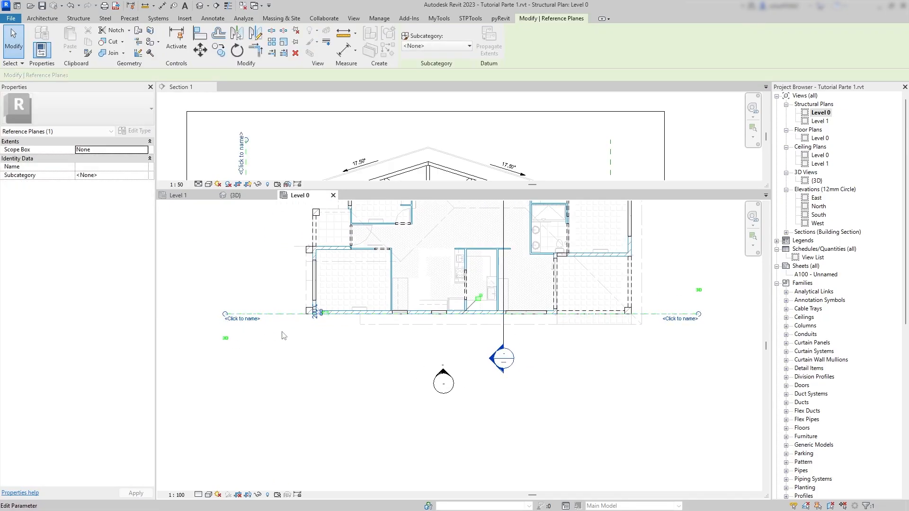
click(284, 337)
- Align the north reference plane to the north wall's outer face with the alignment locked
scroll(641, 345, down, 1)
middle_drag(641, 346, 515, 413)
scroll(532, 235, up, 1)
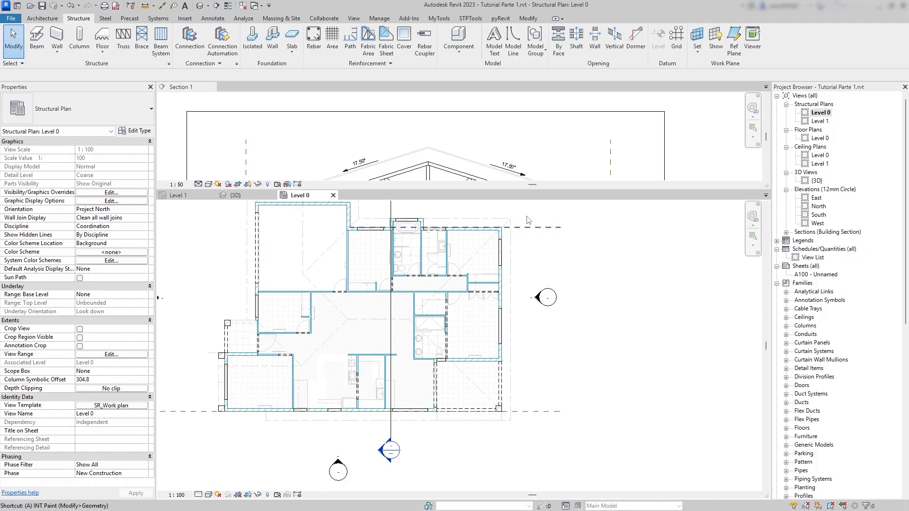
click(526, 20)
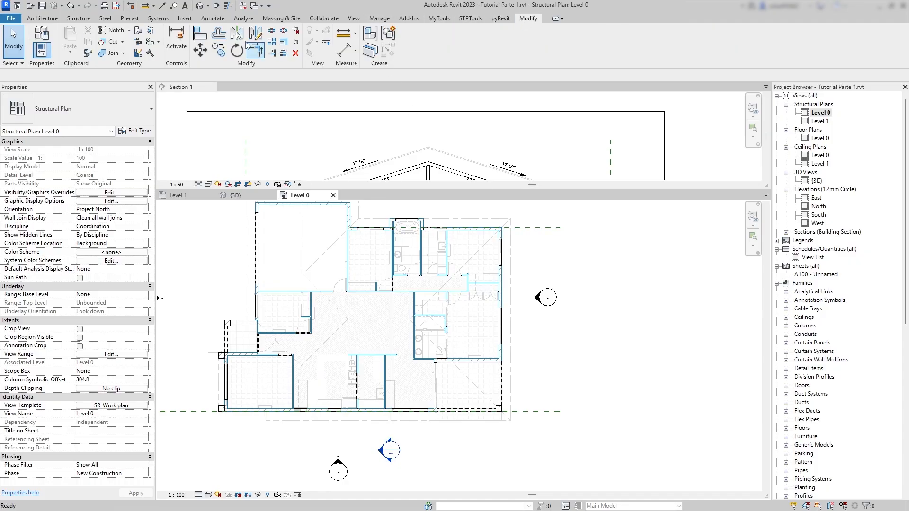
click(199, 34)
scroll(432, 304, up, 4)
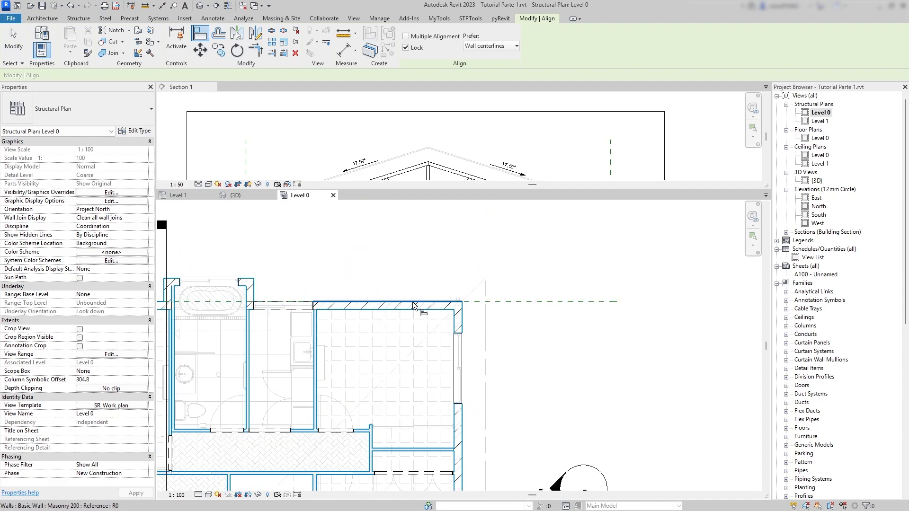
click(414, 306)
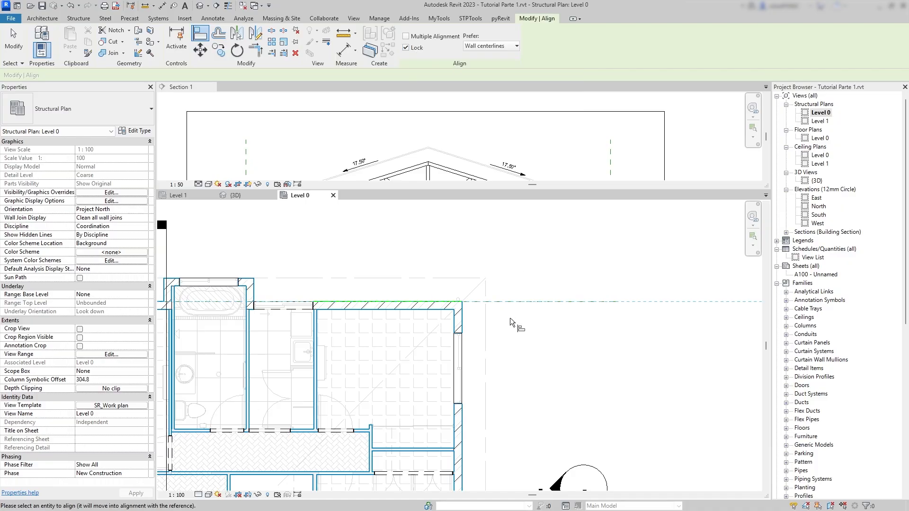
click(509, 304)
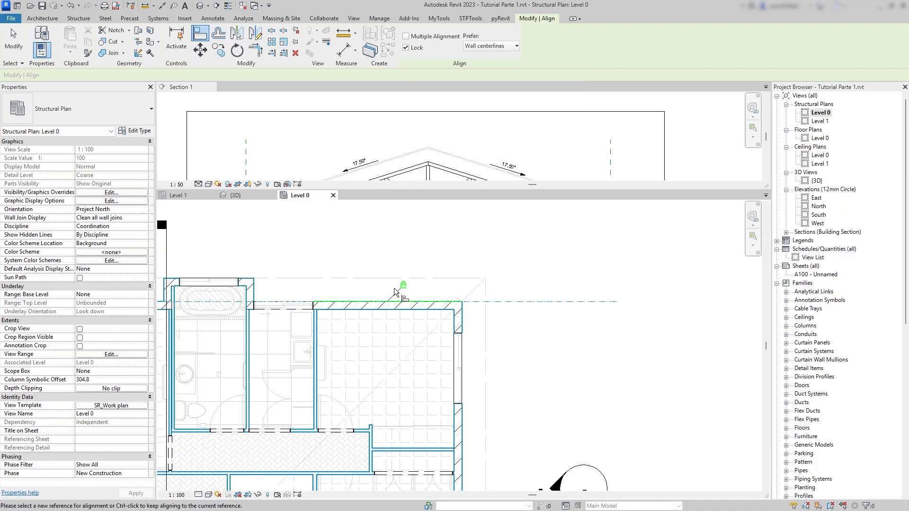
- Align and lock the south reference plane to the south wall's outer face, and end the Align command
middle_drag(509, 303, 478, 221)
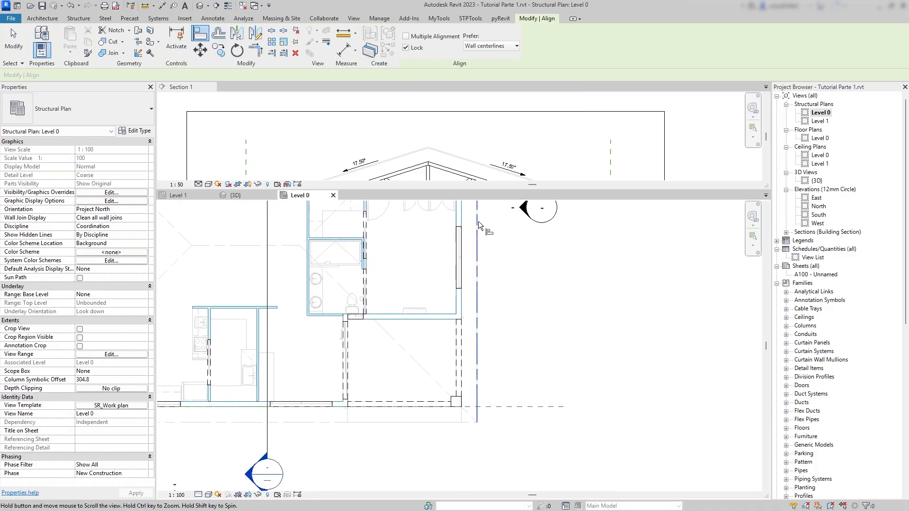
scroll(391, 308, up, 2)
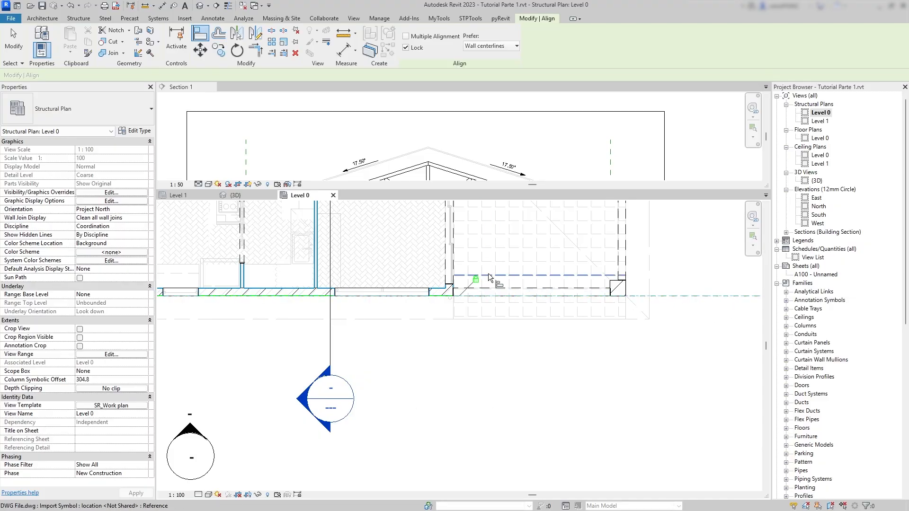
scroll(428, 405, down, 2)
key(Escape)
key(Escape)
- Try nudging the south masonry wall outward to test its locked reference plane, and undo the movement
scroll(445, 370, up, 1)
click(322, 354)
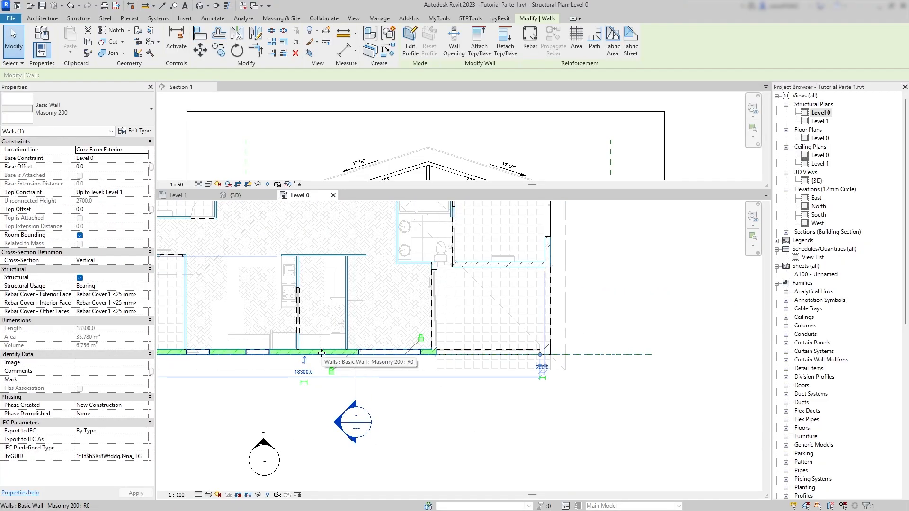
key(Down)
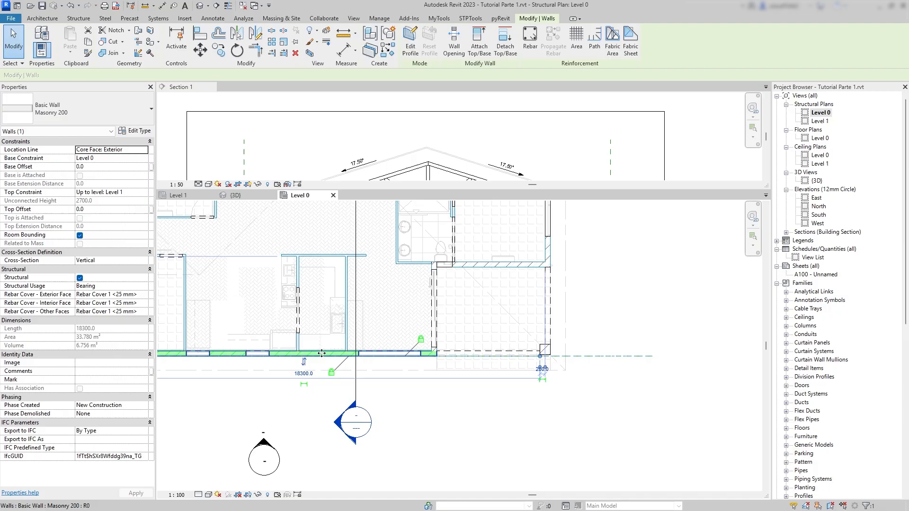
key(Down)
key(Down)
key(Down)
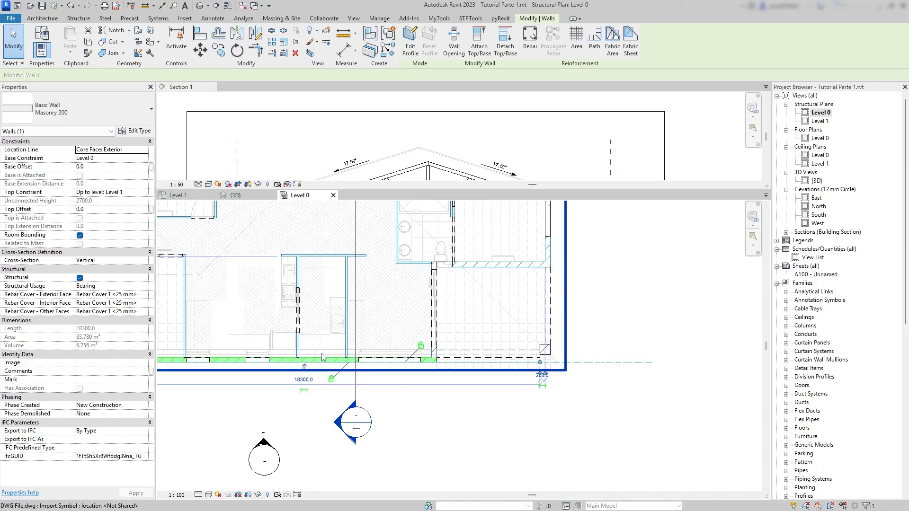
key(Down)
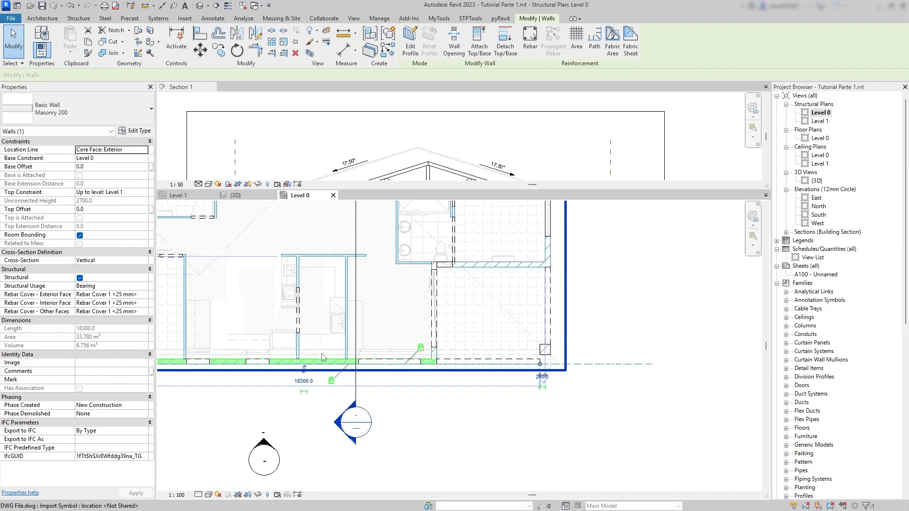
key(Escape)
scroll(562, 368, down, 3)
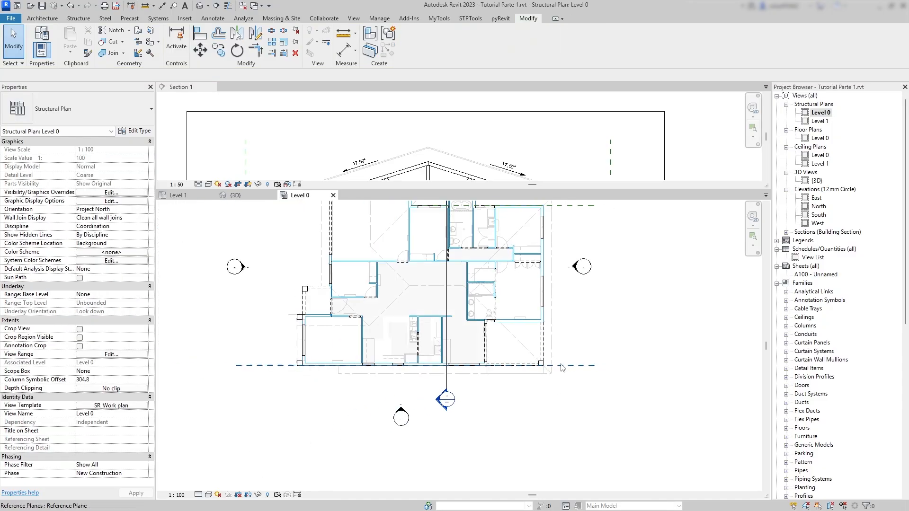
- Place an aligned dimension between the north and south reference planes, just east of the house
middle_drag(562, 368, 480, 399)
click(213, 18)
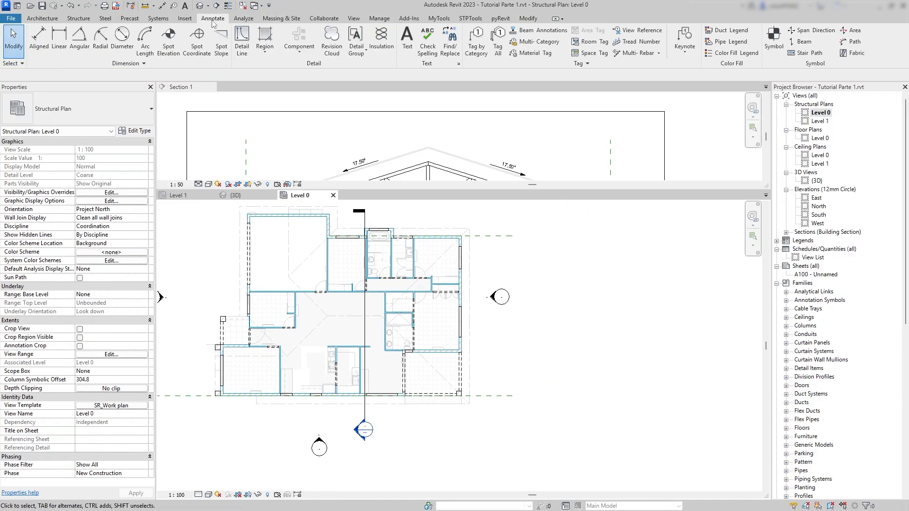
click(39, 40)
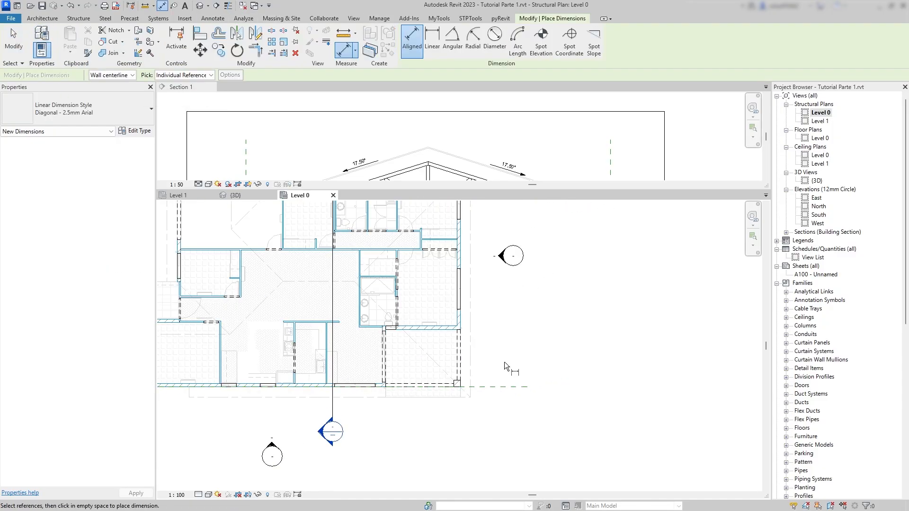
click(496, 387)
click(495, 246)
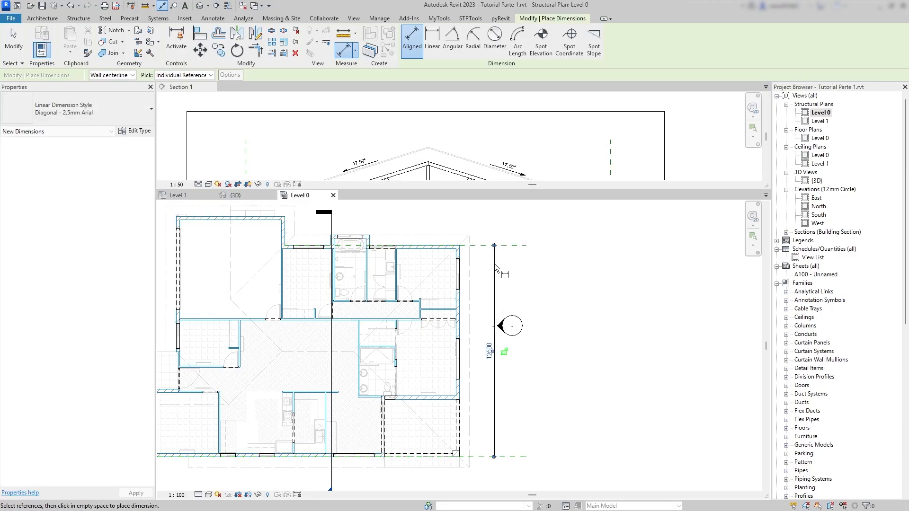
click(494, 263)
key(Escape)
key(Escape)
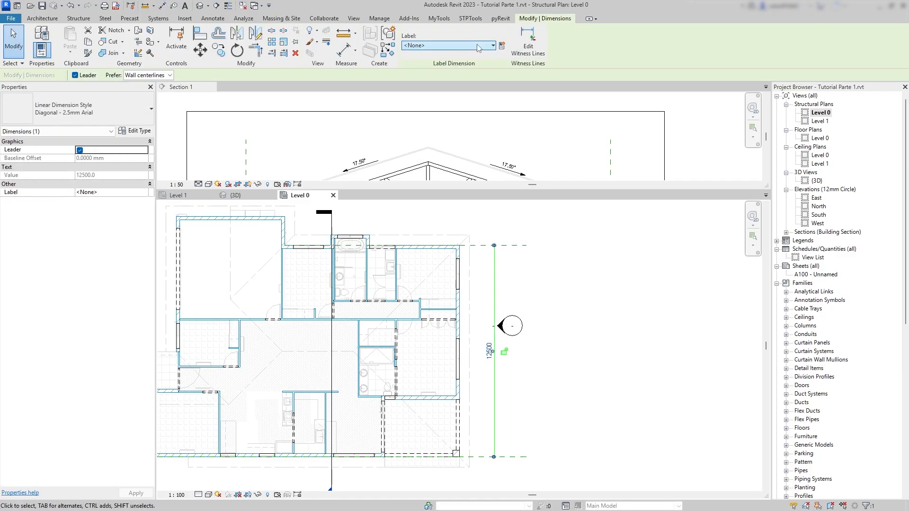
- Label the dimension between the reference planes with a new global parameter named Main Span, set as a reporting parameter
click(502, 46)
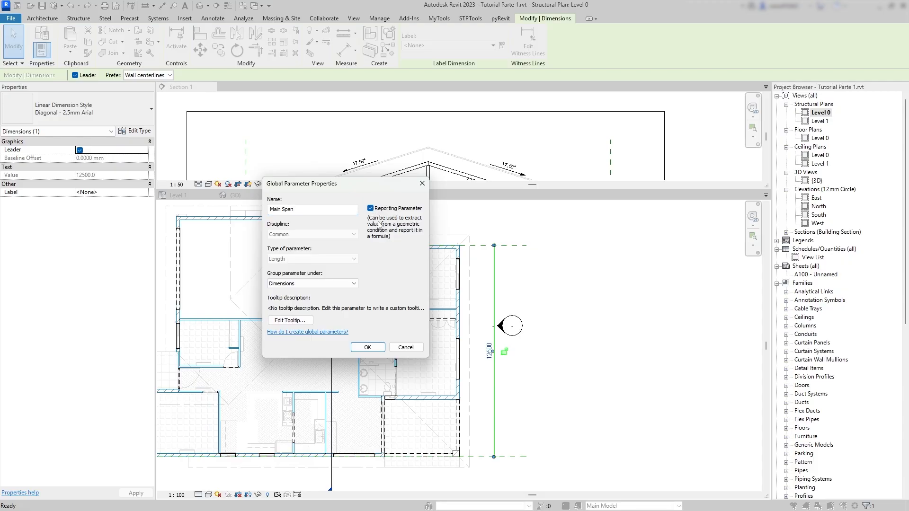
click(367, 349)
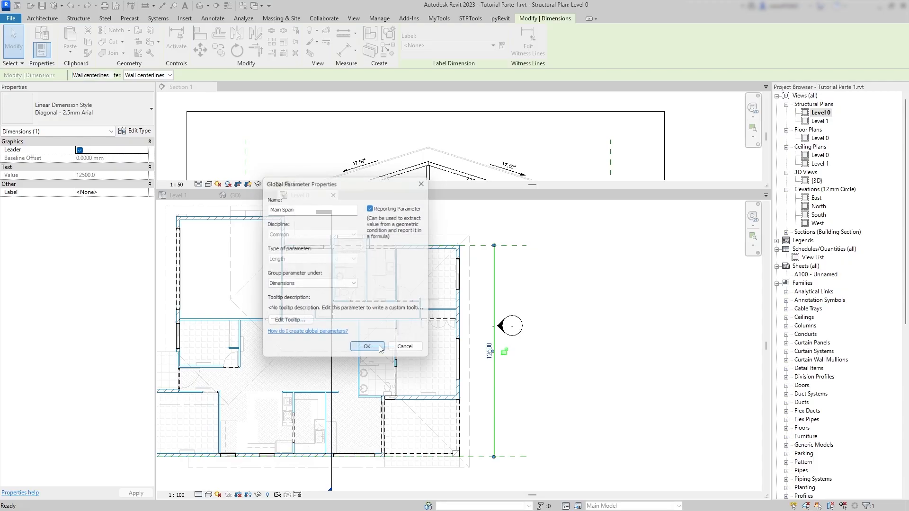
scroll(483, 358, up, 2)
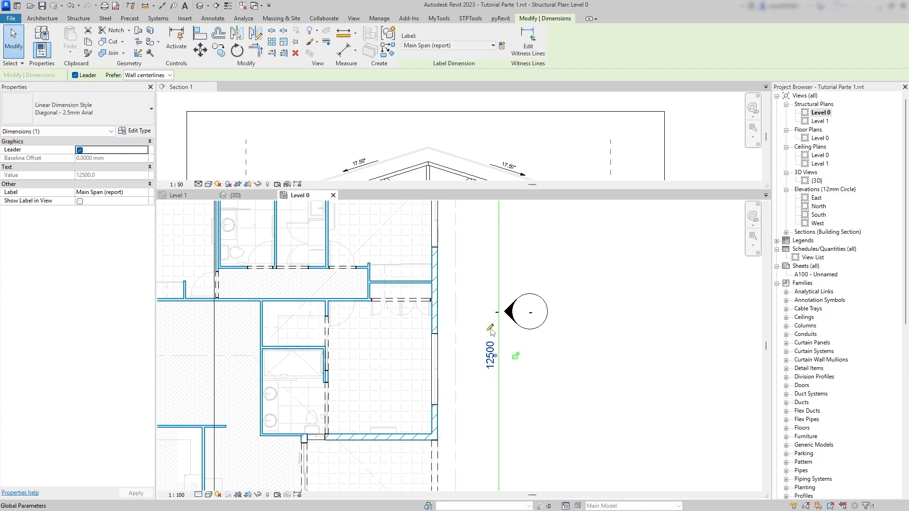
scroll(490, 330, down, 4)
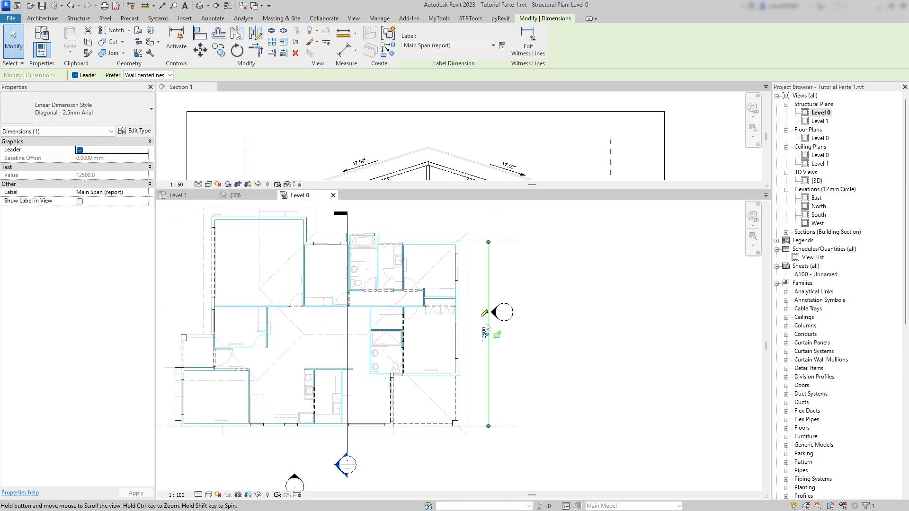
- Check the value of the Main Span parameter in the project's Global Parameters, without changing it
scroll(487, 329, down, 3)
key(Escape)
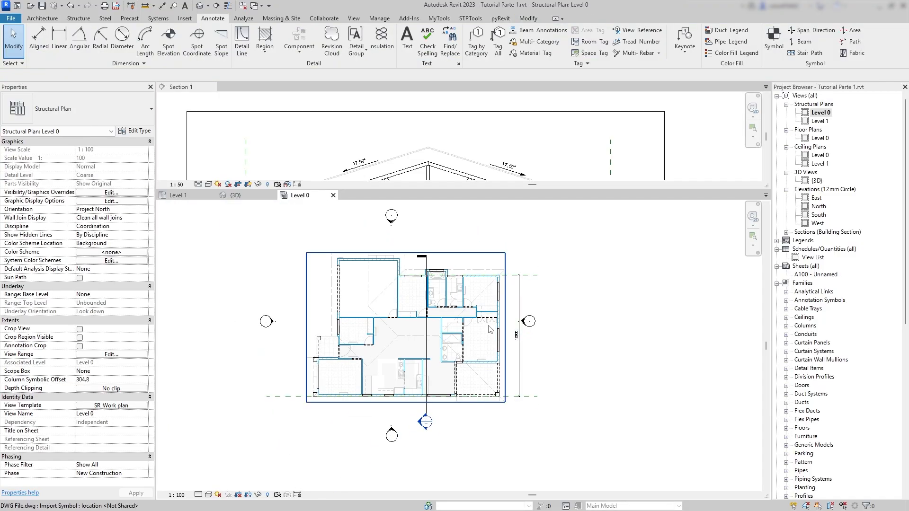
scroll(507, 303, up, 3)
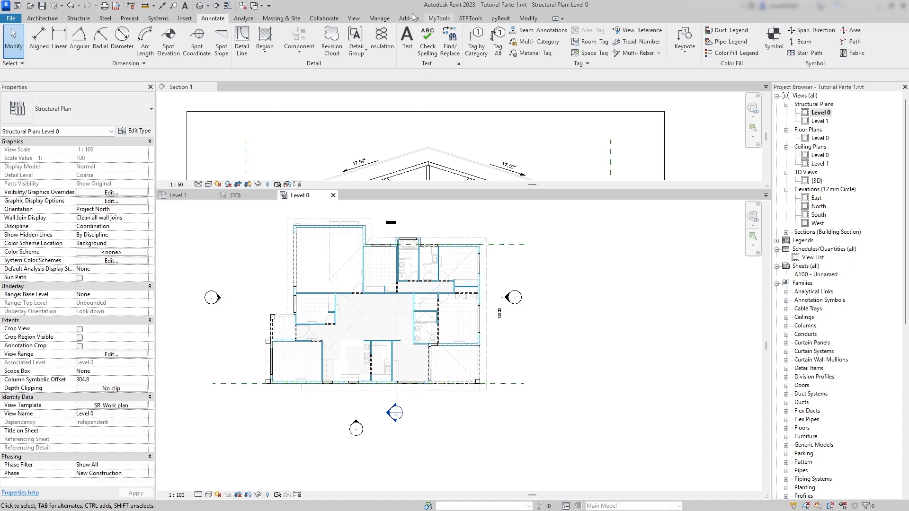
click(378, 20)
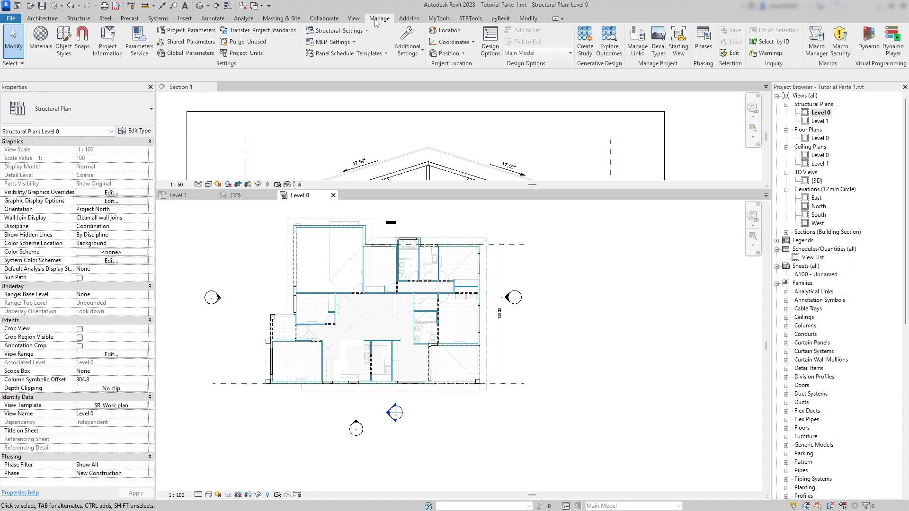
click(172, 55)
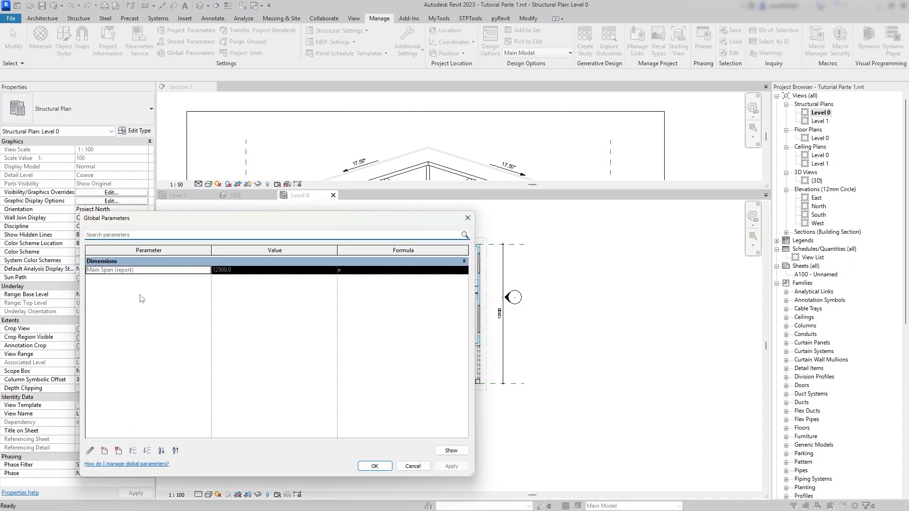
click(147, 271)
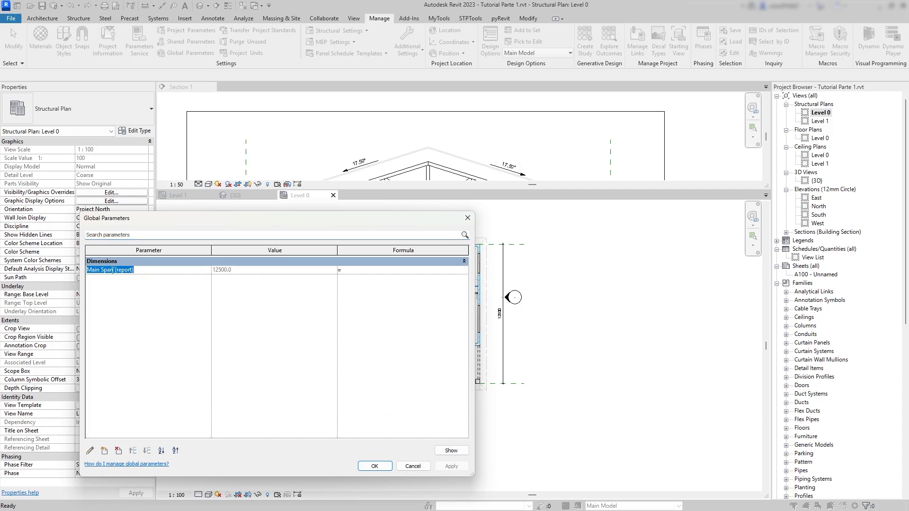
click(92, 271)
click(224, 271)
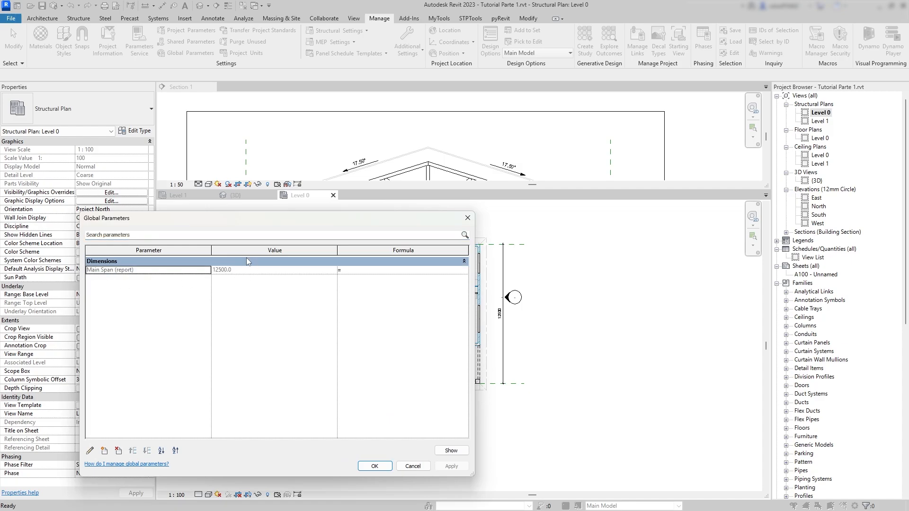
click(385, 467)
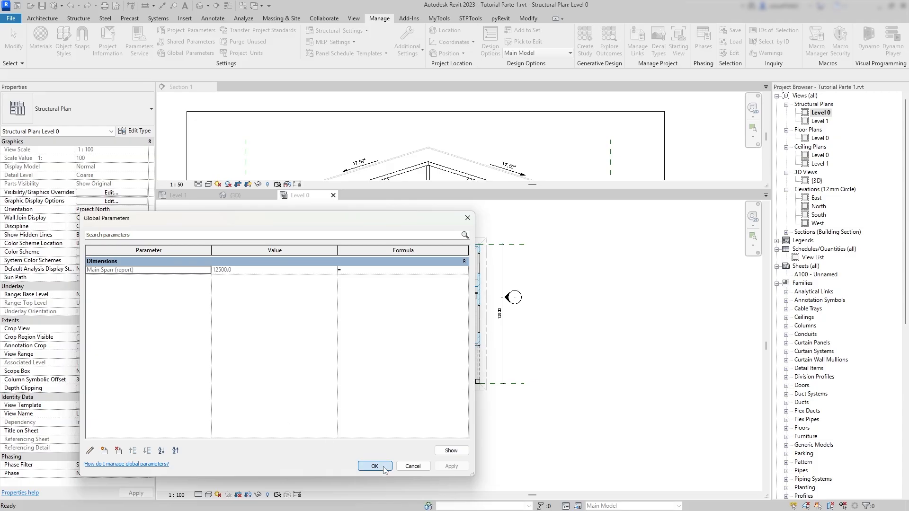
- Nudge the south masonry wall outward until the Main Span dimension is about 12780 mm
scroll(351, 367, up, 3)
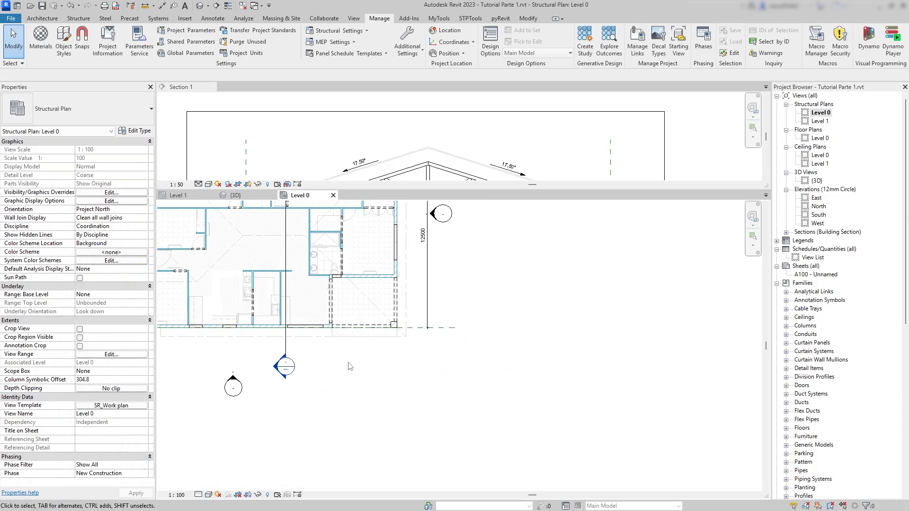
scroll(255, 331, up, 2)
click(267, 328)
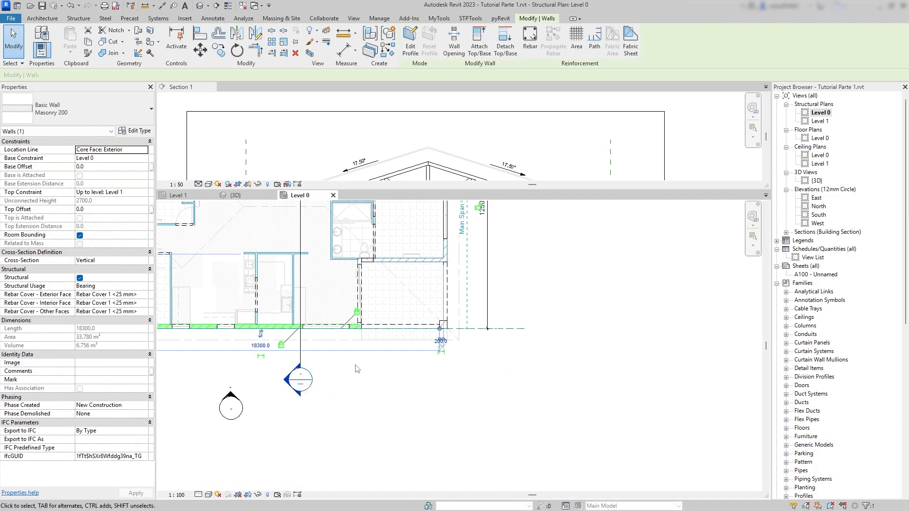
key(Down)
middle_drag(549, 321, 535, 378)
scroll(473, 266, up, 4)
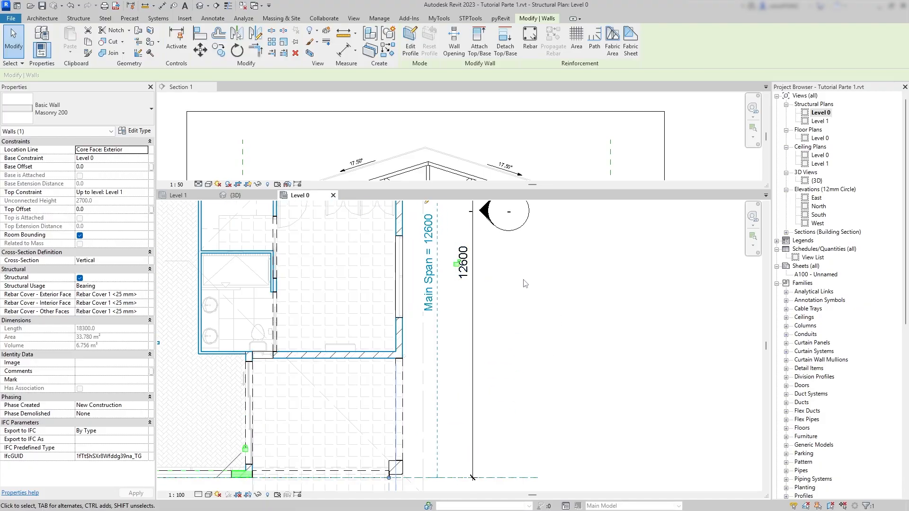
scroll(524, 282, down, 2)
key(Down)
key(Down)
key(Down)
key(Down)
key(Down)
key(Down)
key(Down)
key(Down)
key(Down)
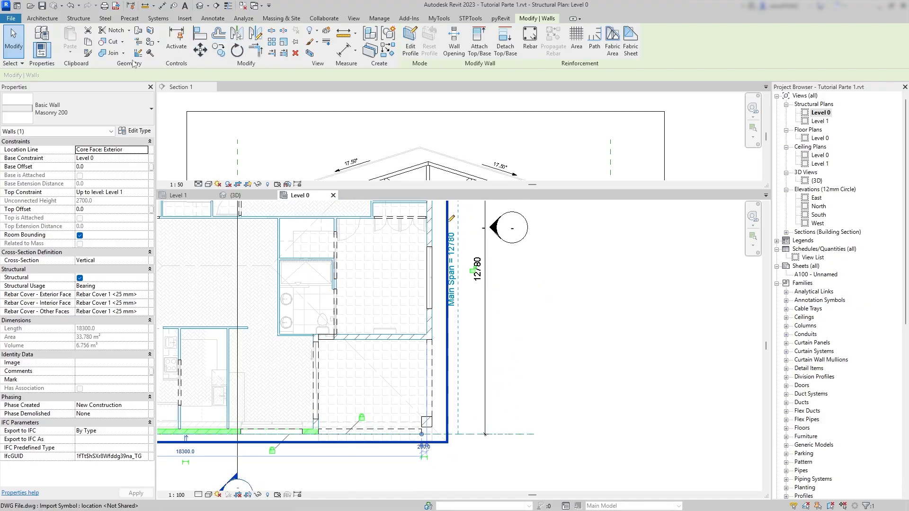
- Look up the Main Span value in Global Parameters, close the list, and undo the south wall's nudges
click(379, 18)
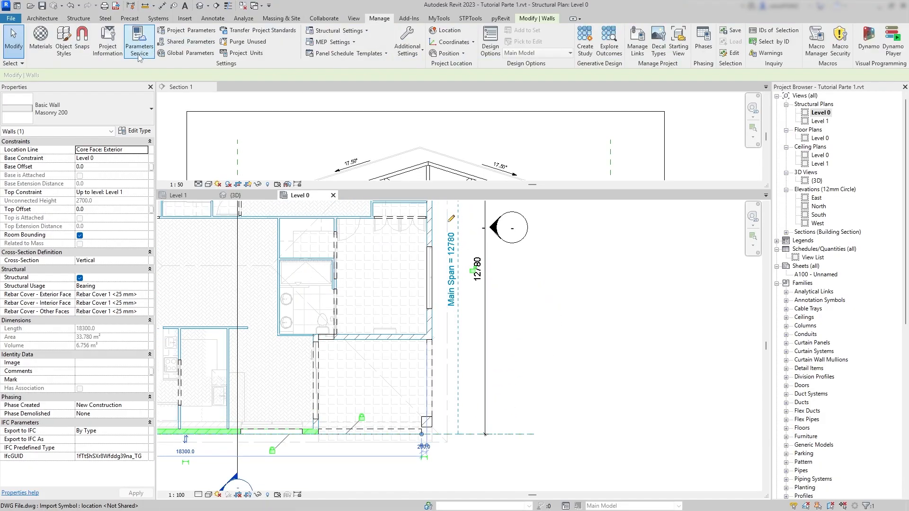
click(188, 53)
click(386, 464)
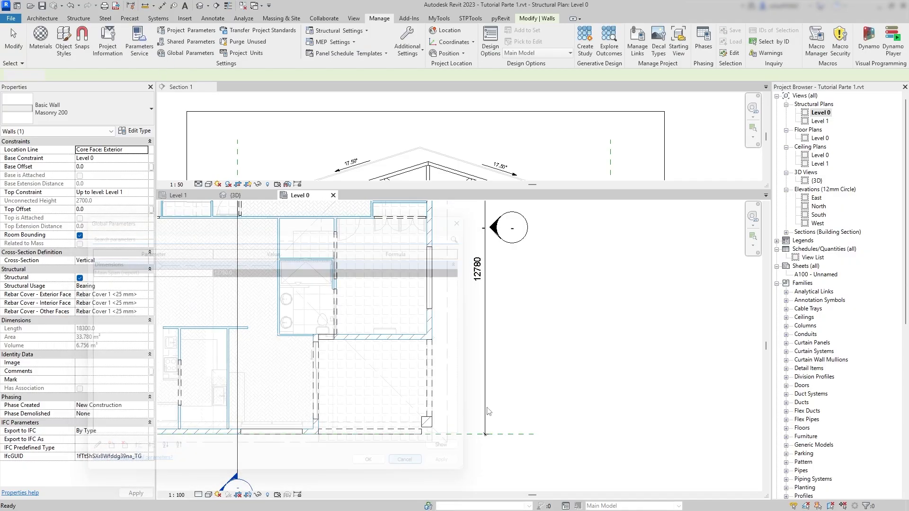
click(536, 376)
key(ctrl+z)
key(ctrl+z)
key(ctrl+z)
key(ctrl+z)
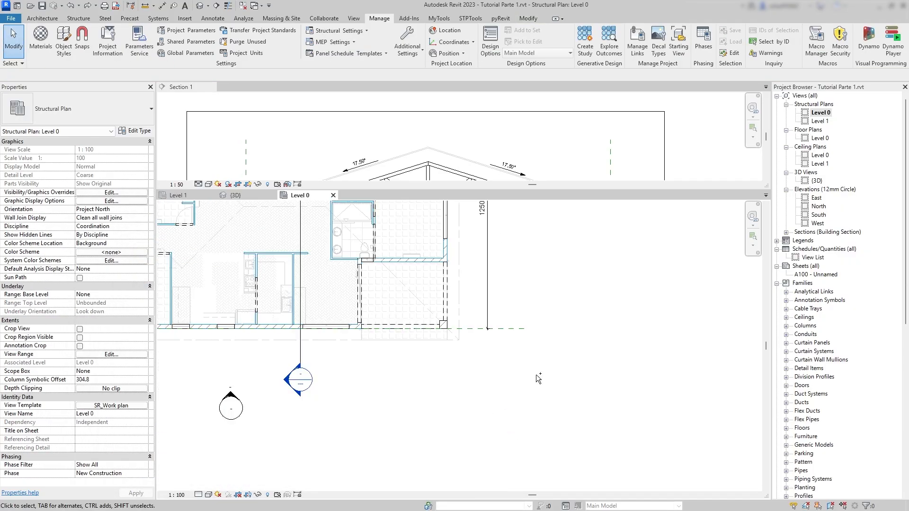
- Make the global parameter Main Span a non-reporting parameter and set its value to 11000 mm
middle_drag(391, 321, 395, 350)
click(173, 55)
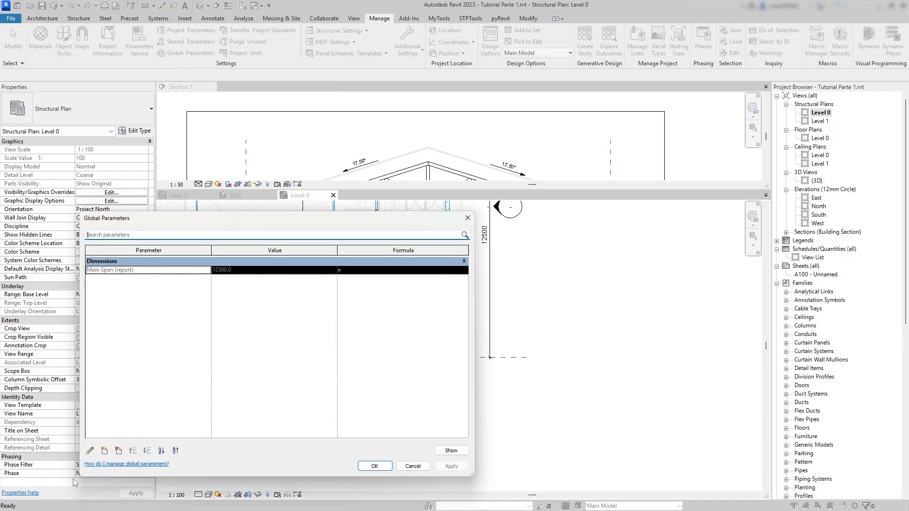
click(90, 451)
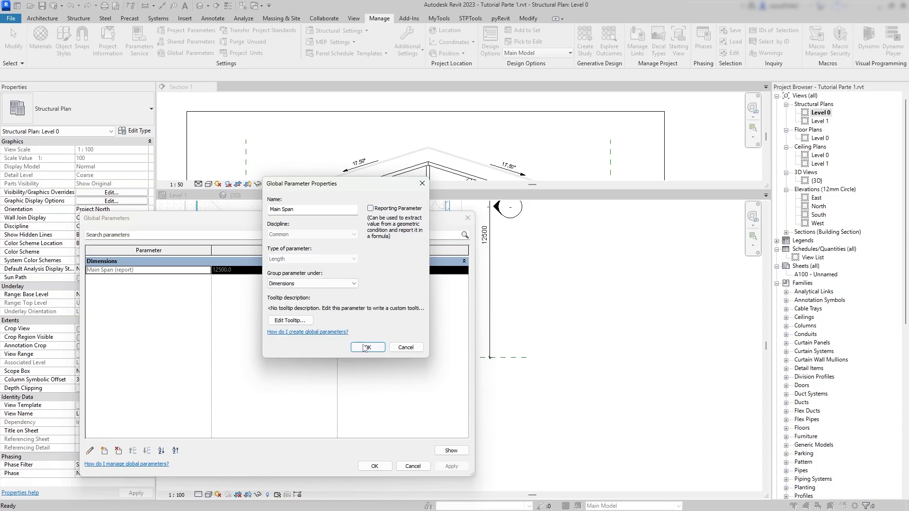
click(366, 347)
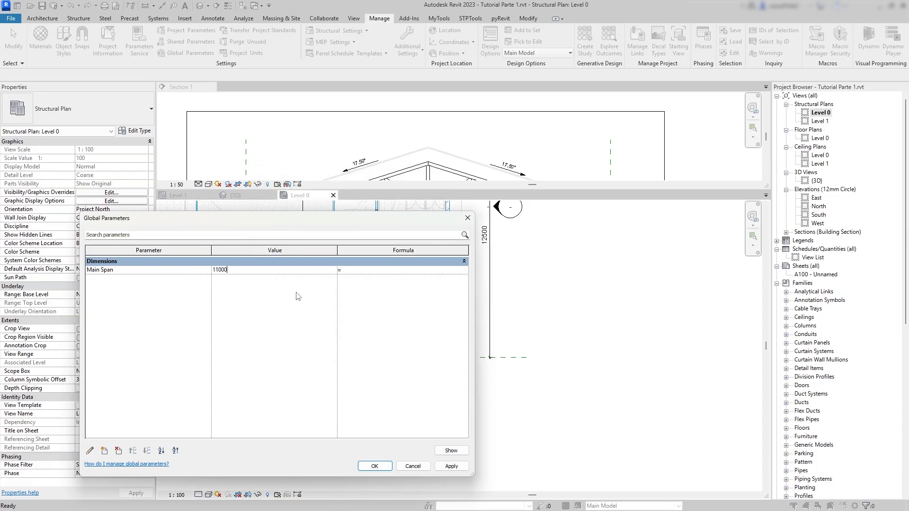
click(444, 468)
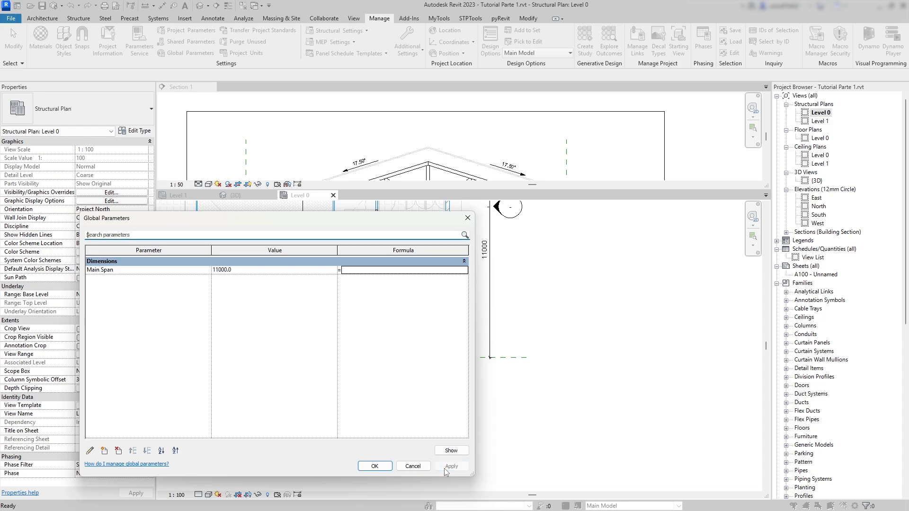
click(374, 466)
middle_drag(521, 456, 522, 475)
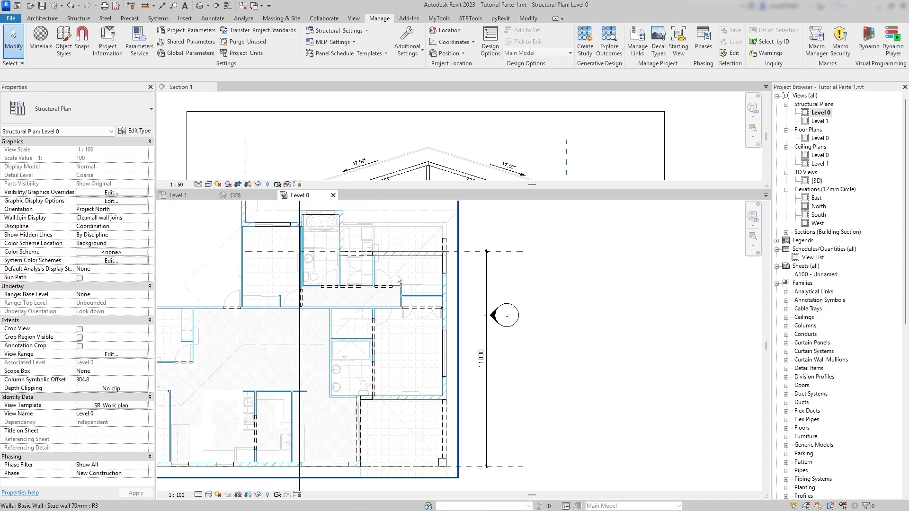
- Nudge the north masonry wall outward and back inward to test the locked walls against the Main Span dimension
scroll(391, 259, up, 2)
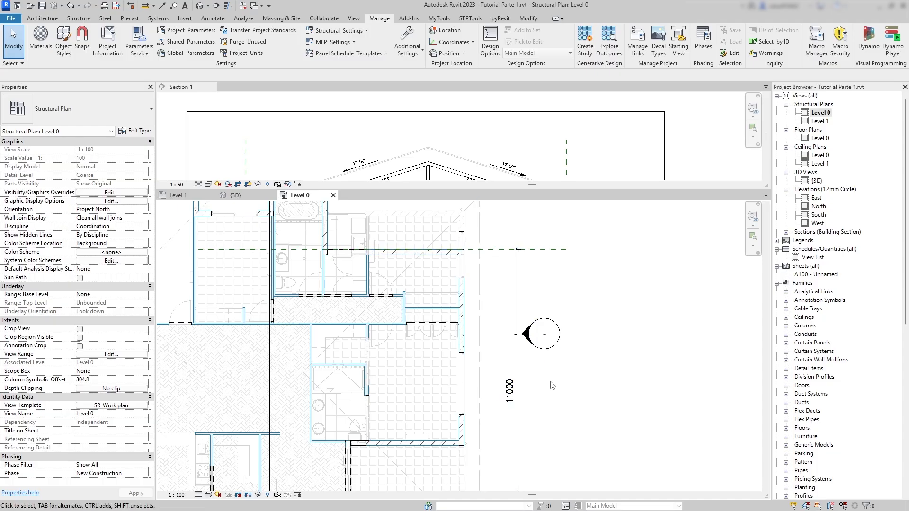
scroll(552, 385, down, 2)
click(455, 272)
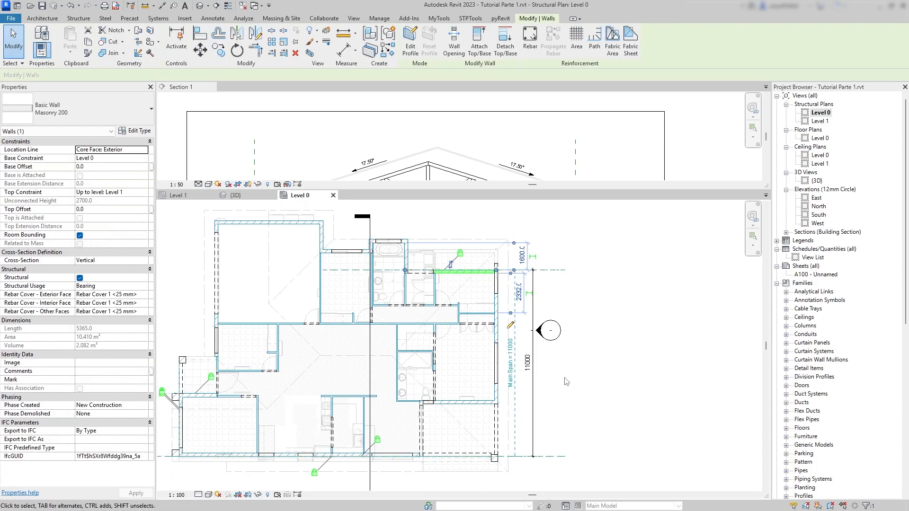
scroll(502, 332, up, 2)
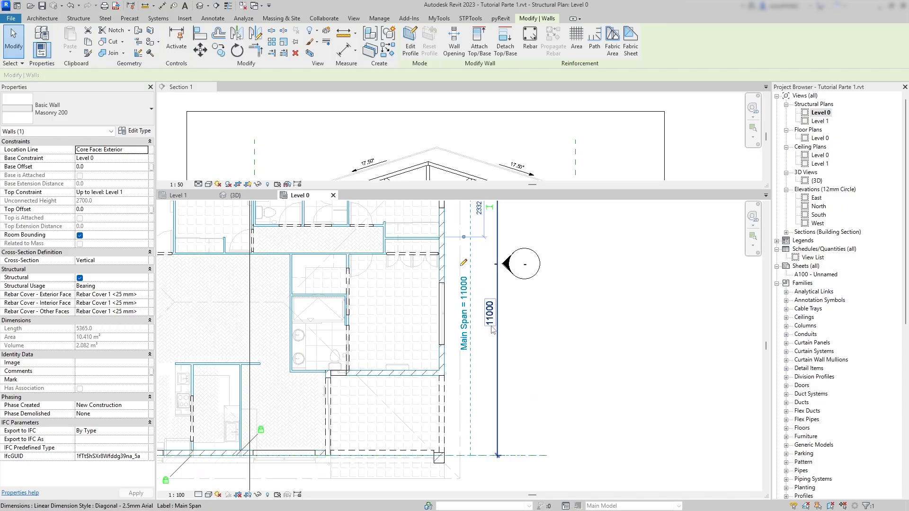
key(Up)
key(Up)
key(Up)
scroll(493, 321, down, 3)
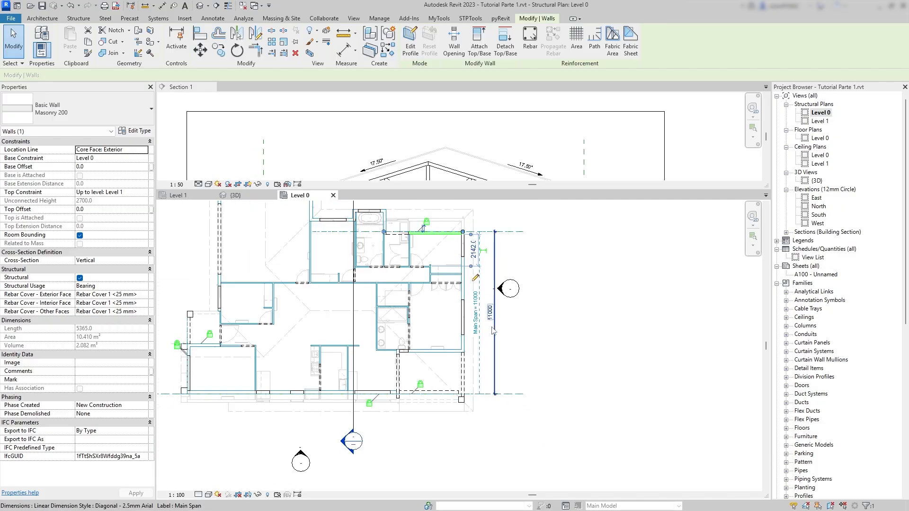
scroll(445, 434, up, 3)
key(Up)
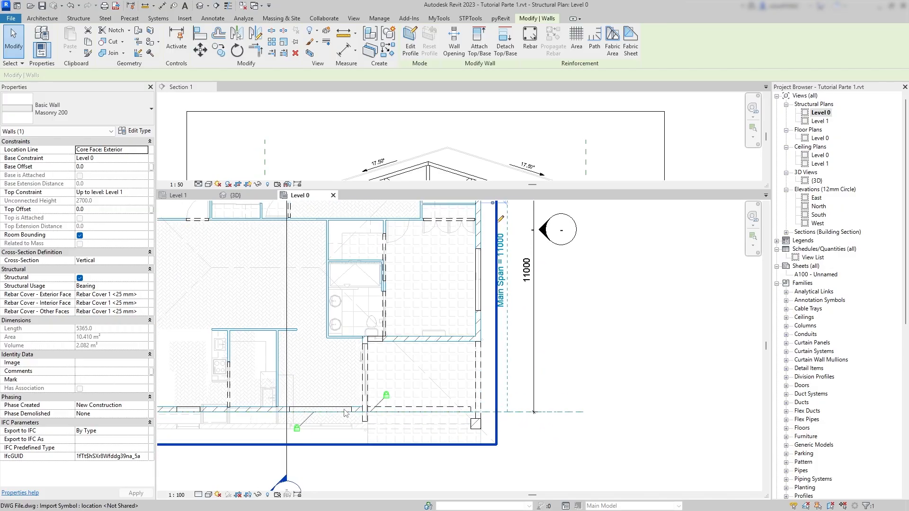
key(Down)
key(Down)
key(Down)
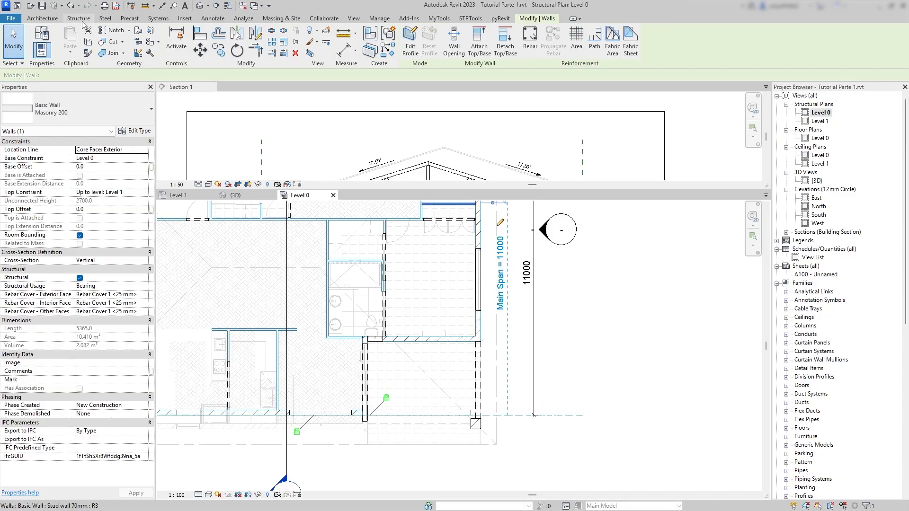
- Undo the north wall's nudges and the change of Main Span to a fixed 11000 mm value
click(70, 8)
click(70, 8)
click(70, 8)
click(70, 8)
click(70, 8)
click(70, 8)
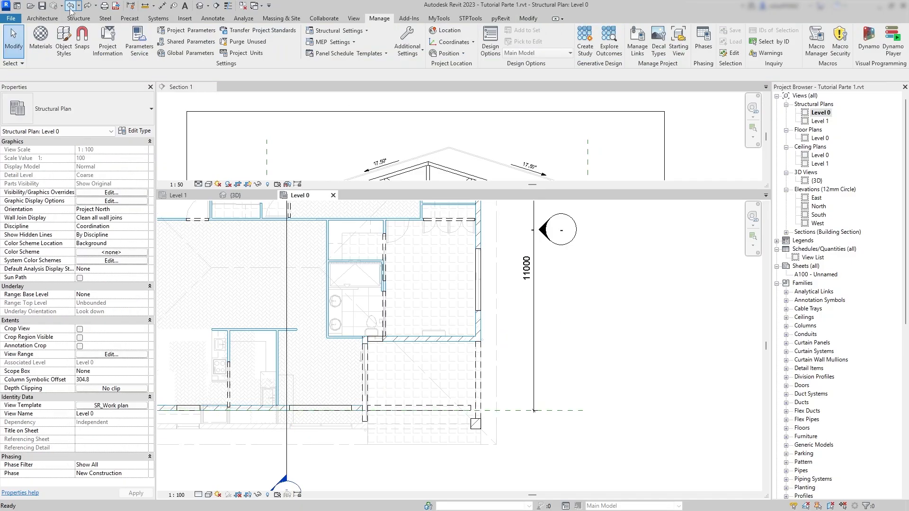
click(71, 8)
click(70, 8)
click(70, 8)
click(70, 9)
click(70, 8)
click(70, 8)
click(70, 8)
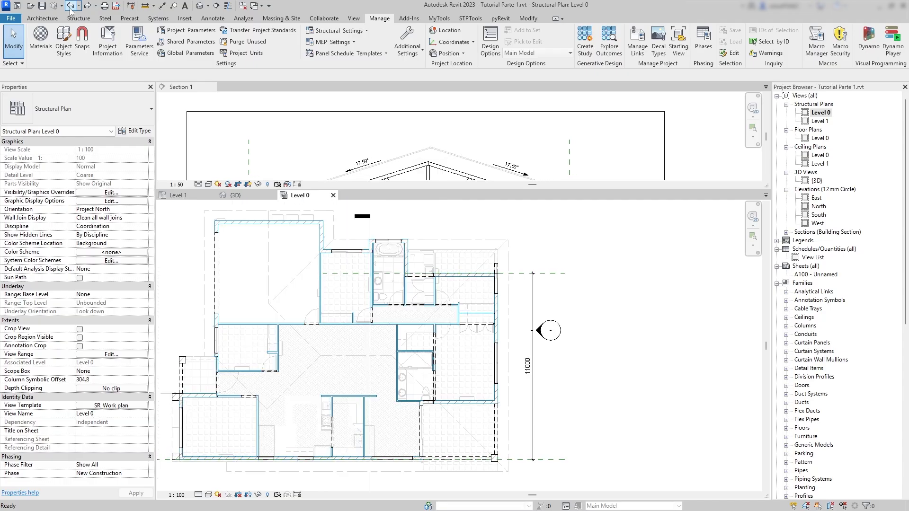
click(70, 8)
click(70, 8)
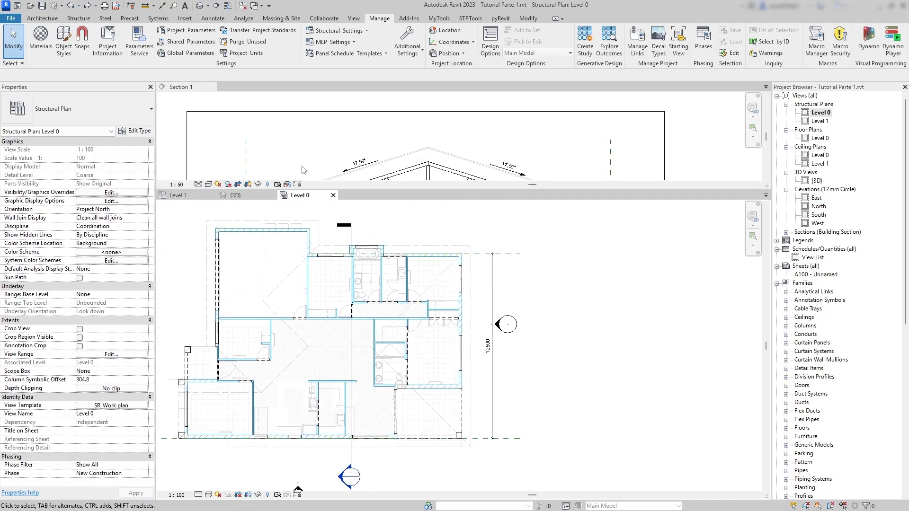
- Check the reporting setting of the global parameter Main Span and close its properties
click(189, 53)
click(90, 453)
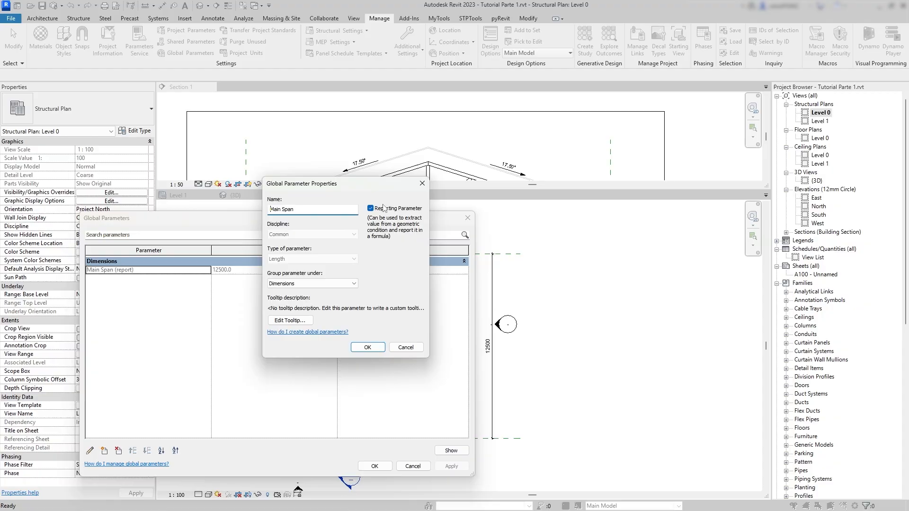
click(369, 348)
click(375, 467)
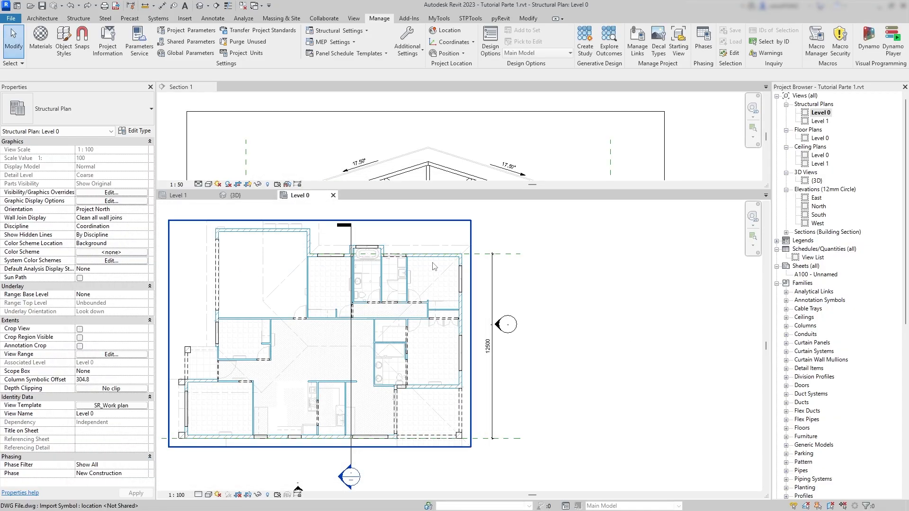
- Associate the T-Standard Truss type's Truss Span parameter with the global parameter Main Span
middle_drag(443, 322, 447, 306)
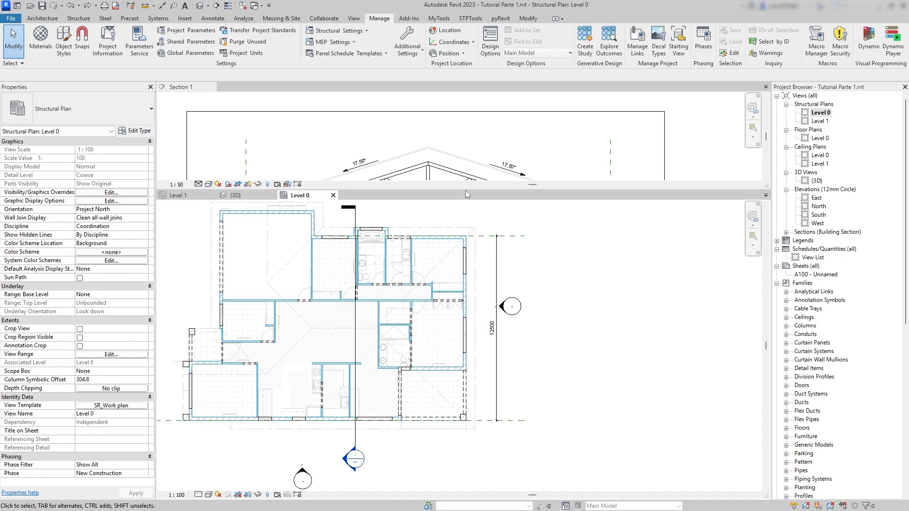
drag(468, 189, 487, 302)
middle_drag(519, 230, 537, 219)
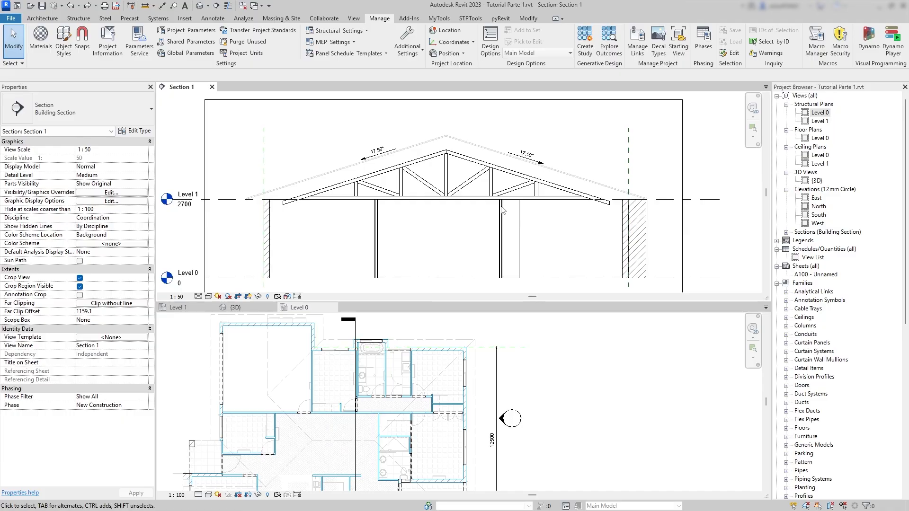
click(463, 188)
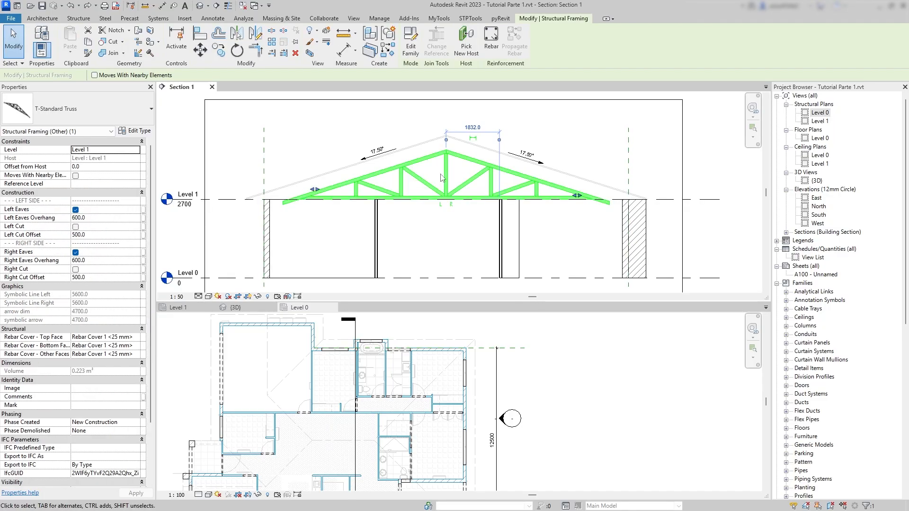
click(136, 132)
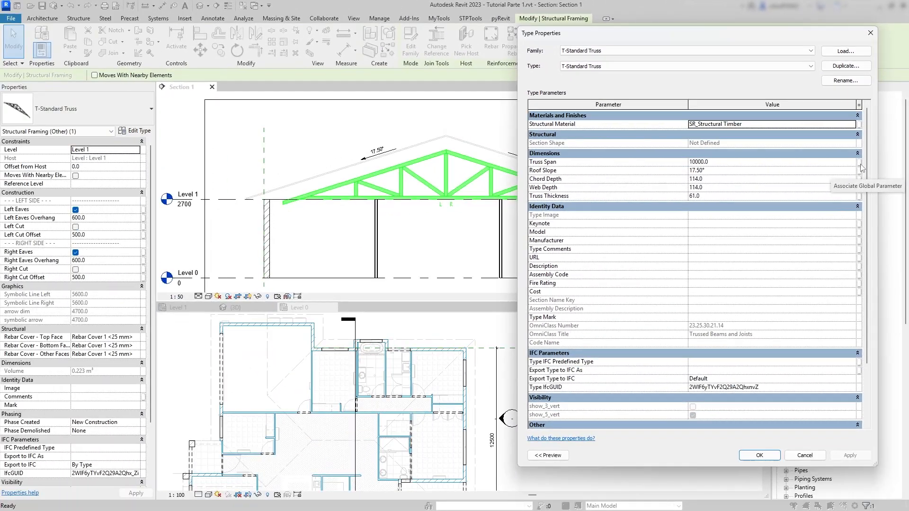
click(810, 327)
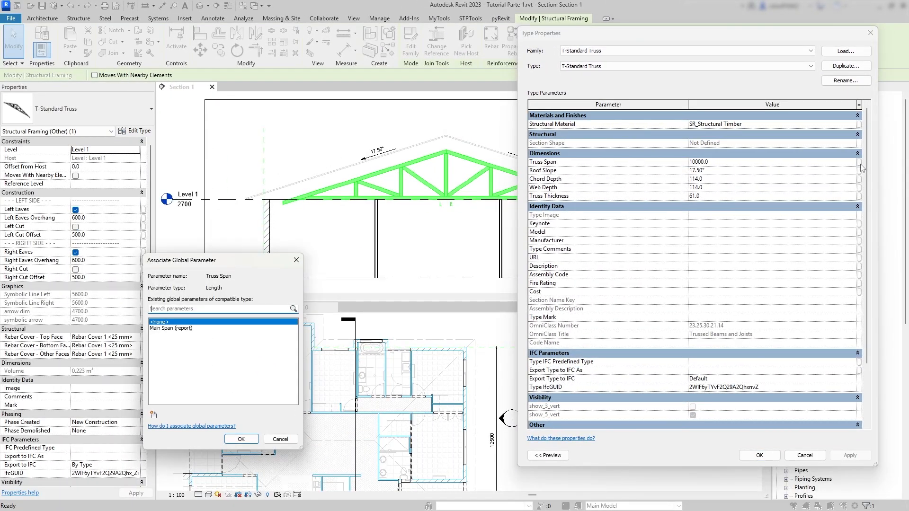
click(170, 328)
click(239, 439)
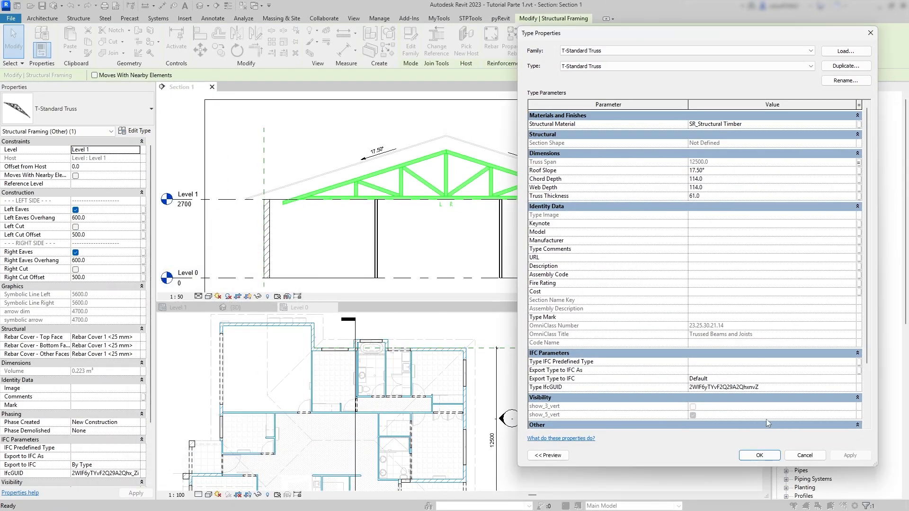
click(763, 457)
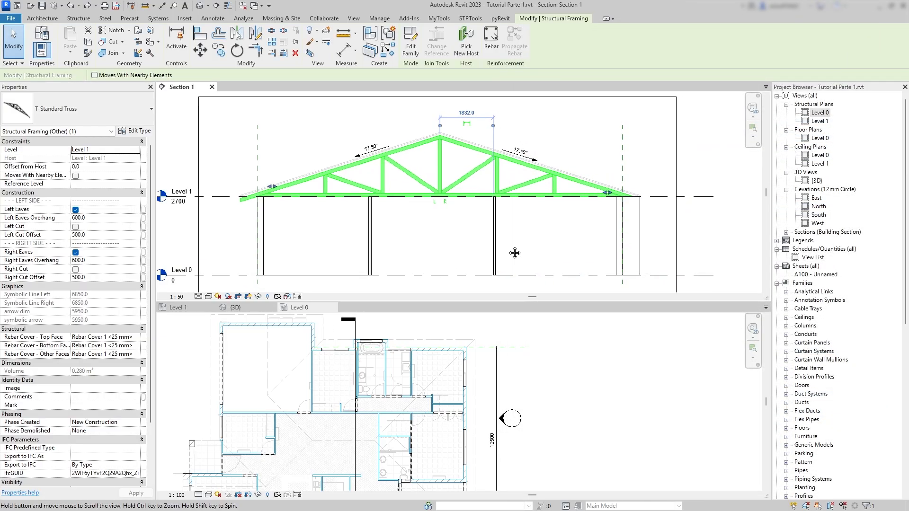
- Nudge the north masonry wall inward and back outward while viewing Section 1 to test the linked truss span
scroll(631, 203, up, 2)
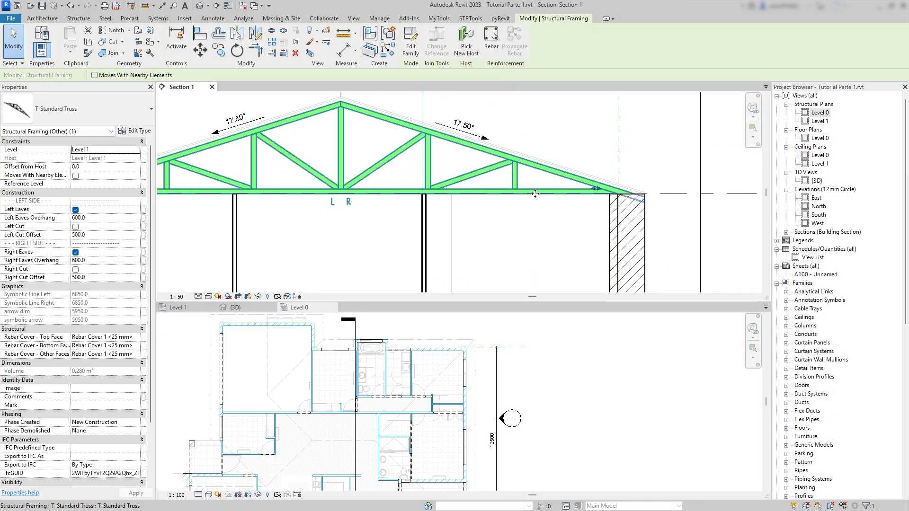
click(645, 193)
scroll(645, 193, down, 2)
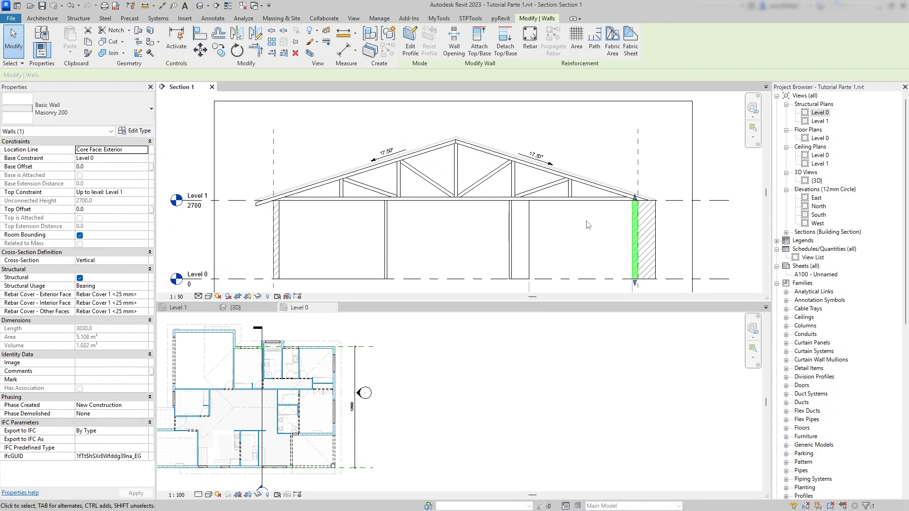
key(Left)
key(Right)
click(386, 435)
click(317, 348)
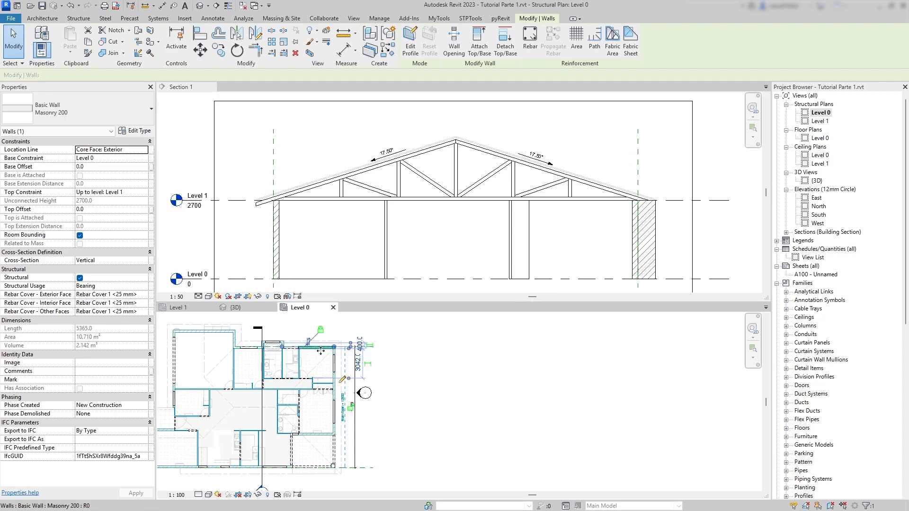
click(577, 250)
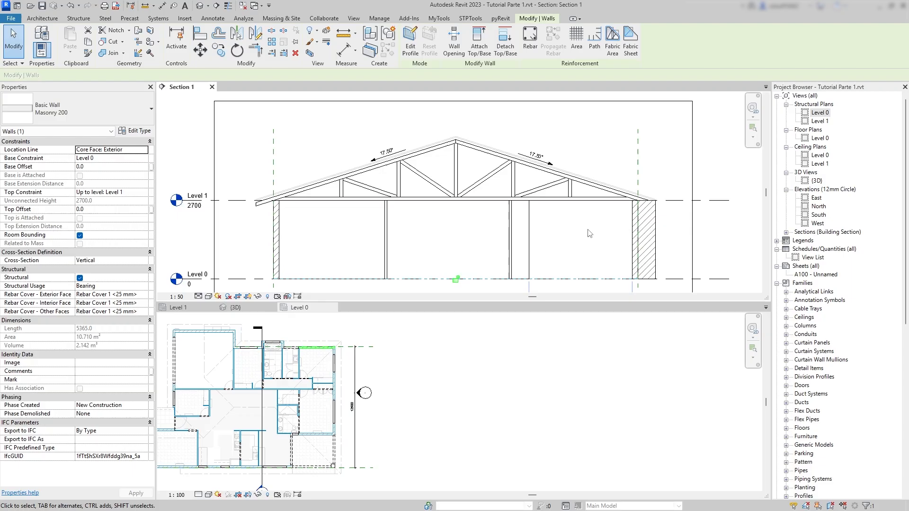
key(Left)
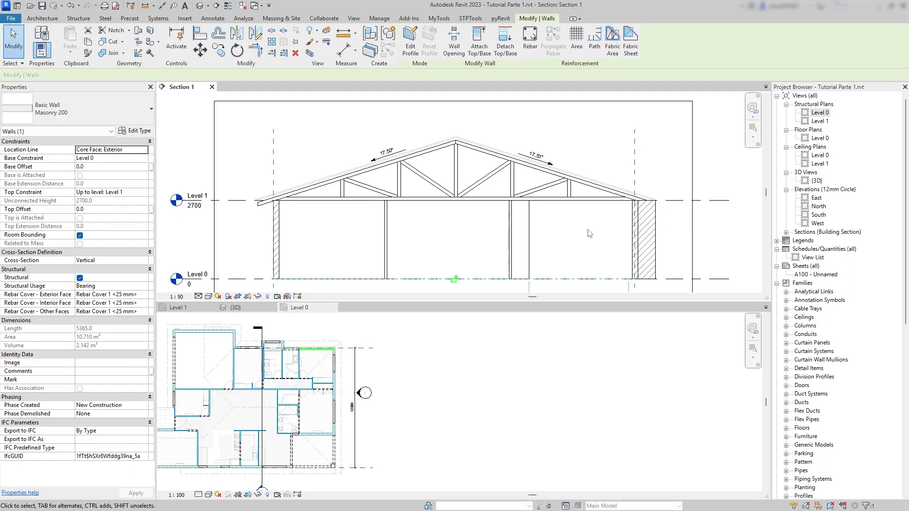
key(Right)
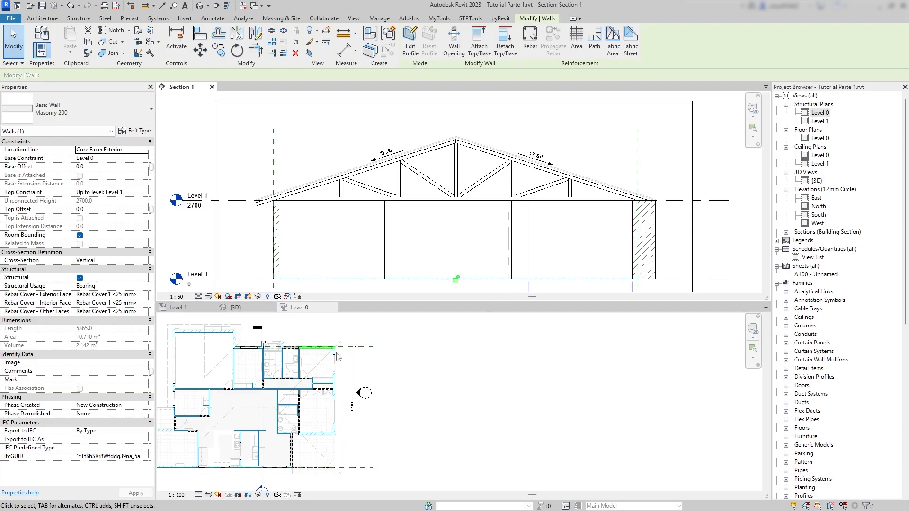
key(Escape)
scroll(327, 375, up, 3)
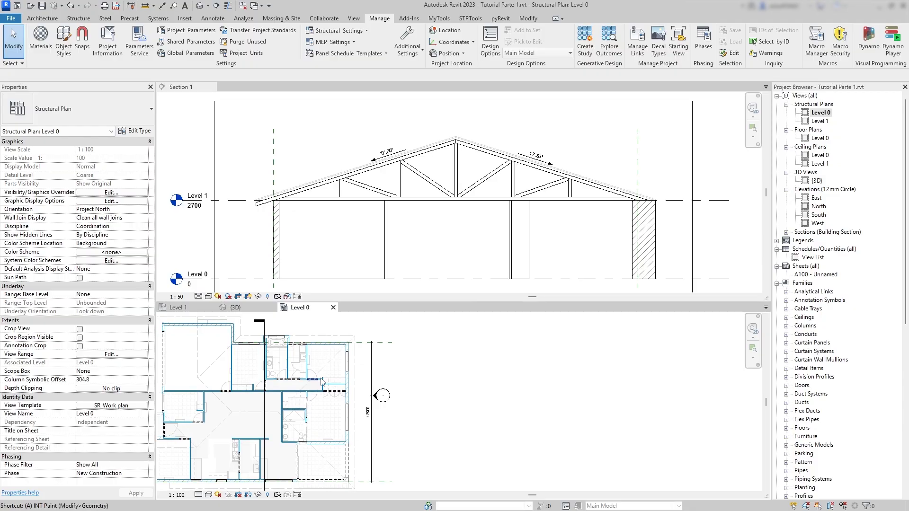
key(a)
key(l)
scroll(331, 377, up, 5)
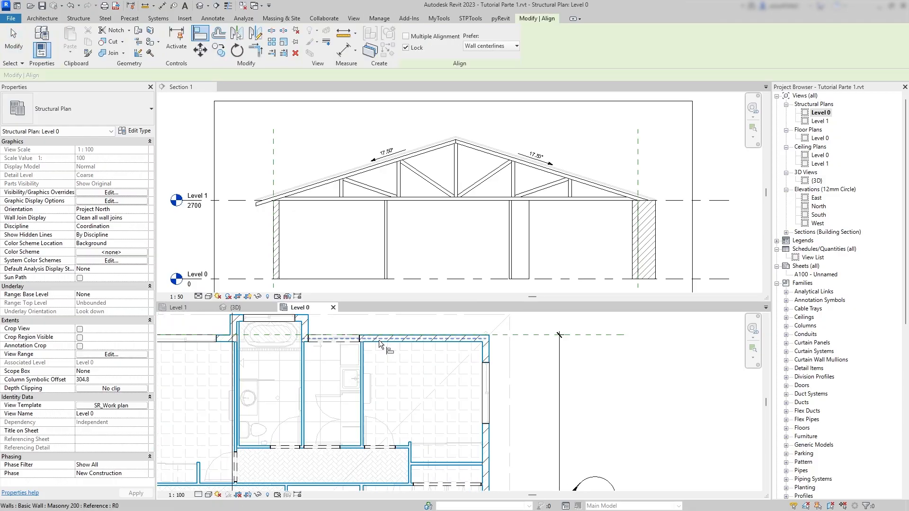
scroll(351, 351, up, 2)
key(Escape)
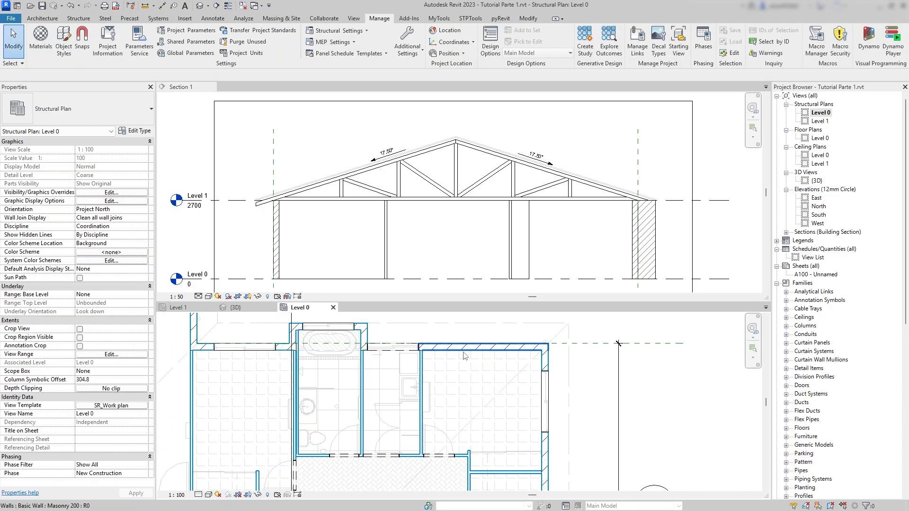
key(a)
key(l)
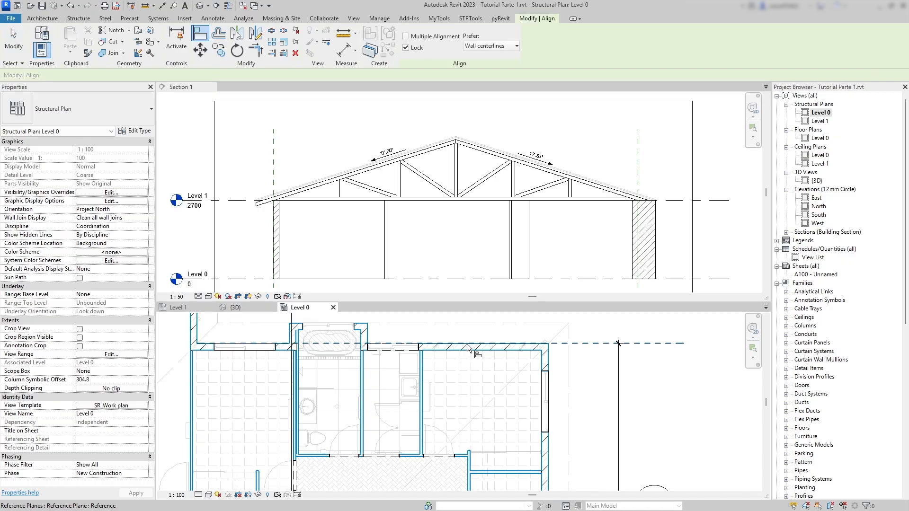
click(467, 344)
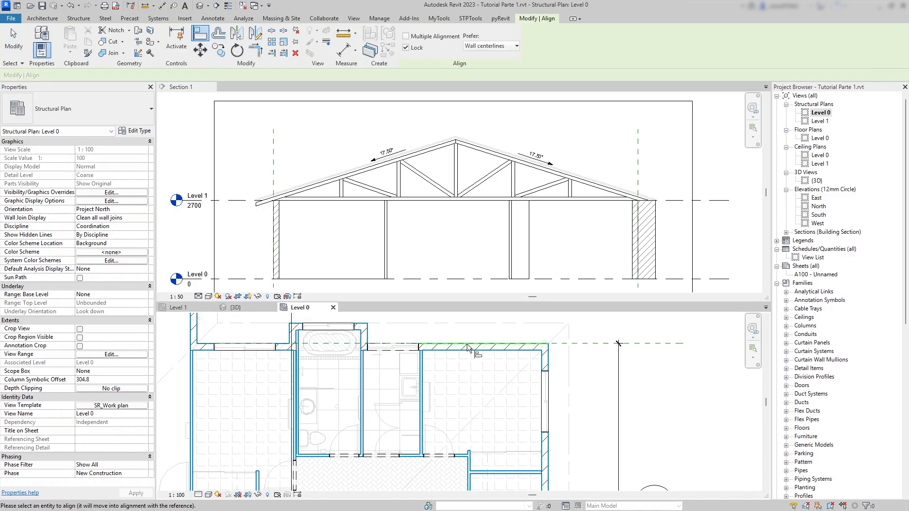
scroll(350, 388, down, 3)
middle_drag(361, 398, 357, 374)
scroll(313, 351, up, 2)
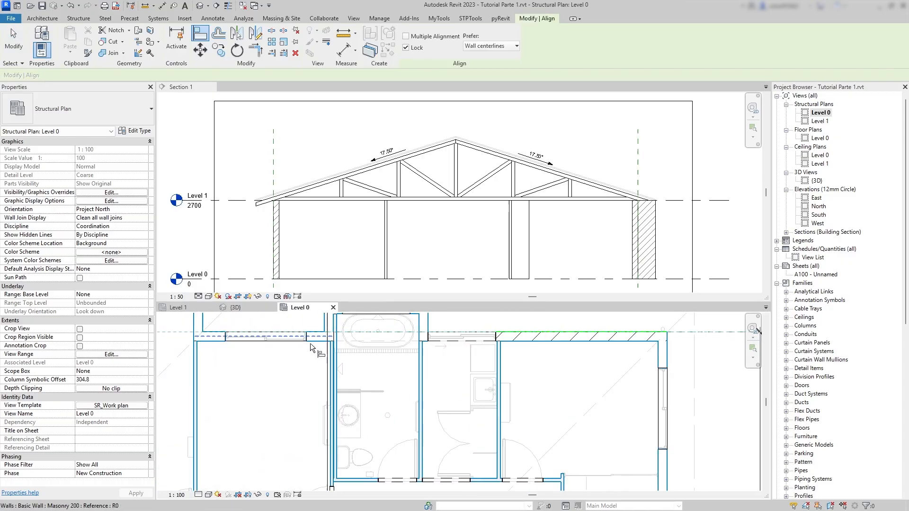
key(Escape)
key(Escape)
- Shift the Section 1 cutting line slightly west, clear of the bathroom wall
scroll(324, 344, down, 2)
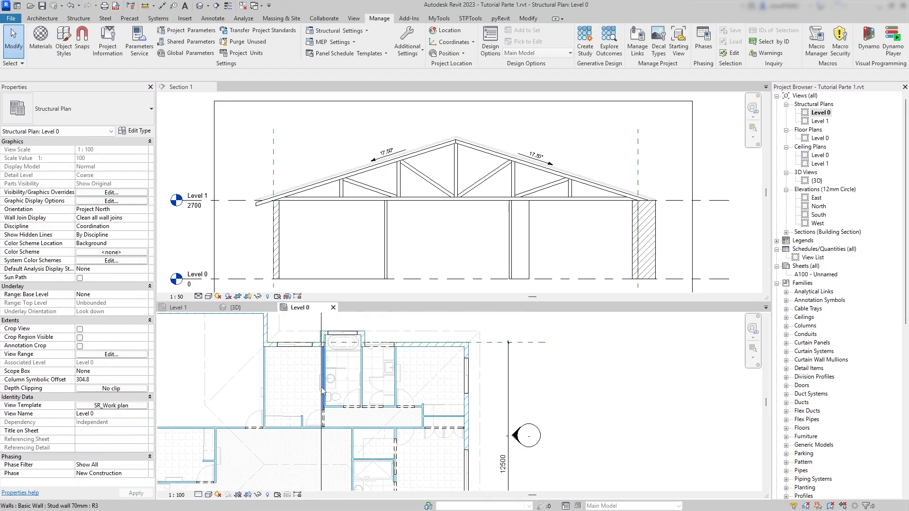
click(322, 327)
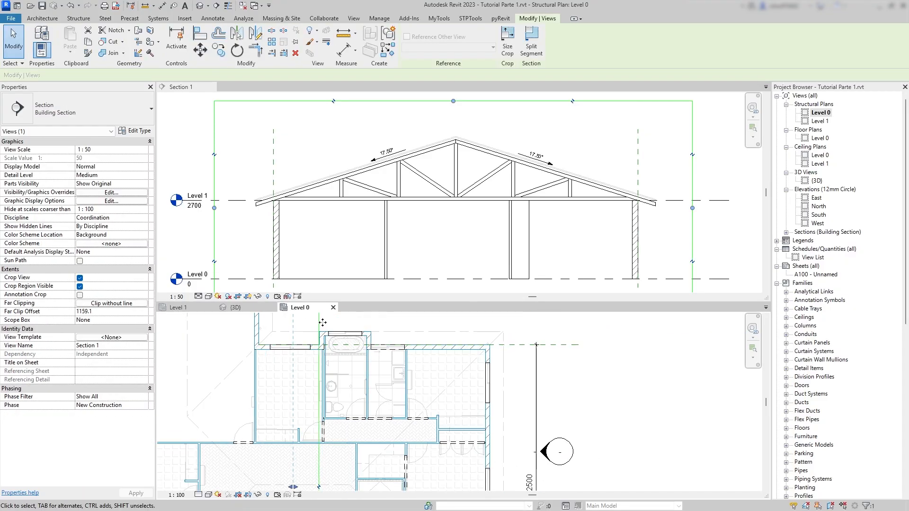
click(640, 230)
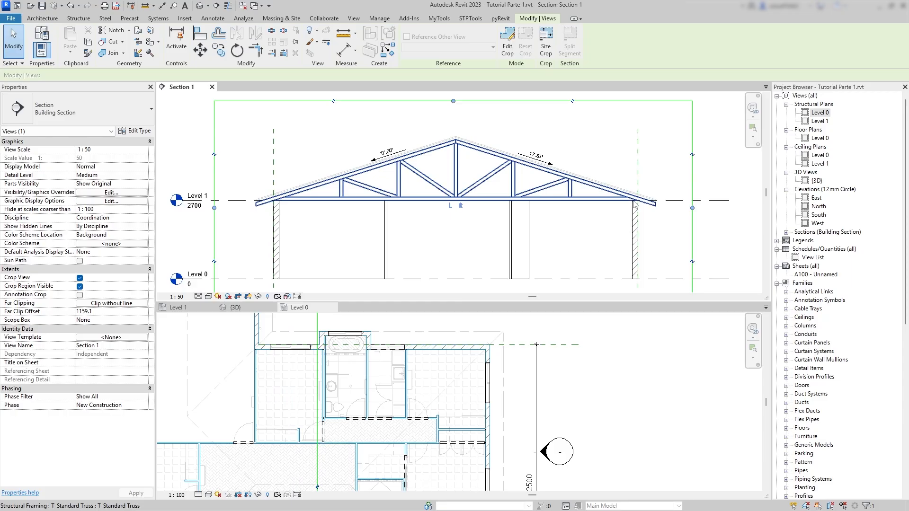
- Nudge the north masonry wall inward in the Level 0 plan to shorten Main Span to 11300 mm
click(473, 348)
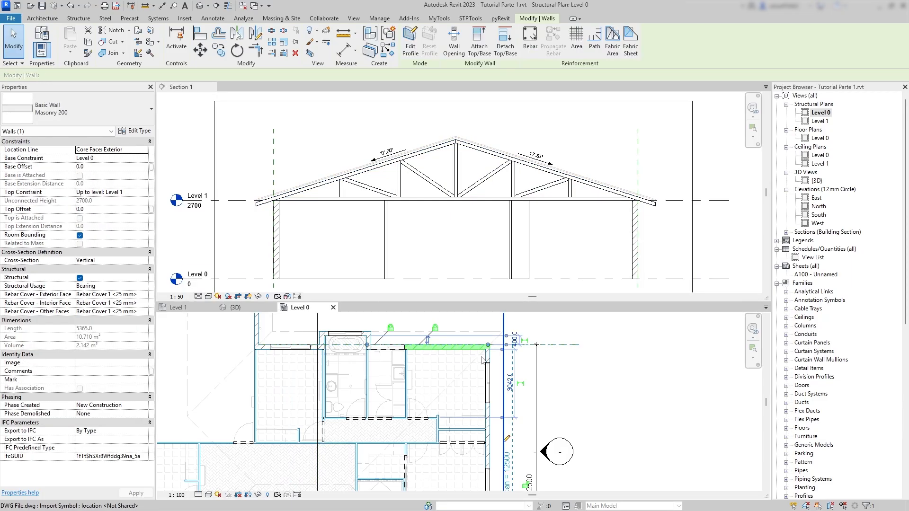
key(Down)
key(Down)
key(Down)
key(Down)
key(Down)
key(Down)
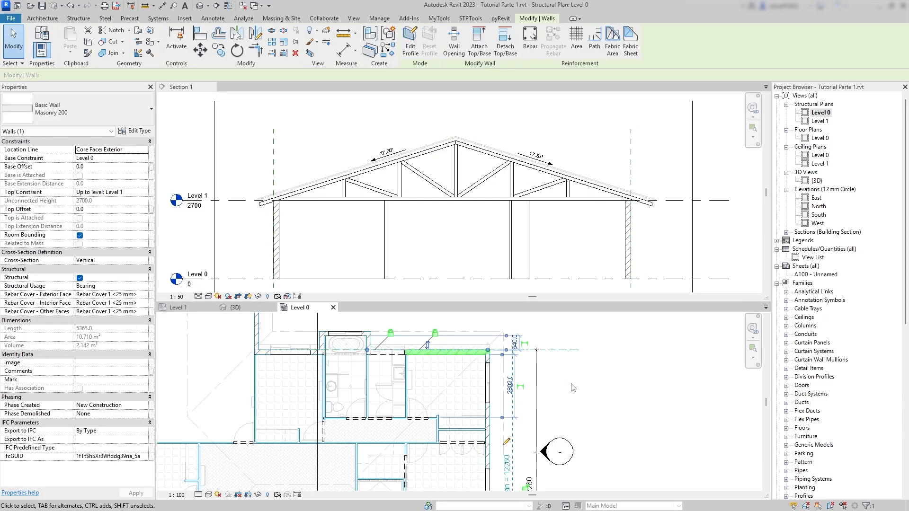
key(Down)
key(Down)
key(Down)
key(Down)
key(Down)
key(Down)
key(Down)
key(Down)
key(Down)
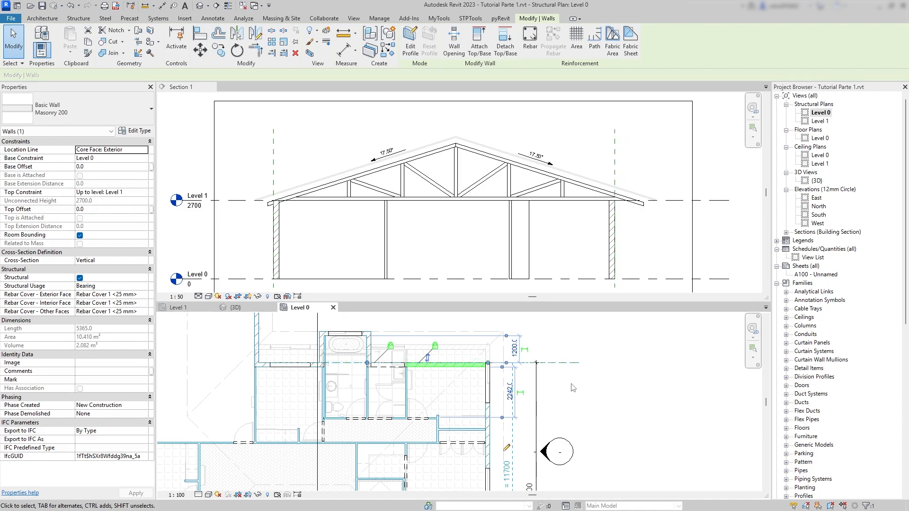
- Compare the Main Span dimension in the Level 0 plan with the truss span and ridge in Section 1
scroll(553, 436, down, 1)
scroll(553, 436, up, 5)
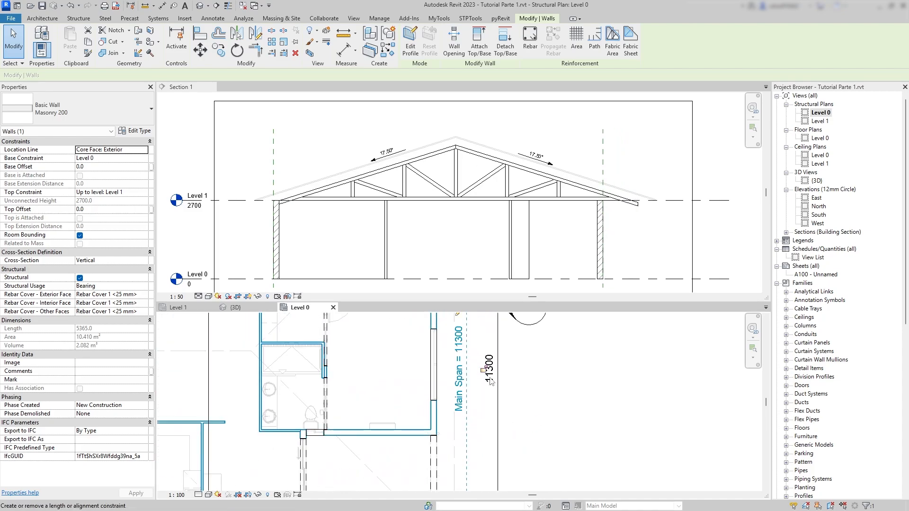
scroll(456, 261, down, 2)
scroll(481, 363, down, 1)
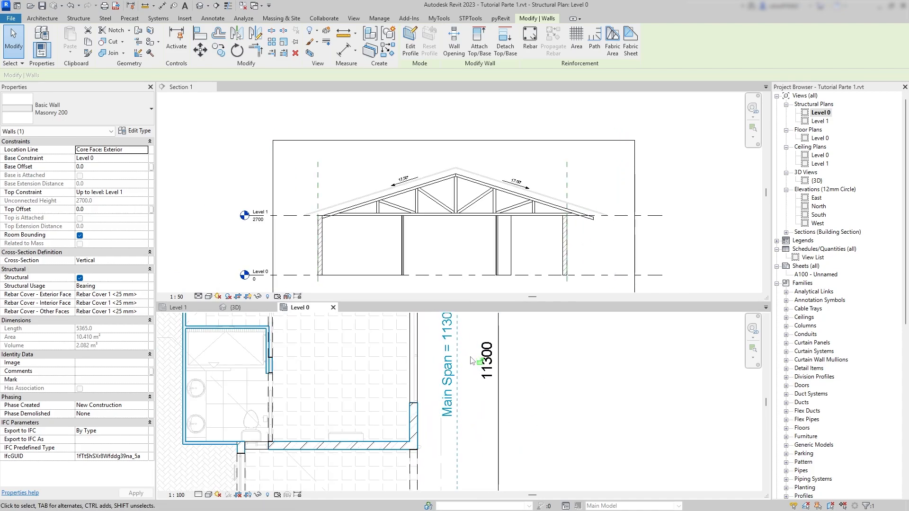
scroll(480, 362, down, 2)
scroll(324, 222, up, 2)
scroll(495, 137, up, 2)
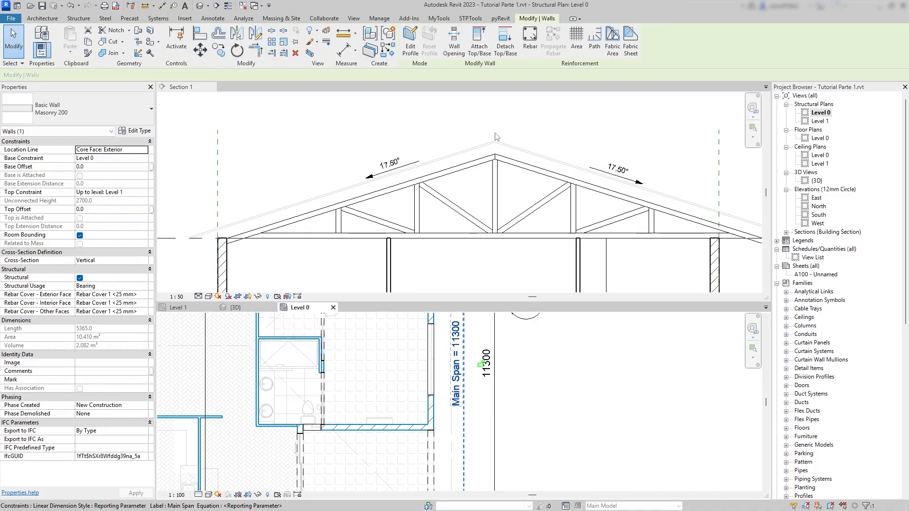
scroll(493, 232, down, 2)
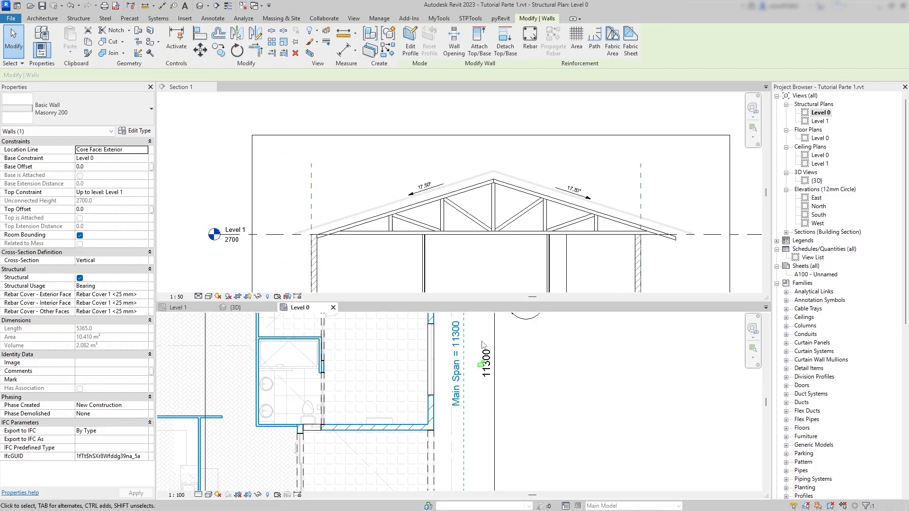
scroll(573, 450, down, 3)
- Undo the north wall's inward nudges
click(598, 406)
click(71, 5)
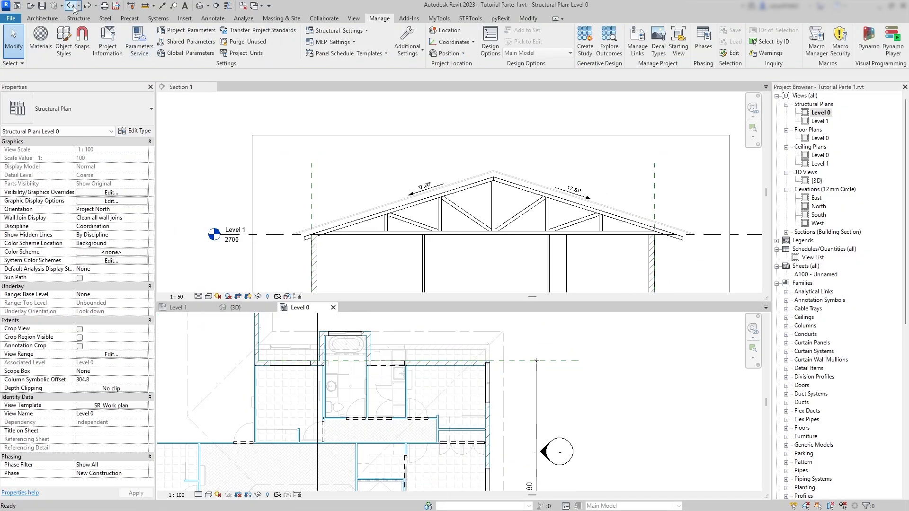
scroll(517, 413, down, 3)
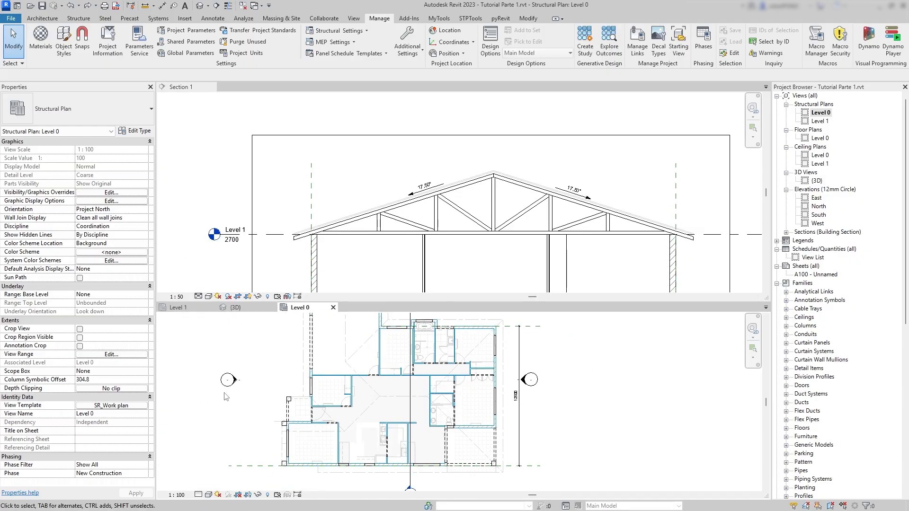
- Copy the north reference plane about 7600 mm south into the house interior
scroll(518, 374, down, 2)
scroll(508, 348, up, 3)
click(476, 326)
key(c)
key(c)
click(477, 327)
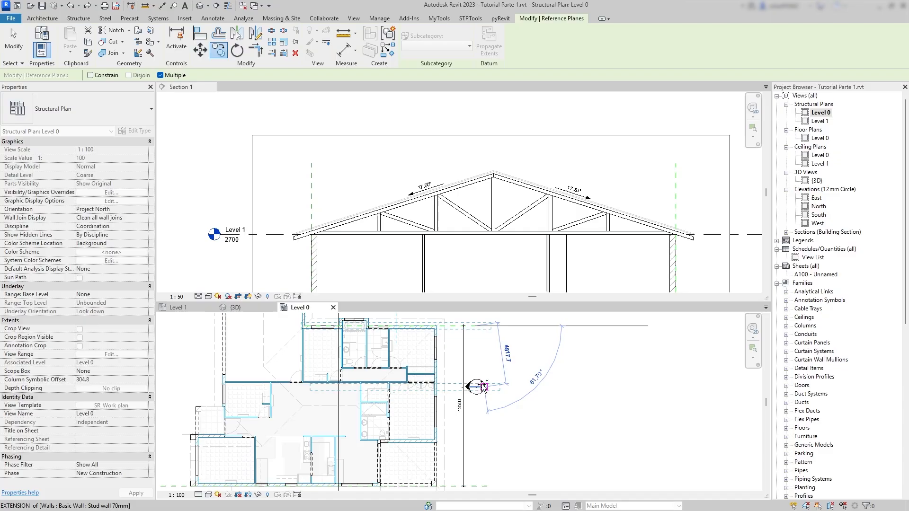
click(477, 424)
key(Escape)
key(Escape)
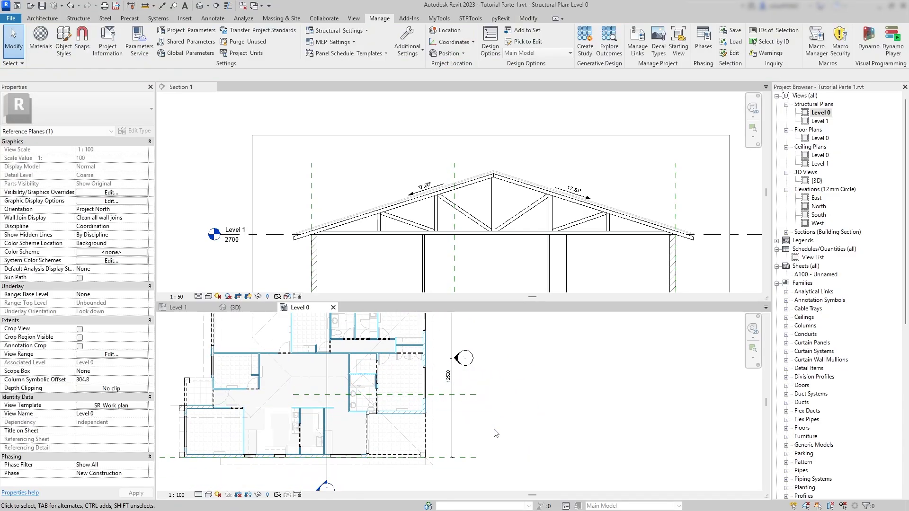
- Place an aligned dimension string across the south, interior and north reference planes, east of the house
click(213, 18)
click(43, 47)
middle_drag(423, 412, 406, 288)
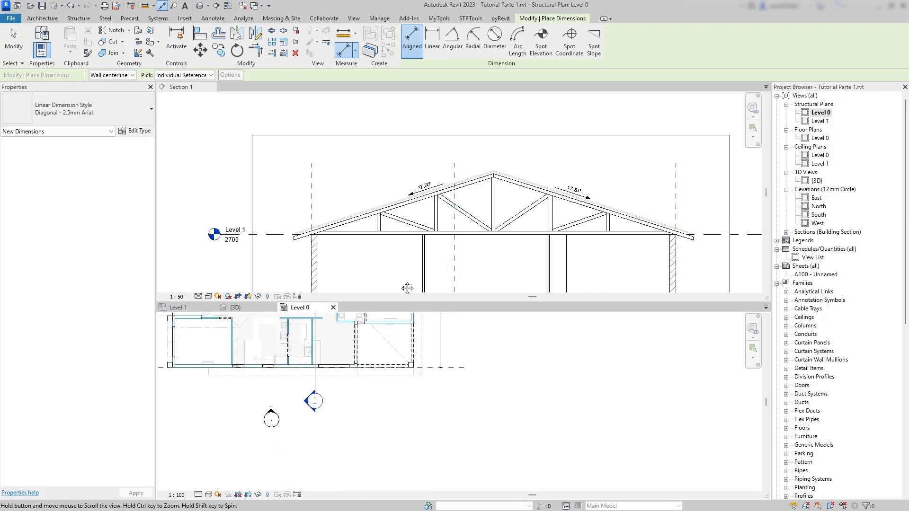
middle_drag(457, 380, 460, 489)
click(454, 479)
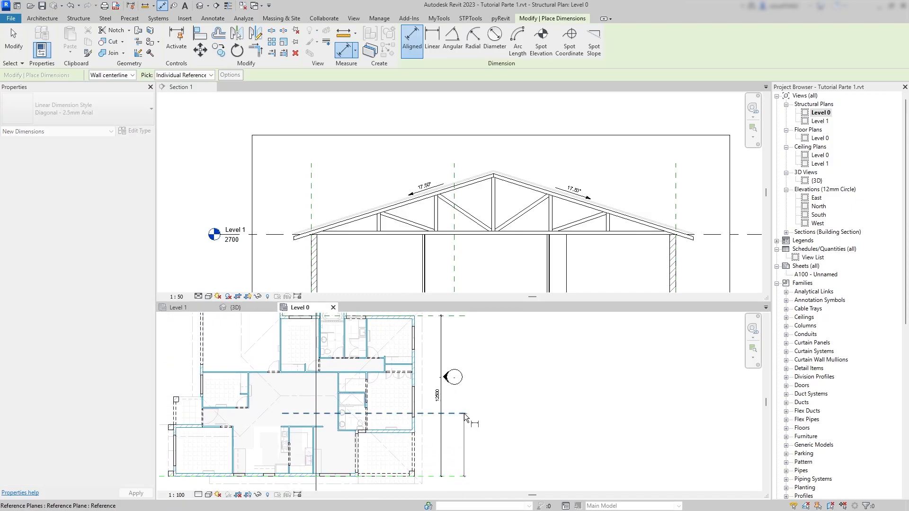
click(464, 413)
middle_drag(465, 390, 467, 420)
scroll(454, 348, up, 5)
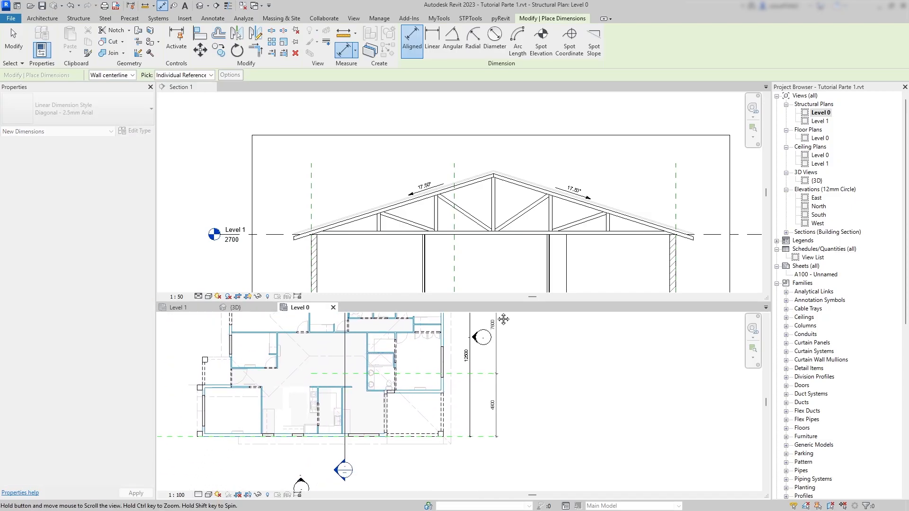
click(478, 375)
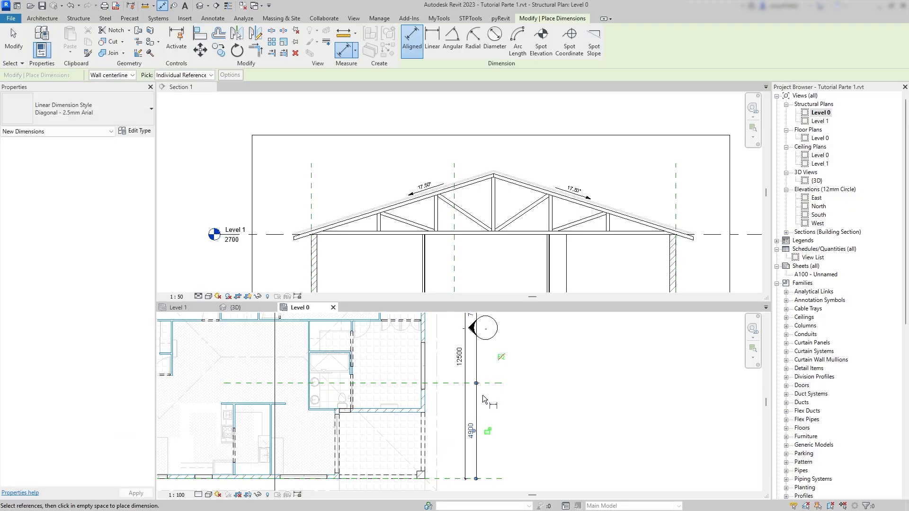
- Set the dimension string's segments equal to centre the interior reference plane between the outer planes
click(502, 359)
middle_drag(509, 373, 516, 418)
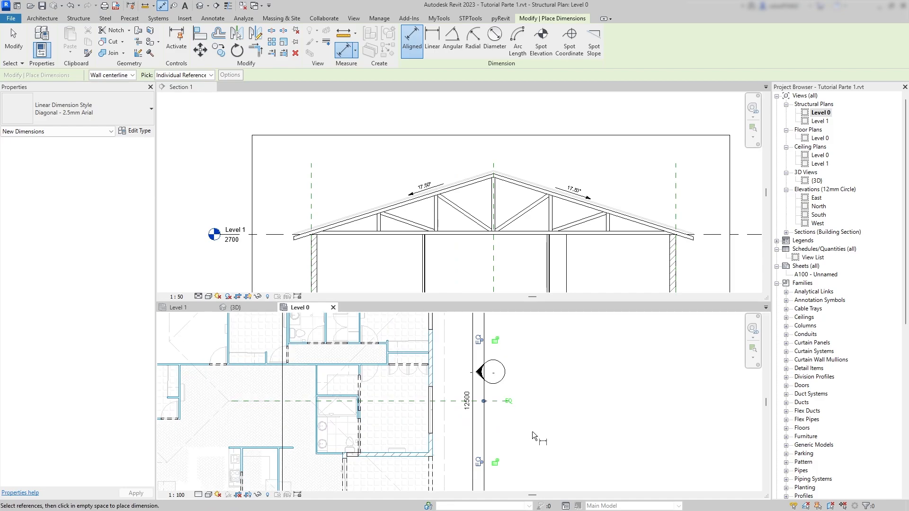
key(Escape)
key(Escape)
- Select the central reference plane in the Level 0 plan
click(382, 401)
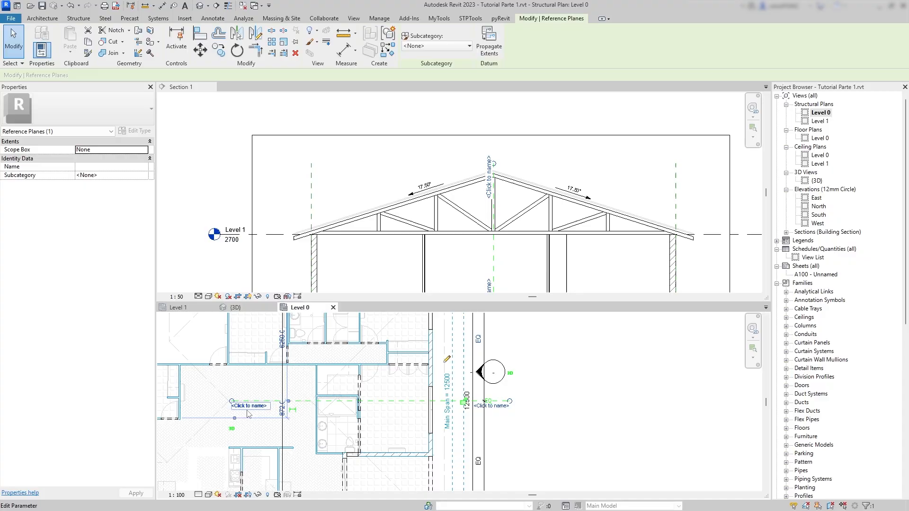
scroll(234, 408, up, 4)
scroll(236, 400, up, 6)
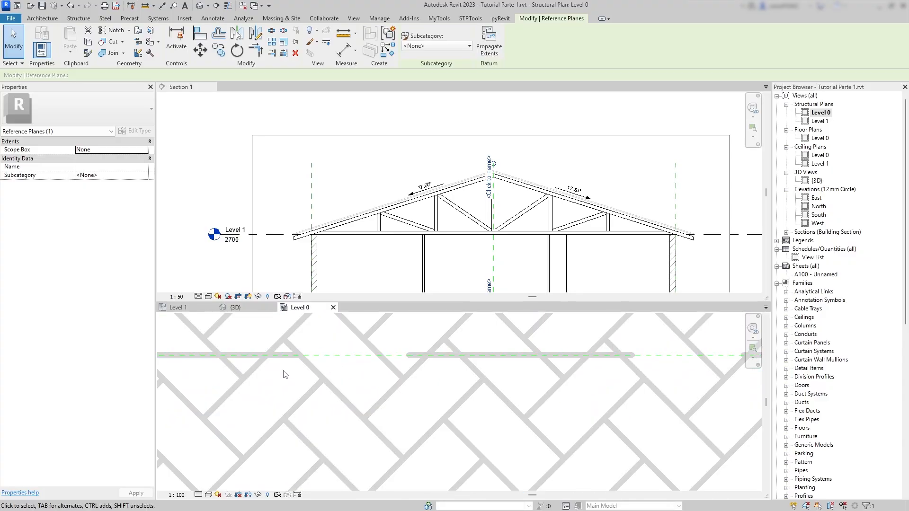
scroll(302, 392, down, 8)
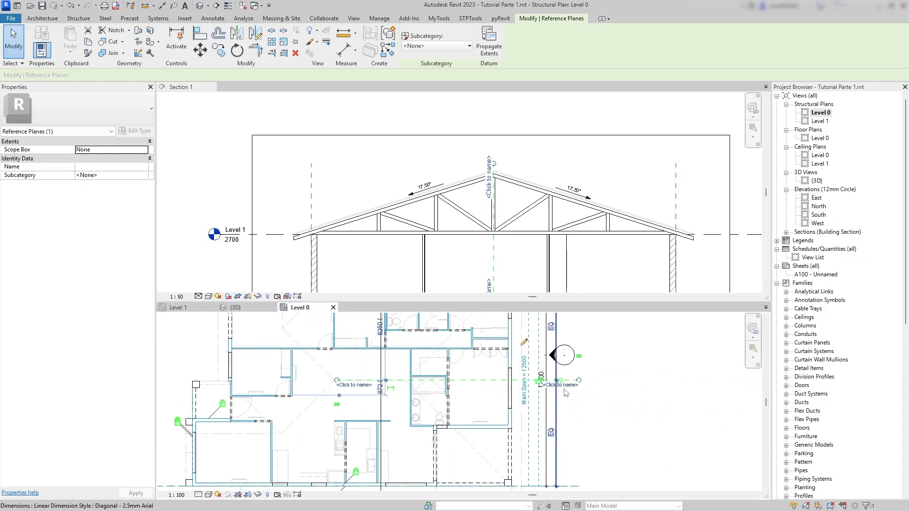
click(537, 406)
middle_drag(475, 408, 522, 398)
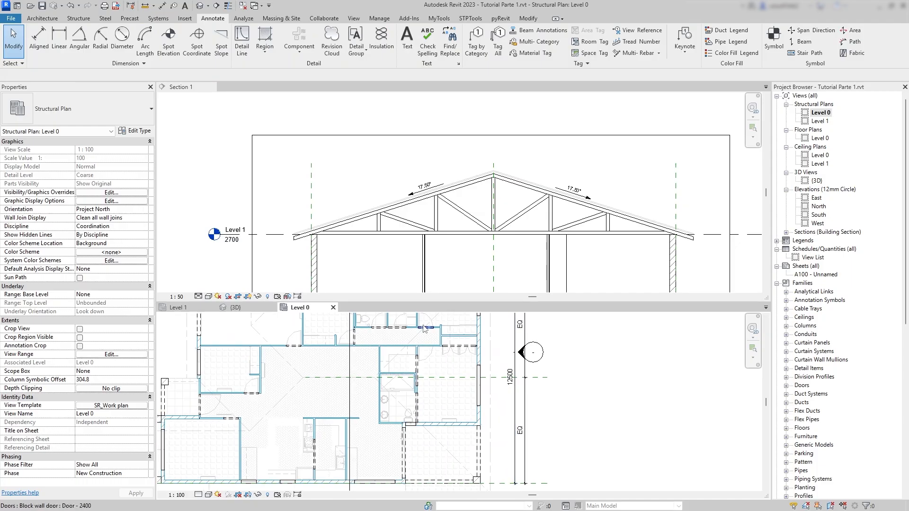
- Switch to the Level 1 structural plan, enlarge its pane and temporarily hide the Section 1 line
click(178, 308)
scroll(404, 426, up, 5)
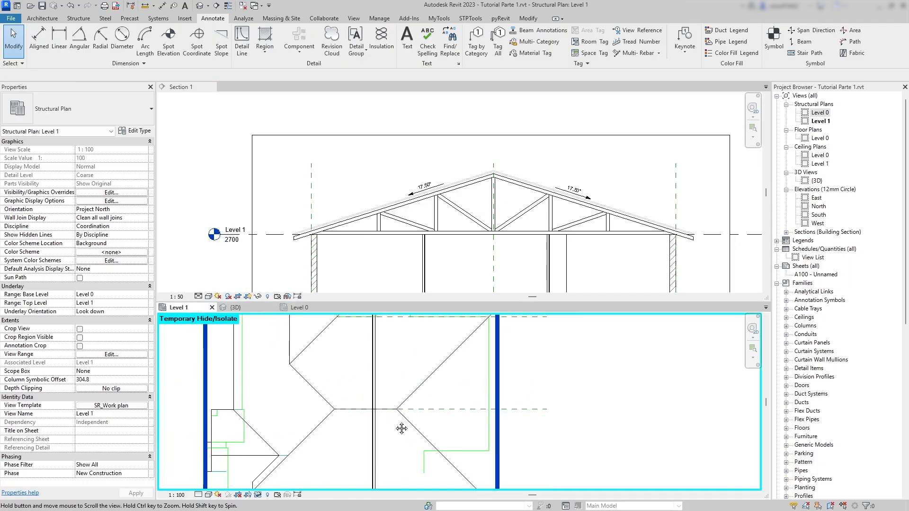
drag(441, 302, 442, 185)
scroll(601, 351, down, 5)
click(445, 247)
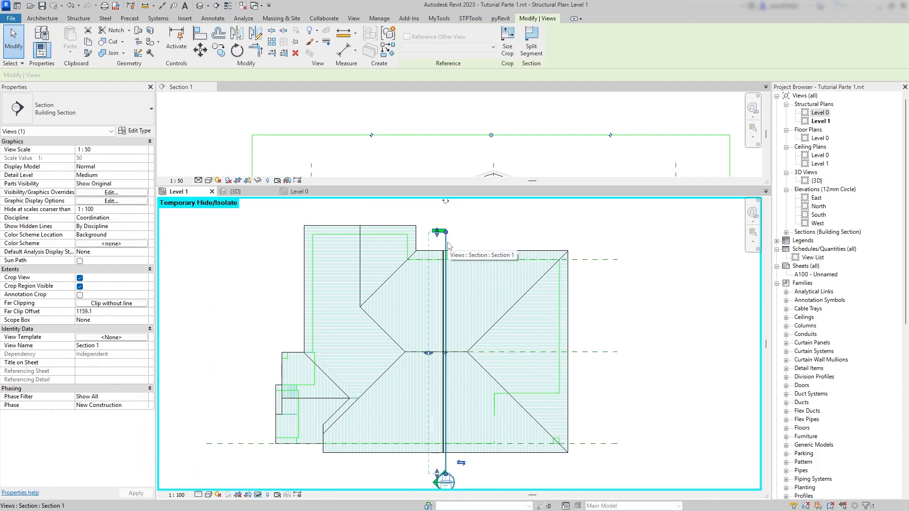
key(h)
- Align the T-Standard Truss's centre to the middle horizontal reference plane in the Level 1 plan, with the alignment locked
scroll(495, 158, down, 3)
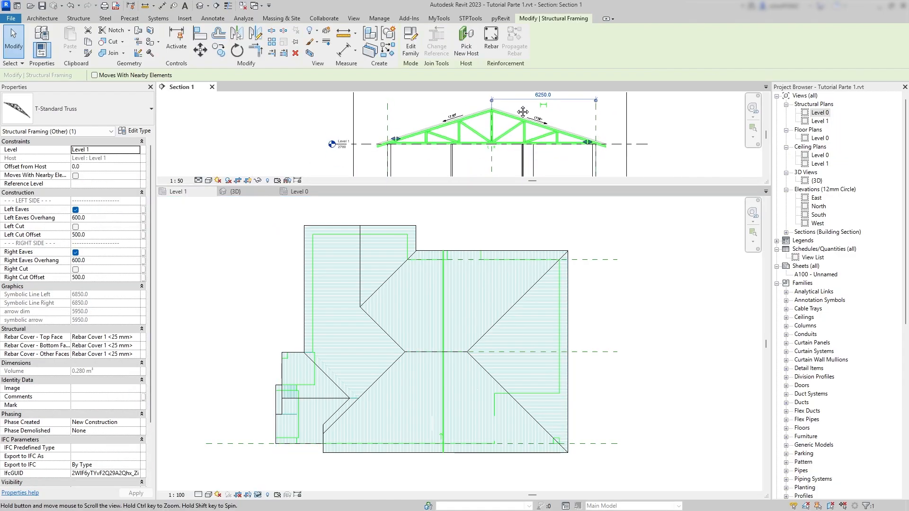
click(447, 298)
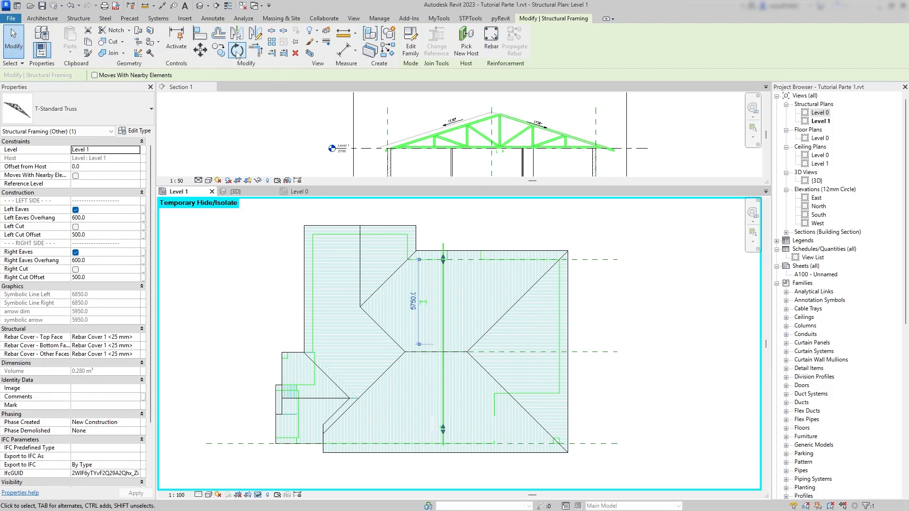
click(200, 34)
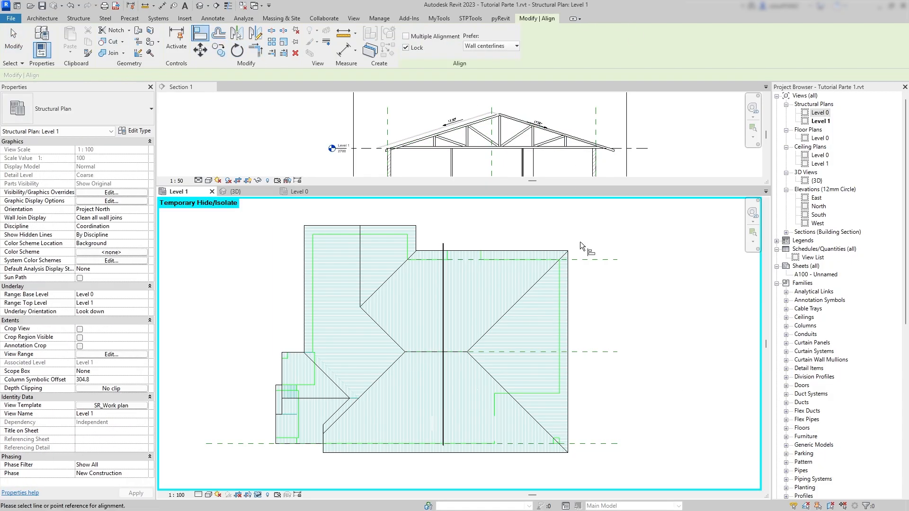
click(597, 352)
scroll(445, 355, up, 3)
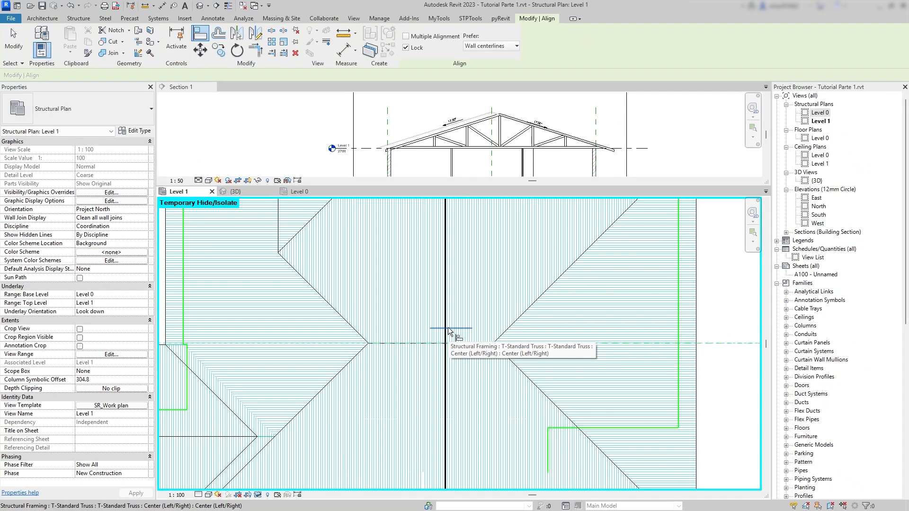
click(448, 327)
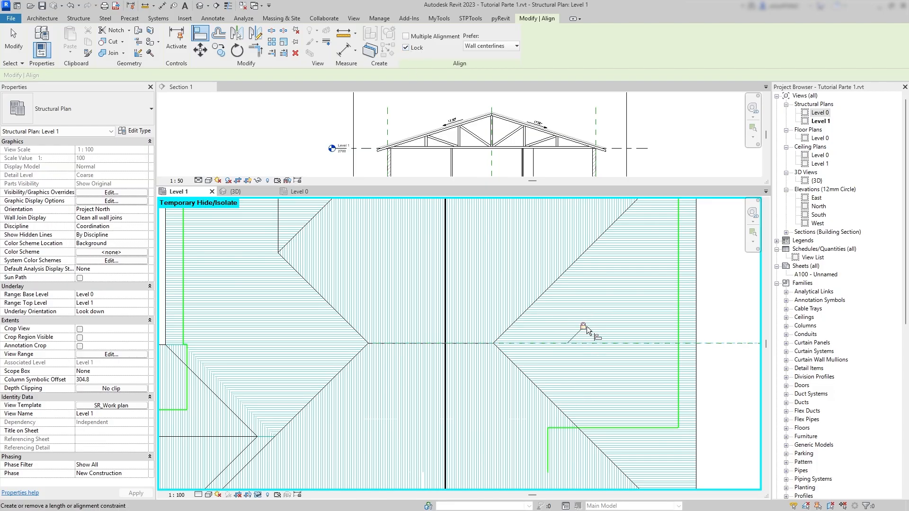
scroll(587, 339, down, 3)
key(Escape)
key(Escape)
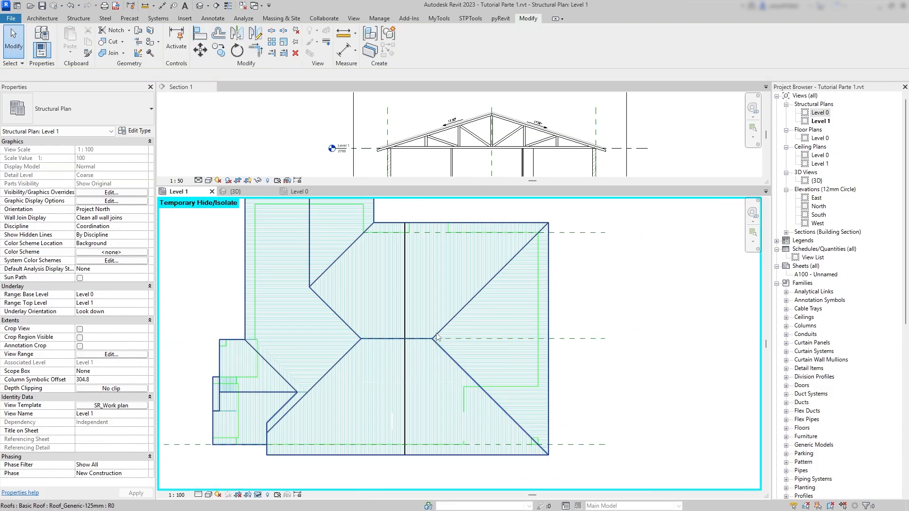
- Test the truss by nudging the upper horizontal reference plane inward to a 12000 main span and back to 12500
click(582, 238)
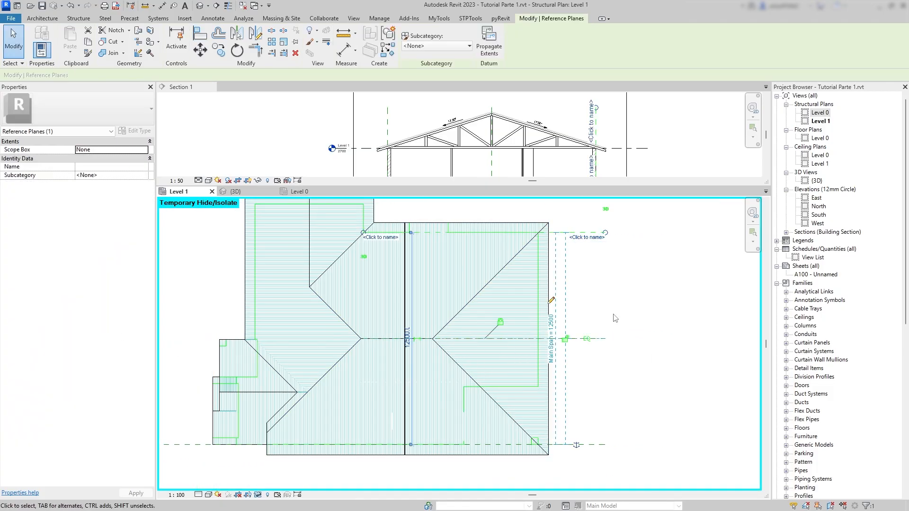
key(Down)
key(Down)
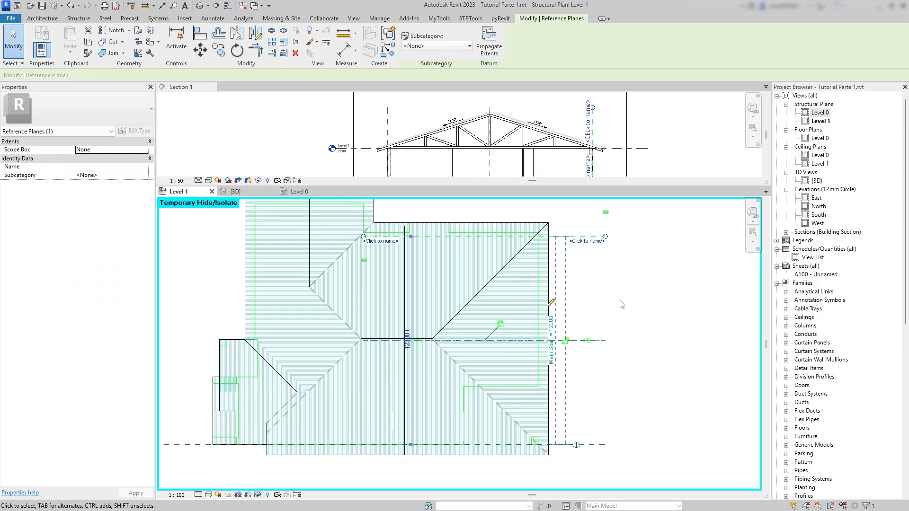
key(Down)
key(Down)
key(Down)
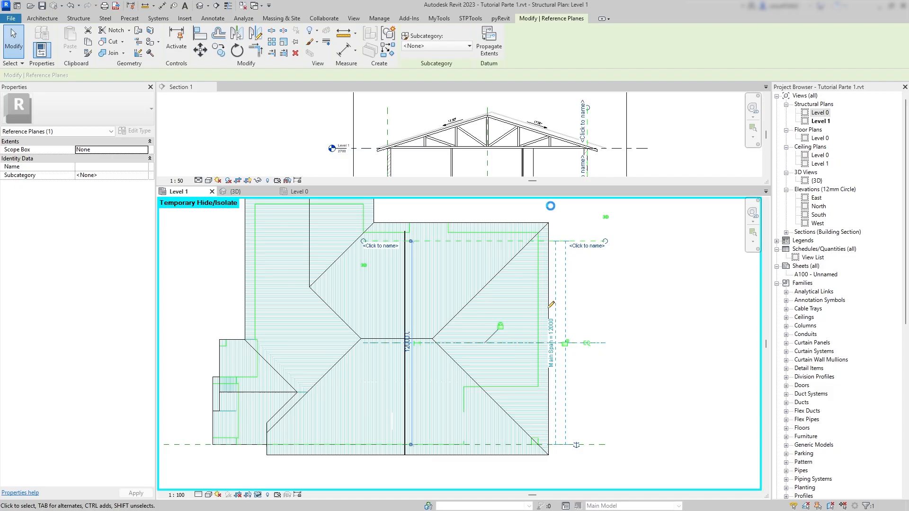
key(Up)
key(Up)
key(Up)
key(Up)
key(Up)
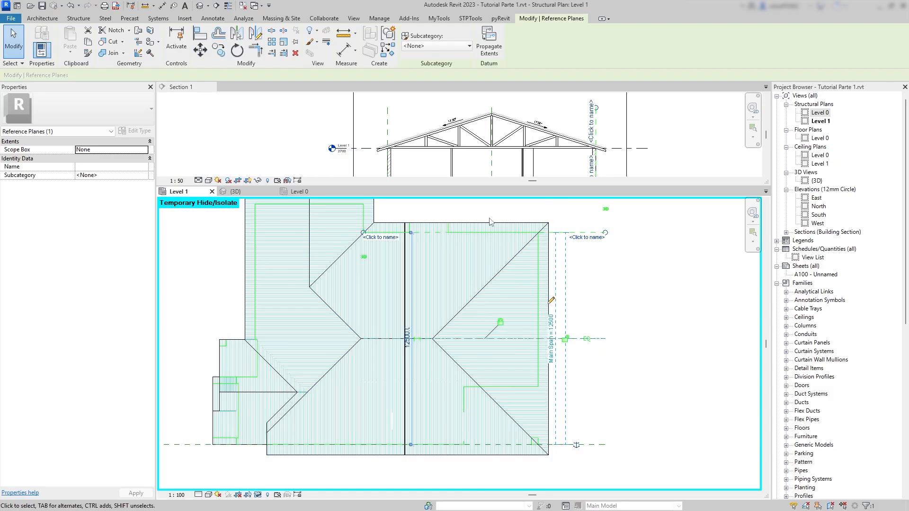
- Select the Masonry 200 exterior wall left of the bathroom in the Level 0 plan and enlarge the Section 1 pane
click(300, 192)
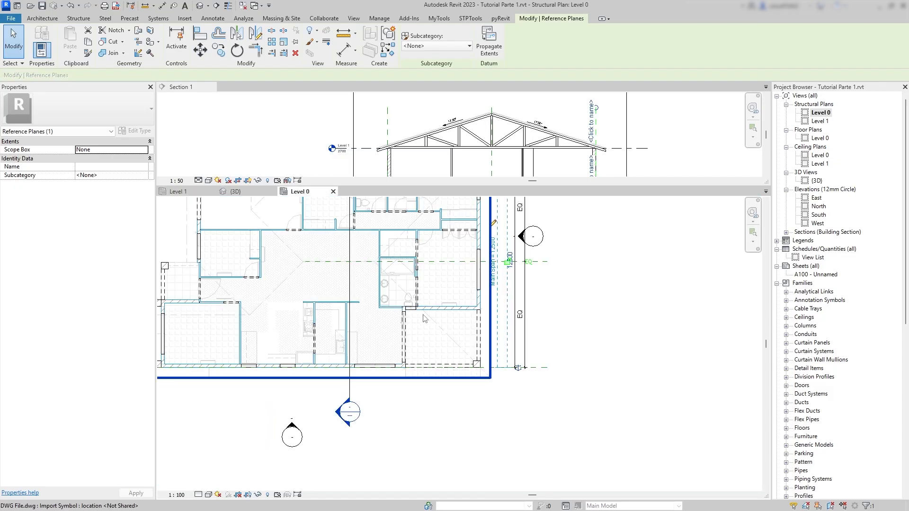
middle_drag(424, 315, 433, 391)
click(456, 233)
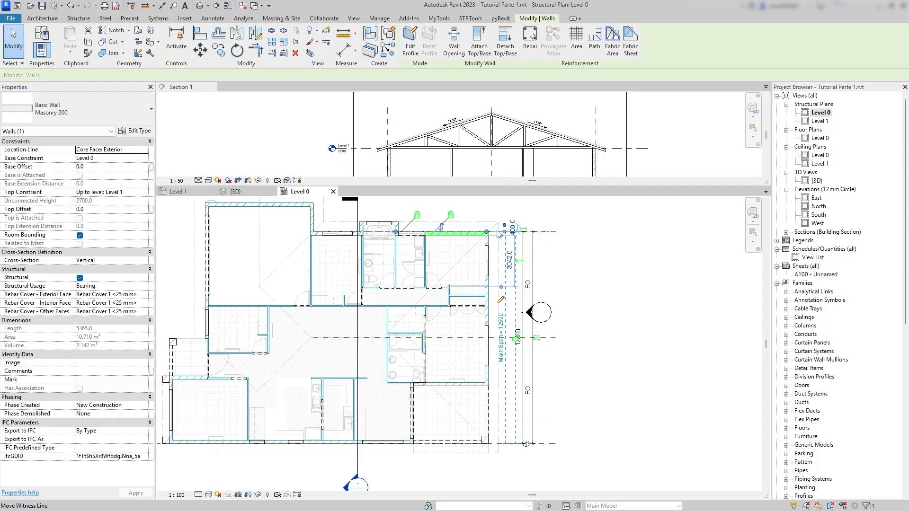
scroll(343, 237, up, 5)
click(372, 231)
scroll(553, 145, up, 2)
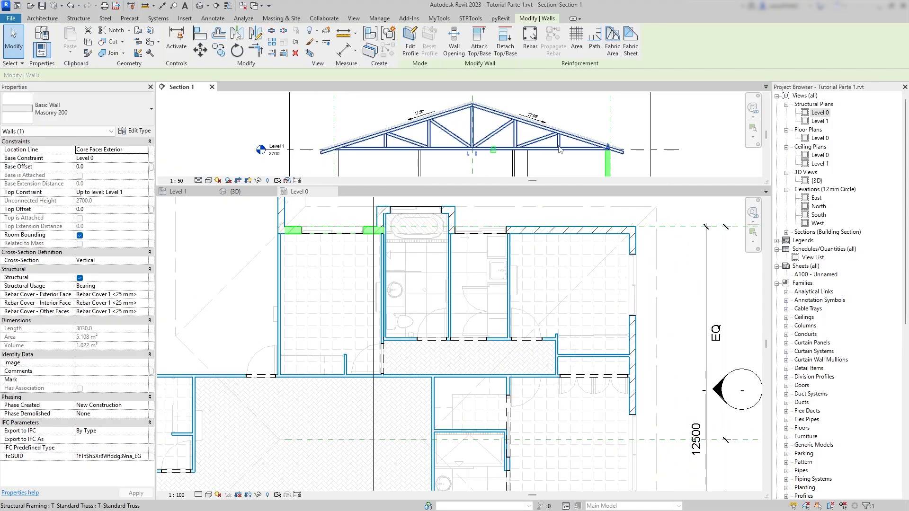
drag(566, 186, 564, 293)
scroll(573, 172, up, 2)
middle_drag(572, 172, 613, 198)
- Nudge the selected exterior wall inward in Section 1 and select the truss to check it against the roof
key(Left)
key(Left)
key(Left)
key(Left)
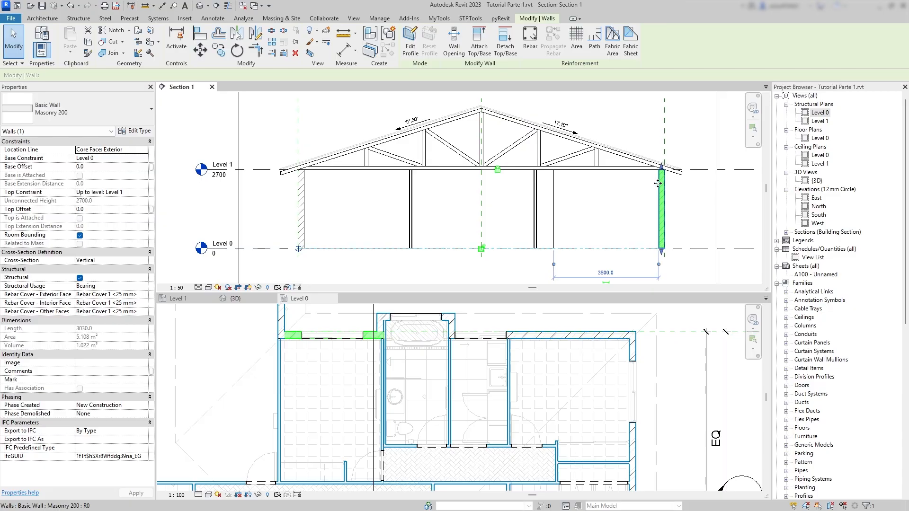
key(Left)
key(Left)
key(Left)
key(Left)
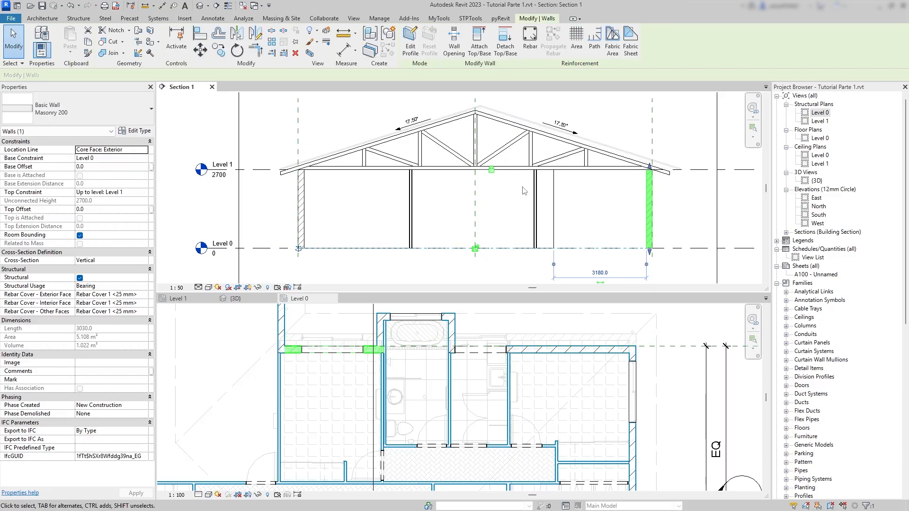
key(Left)
key(Left)
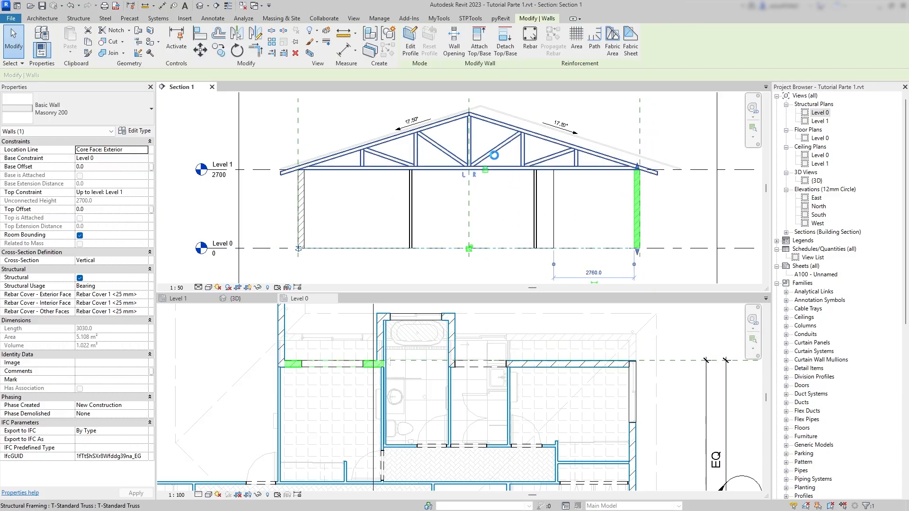
click(492, 155)
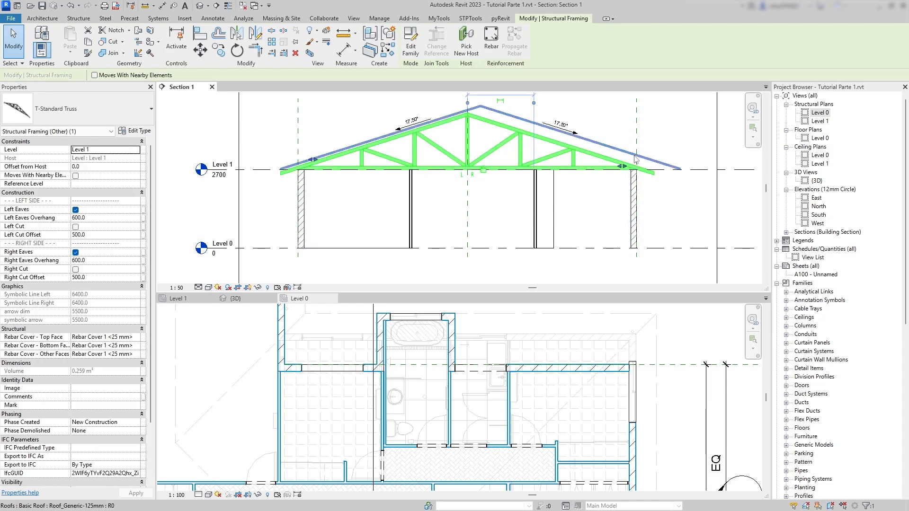
middle_drag(458, 148, 468, 182)
scroll(477, 215, down, 1)
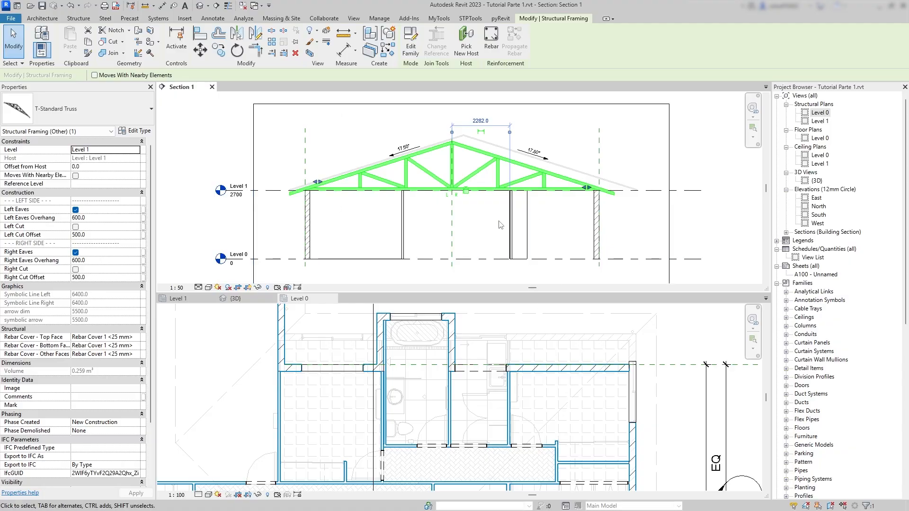
- Undo all the wall nudges to restore the wall's original position
click(79, 6)
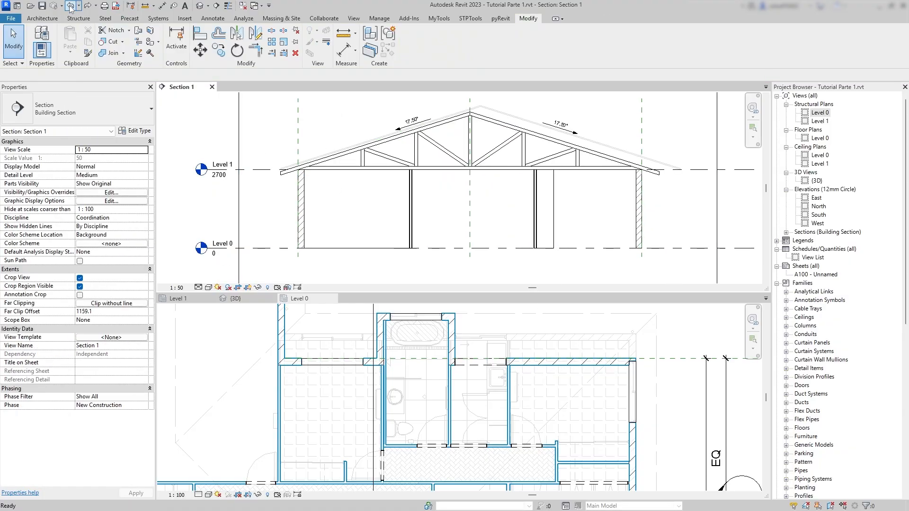
key(ctrl+z)
key(ctrl+z)
key(ctrl+z)
key(ctrl+z)
key(ctrl+z)
key(ctrl+z)
key(ctrl+z)
key(ctrl+z)
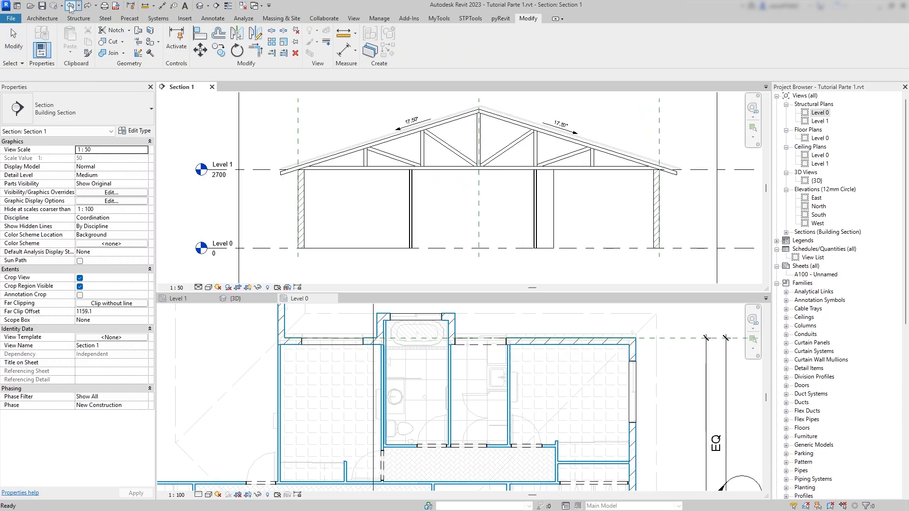
- Enlarge the Level 0 plan pane to work on the upper-left wing of the house
drag(420, 294, 420, 169)
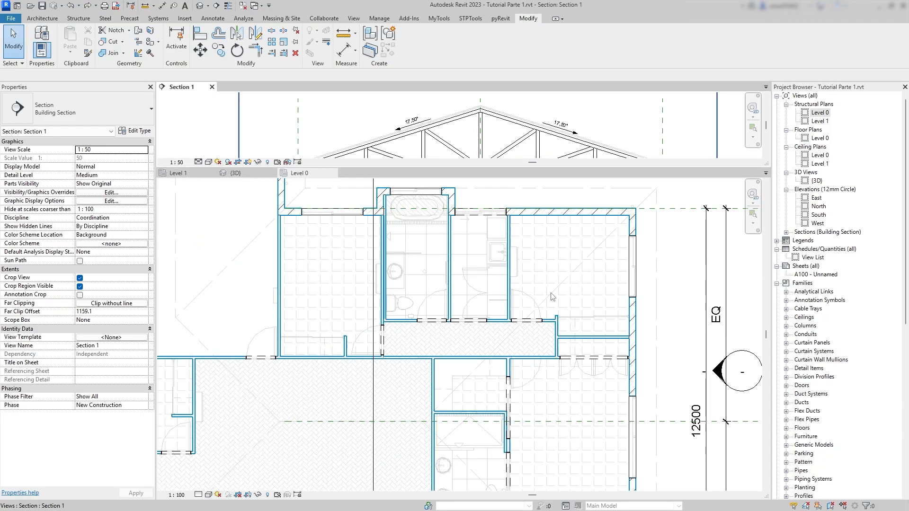
click(644, 272)
scroll(644, 272, down, 8)
middle_drag(554, 277, 560, 326)
scroll(561, 325, up, 1)
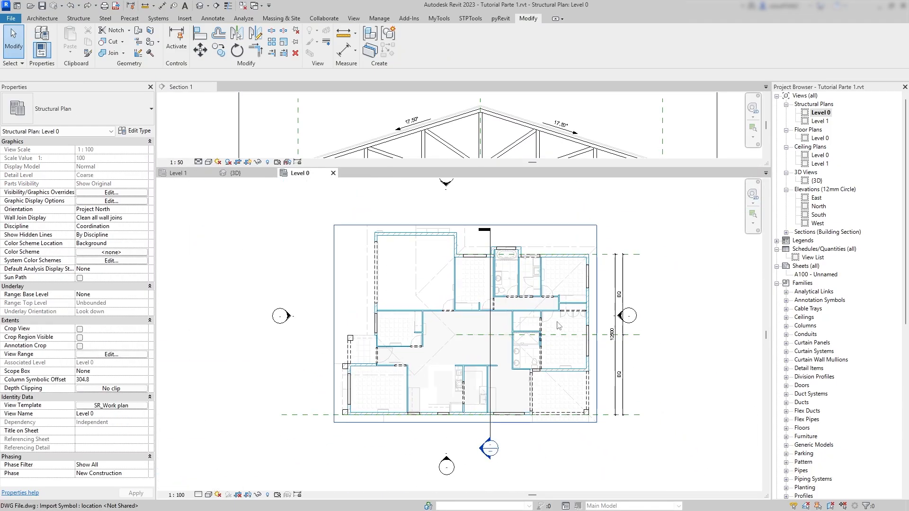
scroll(414, 240, up, 1)
middle_drag(391, 213, 371, 294)
scroll(371, 294, up, 1)
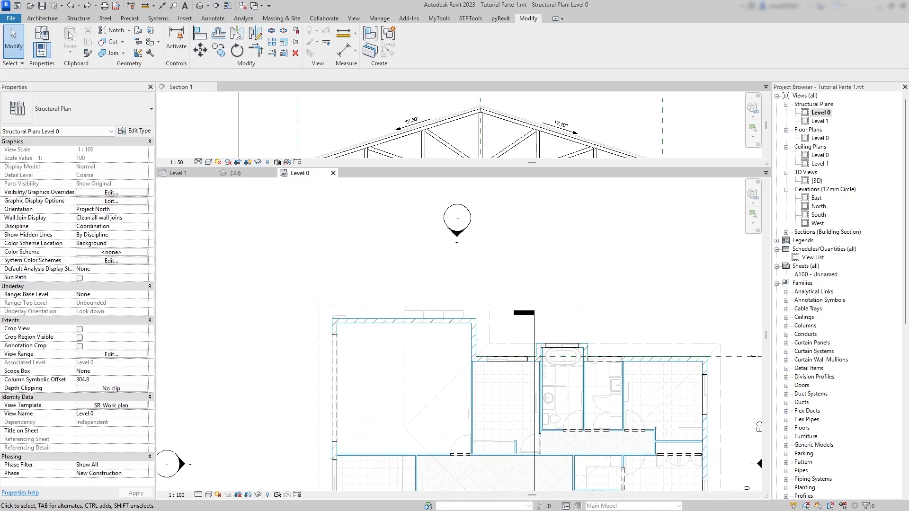
- Draw a vertical reference plane from the outer face of the upper-left wing's right wall to beyond the building
click(72, 17)
click(733, 46)
scroll(327, 342, up, 2)
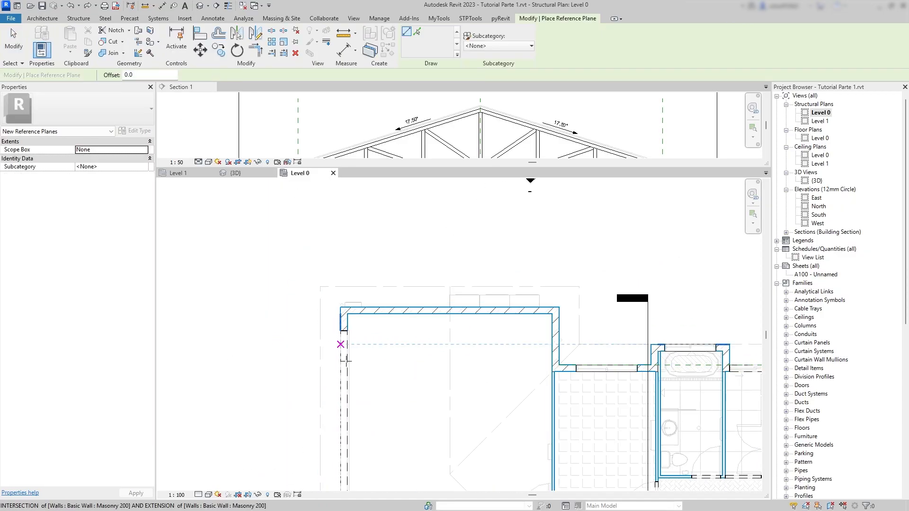
scroll(346, 360, down, 2)
middle_drag(354, 373, 347, 343)
scroll(459, 260, up, 1)
click(473, 339)
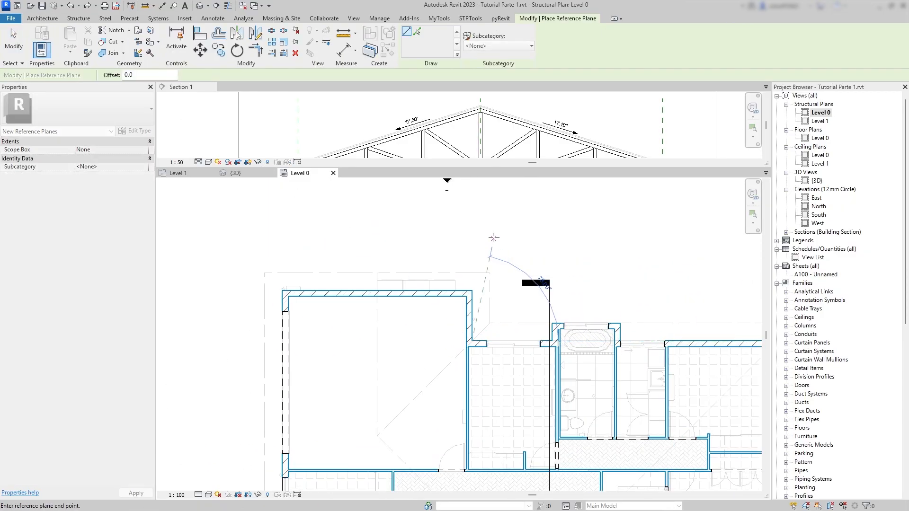
click(471, 232)
- Draw two more vertical reference planes, one along the wing's left exterior wall face and one along its roof ridge
scroll(420, 266, down, 4)
middle_drag(418, 269, 431, 219)
scroll(345, 424, up, 5)
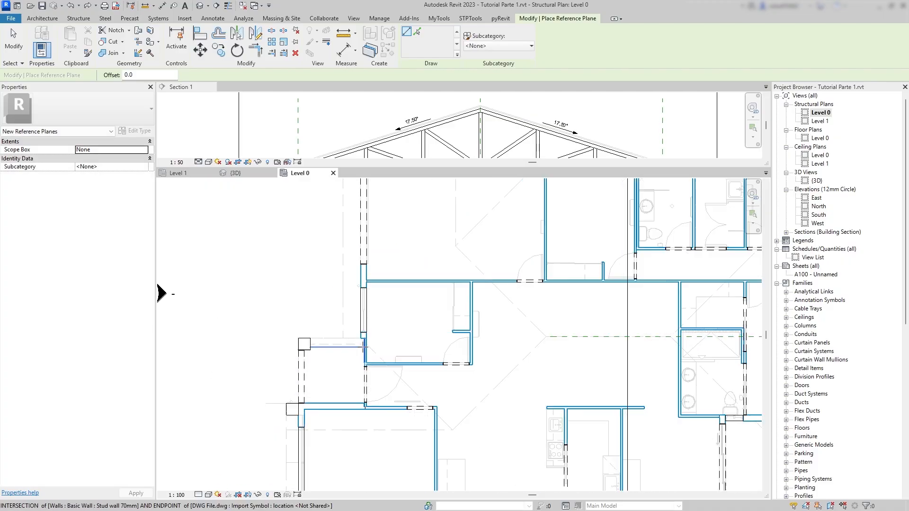
click(360, 337)
scroll(353, 318, down, 2)
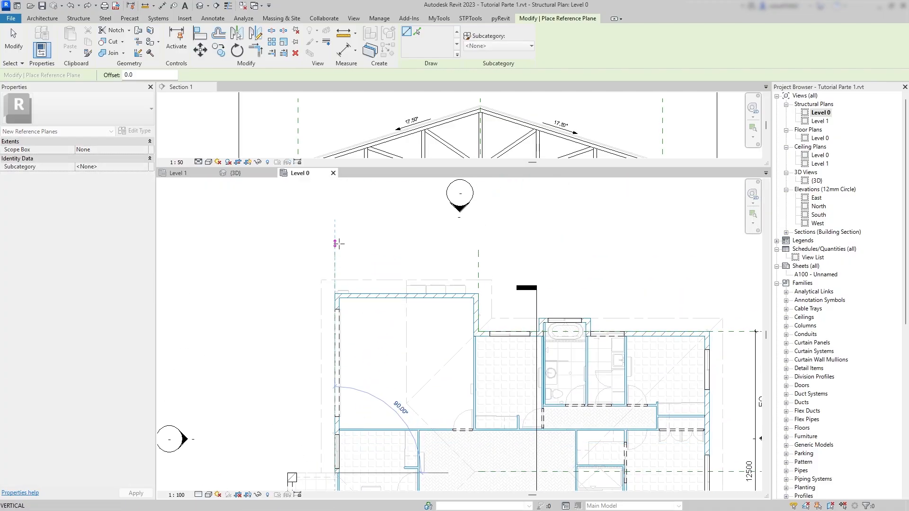
click(336, 243)
click(404, 405)
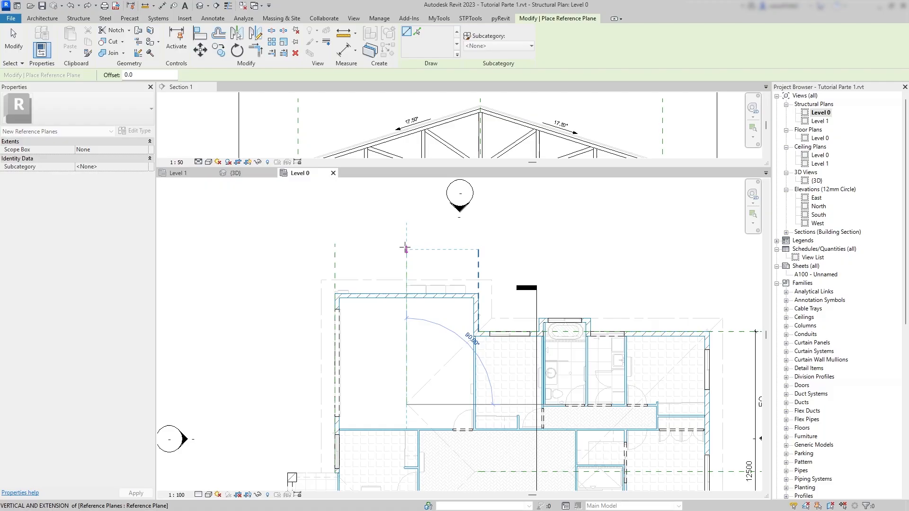
click(406, 248)
- Place an overall aligned dimension between the wing's two outer reference planes
key(d)
key(i)
click(335, 264)
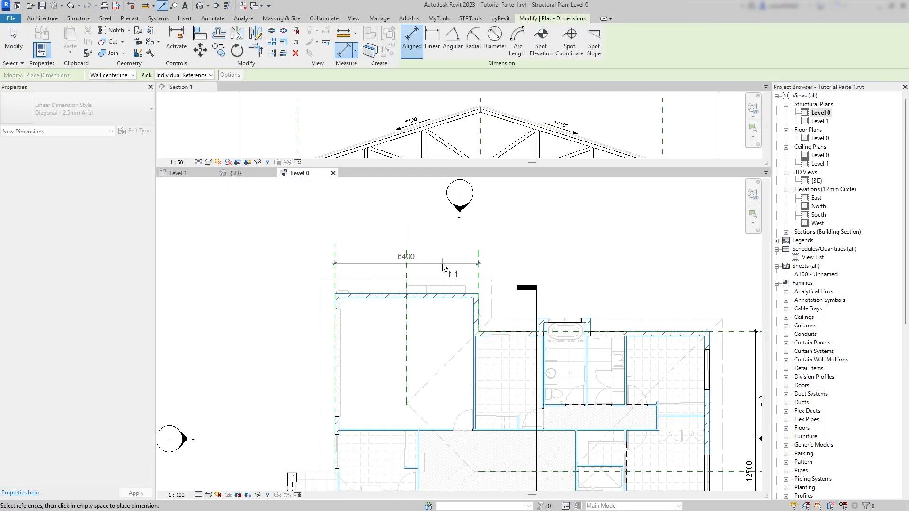
click(420, 240)
- Place a chained aligned dimension across the wing's three vertical reference planes and make its segments equal
click(335, 264)
click(406, 263)
click(478, 261)
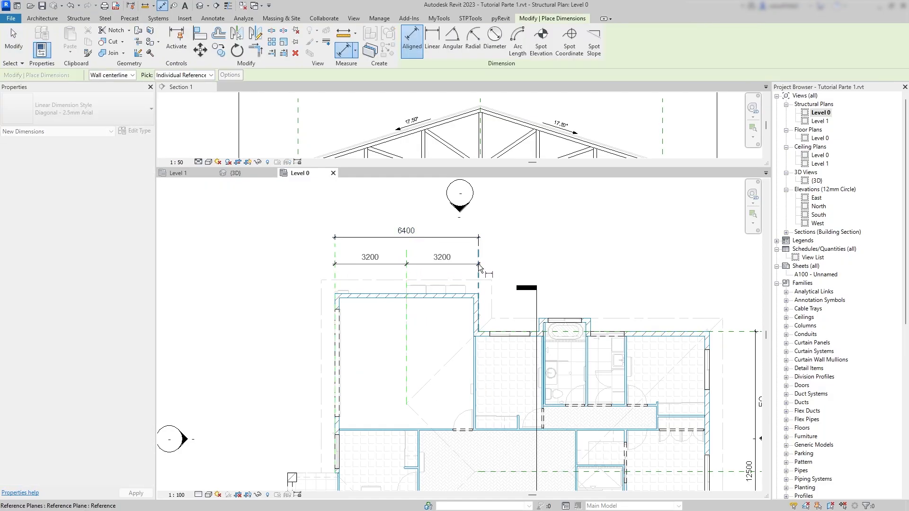
click(415, 258)
key(Escape)
key(Escape)
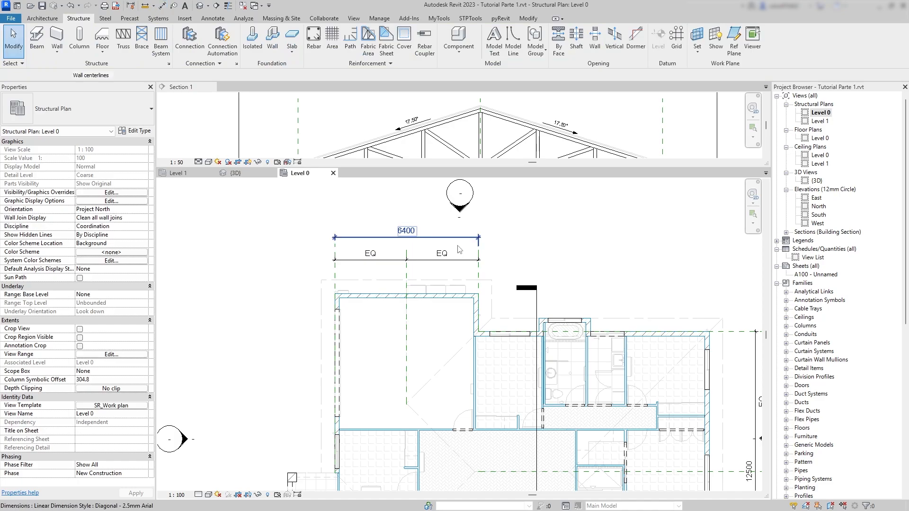
- Label the wing's overall dimension with a new global length parameter for the north span
click(407, 238)
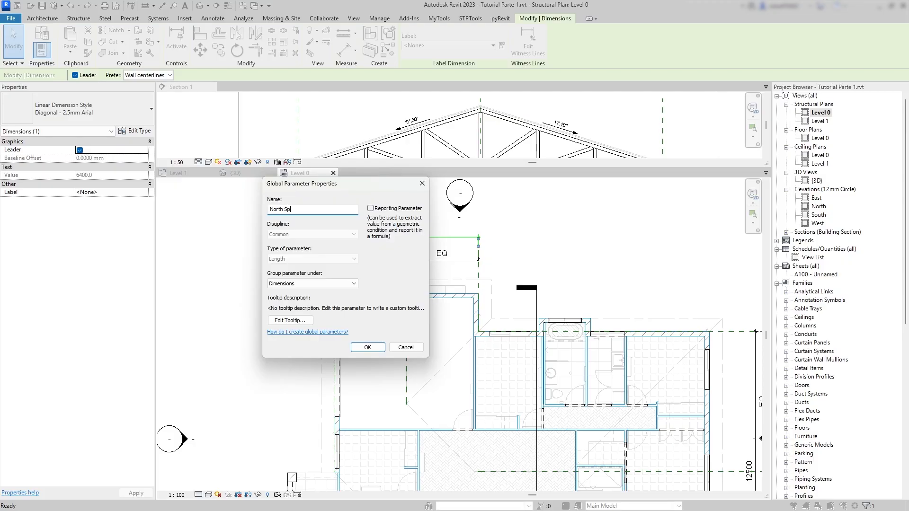
click(368, 348)
click(534, 276)
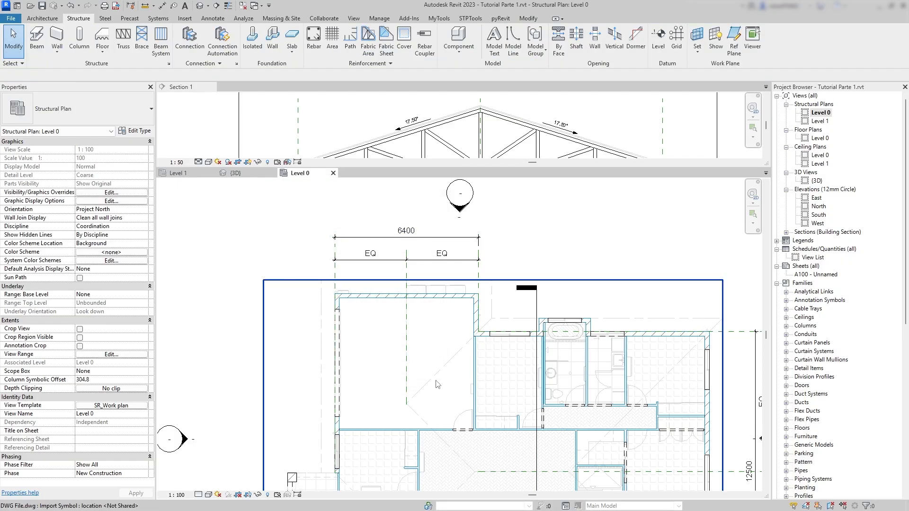
- Draw horizontal reference planes extending left of the west wing, one along the upper wall corner above the porch and one along the wing's ridge
scroll(443, 409, up, 5)
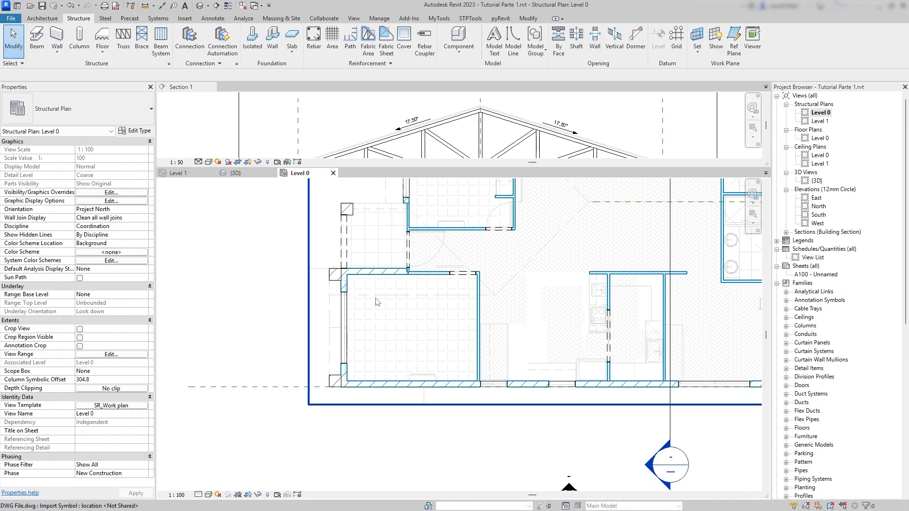
key(r)
key(p)
scroll(417, 210, up, 3)
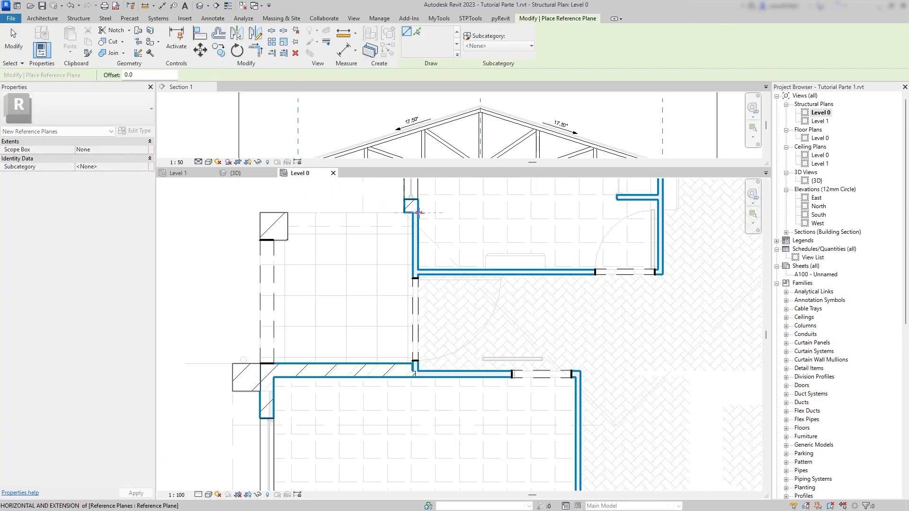
click(418, 213)
scroll(629, 203, down, 3)
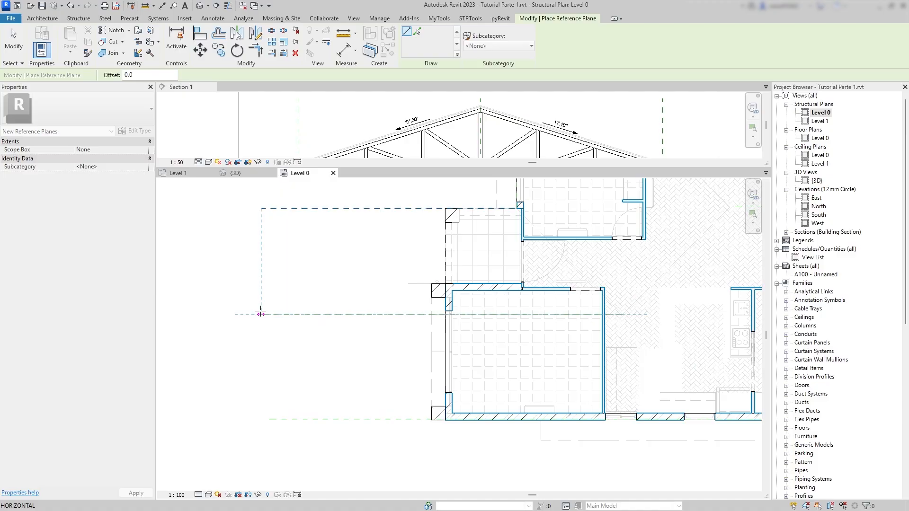
click(261, 314)
- Dimension the west wing's horizontal reference planes with an overall dimension and a chain through the middle plane
key(d)
key(i)
click(294, 272)
key(Escape)
- Label the west wing's overall dimension with a new global length parameter for the west span
click(270, 338)
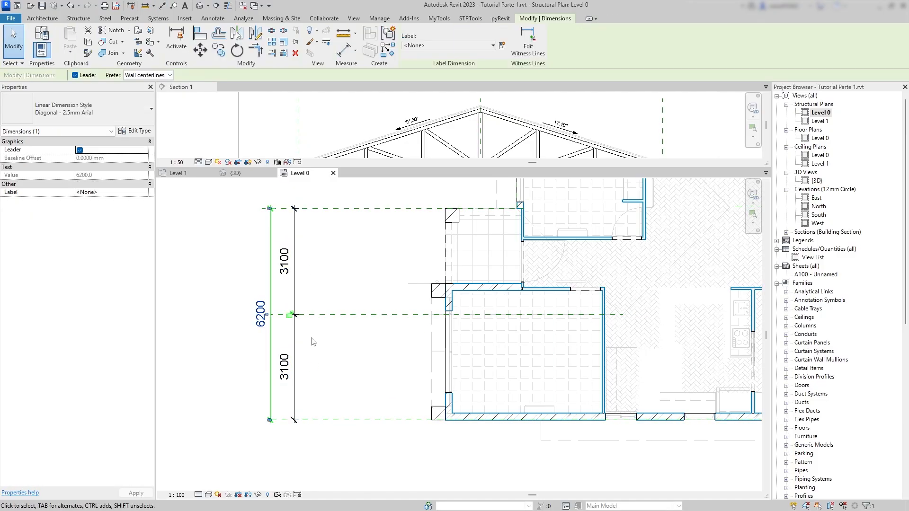
click(450, 46)
click(502, 46)
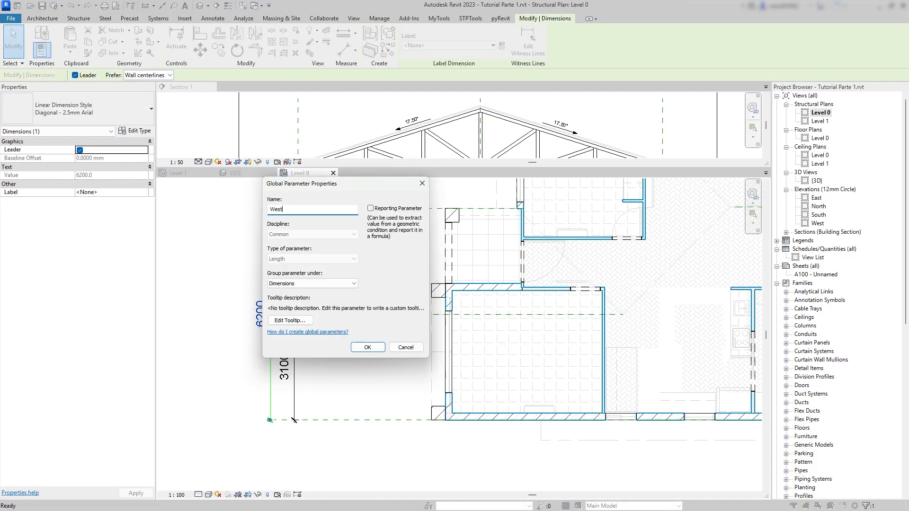
click(367, 347)
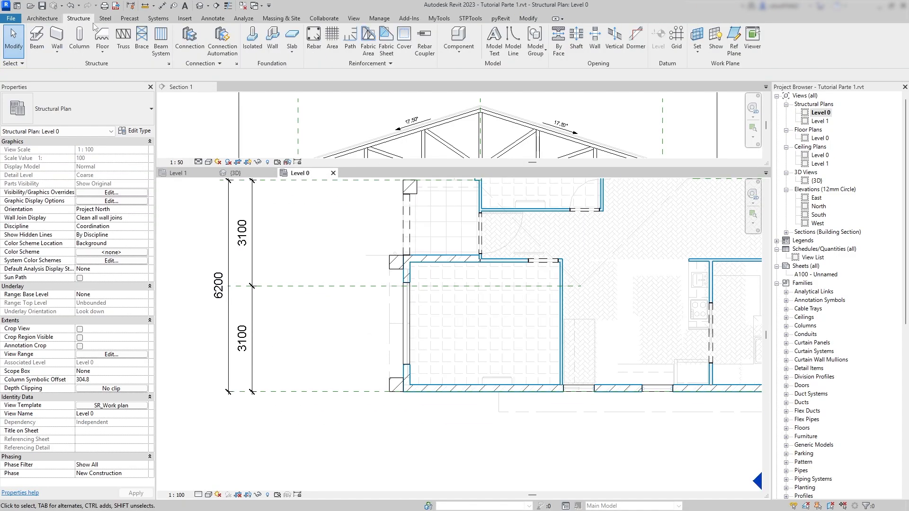
- Draw two reference planes leftward from the lower-left room, one from its upper exterior wall corner and one through its middle
click(734, 40)
scroll(391, 289, up, 3)
click(415, 238)
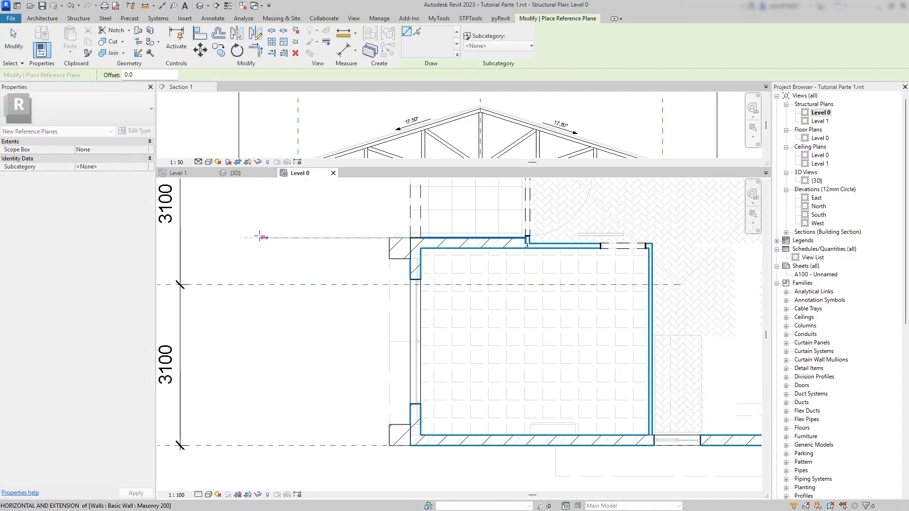
click(262, 233)
click(419, 342)
click(241, 342)
key(Escape)
key(Escape)
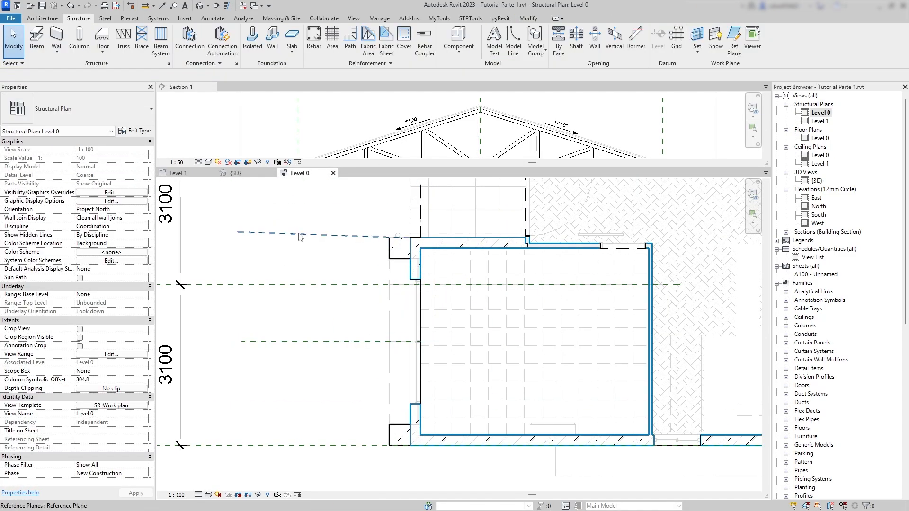
- Redraw the skewed reference plane as a horizontal one along the lower-left room's upper exterior wall face
click(732, 43)
click(411, 238)
click(242, 237)
key(Escape)
key(Escape)
- Dimension the lower-left room's reference planes with an overall dimension and an equalized chain through the middle plane
middle_drag(251, 265, 250, 234)
key(d)
key(i)
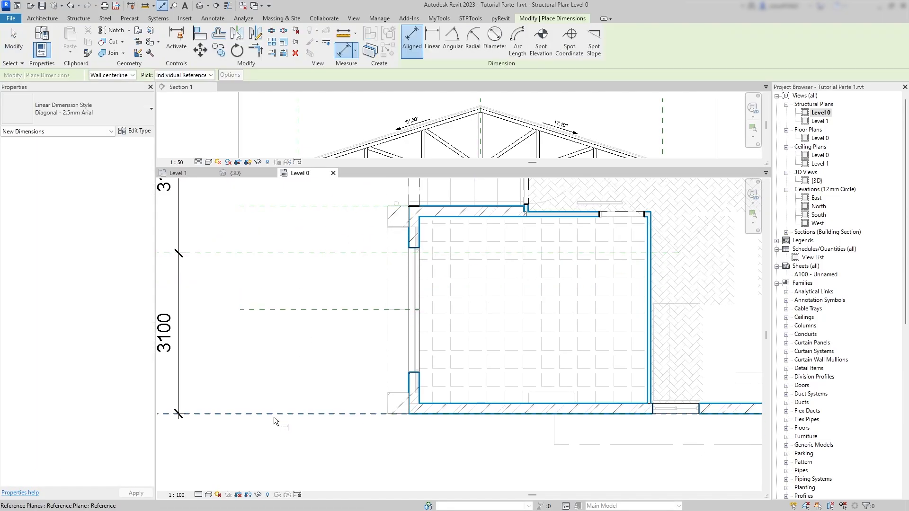
click(273, 417)
click(291, 208)
click(243, 265)
click(303, 208)
click(301, 310)
click(301, 414)
click(300, 371)
click(233, 311)
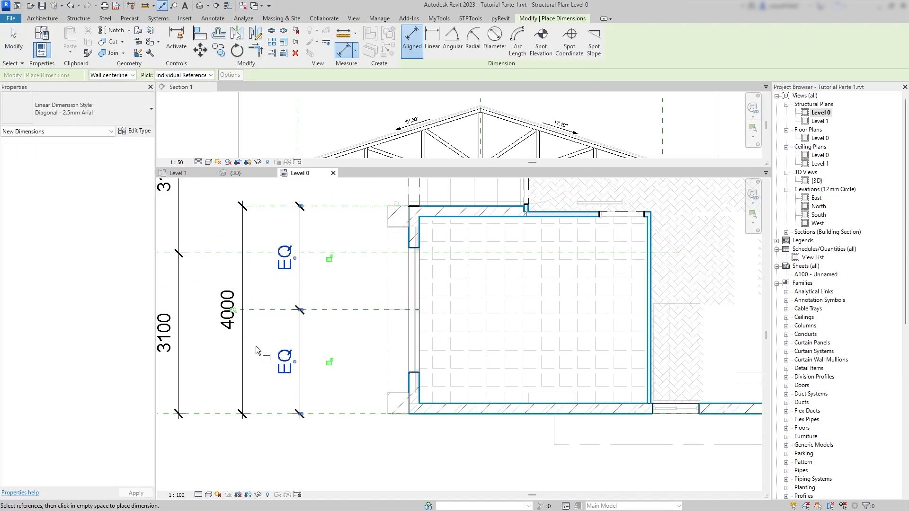
key(Escape)
key(Escape)
- Make the two segments of the west wing's chained dimension equal
scroll(256, 351, down, 1)
middle_drag(256, 351, 316, 406)
click(250, 287)
click(192, 321)
- Label the lower-left room's overall dimension with a new global length parameter
click(304, 334)
click(501, 46)
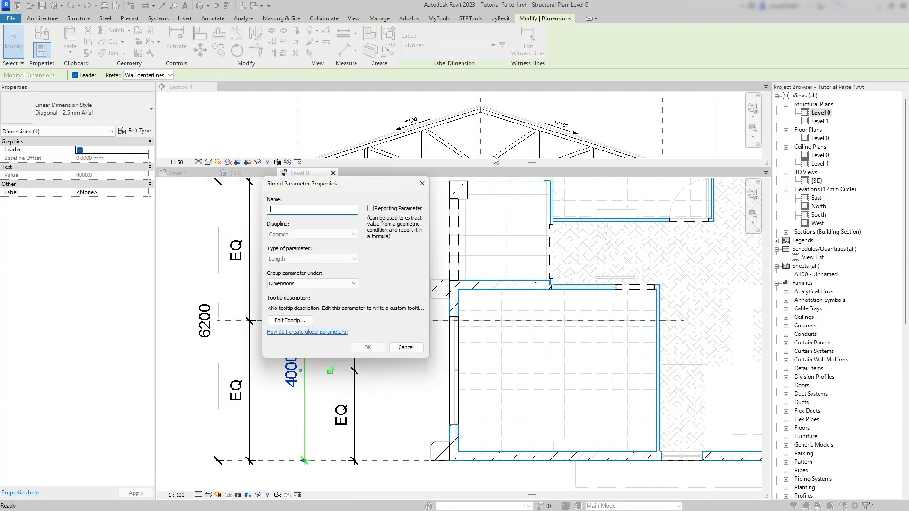
key(Return)
click(363, 240)
- Switch to the Level 1 structural plan and reset its temporary hide/isolate
scroll(363, 240, down, 2)
middle_drag(361, 242, 319, 286)
scroll(350, 268, down, 2)
click(382, 246)
middle_drag(390, 250, 361, 257)
key(Escape)
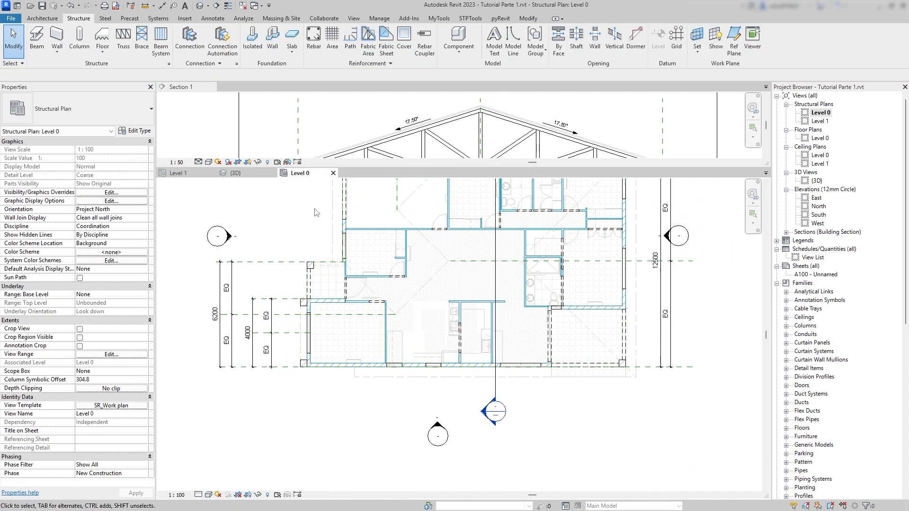
click(178, 173)
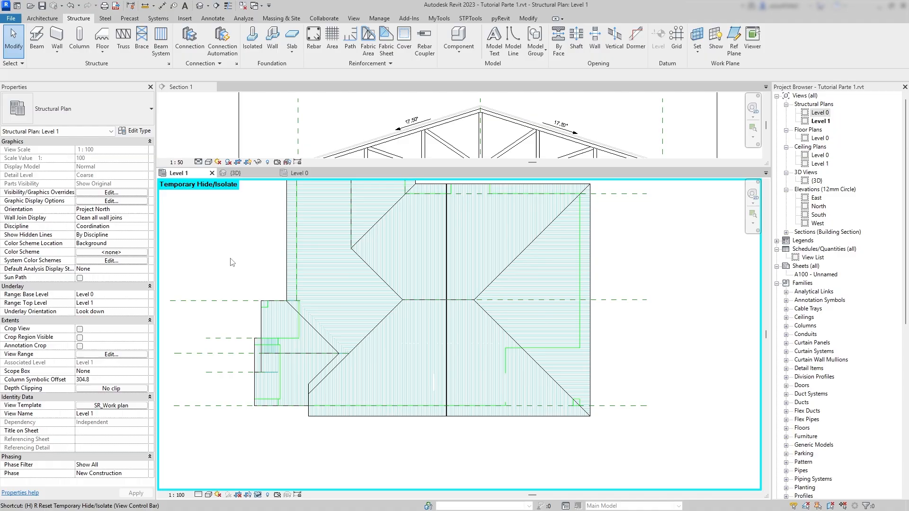
key(h)
key(r)
- Draw a 45° thin detail line from the right end of the west wing's ridge reference plane to beyond the roof's upper-left inner corner
scroll(396, 324, up, 8)
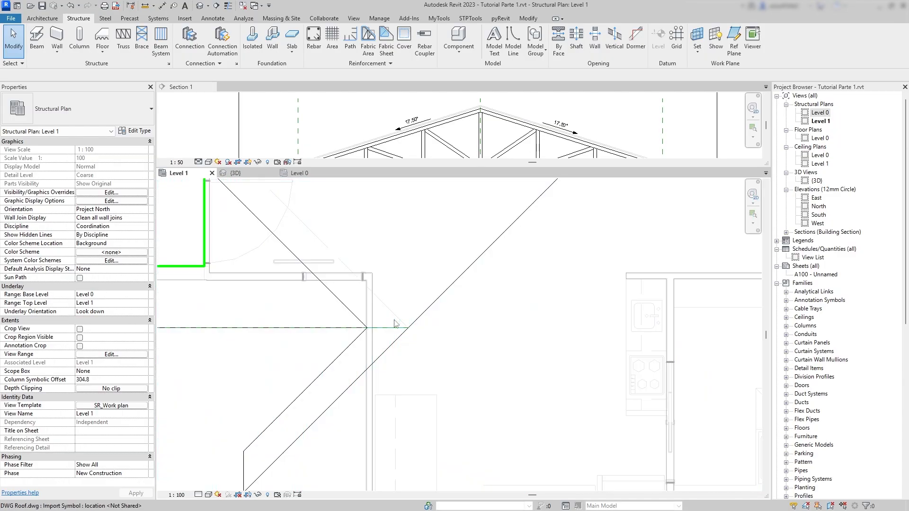
scroll(396, 324, down, 4)
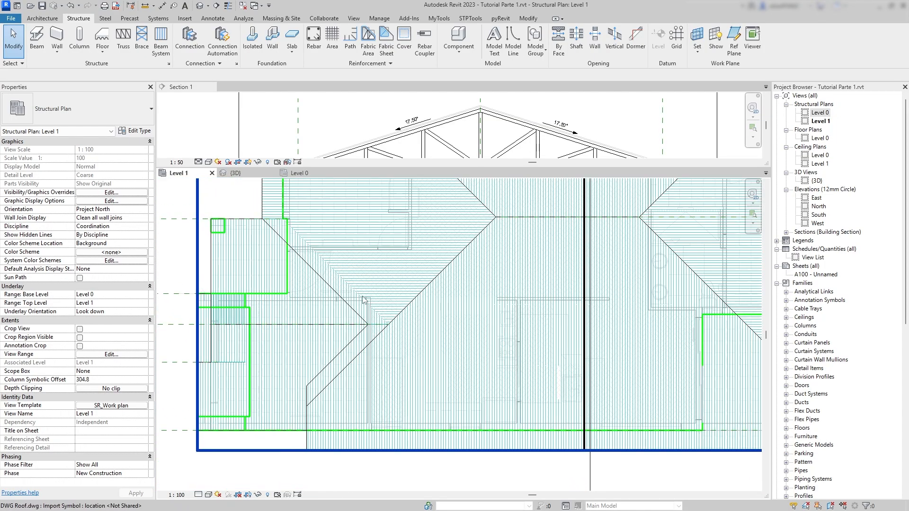
middle_drag(323, 396, 427, 401)
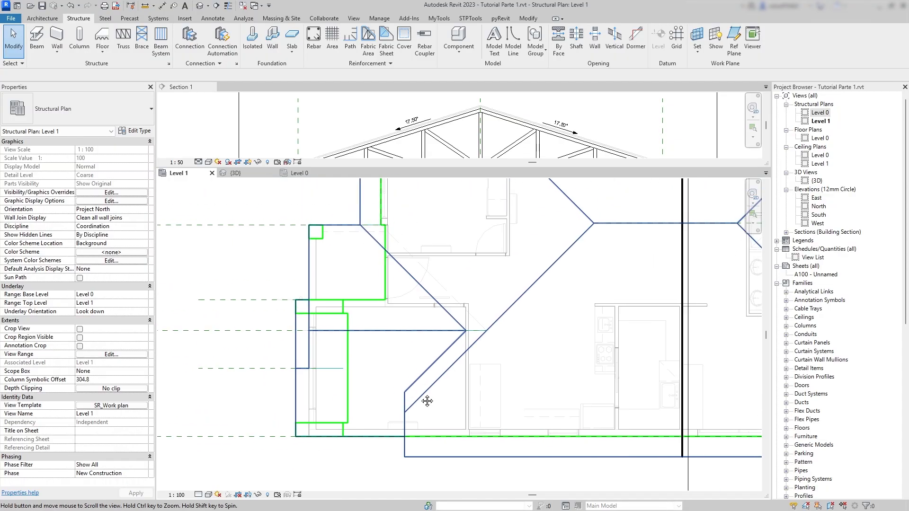
click(343, 243)
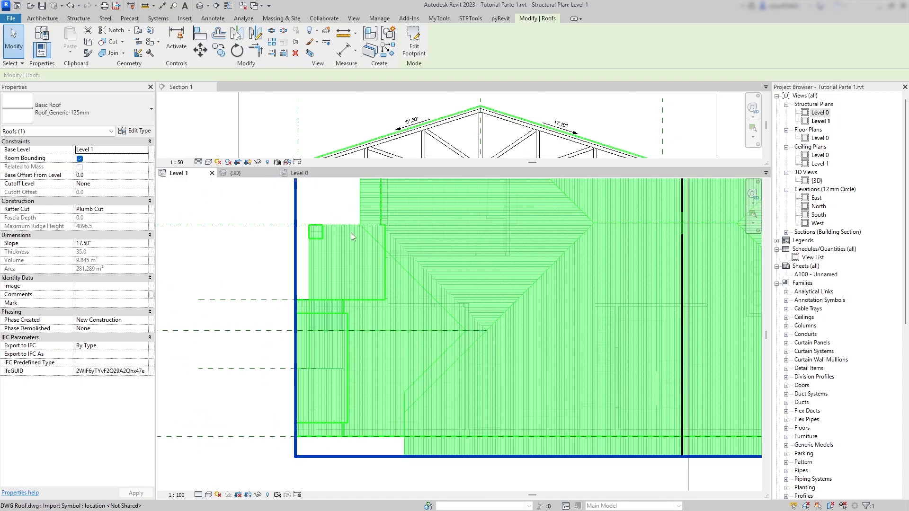
middle_drag(404, 286, 380, 335)
key(Escape)
key(l)
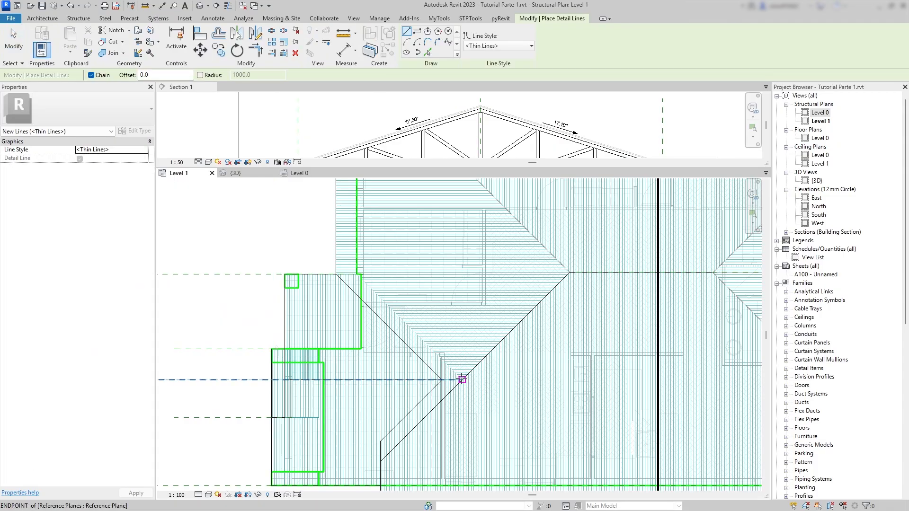
click(462, 379)
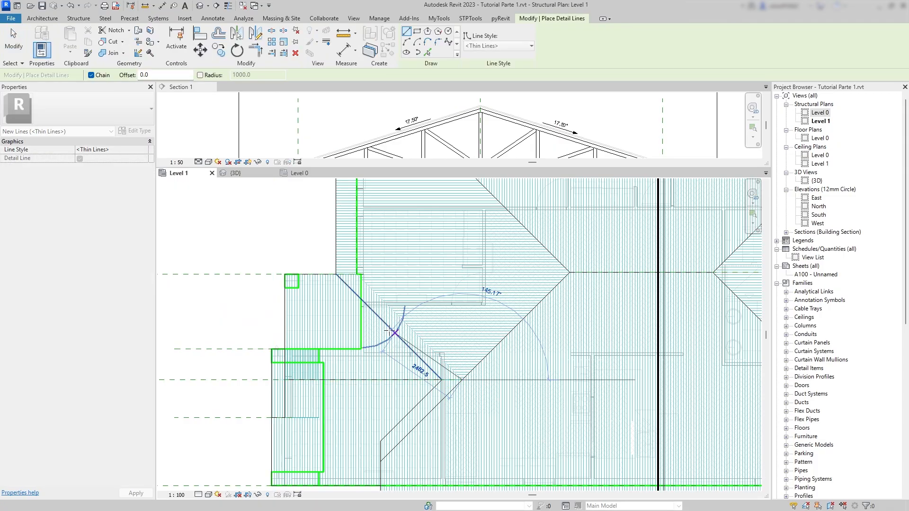
click(304, 221)
key(Escape)
key(Escape)
- Edit the roof footprint, moving the west wing's upper edge 600 mm outward to meet the diagonal detail line, and finish the sketch
click(310, 274)
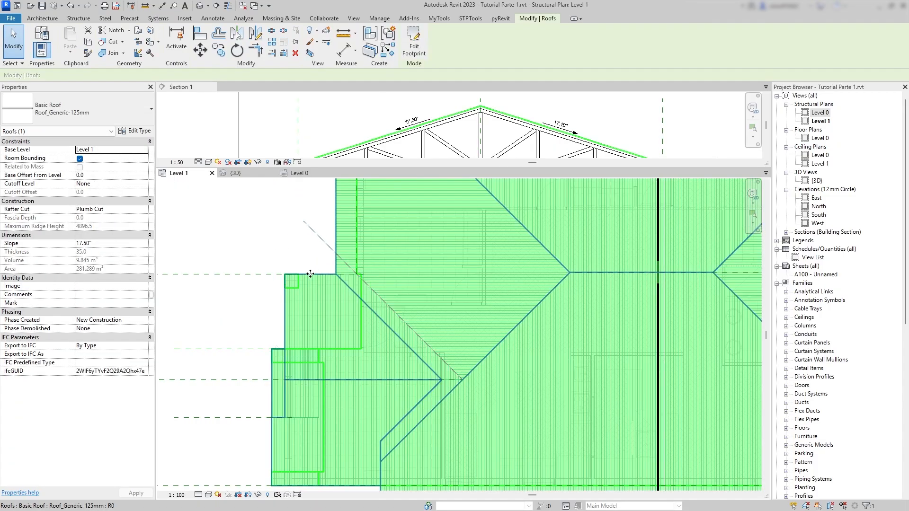
double_click(310, 274)
click(336, 266)
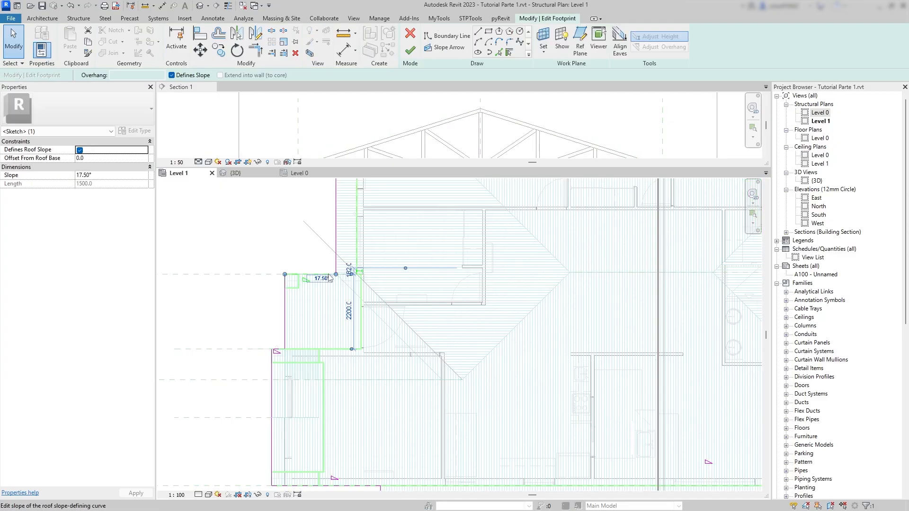
key(m)
key(v)
click(336, 275)
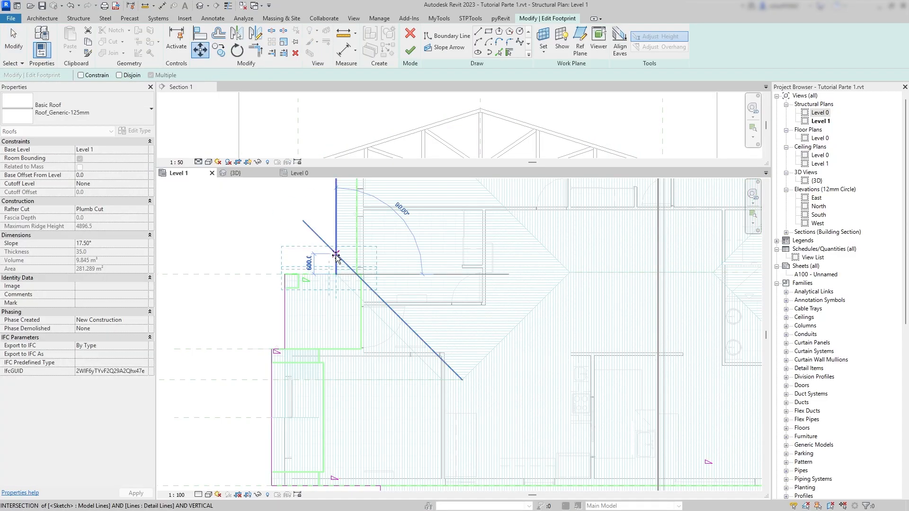
click(336, 255)
click(357, 320)
scroll(411, 349, down, 2)
mouse_move(411, 350)
middle_down()
mouse_move(398, 302)
mouse_move(399, 321)
middle_up()
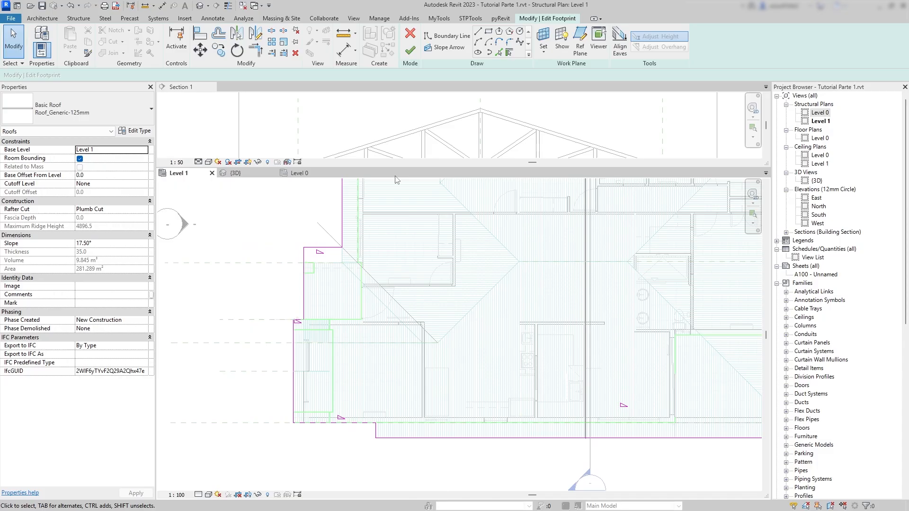
click(410, 50)
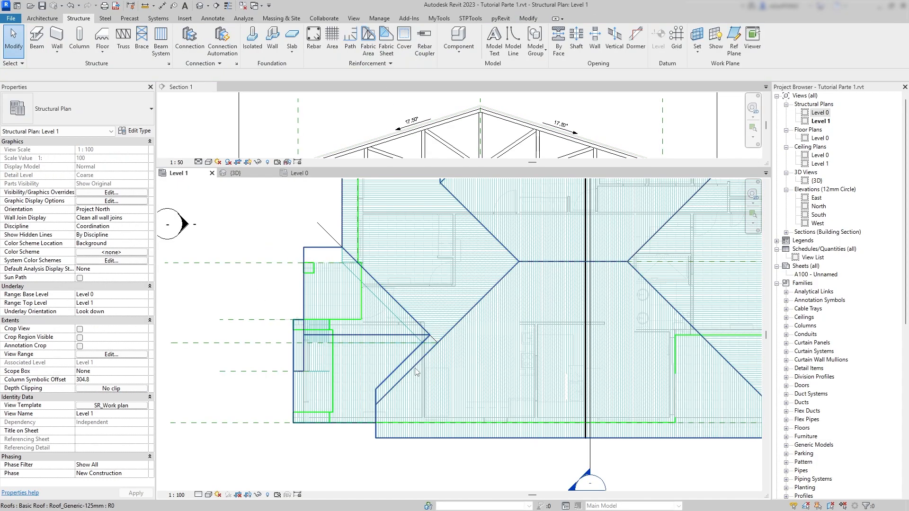
- Reopen the roof footprint and trim the main lower eave line and the west wing's outer edge to a corner
scroll(417, 326, up, 1)
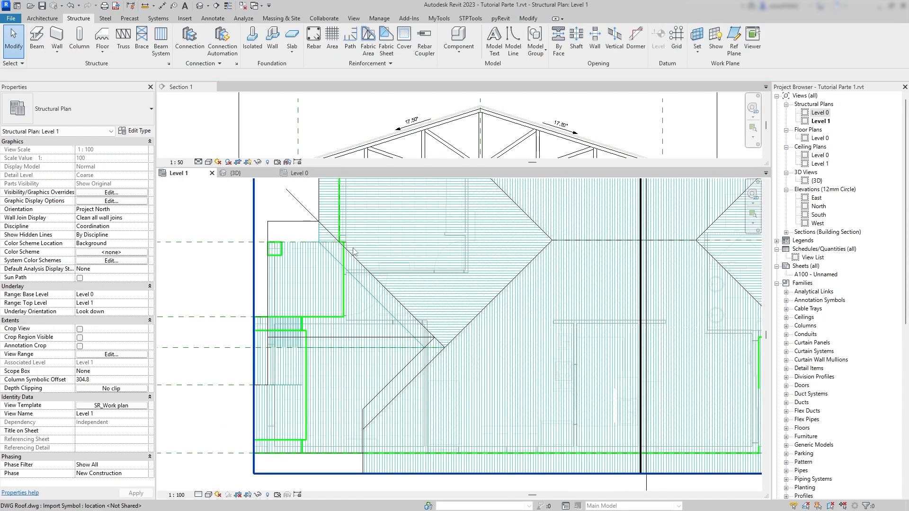
middle_drag(440, 375, 448, 306)
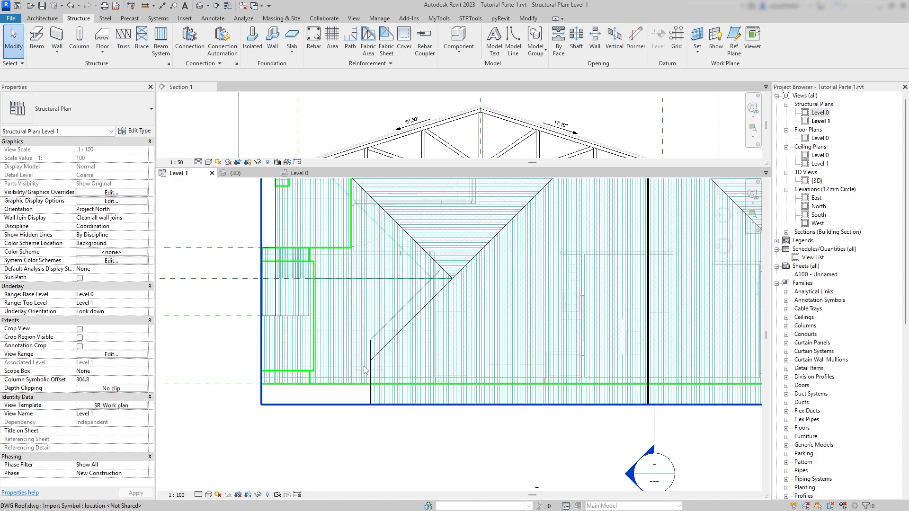
scroll(346, 393, down, 2)
middle_drag(346, 393, 327, 347)
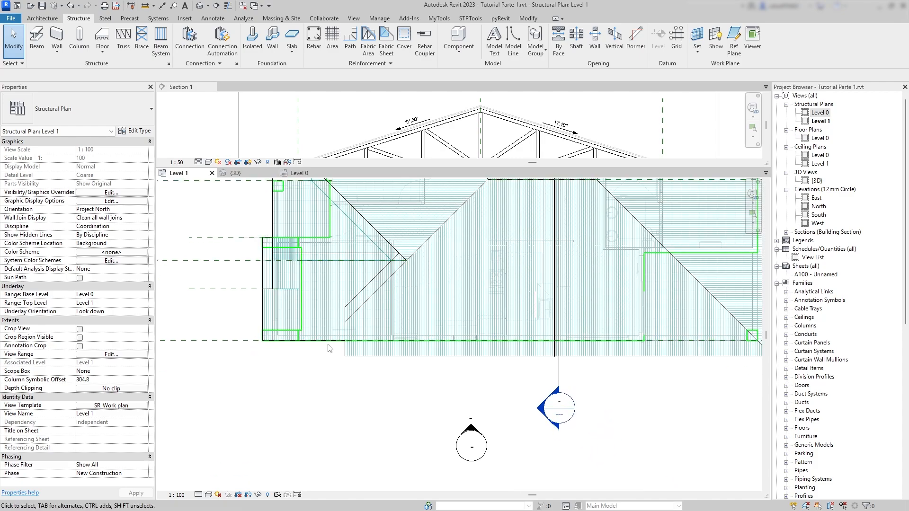
double_click(330, 346)
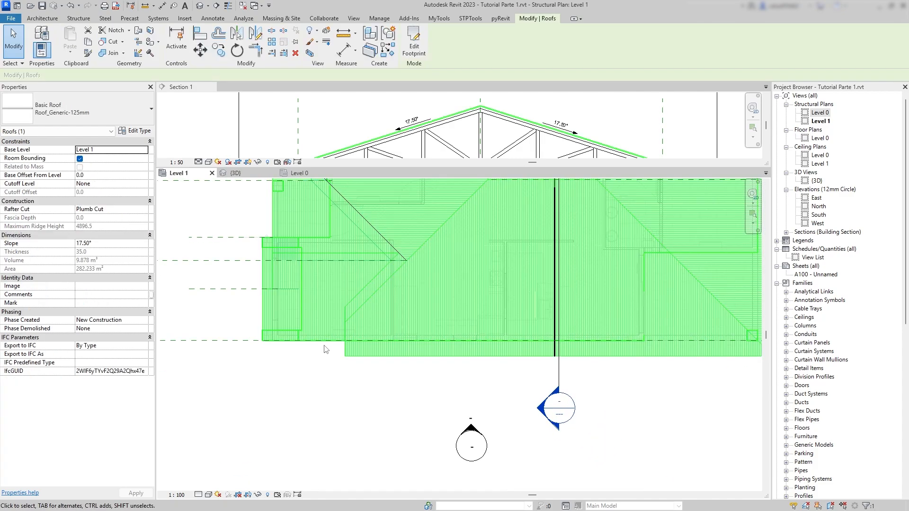
key(t)
key(r)
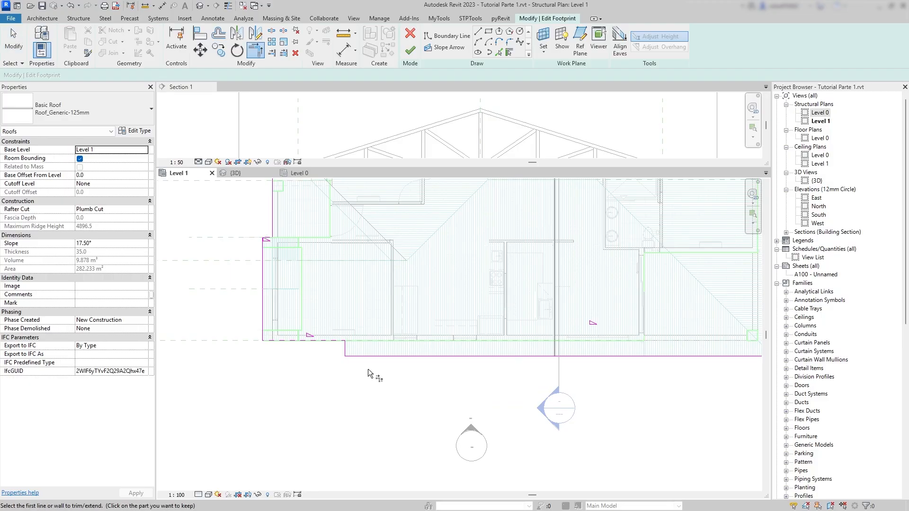
click(376, 355)
click(263, 317)
key(Escape)
- Delete the west wing's leftover lower edge and short connecting line from the roof footprint
click(325, 341)
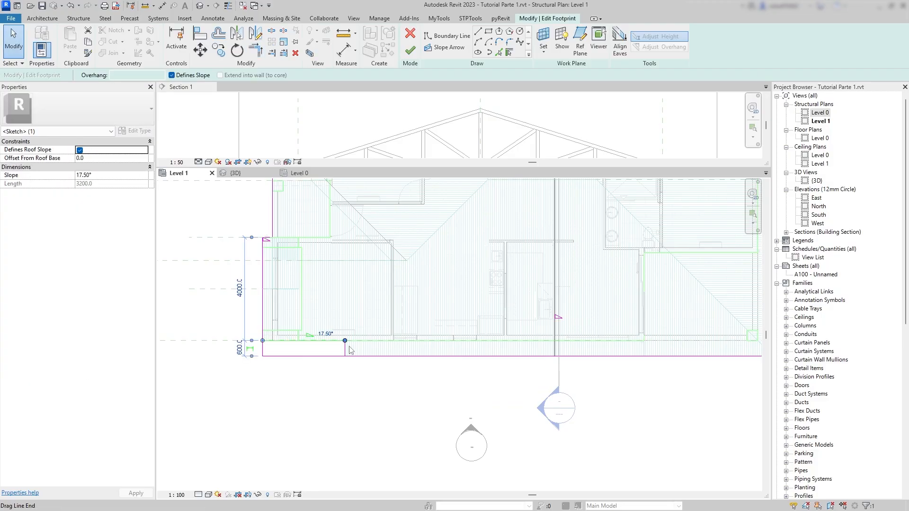
drag(349, 350, 325, 333)
key(Delete)
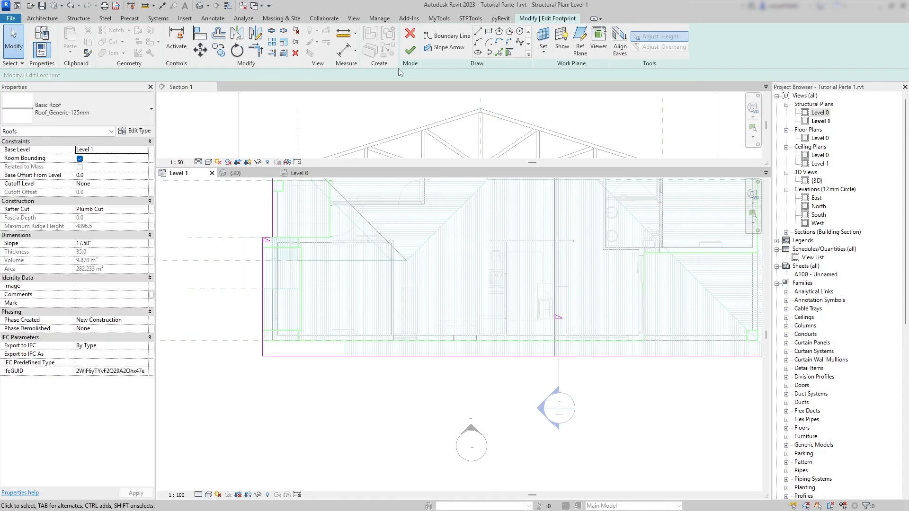
- Finish the roof footprint sketch and clear the selection
click(410, 49)
scroll(398, 372, up, 2)
key(Escape)
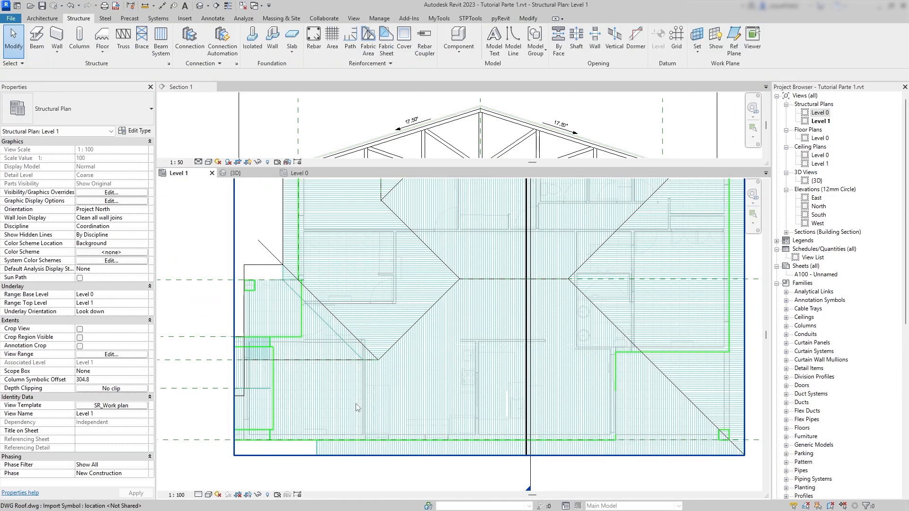
click(353, 353)
key(Escape)
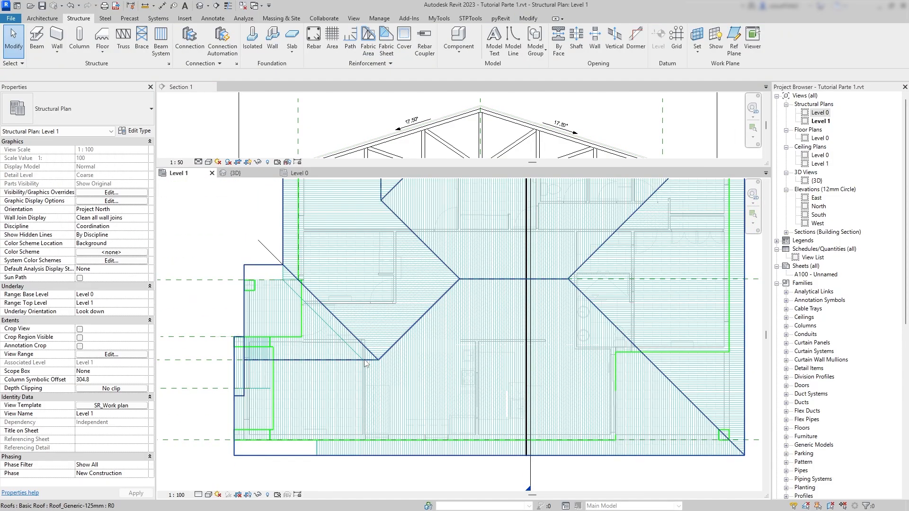
click(352, 351)
key(h)
key(h)
scroll(360, 360, up, 2)
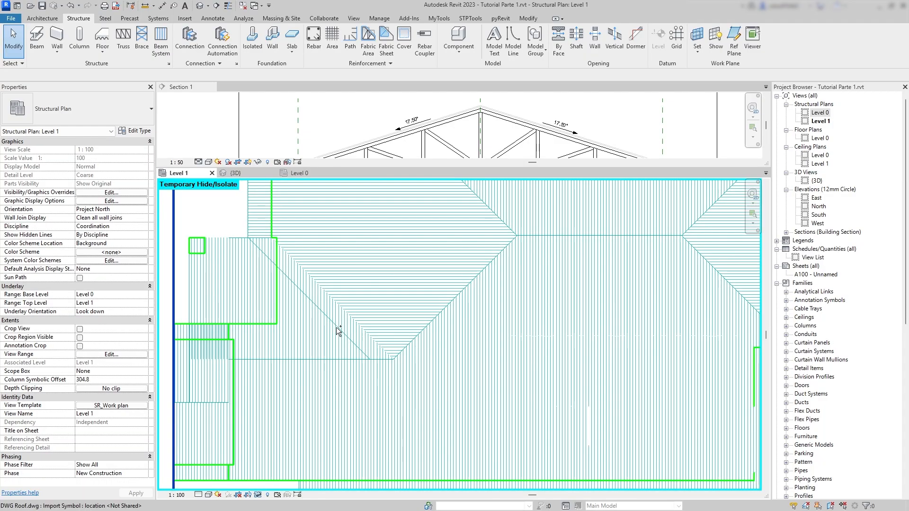
key(ctrl+z)
- Use Linework with the <Invisible Lines> style to hide the imported roof drawing's diagonal line beside the west wing's hip
click(359, 355)
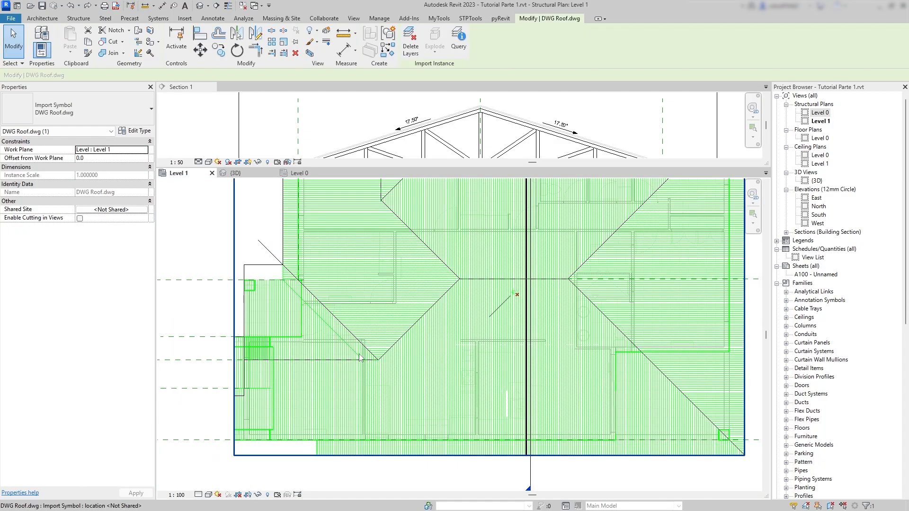
key(l)
key(w)
click(437, 45)
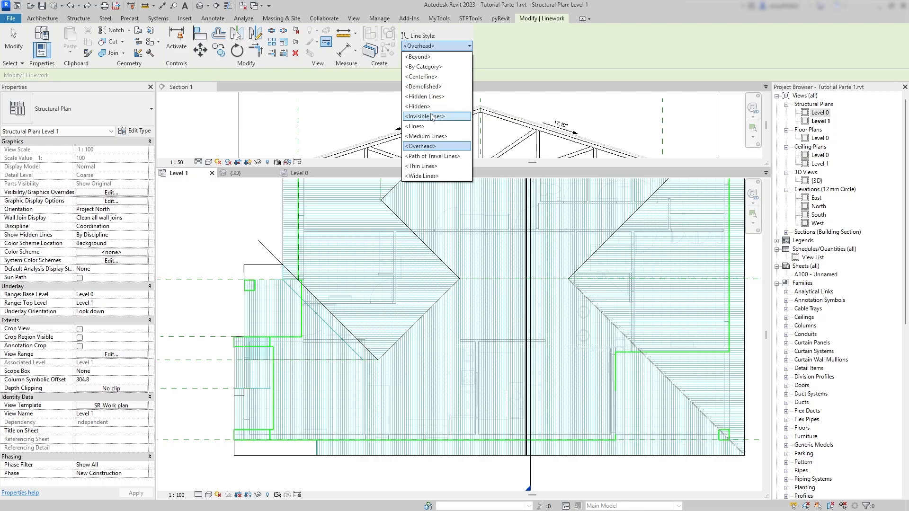
click(432, 117)
scroll(318, 313, up, 1)
click(317, 316)
scroll(284, 326, down, 1)
mouse_move(322, 303)
middle_down()
mouse_move(325, 374)
mouse_move(328, 241)
middle_up()
scroll(329, 369, down, 1)
key(Escape)
- Examine the west wing's roof edges, its diagonal detail line and the overhangs that extend past the imported roof outline
scroll(287, 307, up, 3)
middle_drag(366, 293, 384, 310)
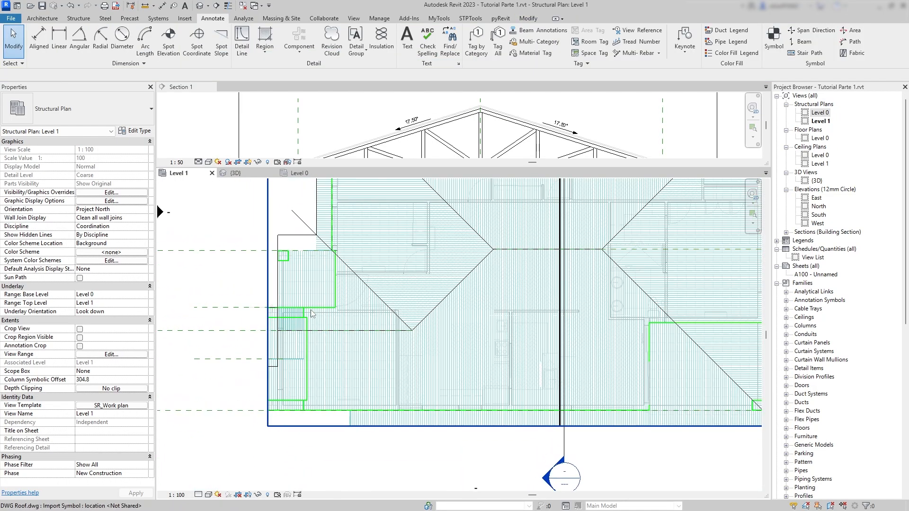
middle_drag(292, 369, 367, 356)
scroll(418, 317, up, 1)
middle_drag(481, 297, 431, 337)
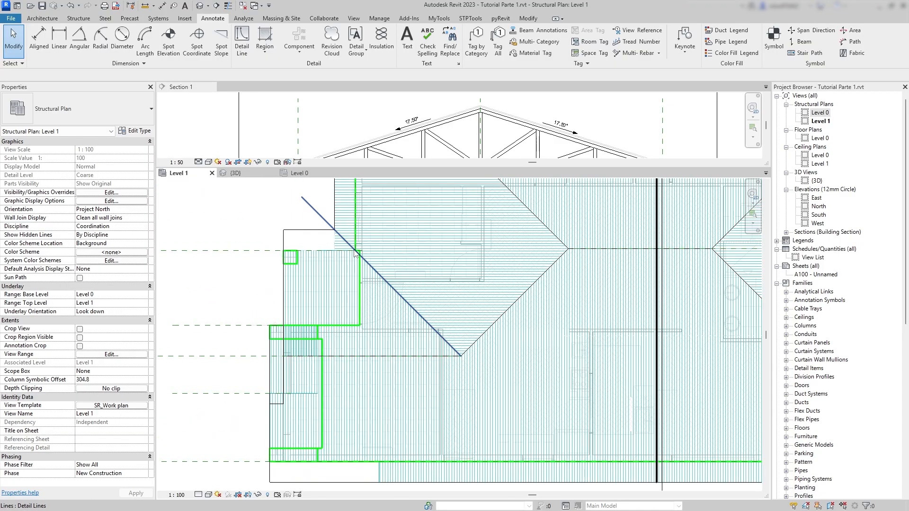
click(314, 236)
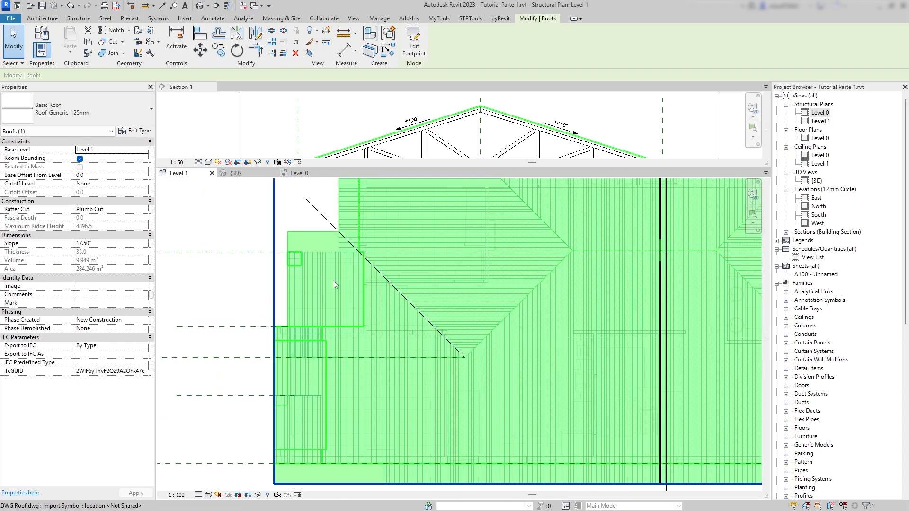
middle_drag(333, 280, 320, 186)
key(Escape)
scroll(373, 353, down, 1)
middle_drag(374, 353, 356, 408)
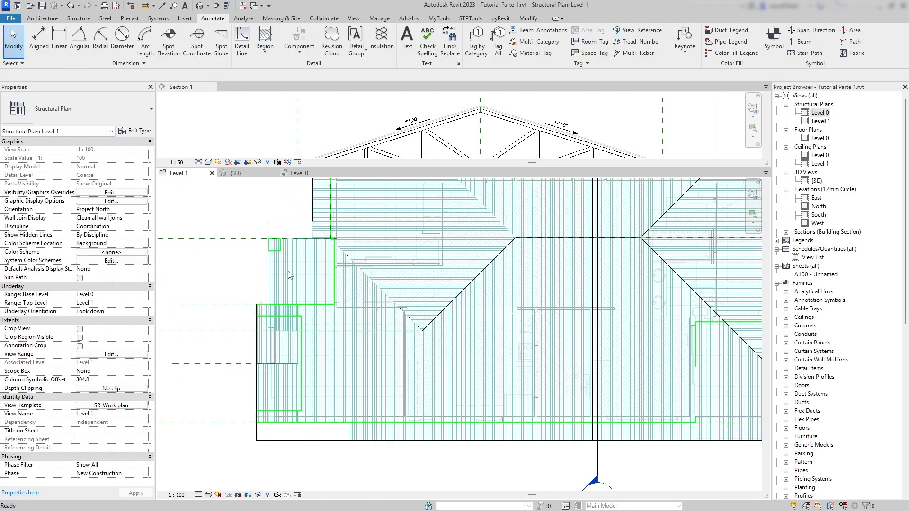
- Start a shaft opening and sketch a rectangle over the west wing's upper overhang, from the reference plane outward beyond the eave
click(67, 19)
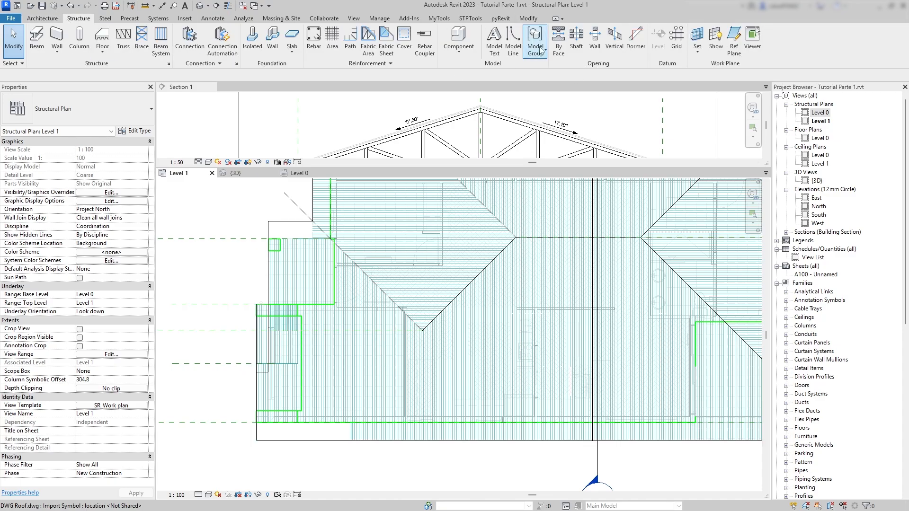
click(577, 42)
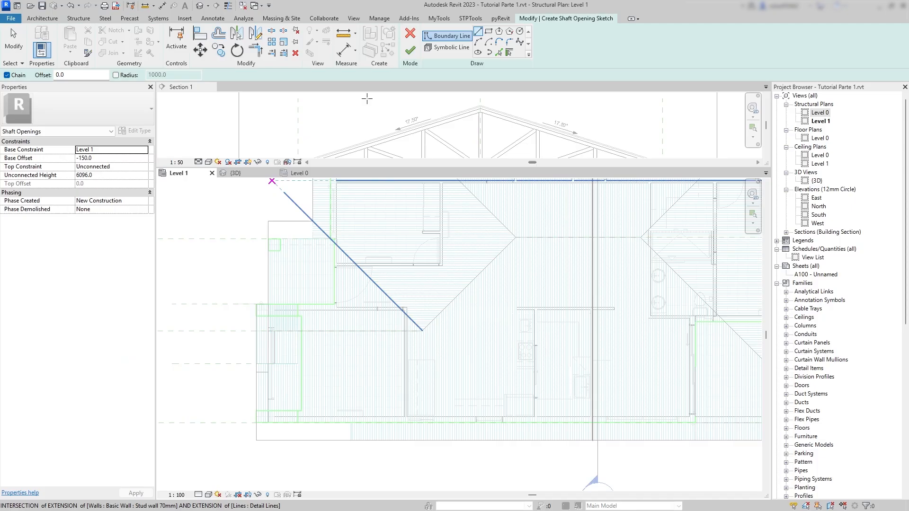
click(489, 32)
scroll(314, 305, up, 3)
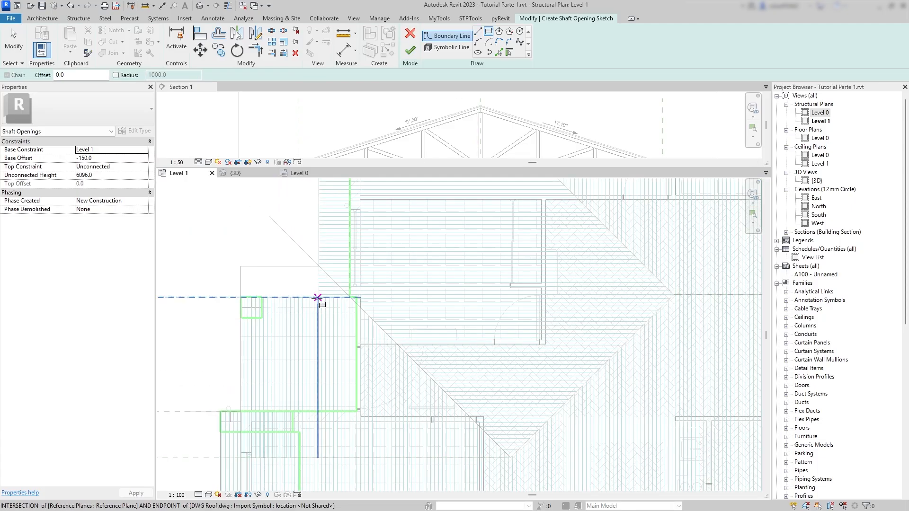
click(319, 297)
click(219, 251)
- Add a second rectangle over the overhang at the house's lower-left corner and finish the shaft opening sketch
scroll(289, 286, down, 3)
middle_drag(308, 302, 327, 198)
scroll(338, 358, up, 3)
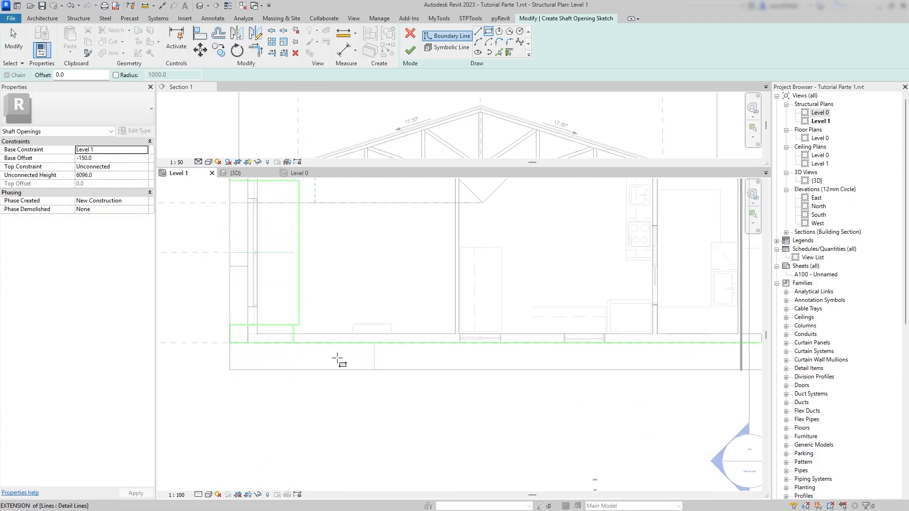
click(374, 342)
click(219, 385)
scroll(238, 376, down, 2)
click(411, 50)
scroll(293, 239, down, 1)
middle_drag(294, 238, 313, 272)
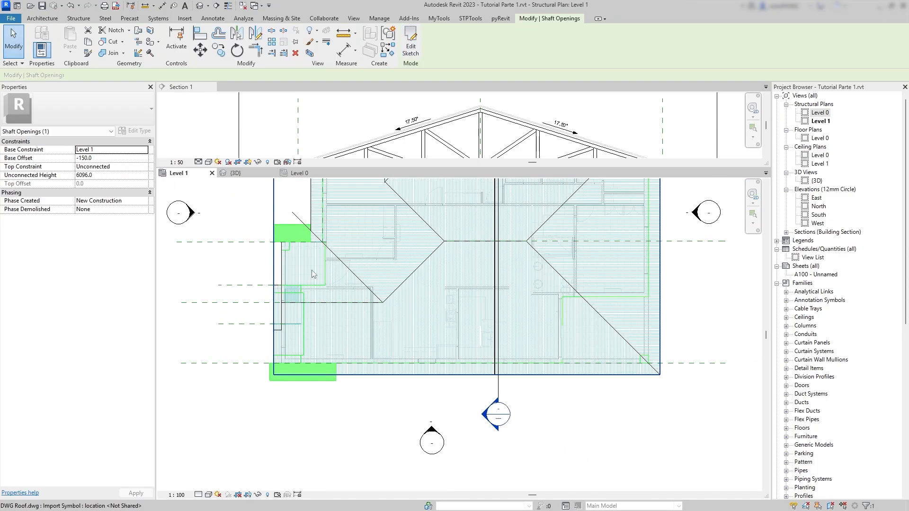
- Switch to the 3D view and reset its temporary hide/isolate
click(237, 174)
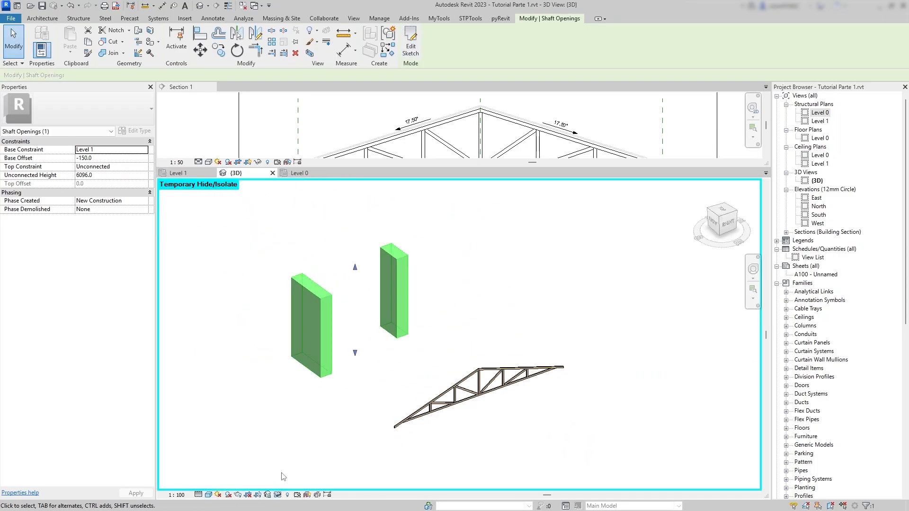
click(278, 495)
click(325, 483)
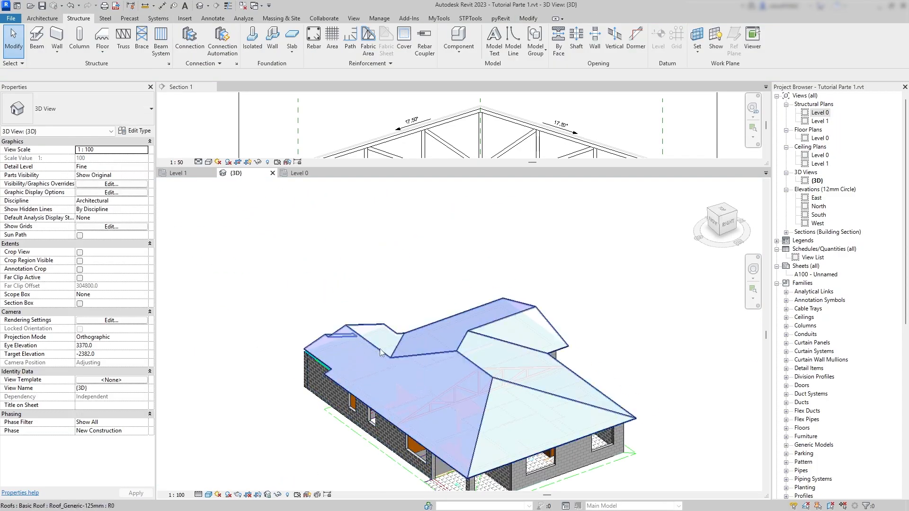
- Examine in 3D how the shaft openings cut the west wing's roof overhangs
shift+middle_drag(422, 386, 391, 370)
scroll(347, 373, up, 2)
drag(362, 346, 365, 405)
drag(364, 205, 319, 272)
shift+middle_drag(483, 492, 488, 480)
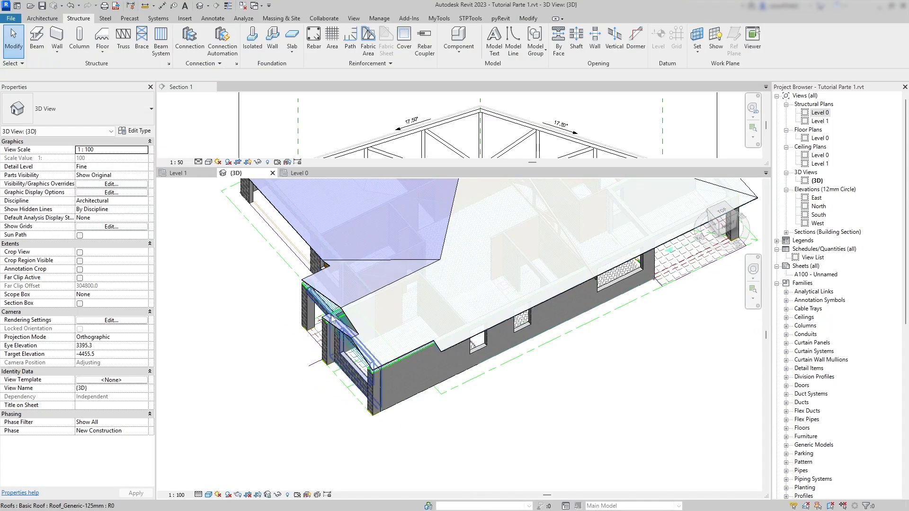
scroll(327, 304, up, 3)
scroll(379, 327, down, 1)
- Return to the Level 1 plan and delete the diagonal detail line at the west wing
click(179, 174)
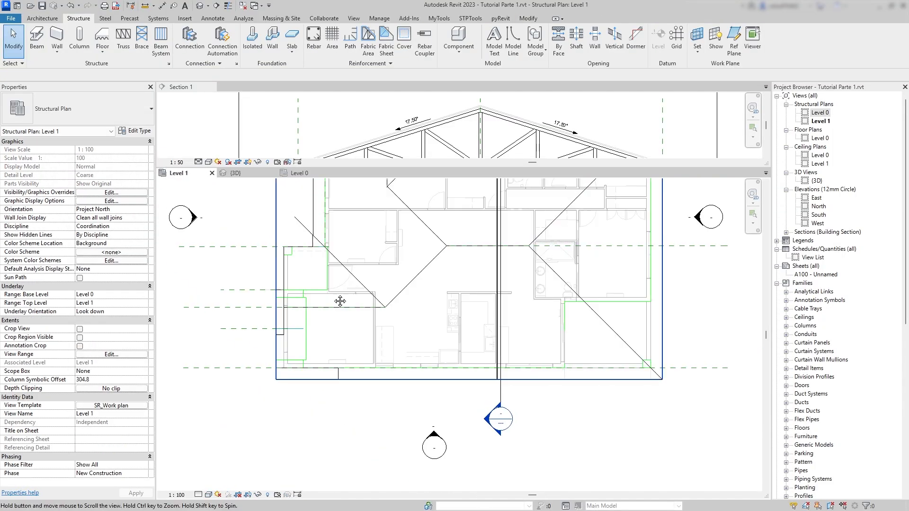
scroll(370, 289, up, 4)
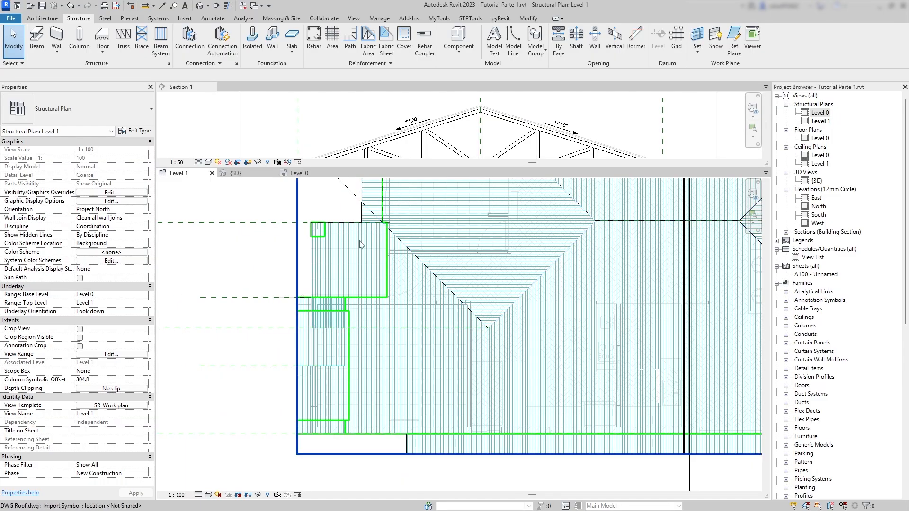
middle_drag(360, 241, 398, 316)
click(371, 248)
key(Delete)
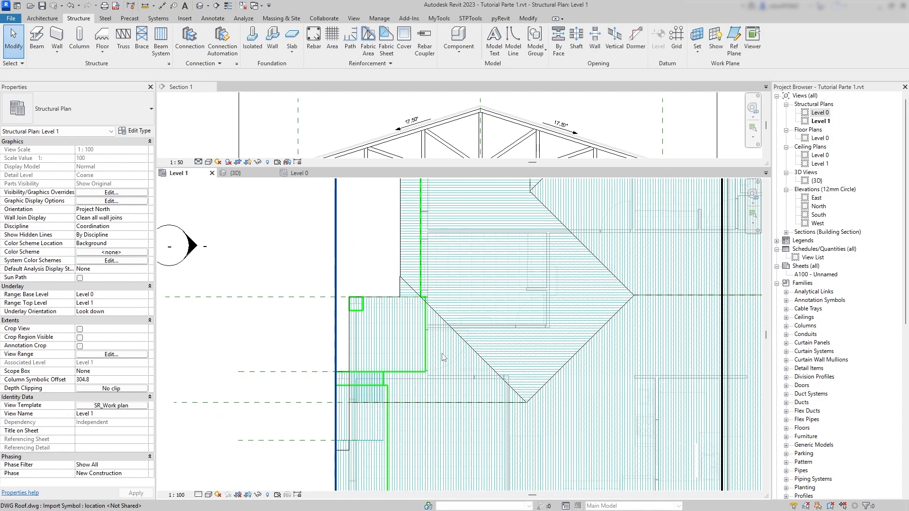
- Temporarily hide the roof to compare its ridges and hips with the imported drawing, restore it and examine the north wing's ridge end
scroll(444, 357, down, 6)
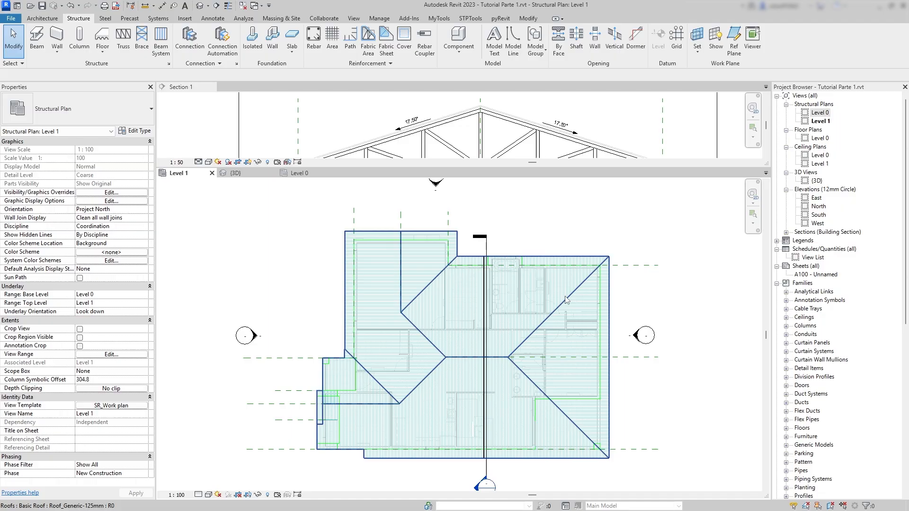
click(567, 301)
key(h)
key(h)
scroll(602, 270, up, 3)
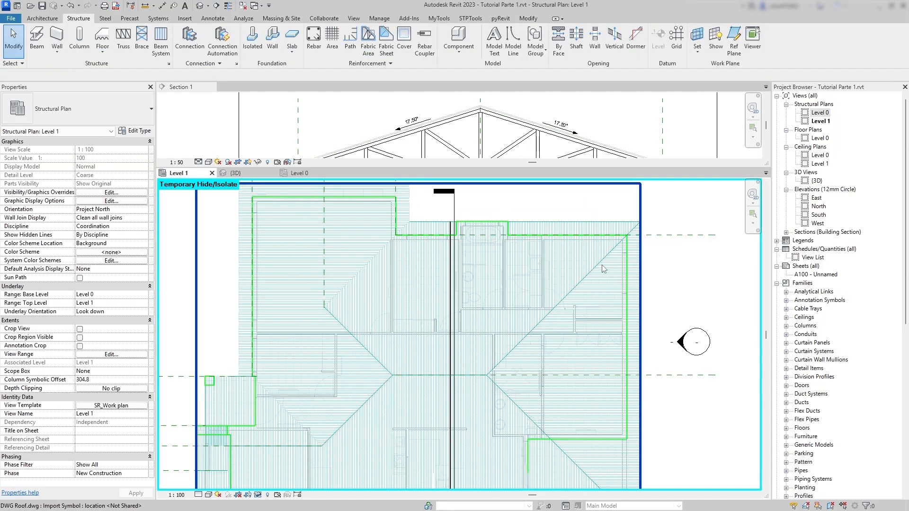
scroll(497, 376, down, 1)
middle_drag(500, 375, 499, 335)
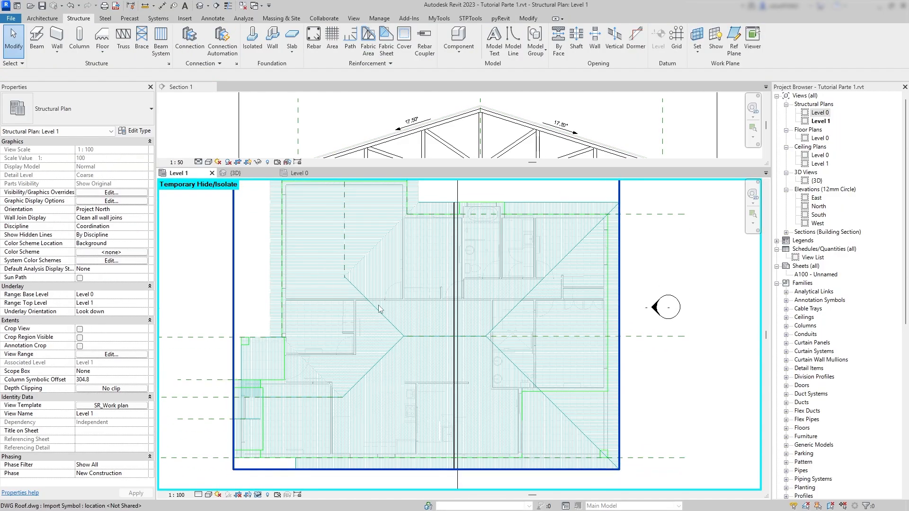
key(h)
key(r)
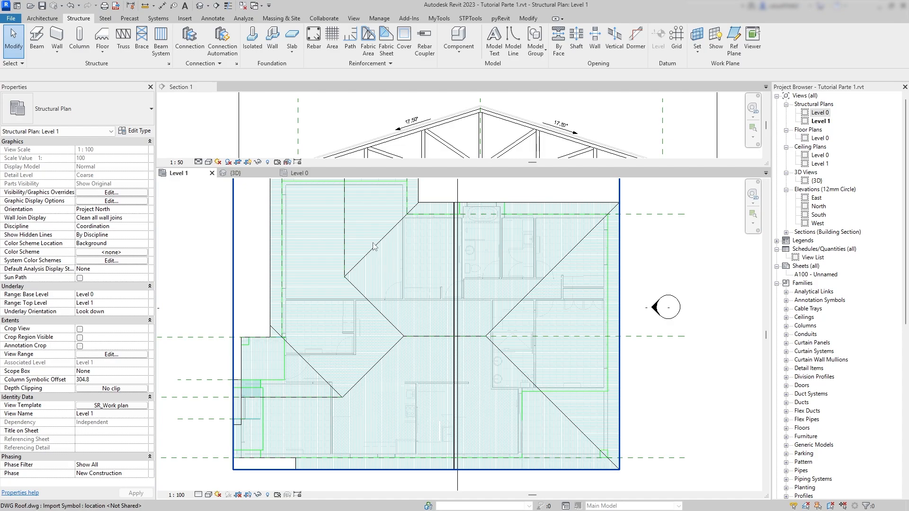
scroll(344, 285, up, 6)
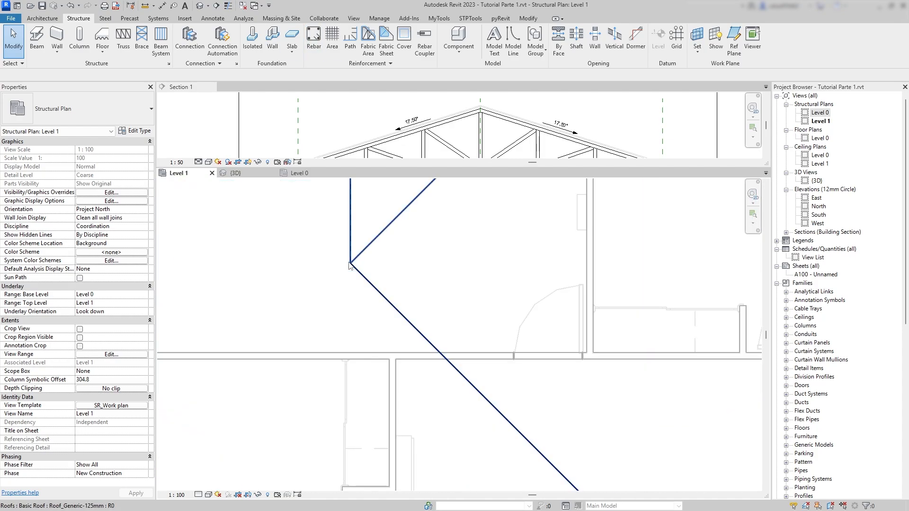
scroll(367, 296, down, 7)
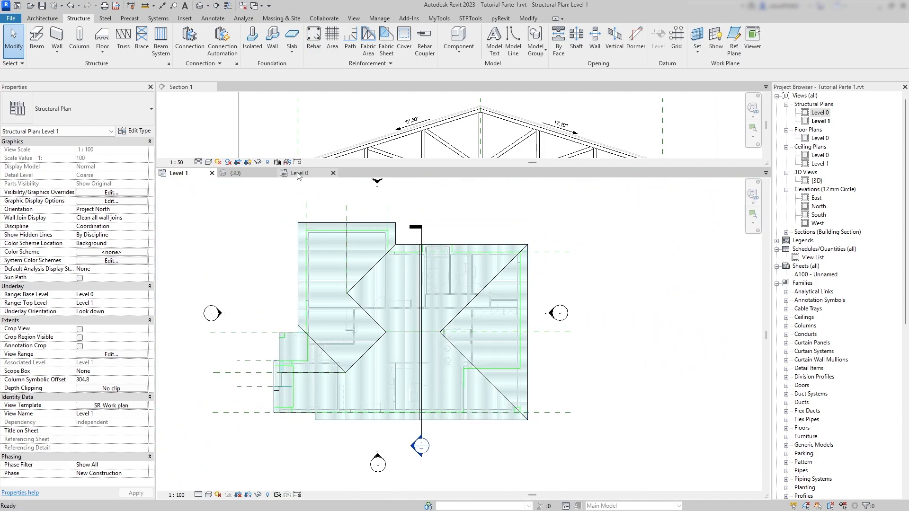
- In the Level 0 plan's global parameters, make West Short Span a reporting parameter
click(300, 173)
click(379, 18)
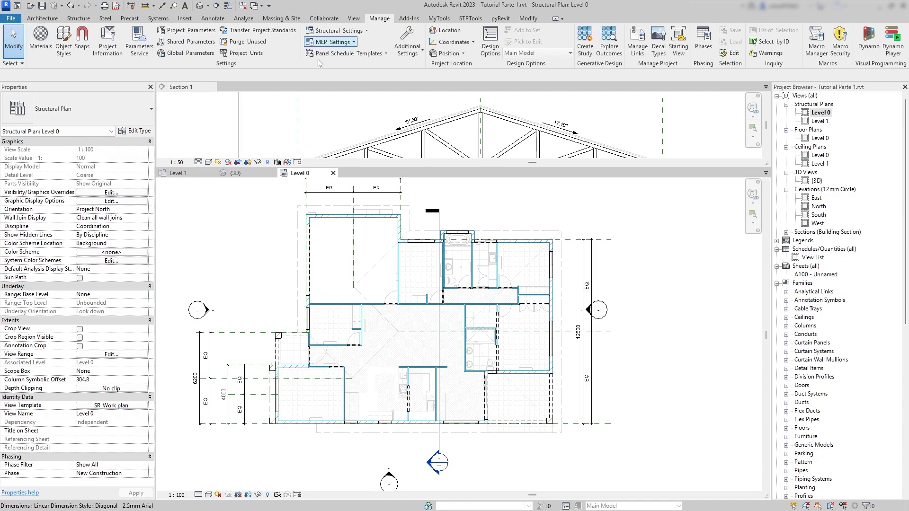
click(178, 54)
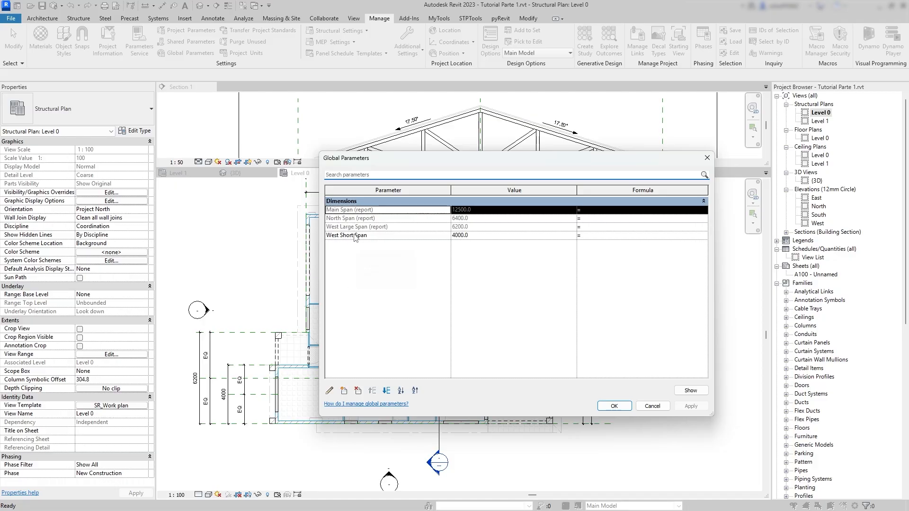
click(355, 236)
click(330, 391)
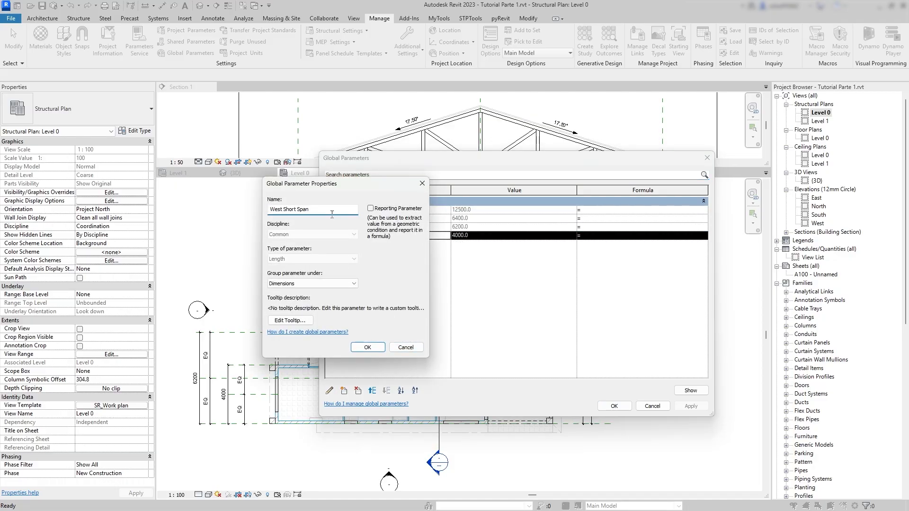
click(213, 219)
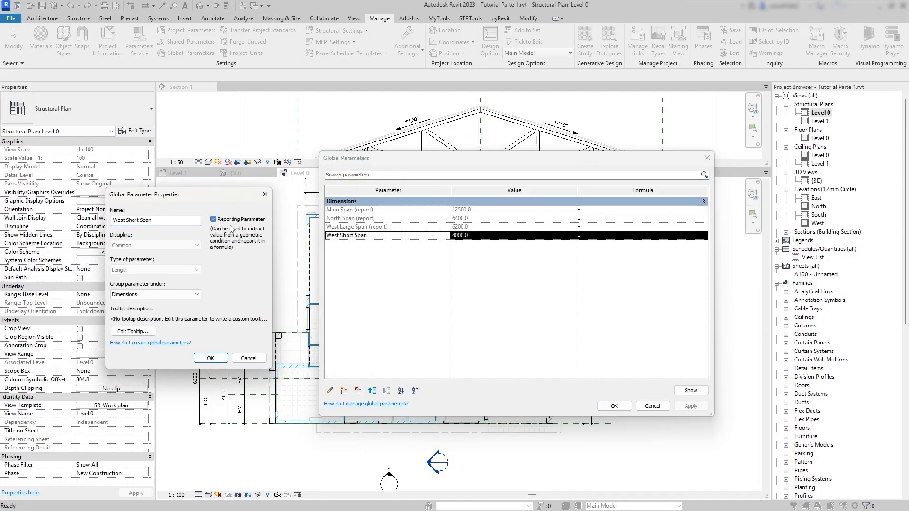
click(216, 359)
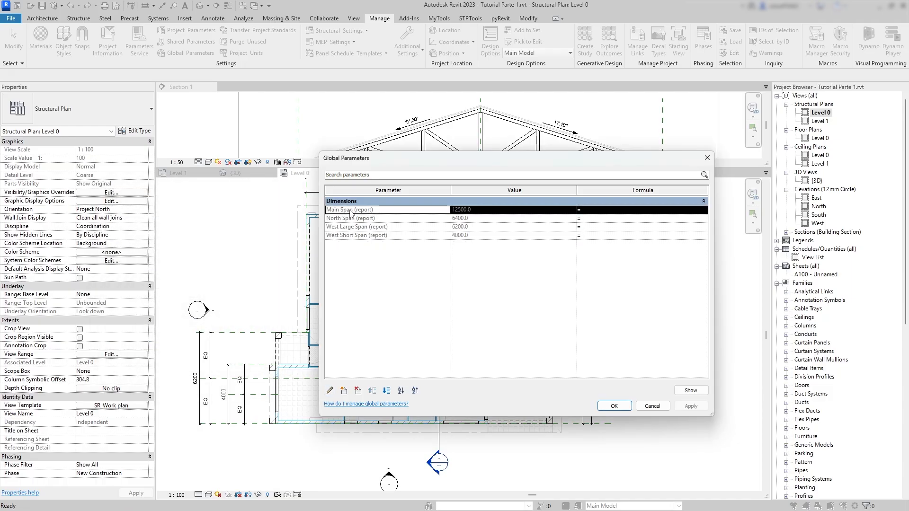
- Create a global length parameter named Main Chord Depth under Dimensions and set its value to 150
click(348, 228)
click(347, 236)
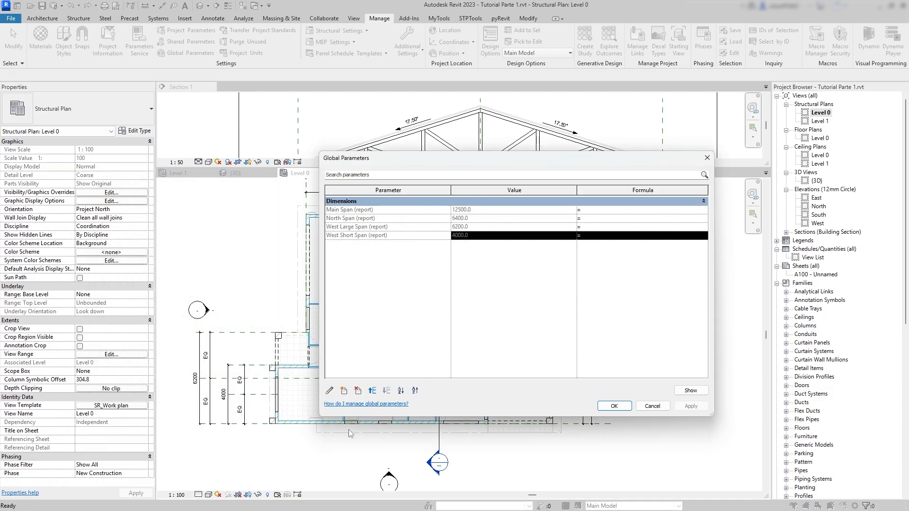
click(344, 391)
text(Main Chord Depth)
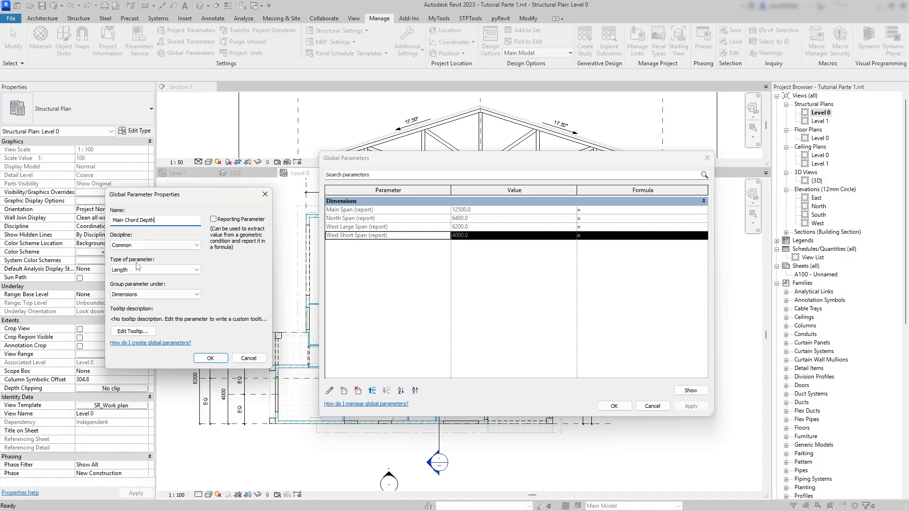
click(204, 360)
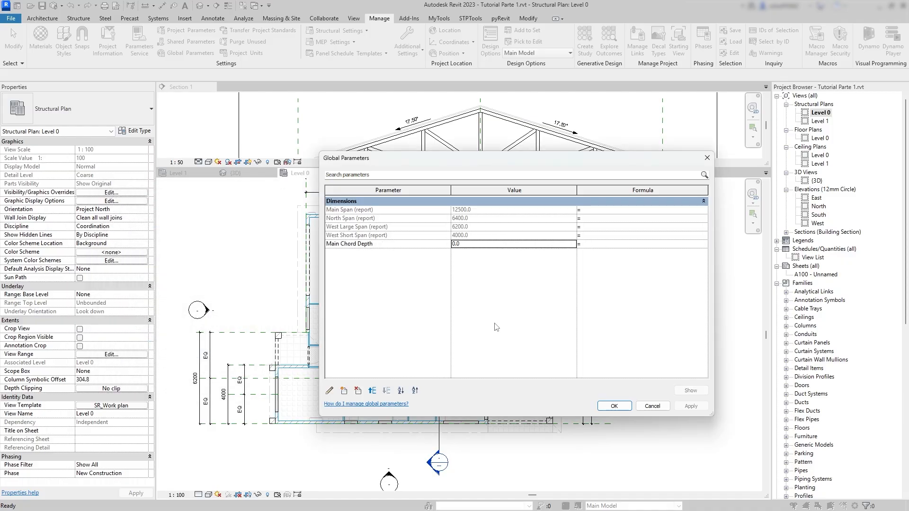
click(468, 244)
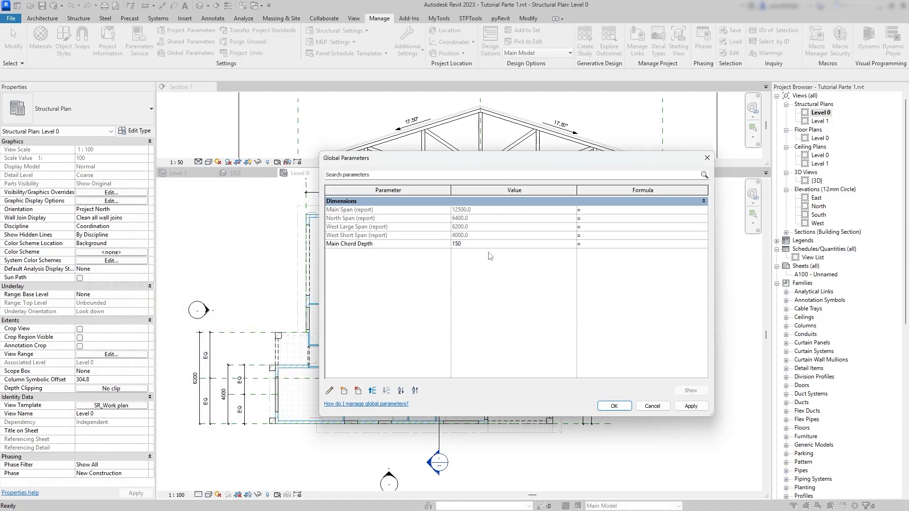
- Create two global length parameters under Dimensions named Main Web Depth and Truss Thickness
key(Tab)
click(344, 391)
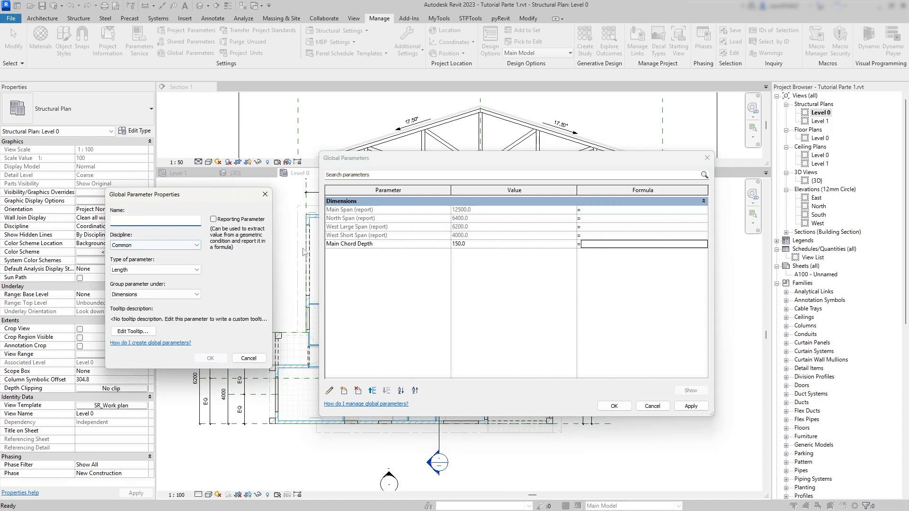
text(main)
text(n Web Depth)
key(Return)
click(345, 391)
text(Trus)
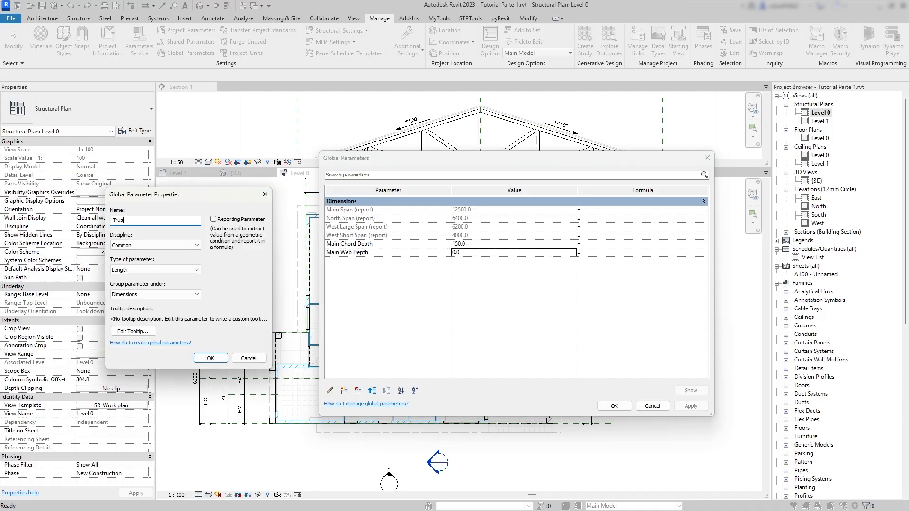
text(s Thickness)
key(Return)
- Set Main Web Depth to 100 and Truss Thickness to 65, and accept the global parameters
click(496, 250)
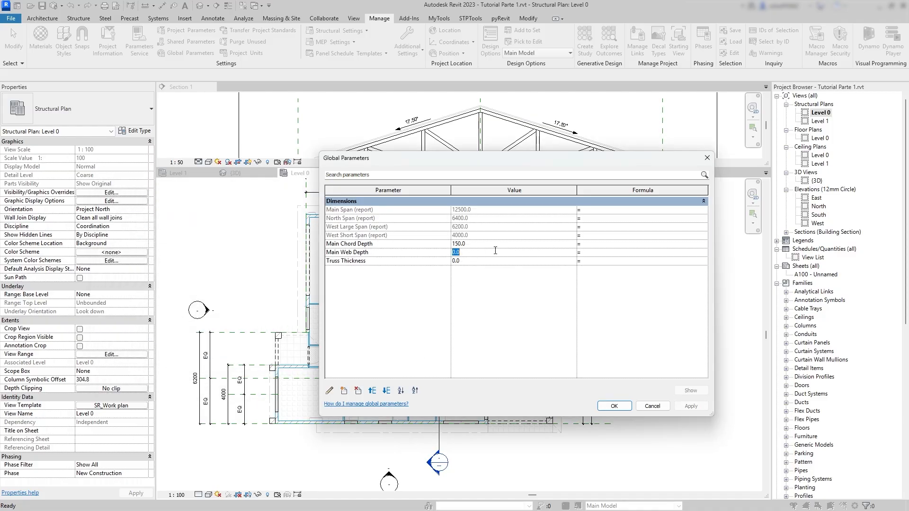
click(478, 262)
text(60)
key(Return)
click(616, 408)
- Rename the type of the standard truss in Section 1 to S1 and set its Type Mark to S1
scroll(397, 314, down, 2)
drag(404, 168, 417, 318)
middle_drag(467, 183, 437, 228)
scroll(449, 239, up, 1)
click(422, 204)
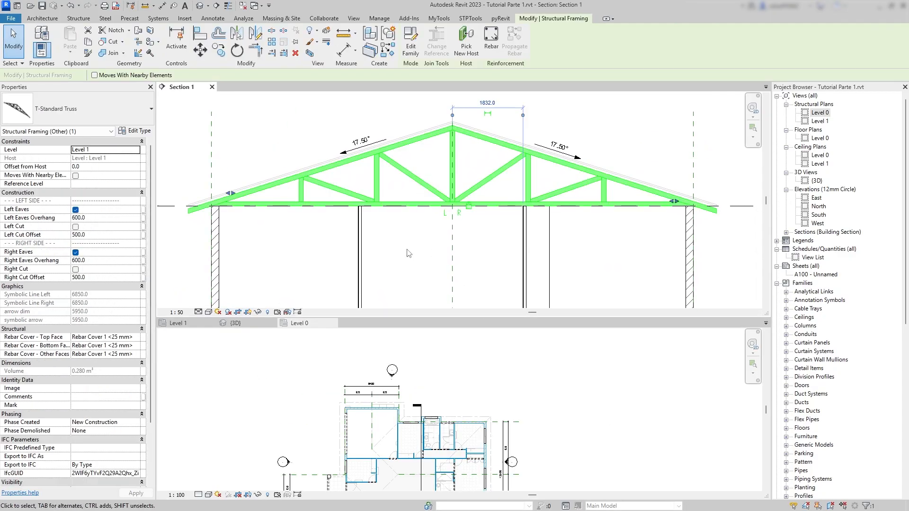
click(141, 132)
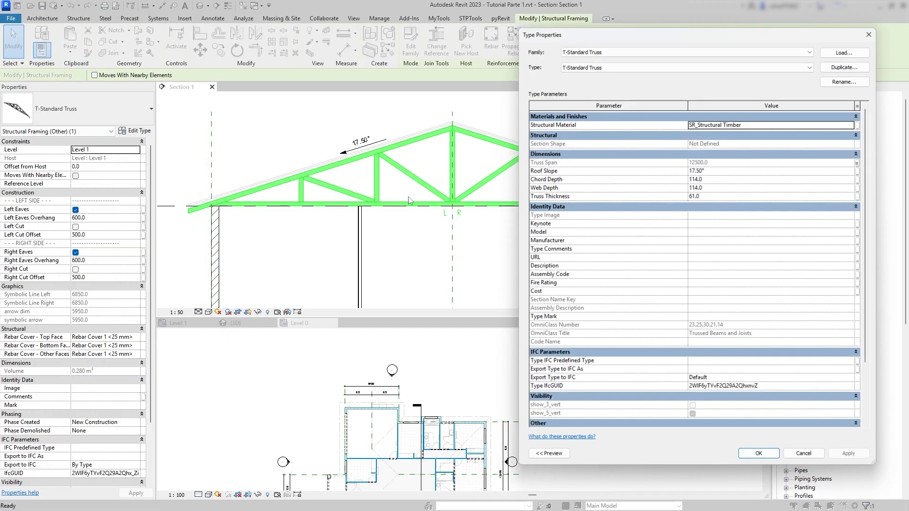
click(840, 82)
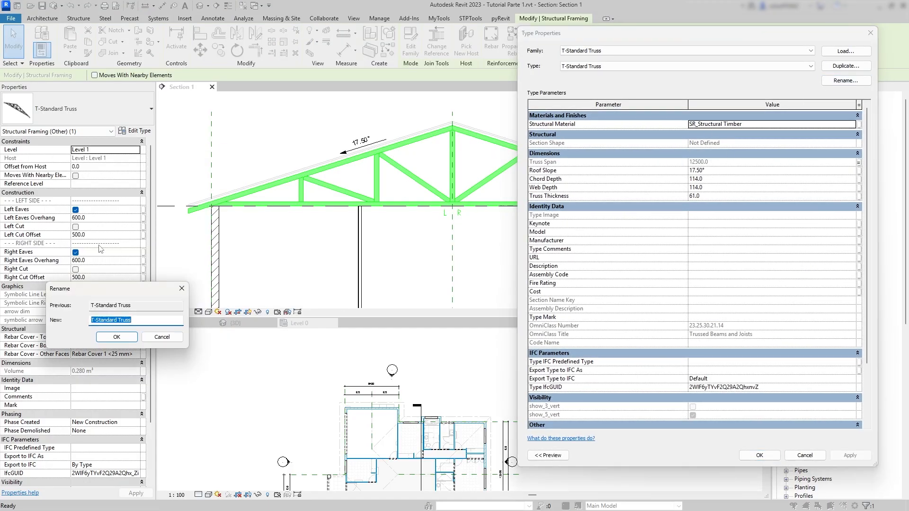
click(133, 321)
text(S1)
click(117, 337)
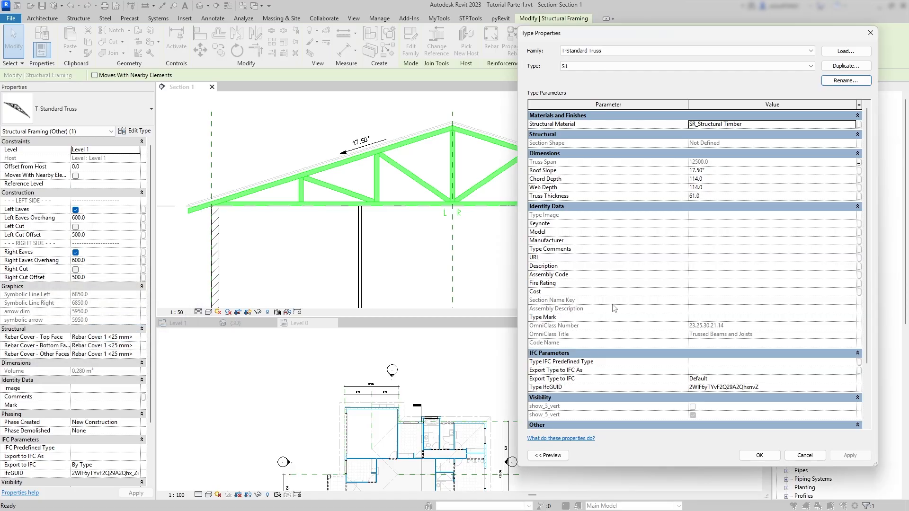
click(691, 317)
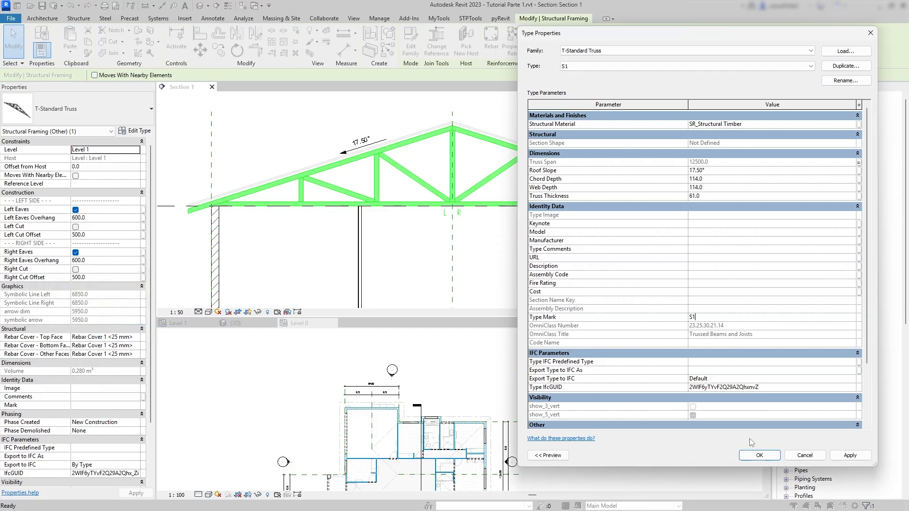
click(850, 455)
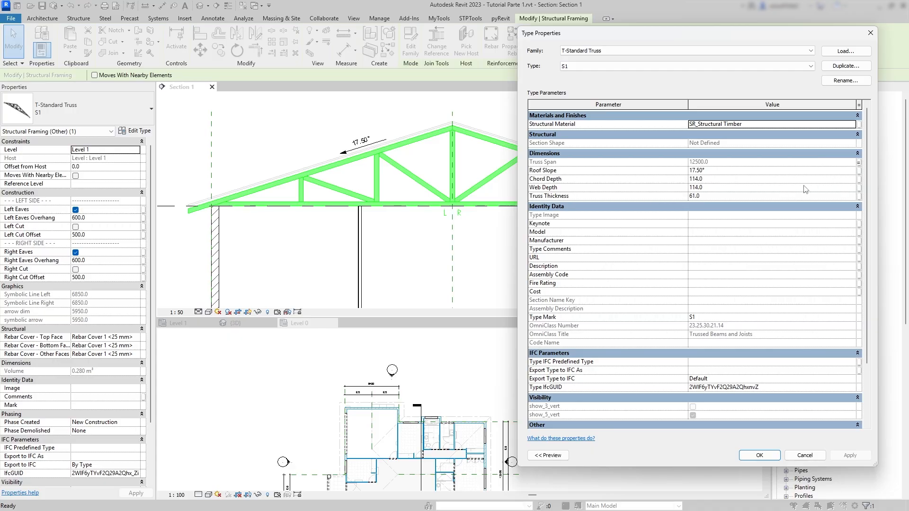
- Check which global parameters are associated with or available for the S1 truss's Truss Span and Roof Slope
click(858, 163)
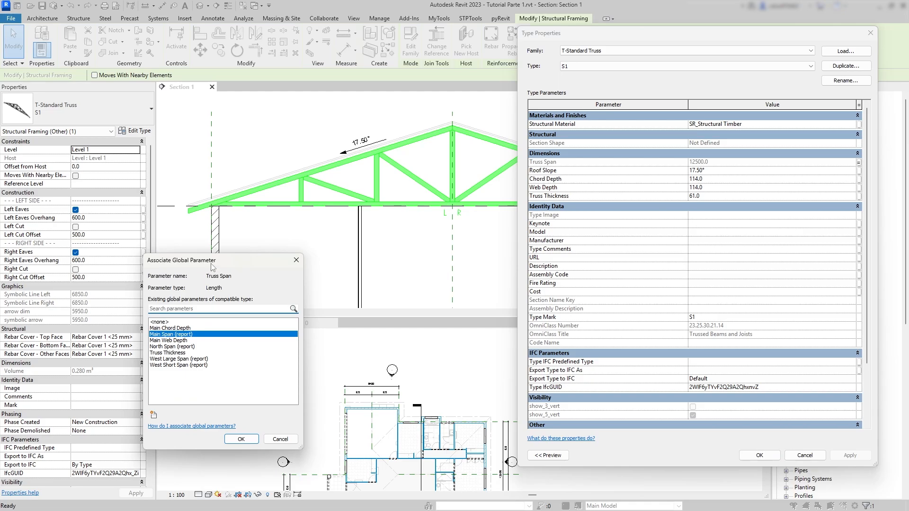
drag(212, 267, 671, 243)
click(696, 415)
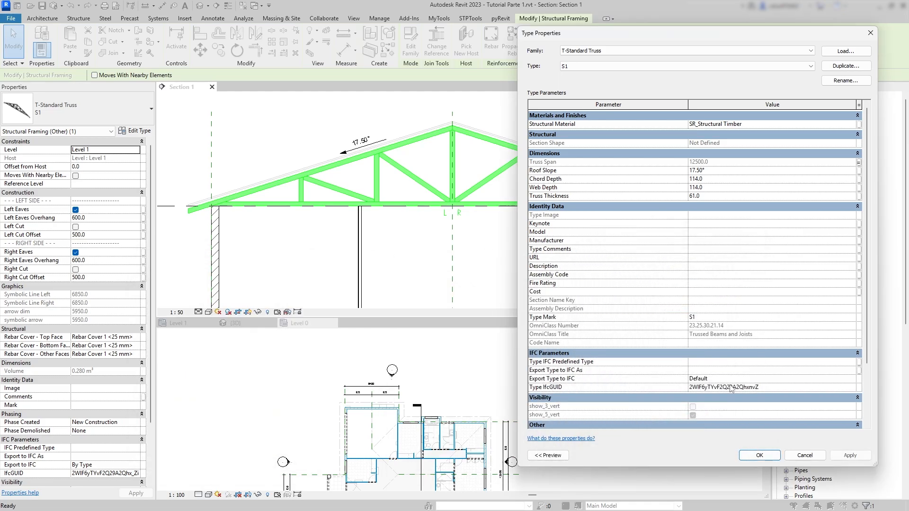
click(858, 171)
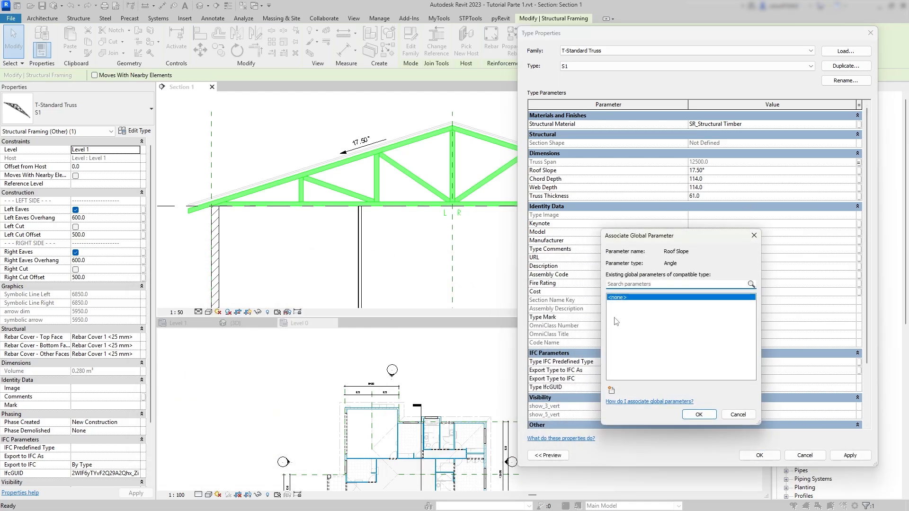
click(699, 415)
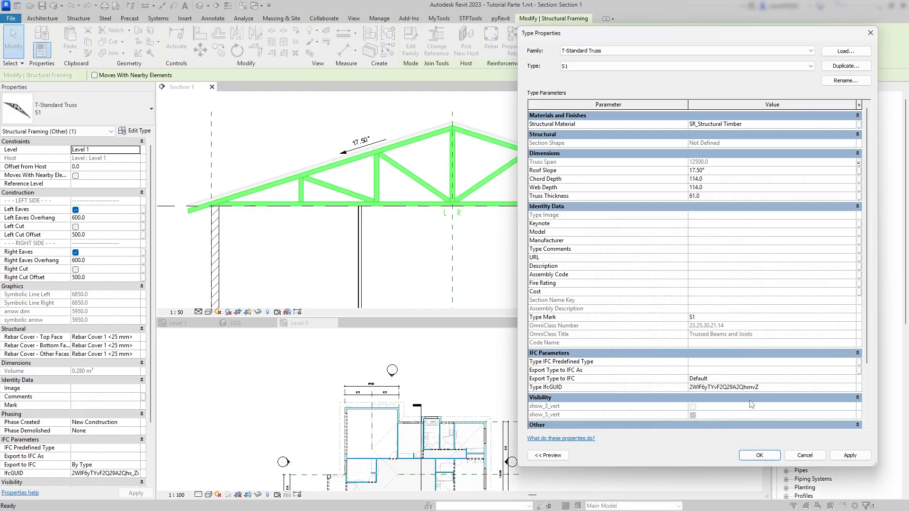
click(760, 455)
key(Escape)
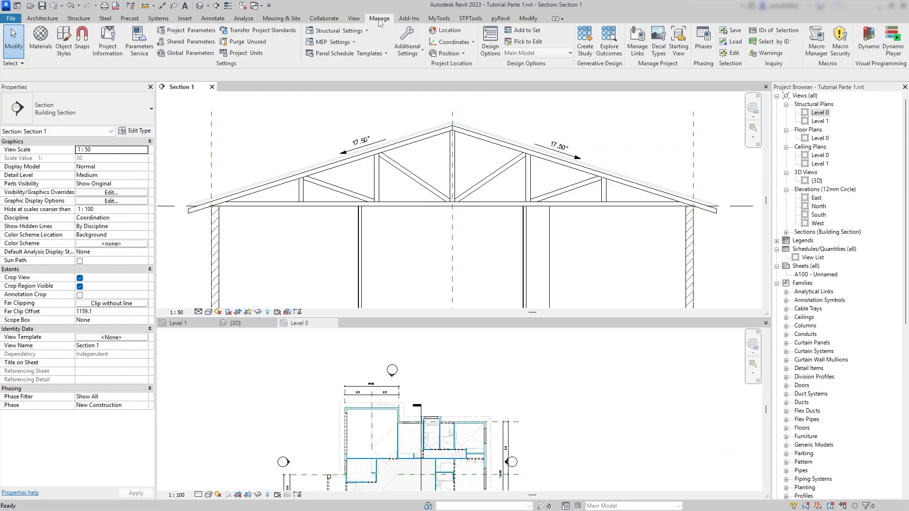
- Create a global parameter named Roof Pitch of type Angle, grouped under Dimensions
click(187, 53)
click(344, 391)
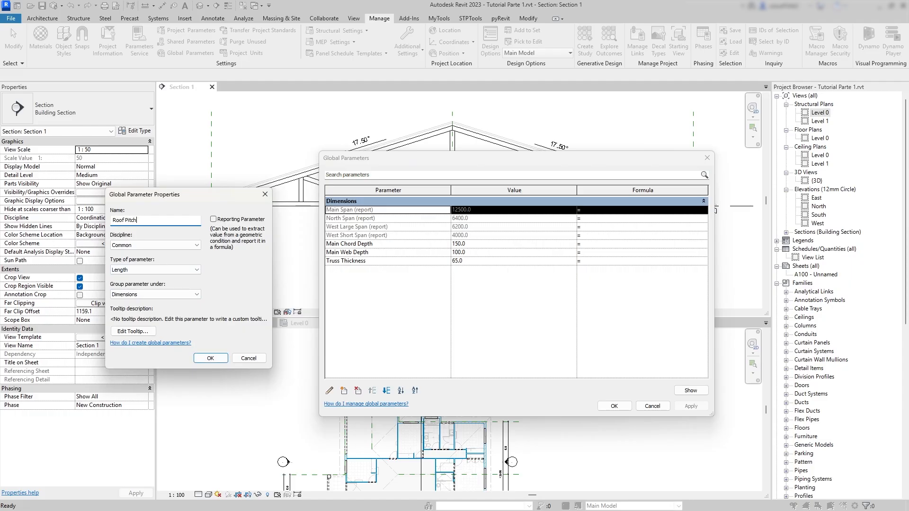
click(137, 270)
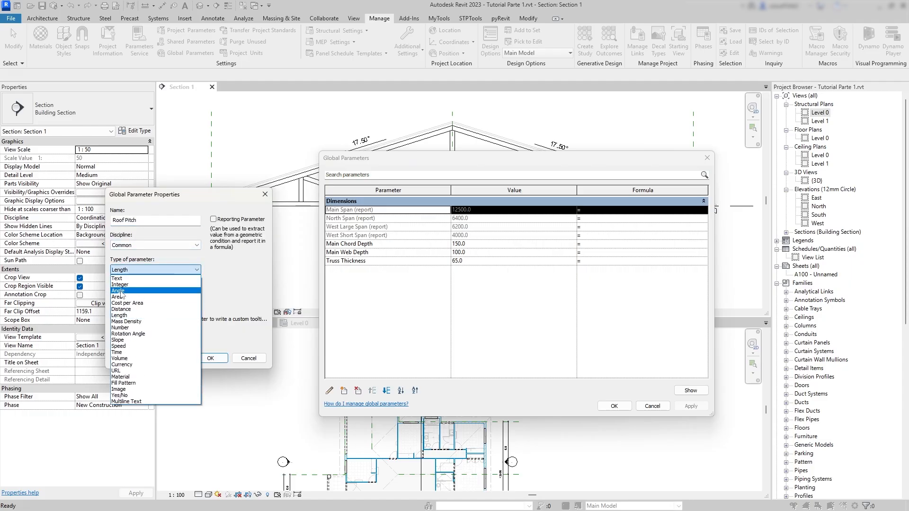
click(121, 292)
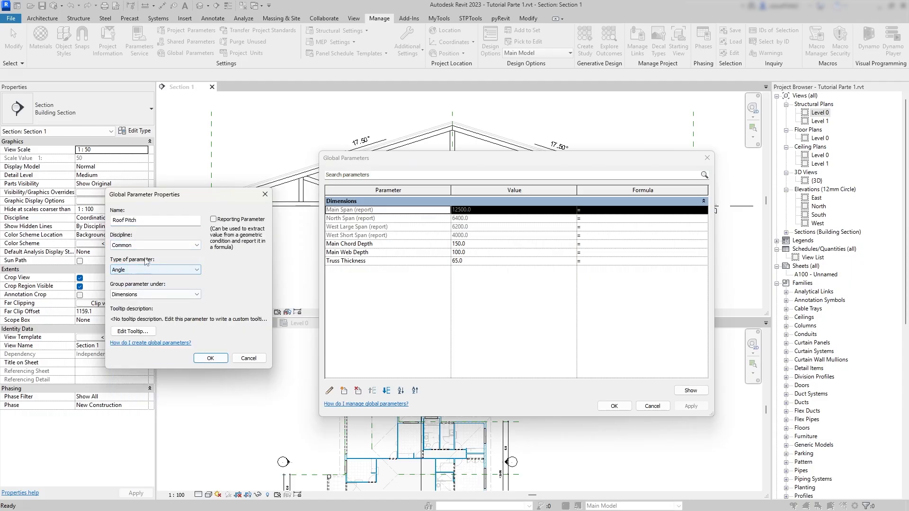
click(210, 358)
- Reorder the global parameters so that Roof Pitch comes first in the Dimensions group
click(344, 270)
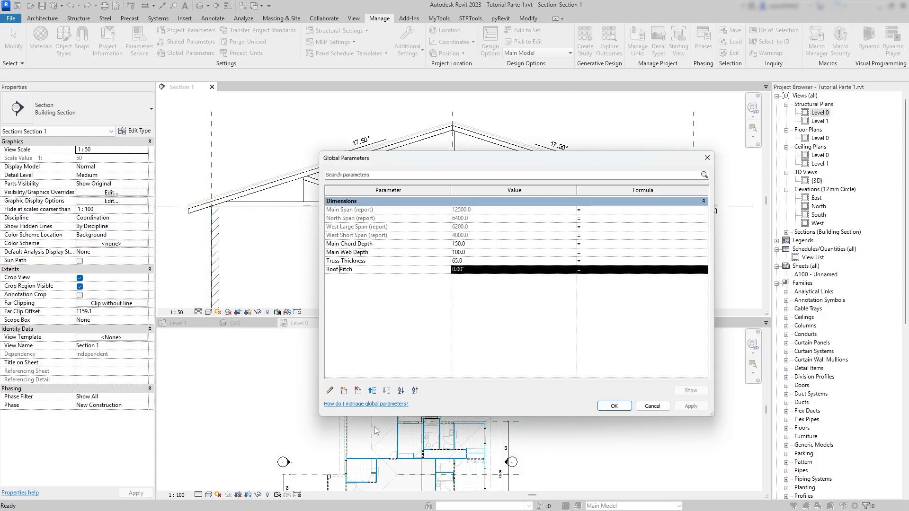
click(374, 392)
click(373, 392)
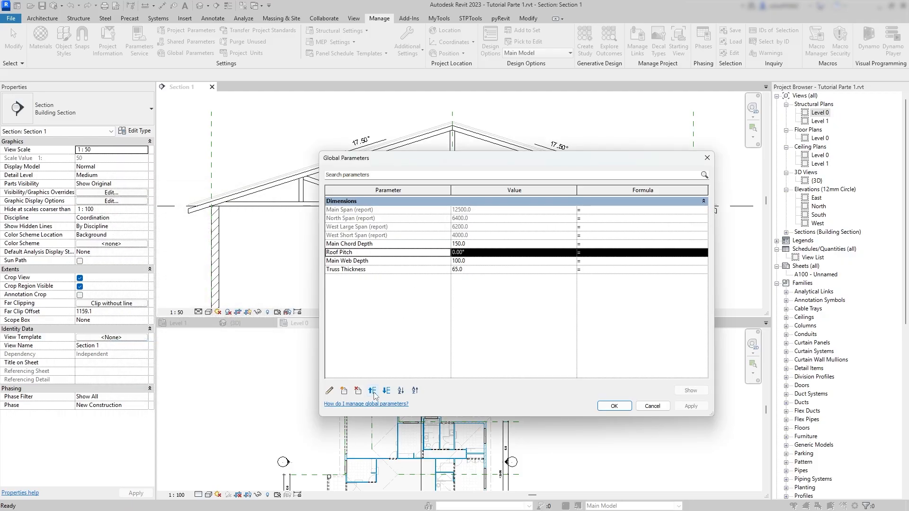
click(373, 392)
click(373, 392)
click(373, 391)
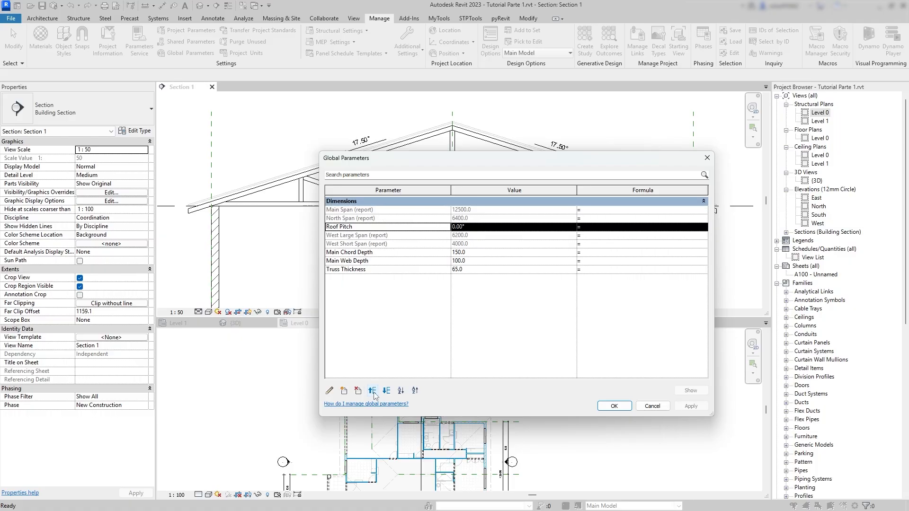
click(373, 392)
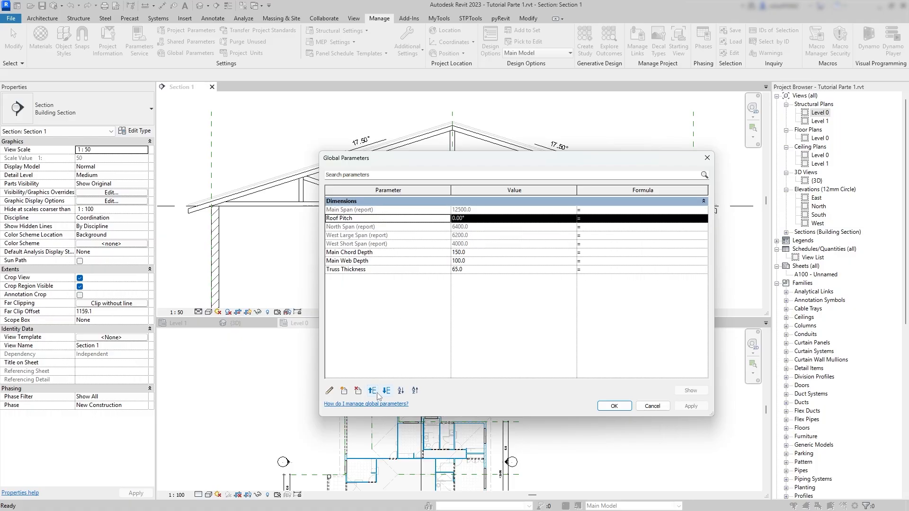
click(373, 392)
- Set the Roof Pitch global parameter to 17.50° and accept the global parameters
click(482, 211)
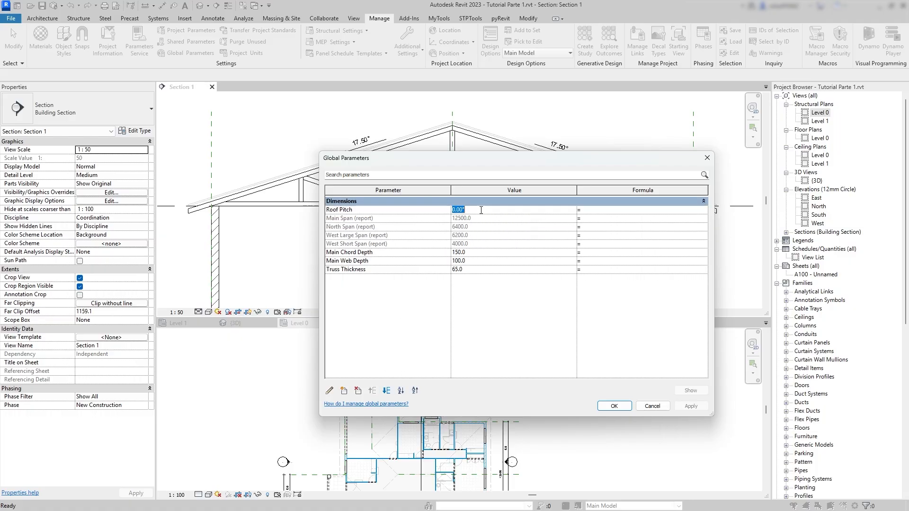
text(17.50)
key(Tab)
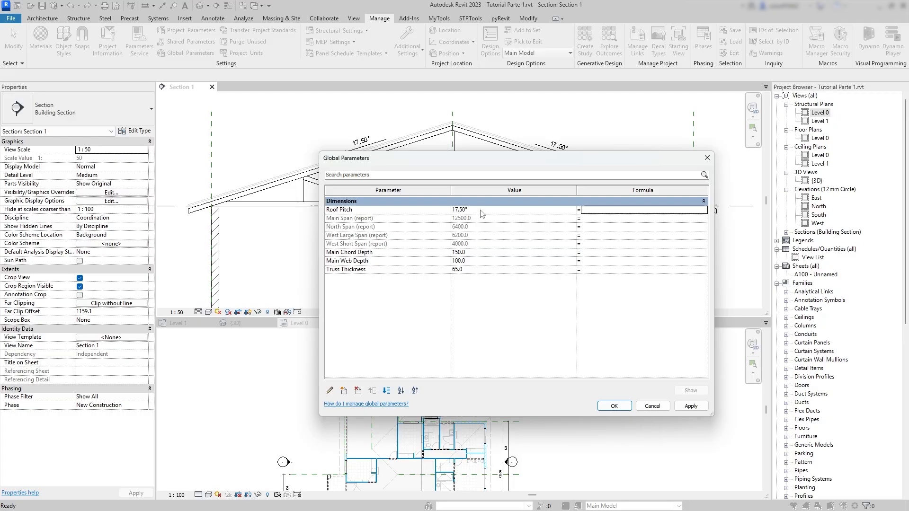
click(612, 406)
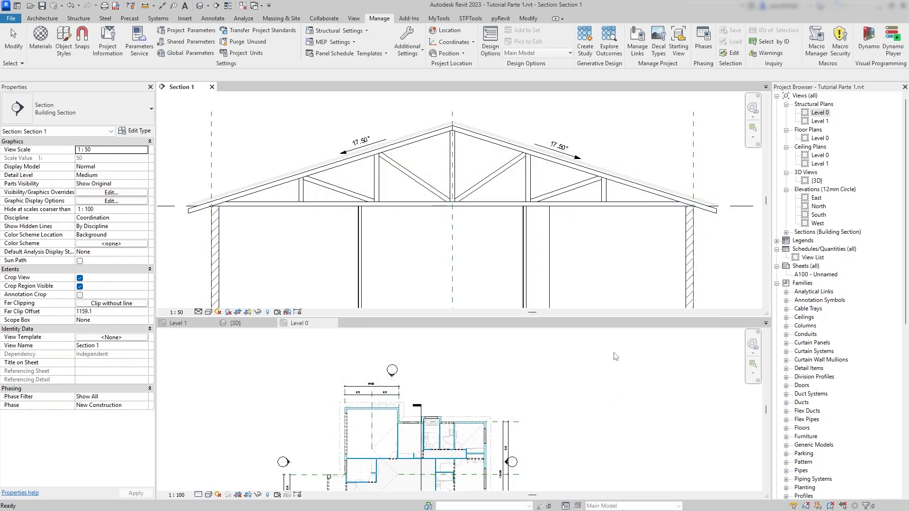
- Associate the S1 truss type's Roof Slope with the Roof Pitch global parameter
click(433, 185)
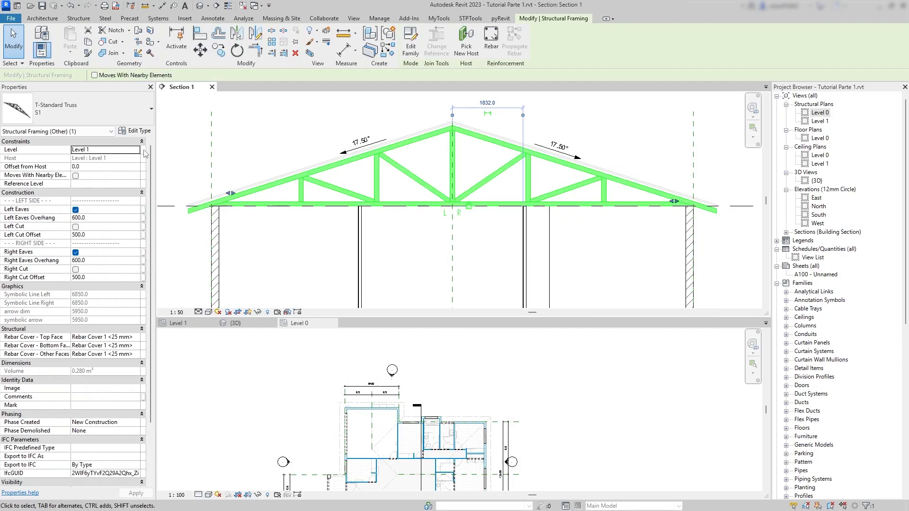
click(135, 131)
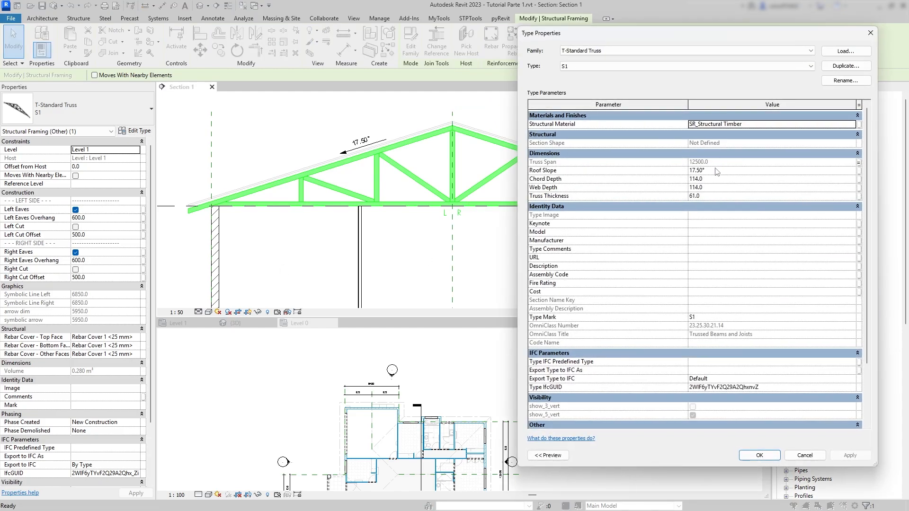
click(859, 172)
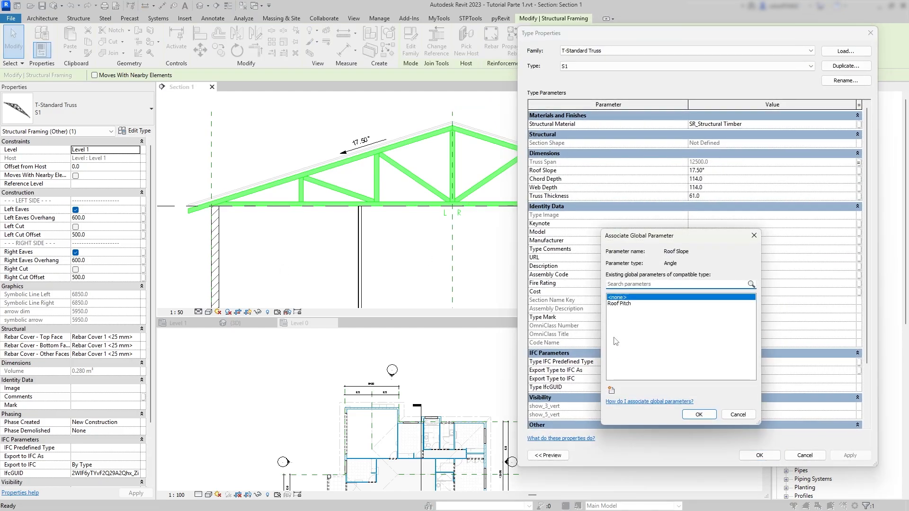
click(624, 303)
click(699, 415)
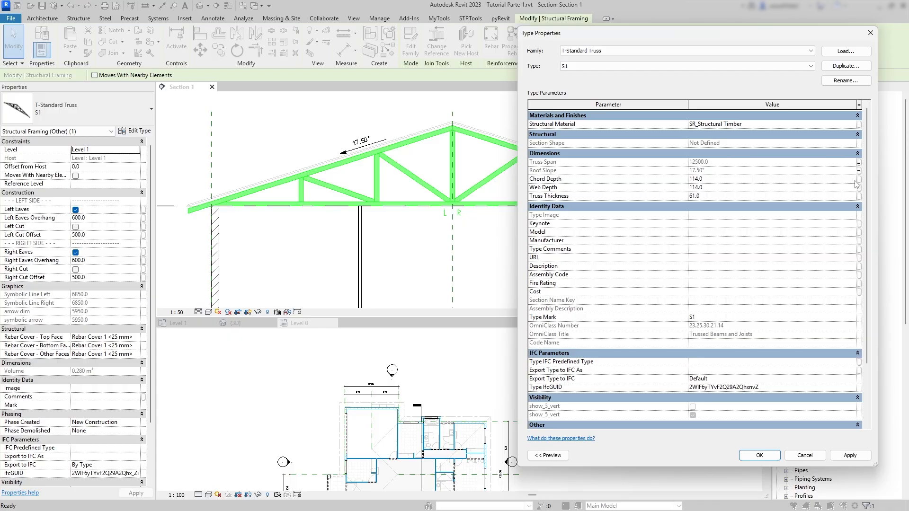
- Associate the S1 type's Chord Depth, Web Depth and Truss Thickness with Main Chord Depth, Main Web Depth and the Truss Thickness global parameter
click(858, 179)
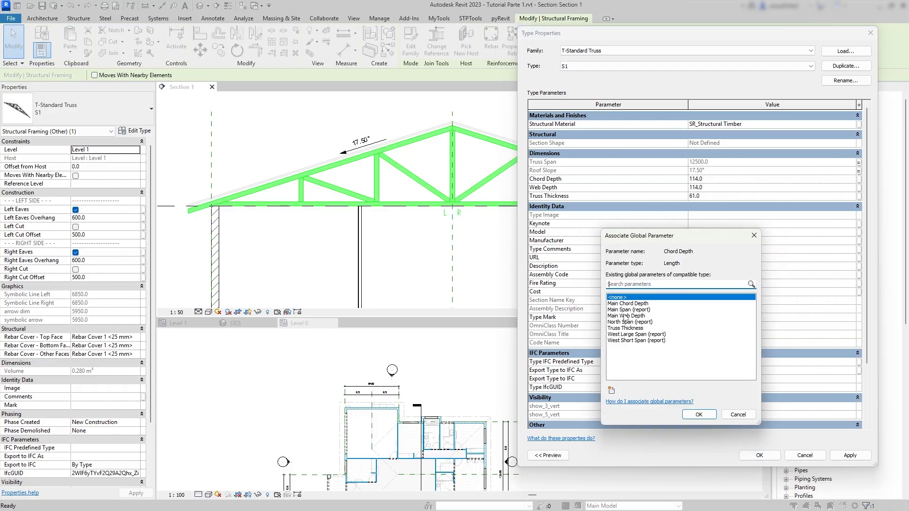
double_click(628, 304)
click(859, 187)
double_click(626, 316)
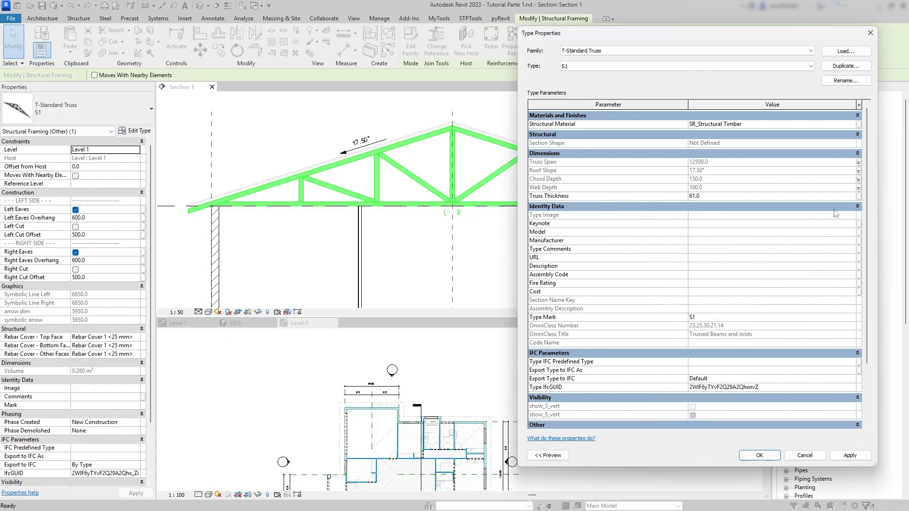
click(859, 196)
click(625, 328)
click(699, 414)
click(759, 456)
click(410, 263)
- Move the roof down in Section 1 so the underside of its ridge meets the apex of the truss's top chord
scroll(452, 127, up, 5)
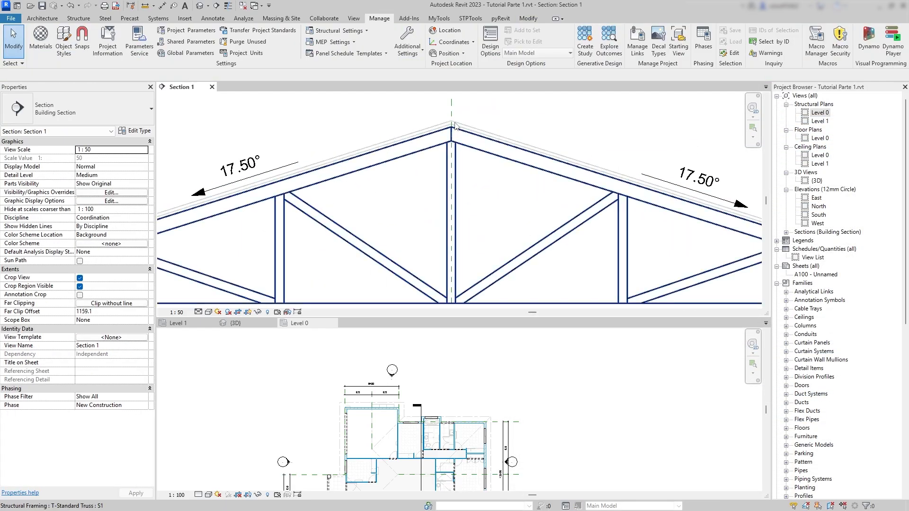
click(445, 129)
scroll(473, 128, up, 2)
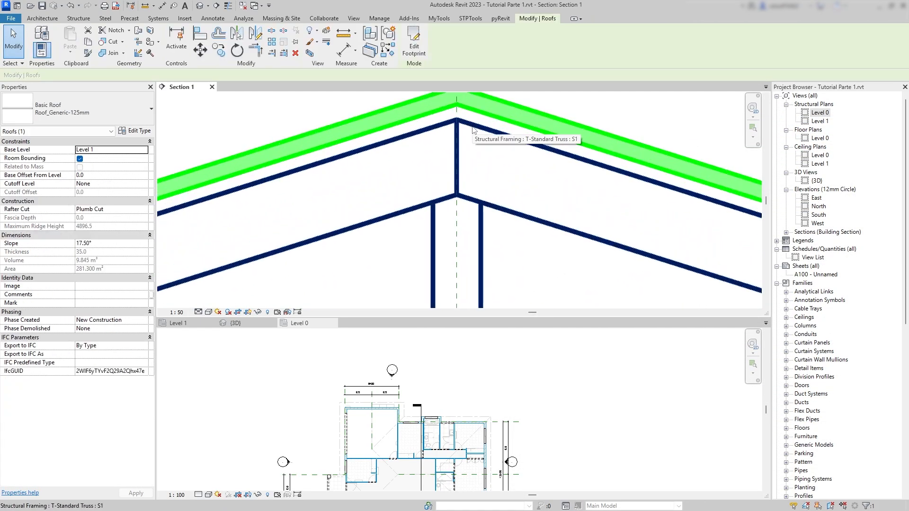
middle_drag(473, 128, 467, 171)
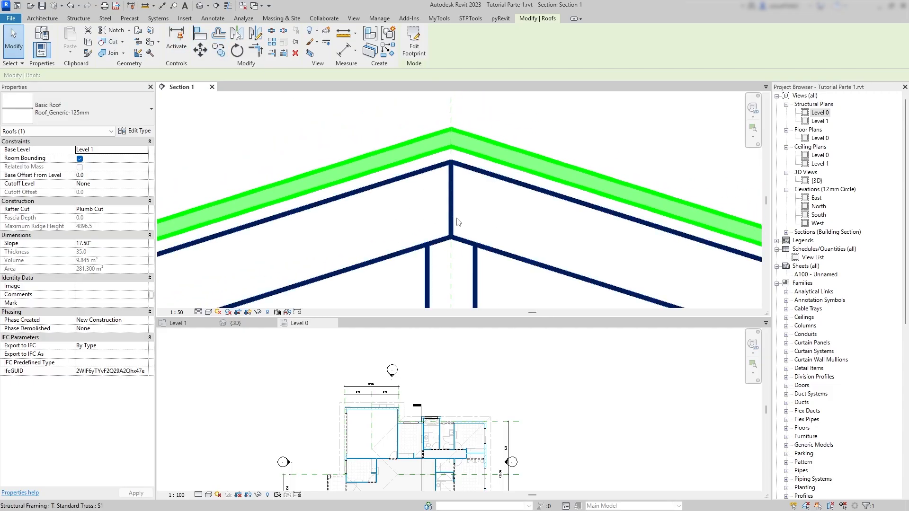
click(199, 50)
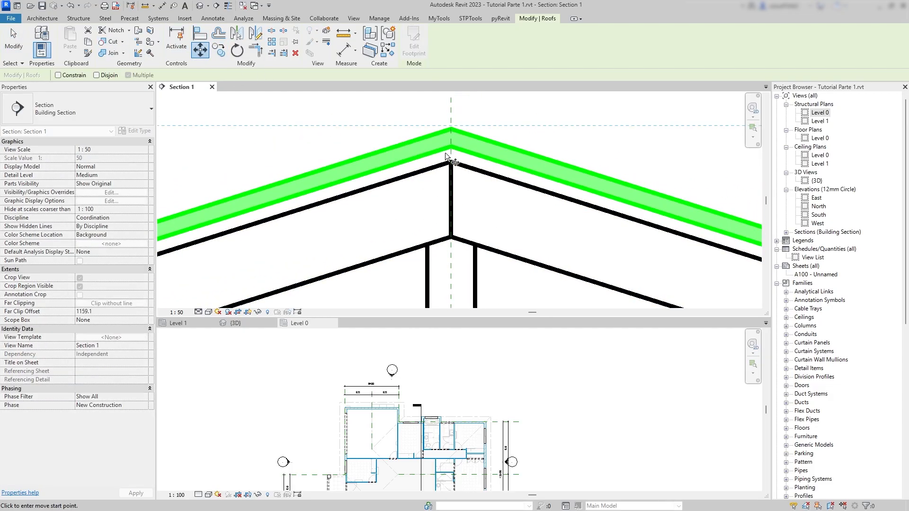
click(451, 149)
click(452, 163)
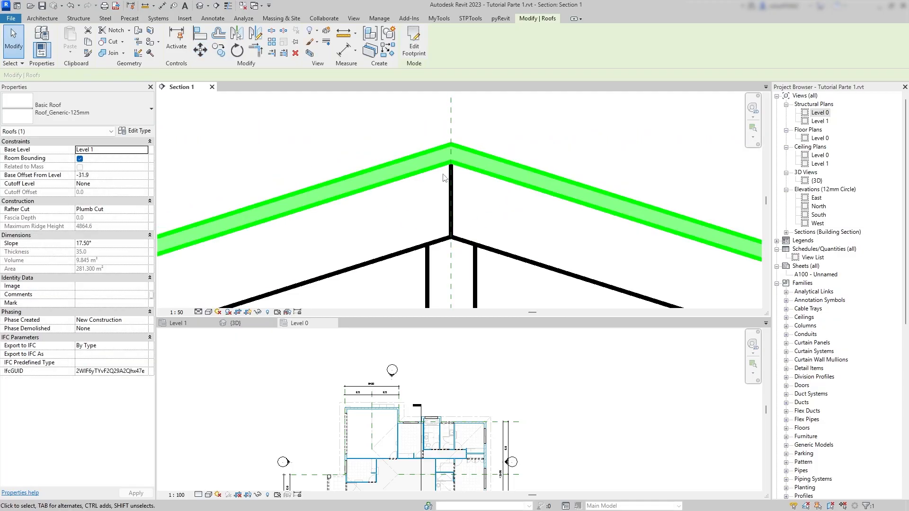
- Move the roof up 40 mm from the truss apex in Section 1
key(Escape)
click(451, 165)
key(m)
key(v)
click(453, 164)
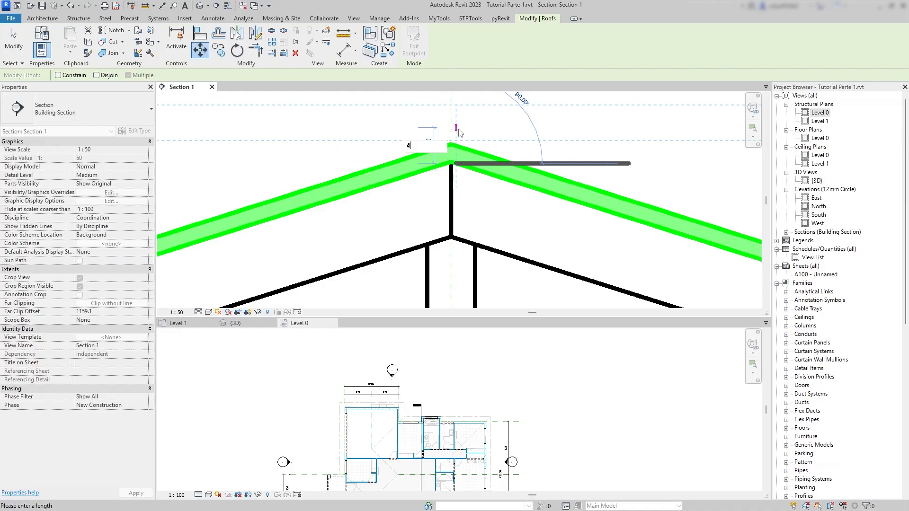
click(452, 146)
click(418, 210)
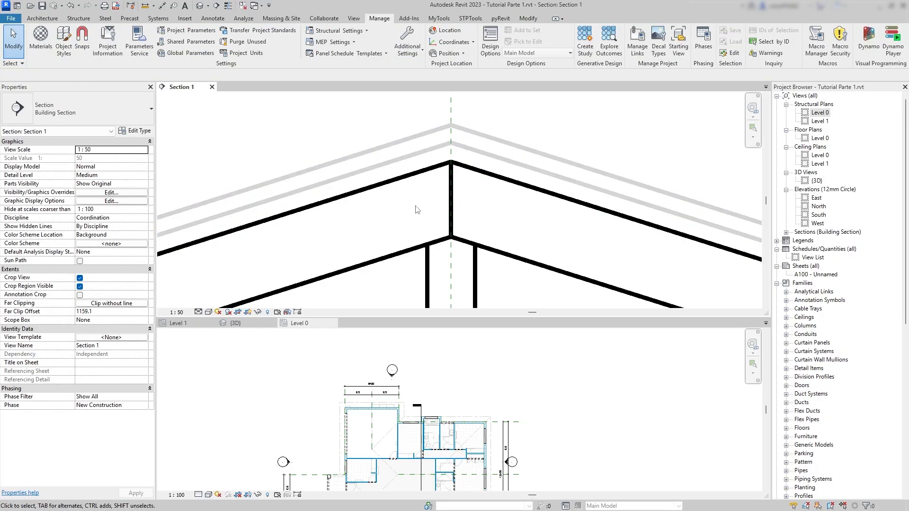
- Add a layer to the roof type's assembly and set the Metal, Sheeting Rails layer's function to Finish 1 [4]
click(405, 165)
click(136, 131)
click(741, 124)
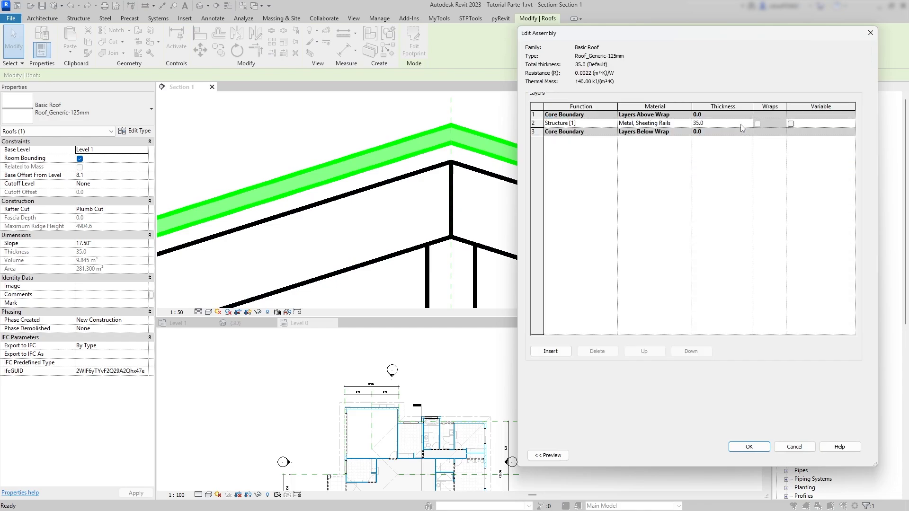
click(551, 351)
click(611, 124)
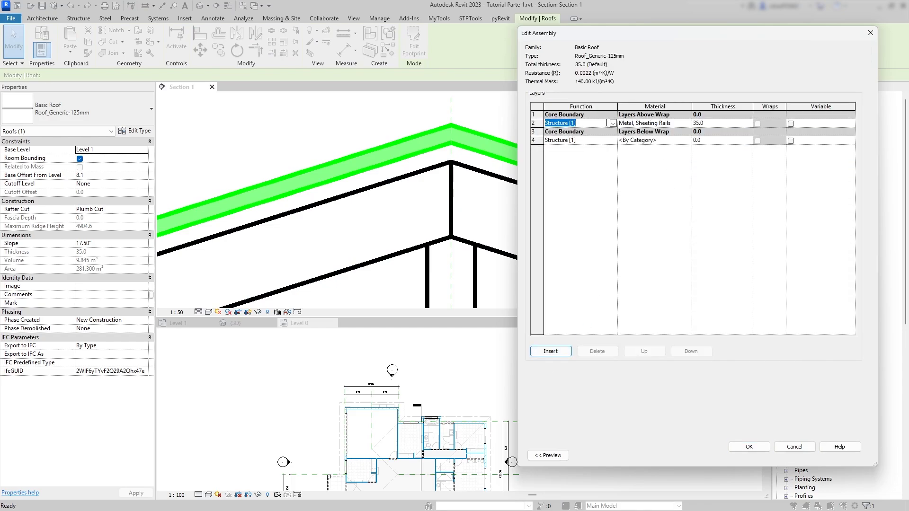
click(613, 124)
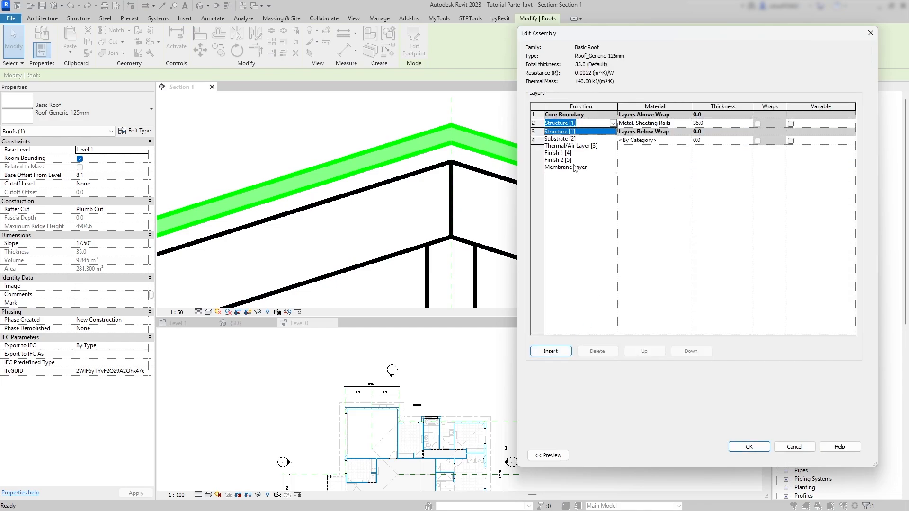
click(566, 154)
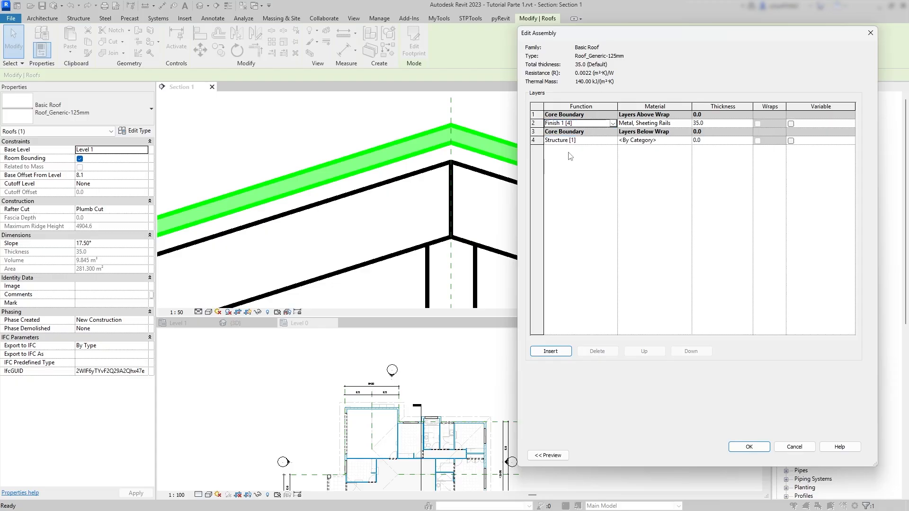
- Give the new Structure [1] layer a thickness of 40 mm and the Air material, and accept the roof type's changes
click(609, 142)
click(612, 141)
click(608, 142)
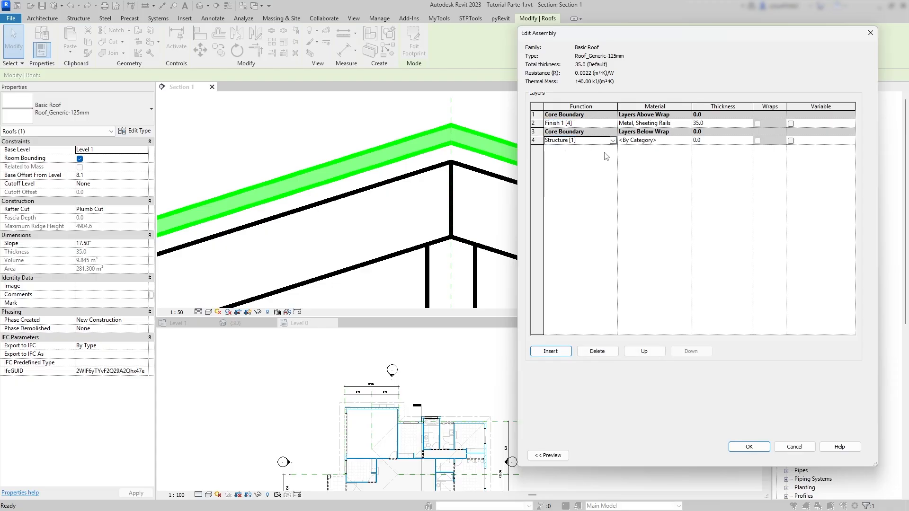
click(713, 141)
text(40)
key(Tab)
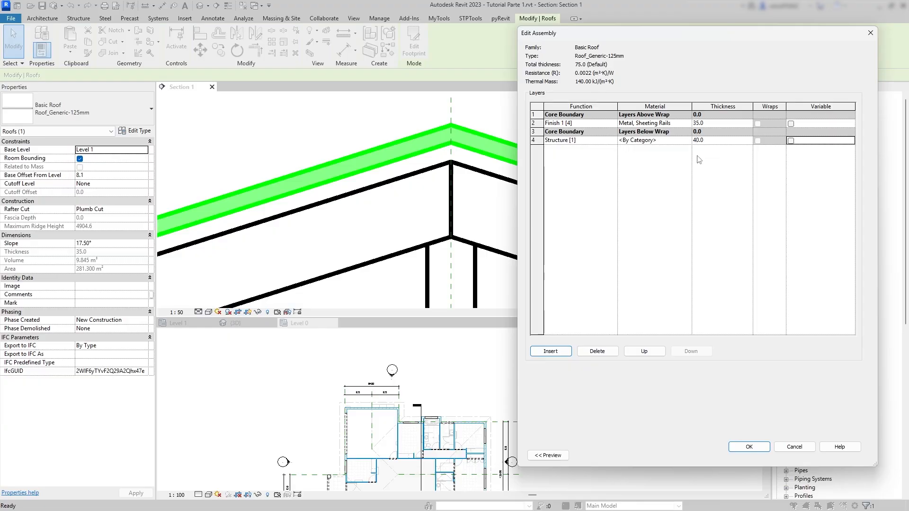
click(687, 141)
scroll(244, 190, up, 10)
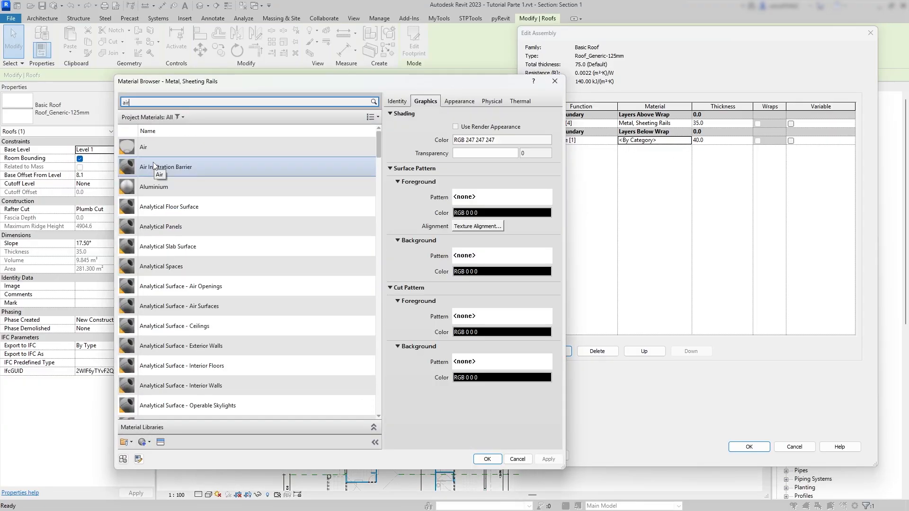
click(154, 163)
click(488, 460)
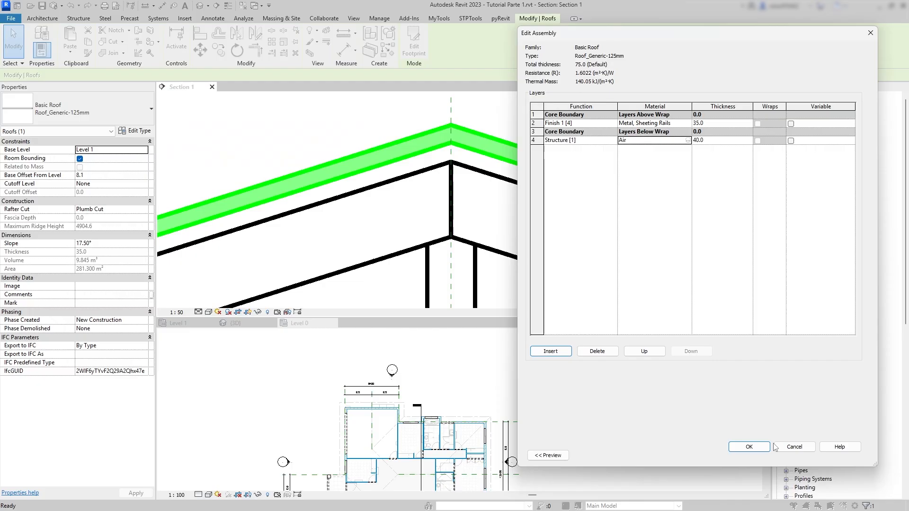
click(750, 447)
click(790, 495)
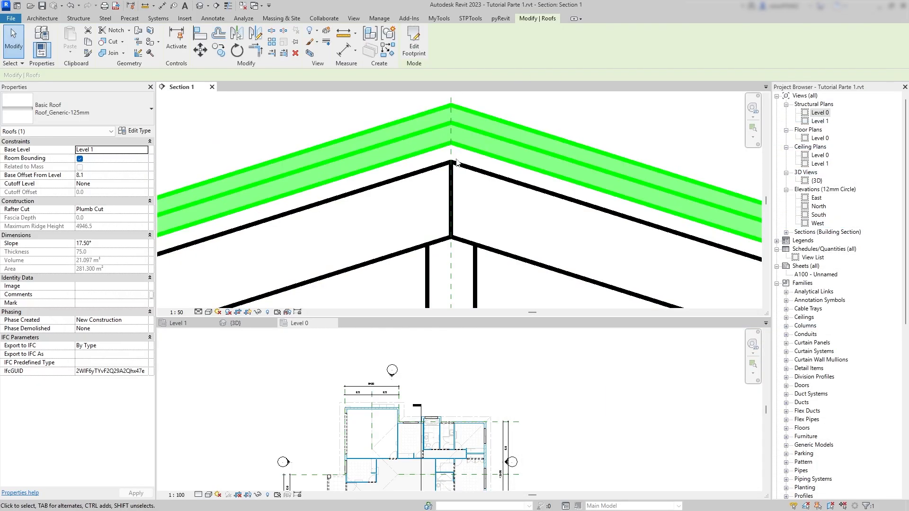
- Move the thickened roof down in Section 1 so the underside of its ridge meets the truss apex
key(m)
key(v)
click(451, 142)
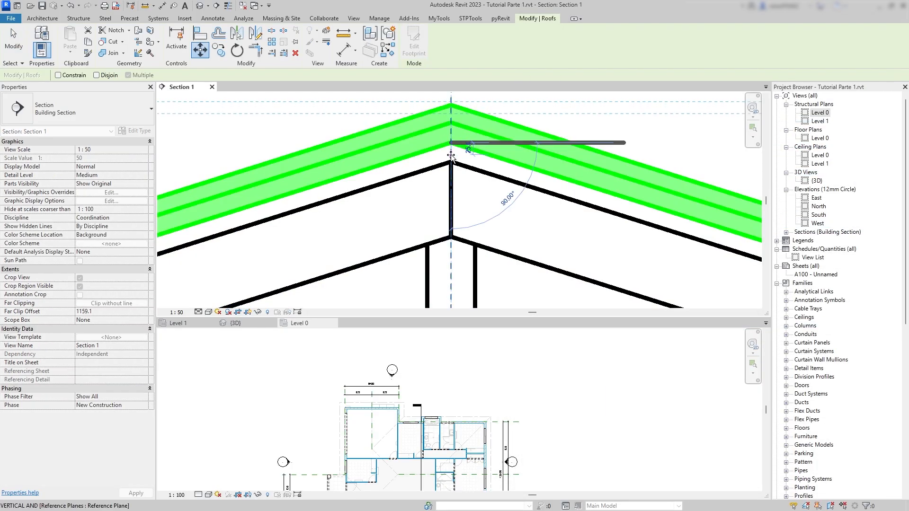
click(452, 165)
click(396, 195)
- Display thin lines in Section 1 and examine how the roof sits along the truss's top chords and eaves
key(t)
key(l)
scroll(396, 200, down, 2)
middle_drag(396, 200, 554, 156)
scroll(554, 156, down, 2)
scroll(518, 183, down, 2)
middle_drag(343, 247, 552, 178)
middle_drag(444, 223, 511, 198)
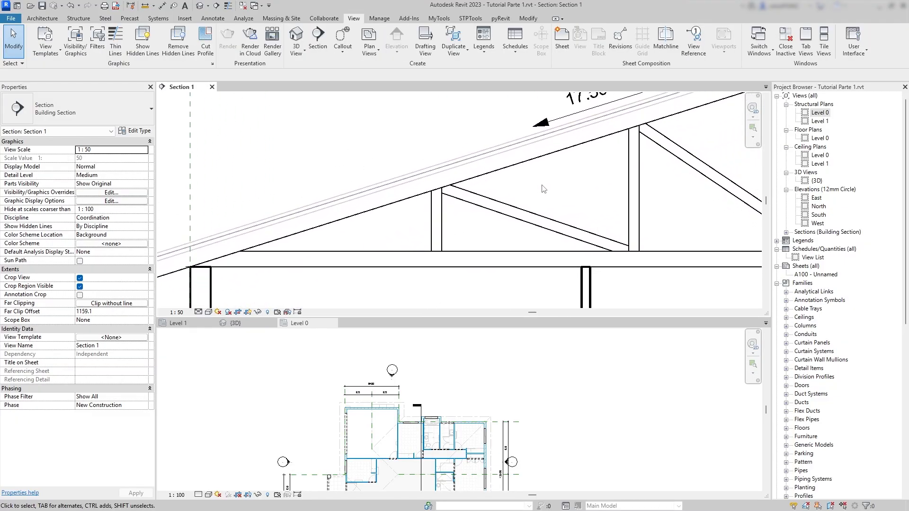
scroll(544, 189, down, 4)
middle_drag(625, 182, 484, 201)
scroll(484, 202, up, 2)
click(416, 182)
scroll(416, 179, down, 2)
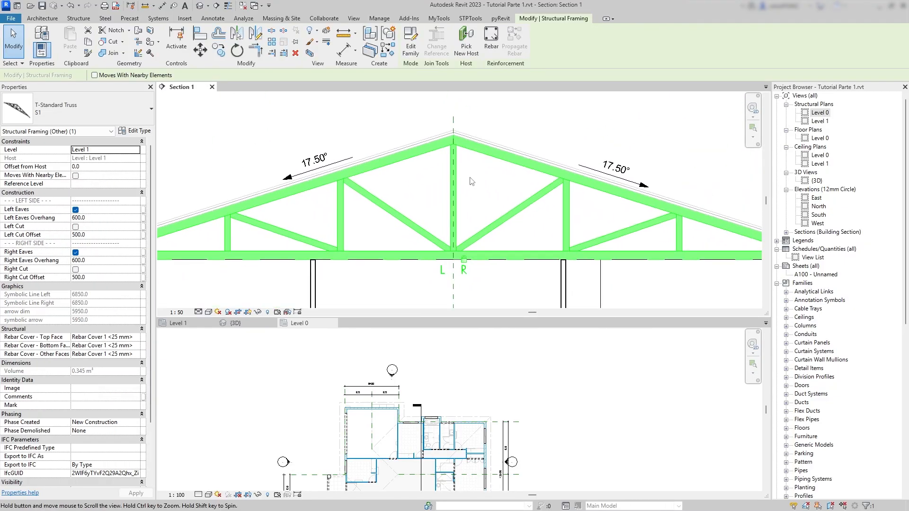
click(475, 178)
- Set the Roofs category's surface transparency to 90% in the 3D view
click(235, 323)
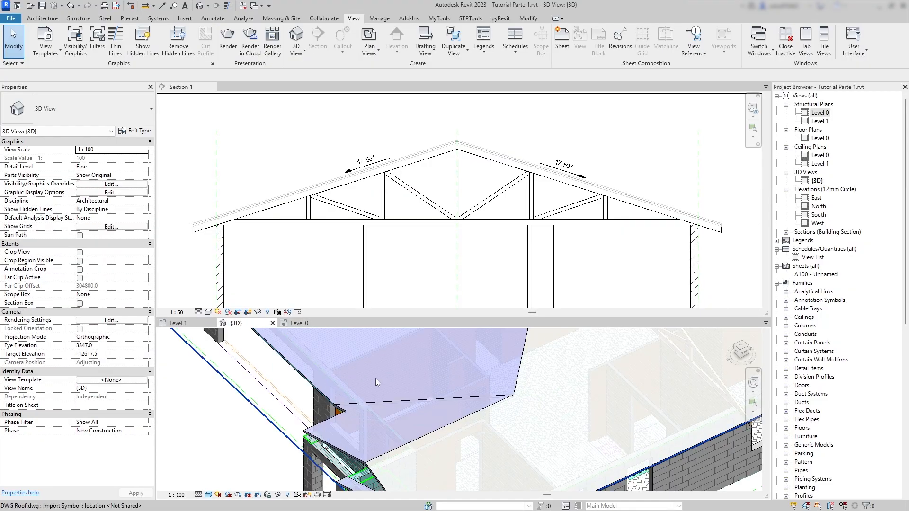
shift+middle_drag(462, 408, 215, 431)
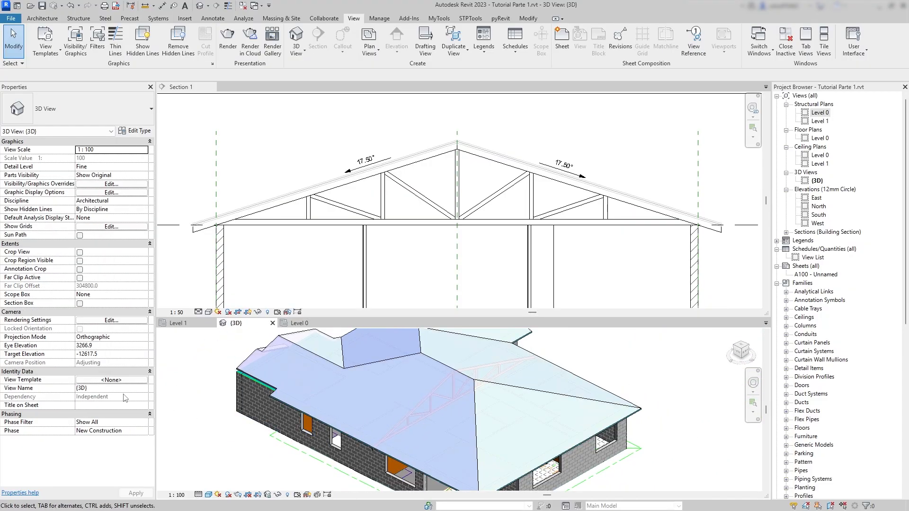
click(76, 42)
scroll(545, 258, down, 15)
double_click(566, 217)
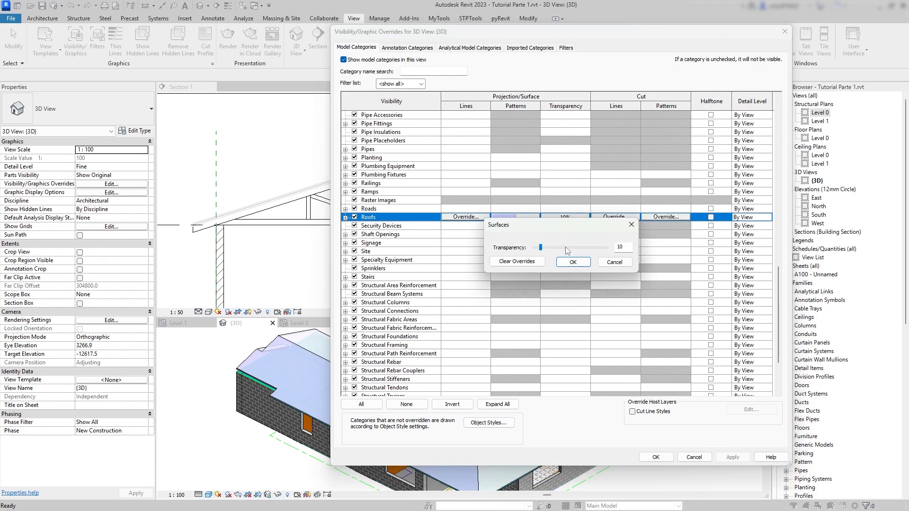
click(587, 262)
click(655, 457)
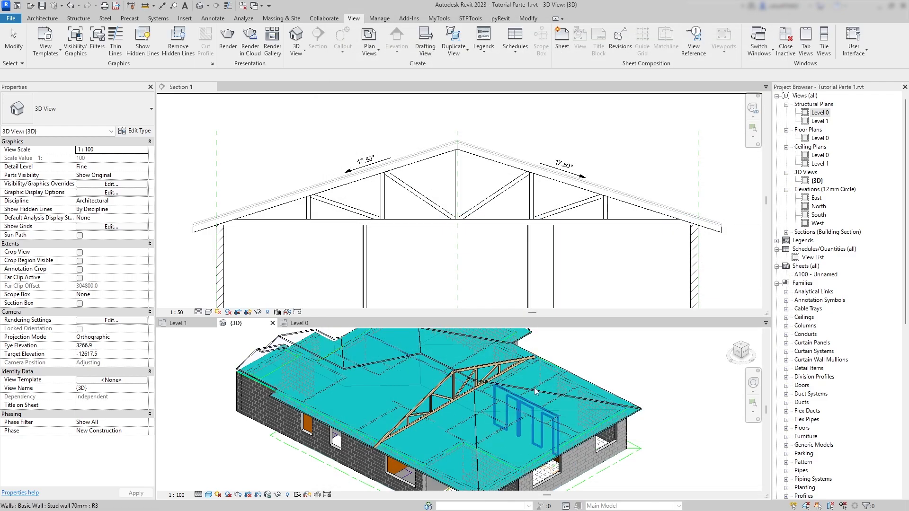
- Hide the flat teal surface at wall-top level in the 3D view, temporarily hiding the roof to reach it and restoring it
drag(556, 317, 556, 251)
shift+middle_drag(474, 397, 413, 341)
click(342, 345)
scroll(582, 363, up, 3)
shift+middle_drag(604, 379, 538, 436)
key(Escape)
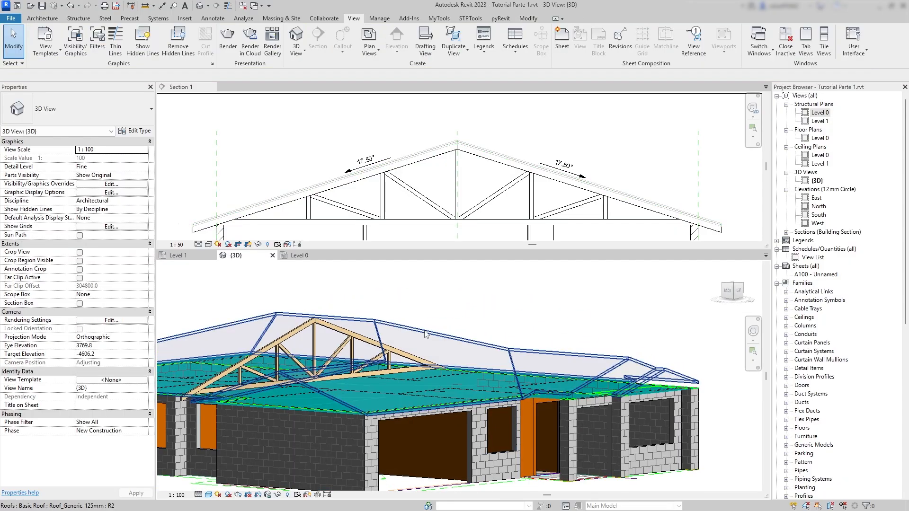
click(428, 362)
key(h)
key(h)
click(512, 375)
key(e)
key(h)
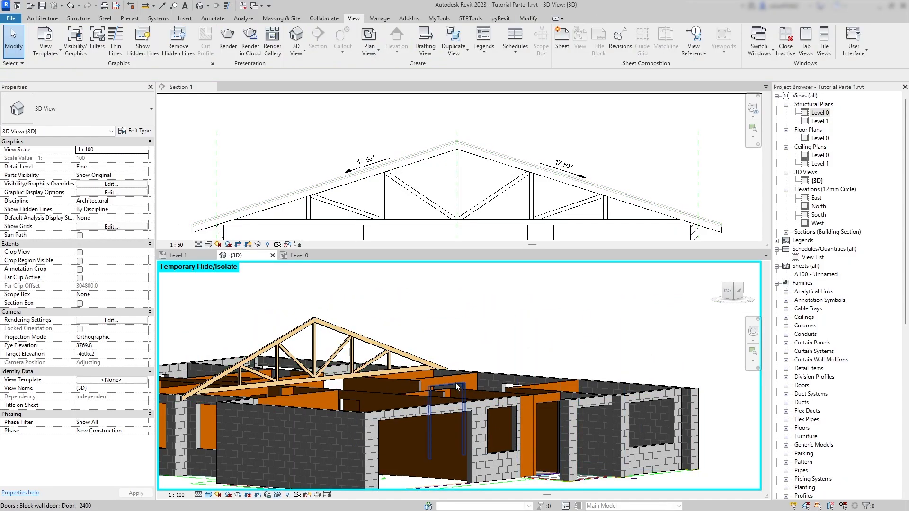
key(h)
key(r)
- Reduce the Roofs category's surface transparency to 70% in the 3D view
shift+middle_drag(457, 334, 429, 400)
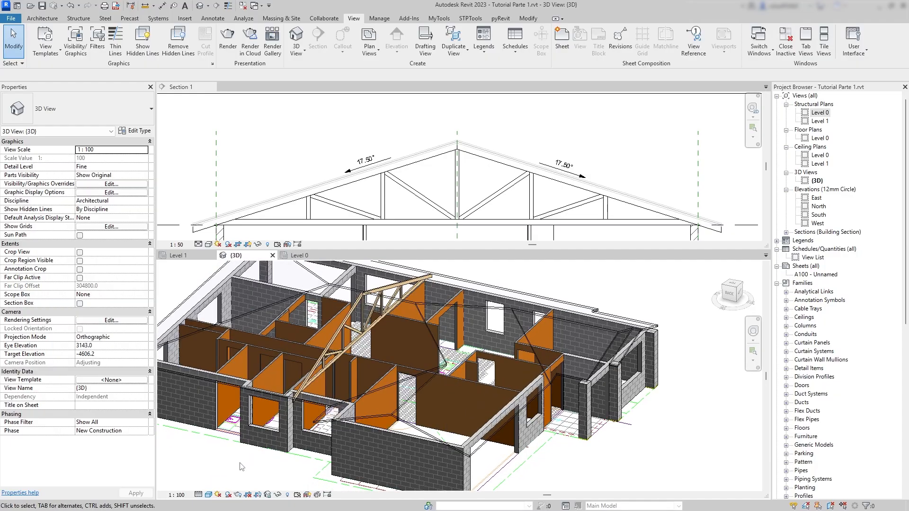
click(78, 43)
scroll(373, 269, down, 16)
click(567, 285)
click(566, 285)
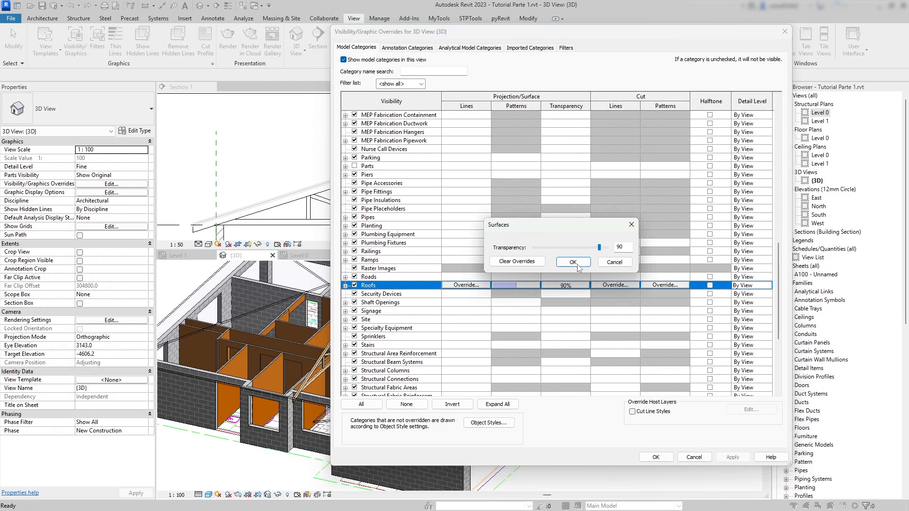
click(573, 262)
click(656, 457)
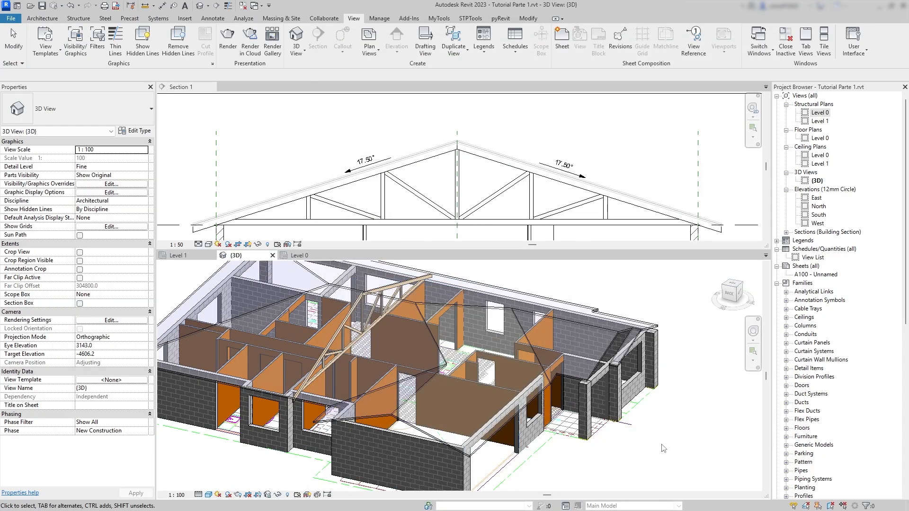
- Set the Roofs category's surface transparency to 40% in the 3D view and check the truss beneath the roof
shift+middle_drag(663, 448, 536, 418)
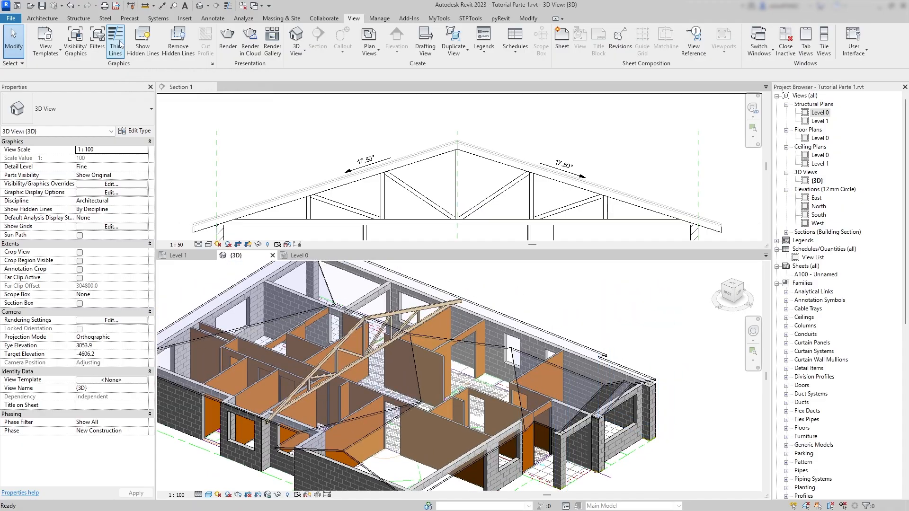
click(76, 41)
scroll(393, 270, down, 15)
click(567, 276)
click(567, 277)
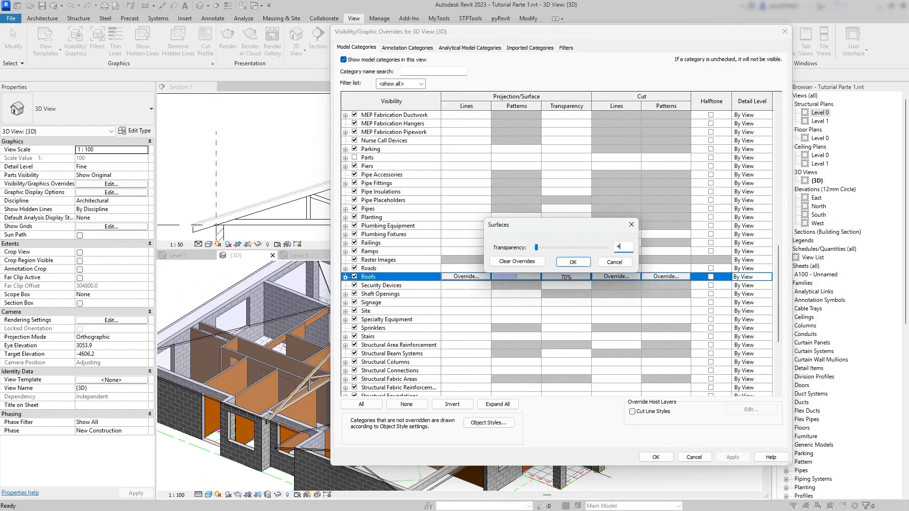
text(0)
key(Return)
click(654, 458)
mouse_move(412, 371)
shift+middle_down()
mouse_move(367, 379)
mouse_move(407, 384)
shift+middle_up()
click(353, 371)
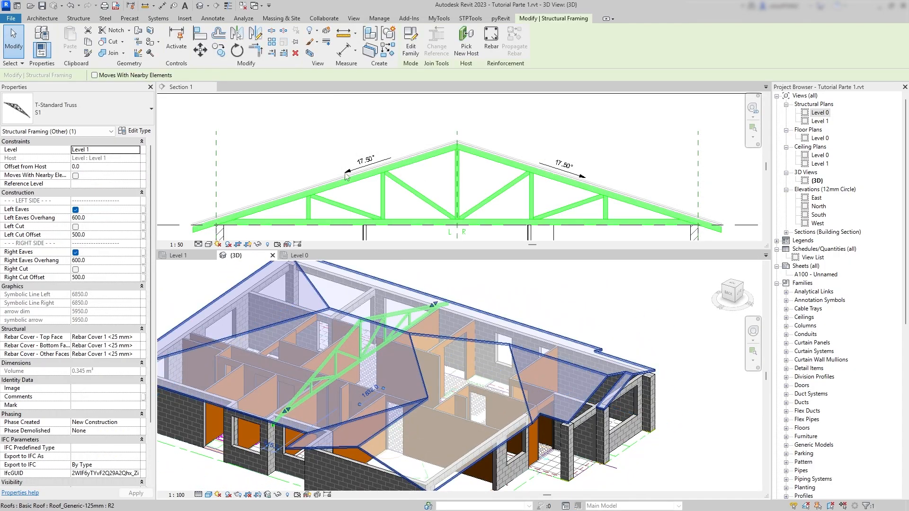
click(258, 137)
- Show the Level 1 structural plan, close the Section 1 view and frame the truss crossing the roof ridge
click(204, 256)
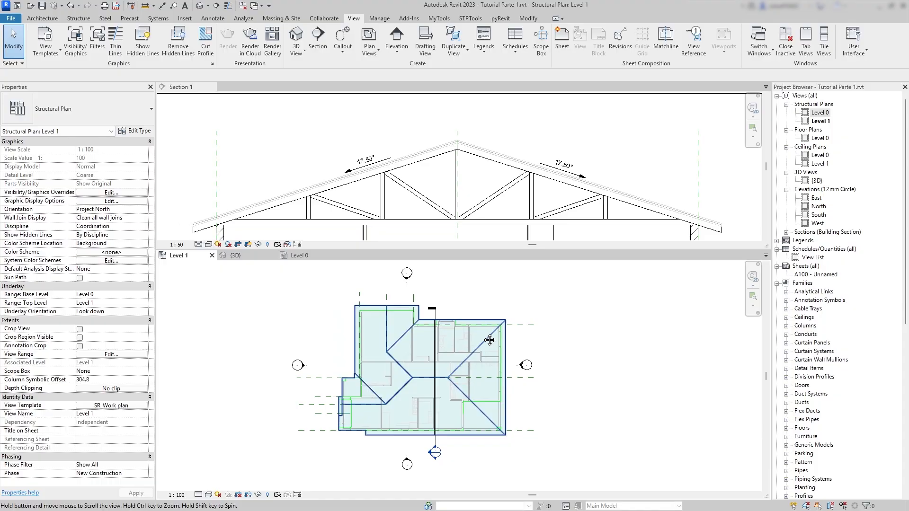
scroll(445, 345, up, 5)
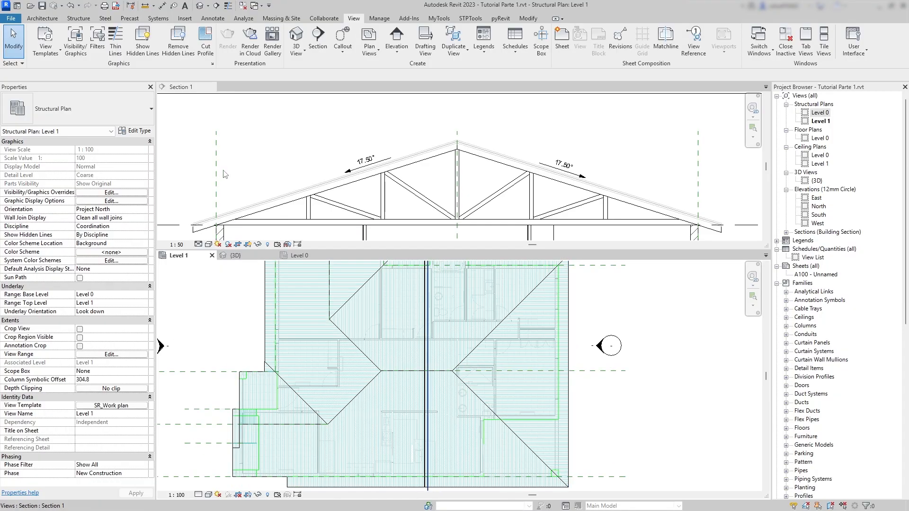
click(213, 87)
middle_drag(344, 259, 355, 374)
scroll(384, 302, up, 2)
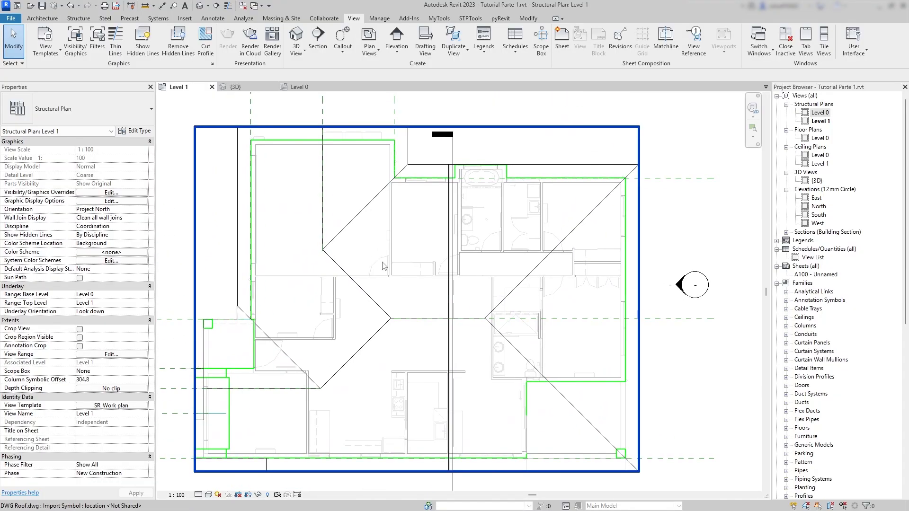
scroll(477, 240, up, 1)
scroll(458, 223, up, 2)
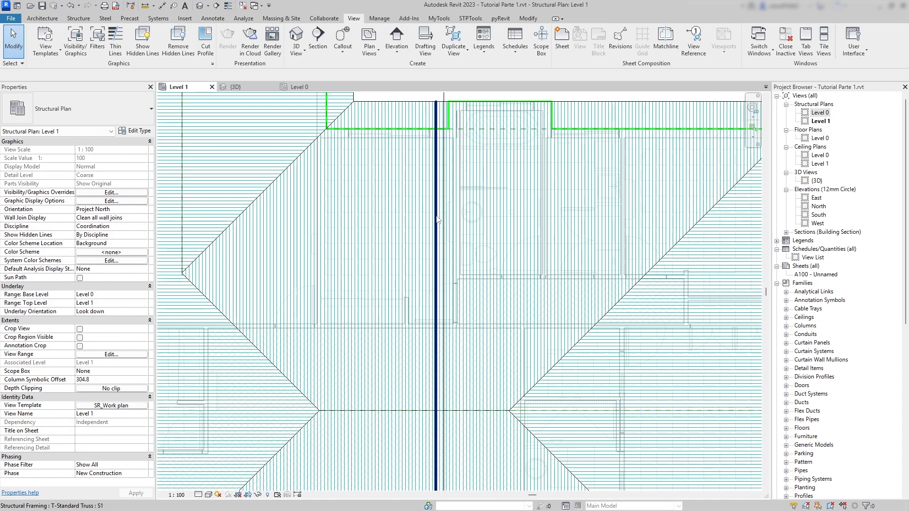
scroll(439, 225, down, 1)
middle_drag(442, 256, 416, 218)
scroll(416, 227, down, 1)
- Move the S1 truss about 500 mm west along the ridge line in the Level 1 plan
click(415, 243)
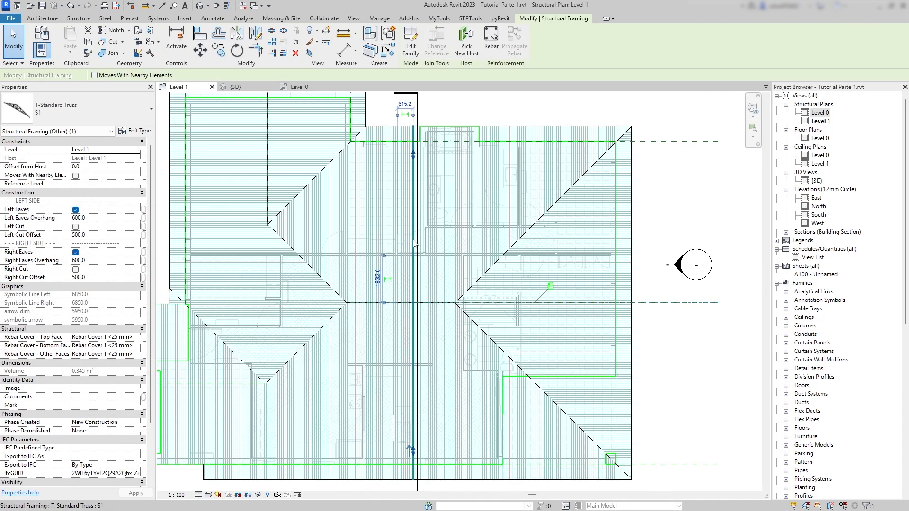
key(m)
key(v)
scroll(413, 294, up, 3)
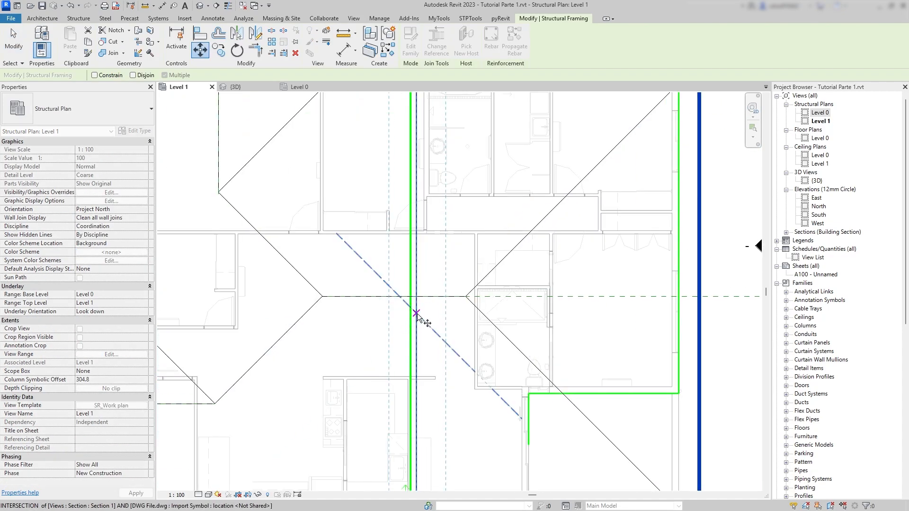
click(401, 294)
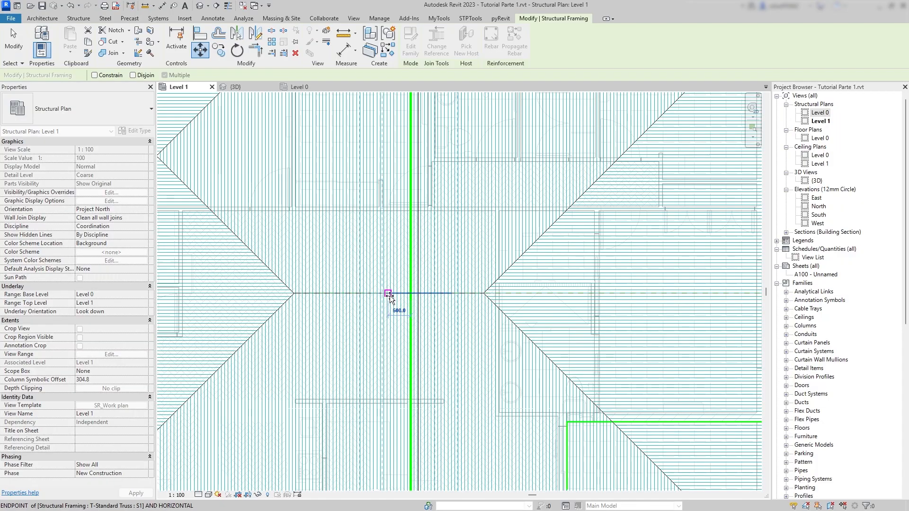
click(389, 294)
key(Escape)
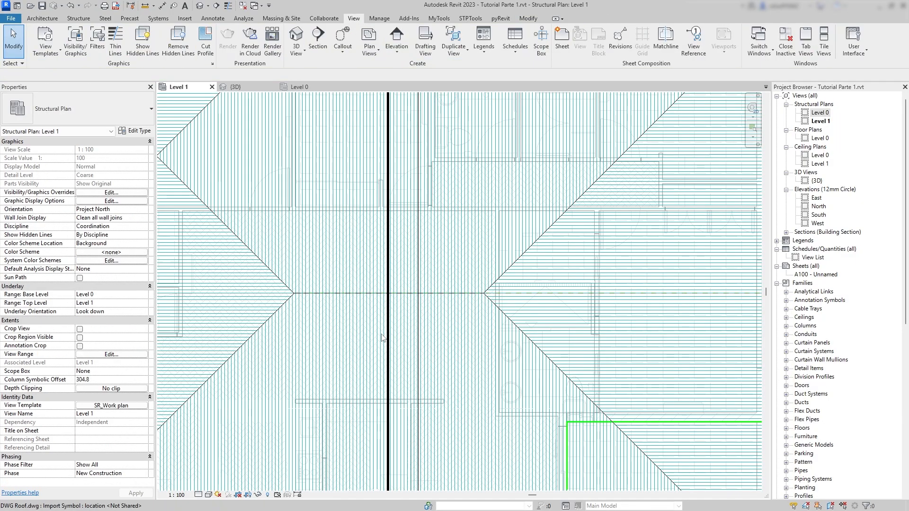
- Add an aligned dimension string from one end of the roof ridge through the S1 truss to the other ridge end
key(d)
key(i)
click(390, 303)
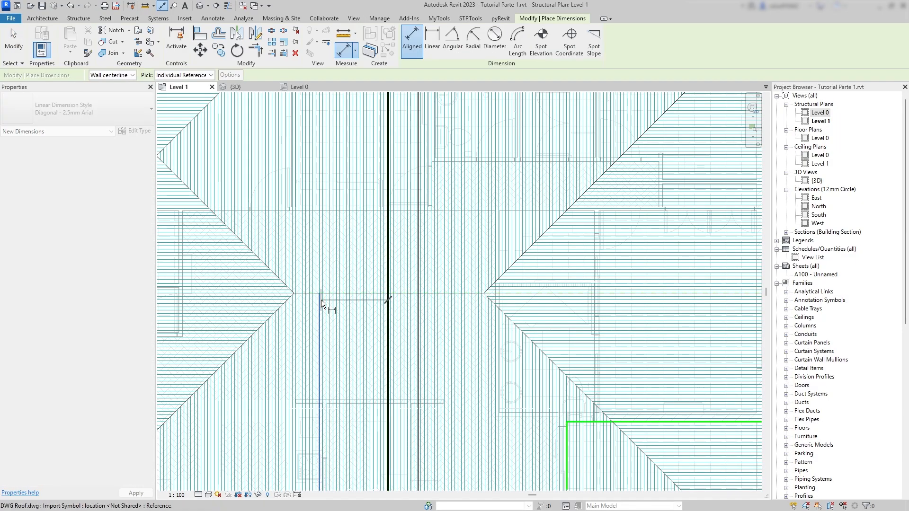
click(294, 293)
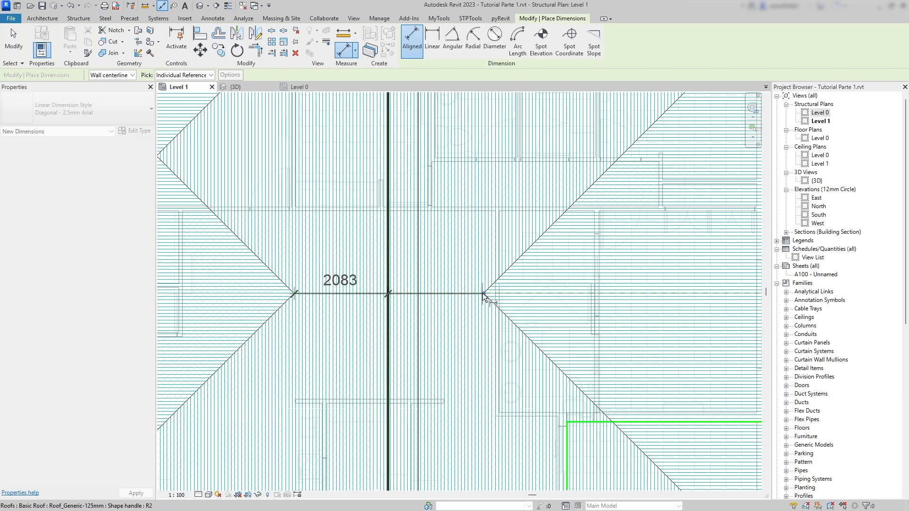
click(483, 294)
click(443, 279)
click(442, 278)
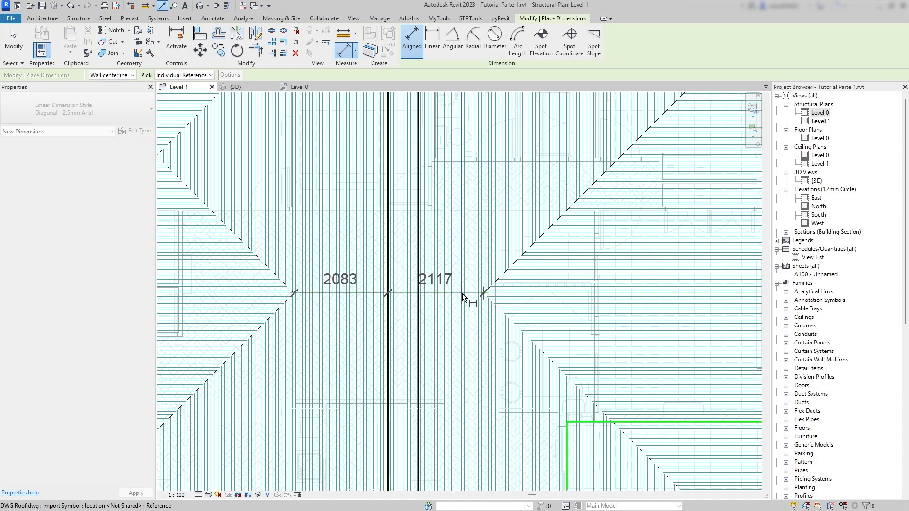
scroll(471, 297, down, 5)
click(572, 295)
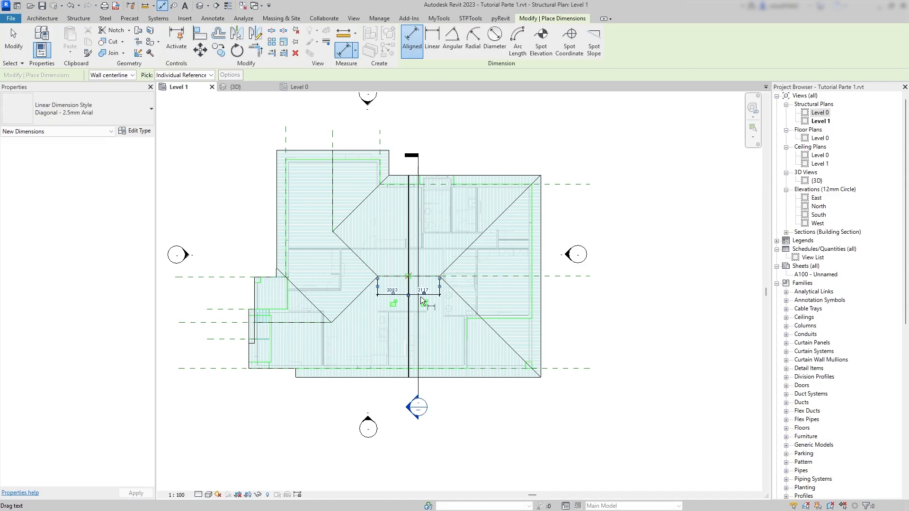
- Apply the equality constraint to the ridge dimension string so the truss centres between the two ridge ends
scroll(410, 280, up, 2)
click(409, 272)
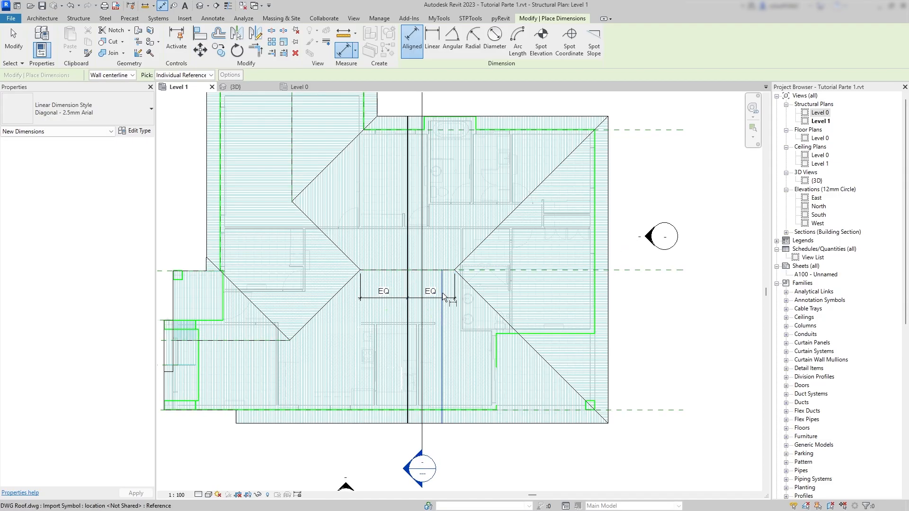
key(Escape)
key(Escape)
- Delete the equalised ridge dimension and remove its constraints from the truss and roof
click(425, 301)
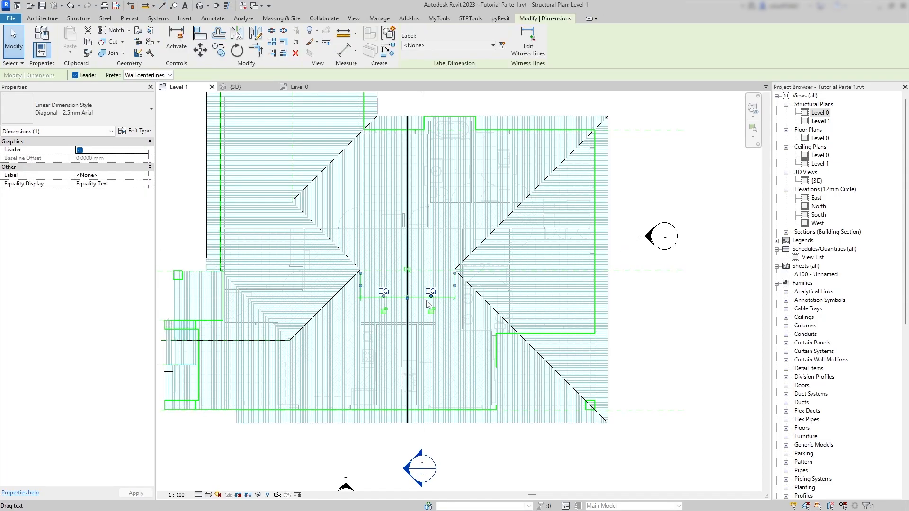
key(Delete)
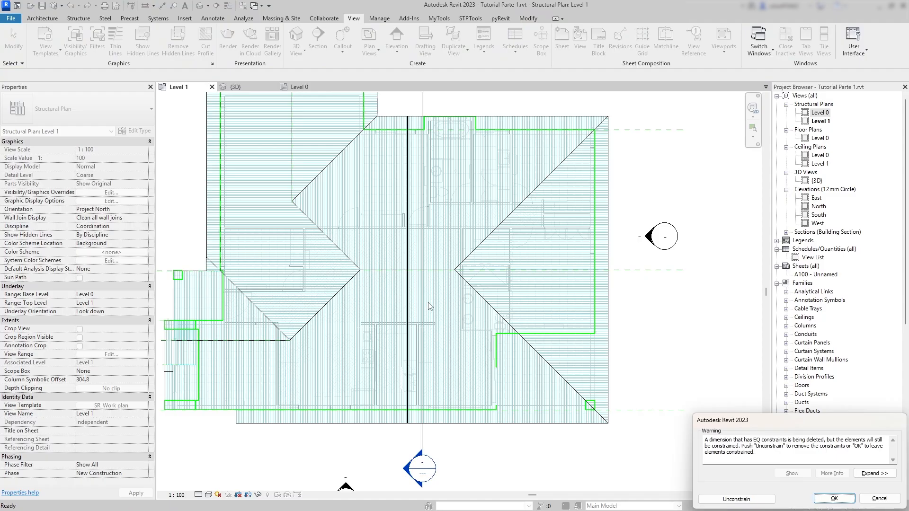
click(734, 502)
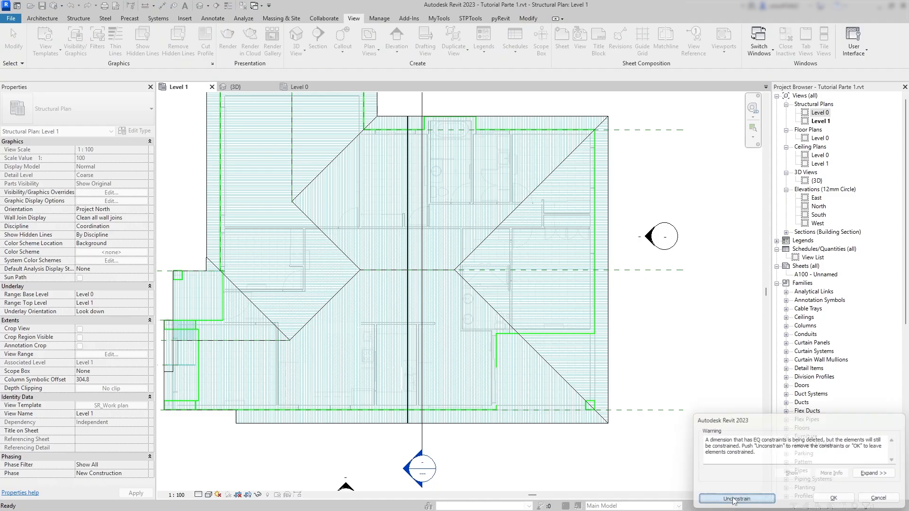
- Copy the centred S1 truss along the ridge at 900 mm spacing, placing two copies on each side of the original
scroll(485, 203, up, 3)
click(368, 290)
scroll(389, 301, down, 6)
middle_drag(412, 306, 343, 321)
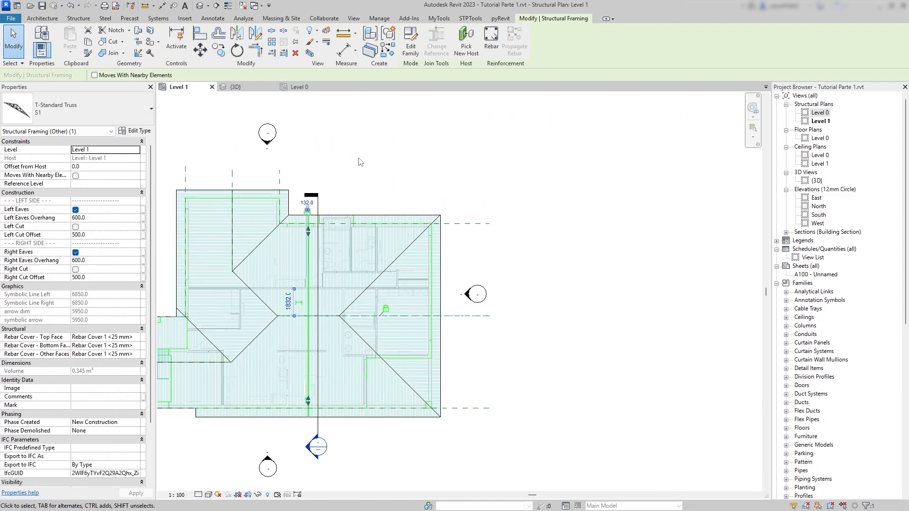
click(218, 50)
scroll(321, 163, up, 2)
click(319, 173)
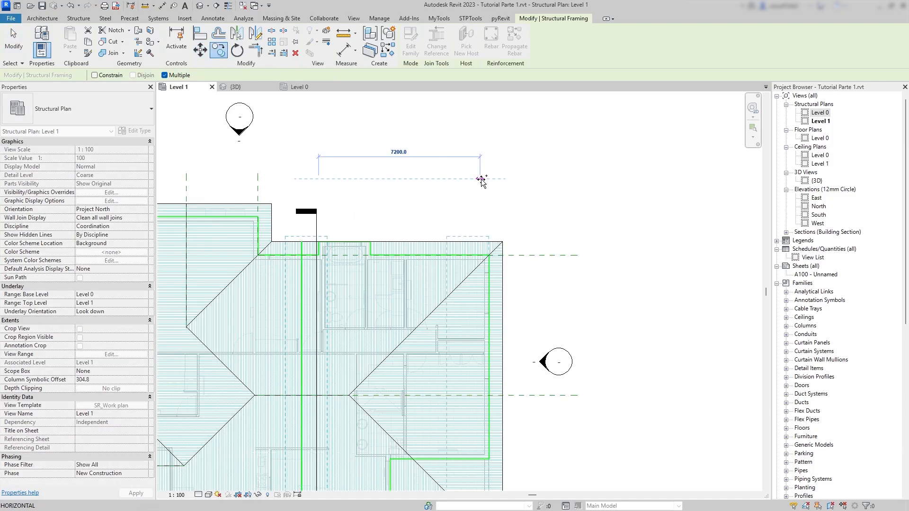
text(900)
key(Return)
text(900)
key(Return)
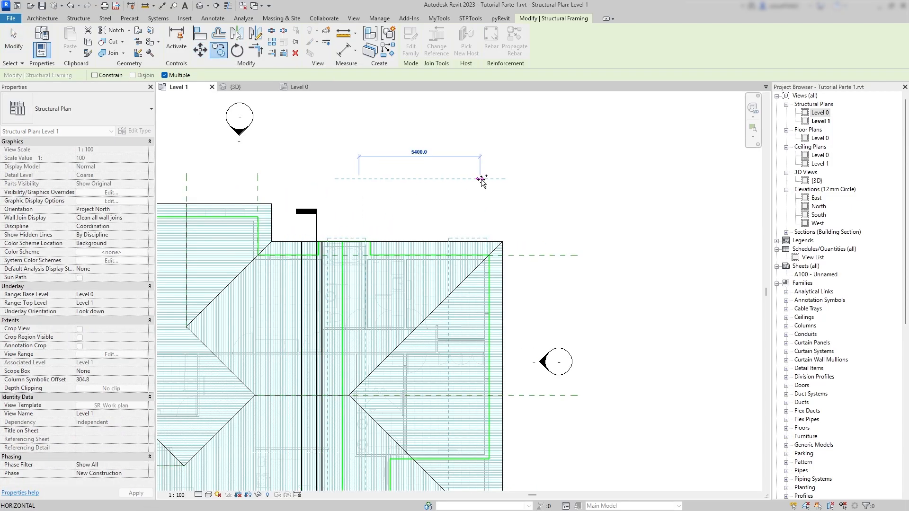
text(900)
key(Return)
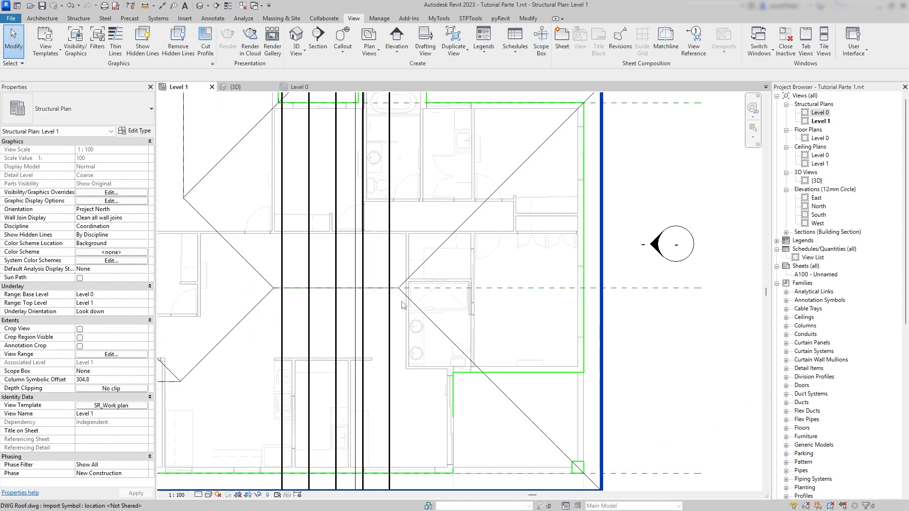
- Examine the copied trusses beneath the roof in the 3D view and the middle truss's direction arrow in the Level 1 plan
scroll(402, 305, down, 5)
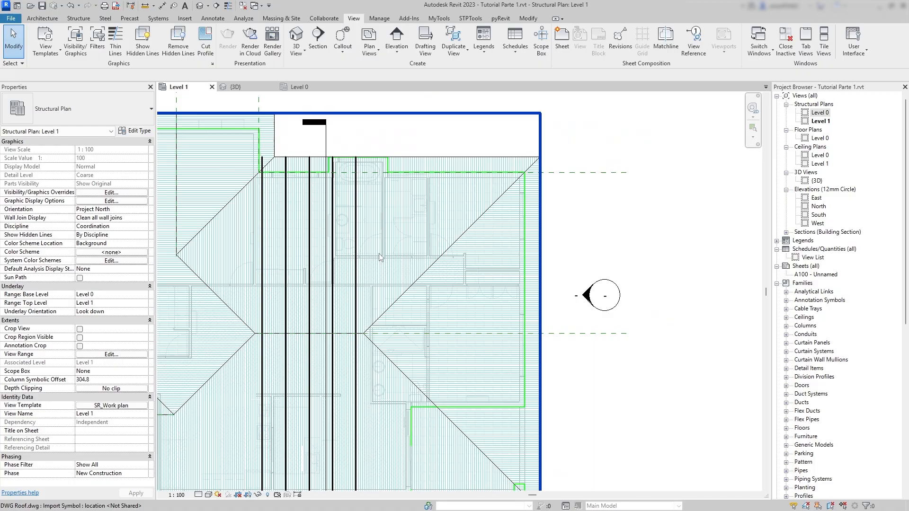
click(245, 89)
scroll(384, 243, up, 4)
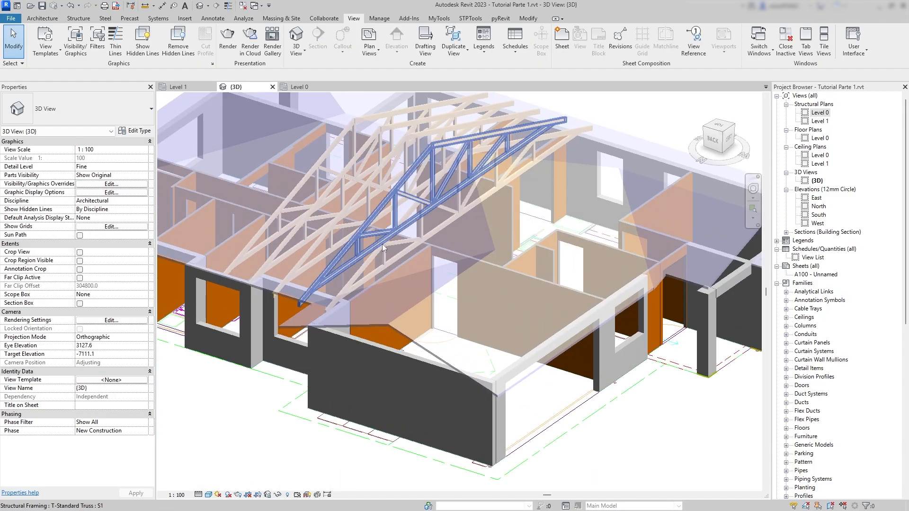
shift+middle_drag(382, 243, 374, 263)
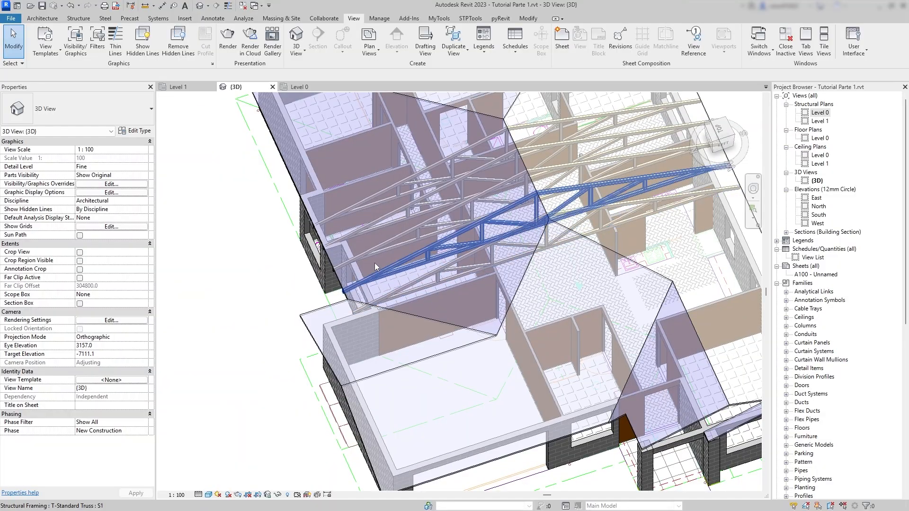
click(178, 87)
scroll(548, 288, up, 4)
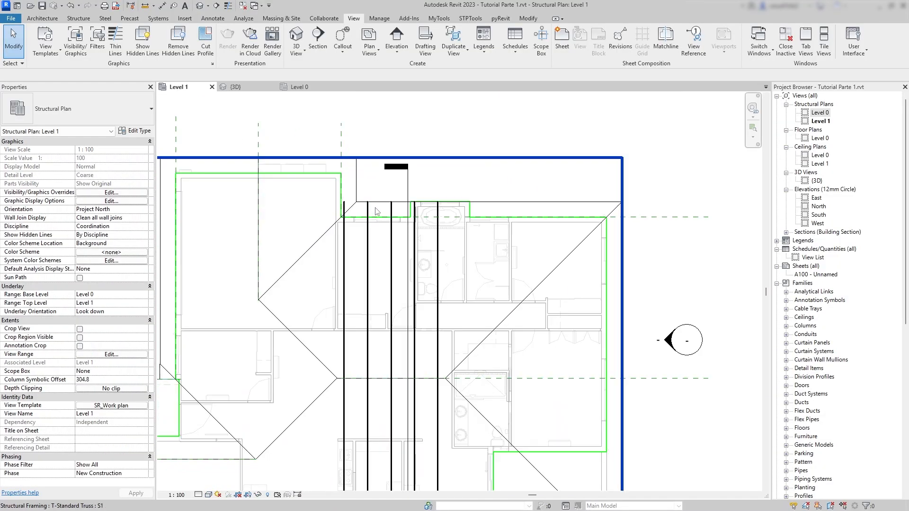
scroll(443, 213, up, 3)
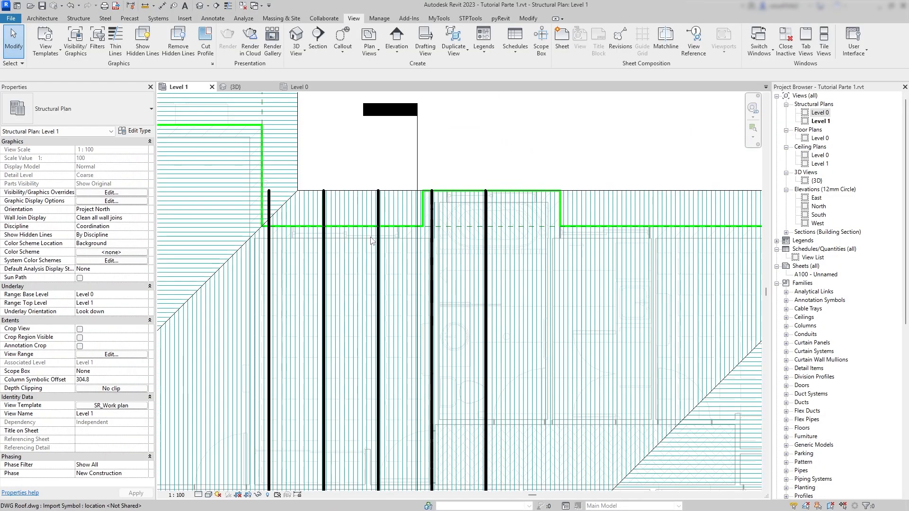
click(382, 240)
scroll(382, 240, down, 3)
scroll(348, 391, up, 3)
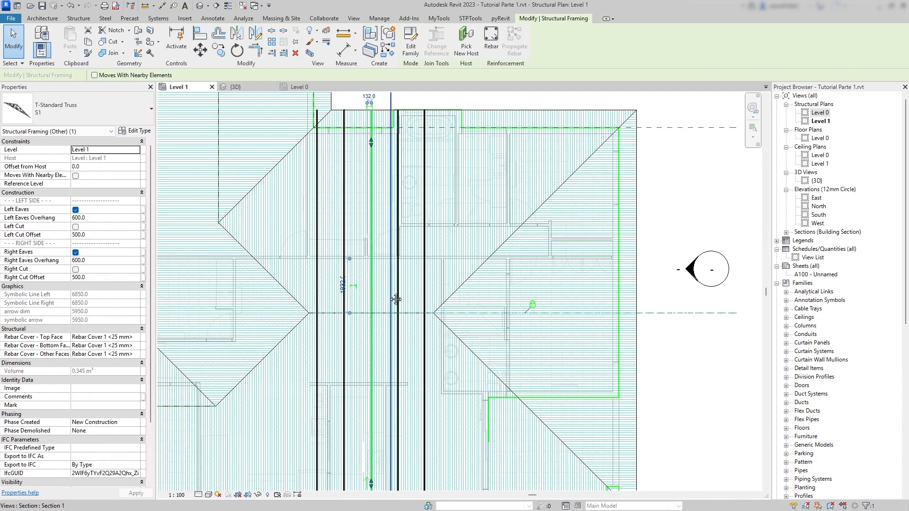
scroll(347, 391, up, 3)
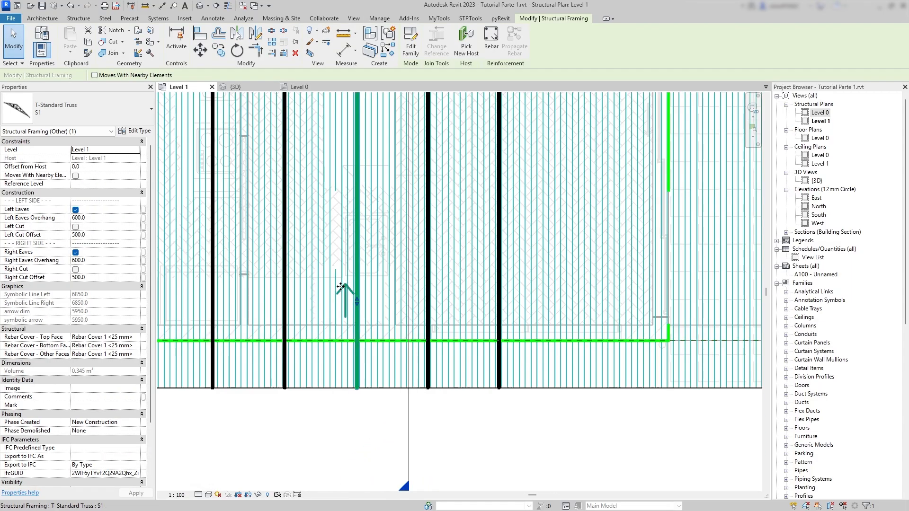
key(Escape)
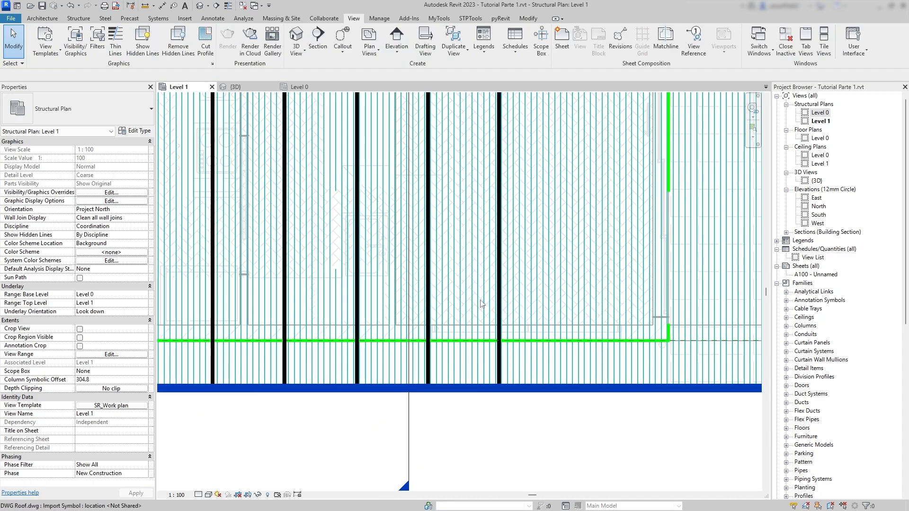
- Turn off Right Eaves for the two easternmost S1 trusses and check their shortened ends in the 3D view
scroll(407, 305, down, 3)
middle_drag(374, 153, 341, 292)
scroll(342, 292, down, 3)
middle_drag(368, 258, 364, 304)
scroll(341, 179, up, 4)
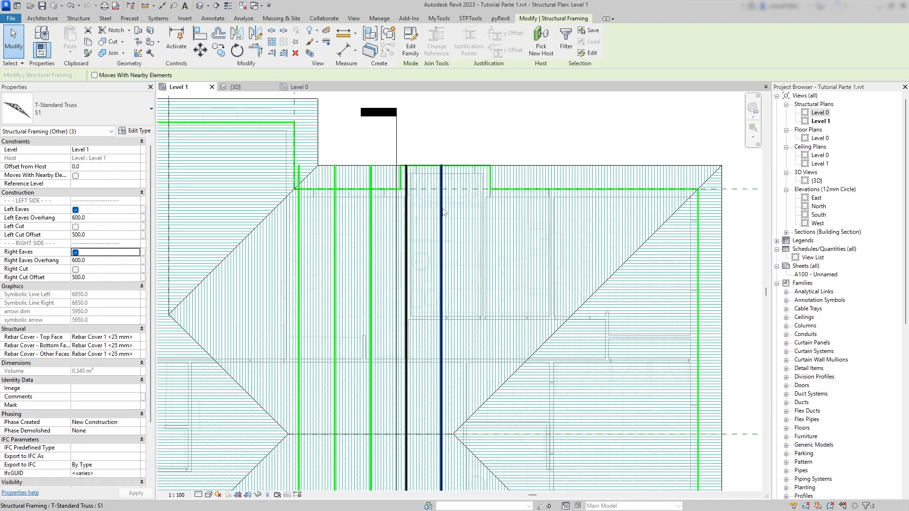
click(442, 206)
ctrl+click(406, 212)
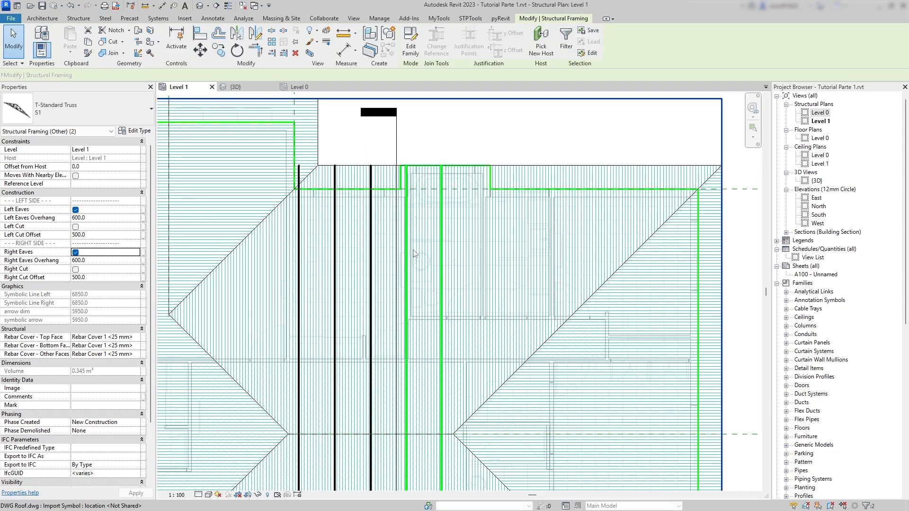
click(76, 251)
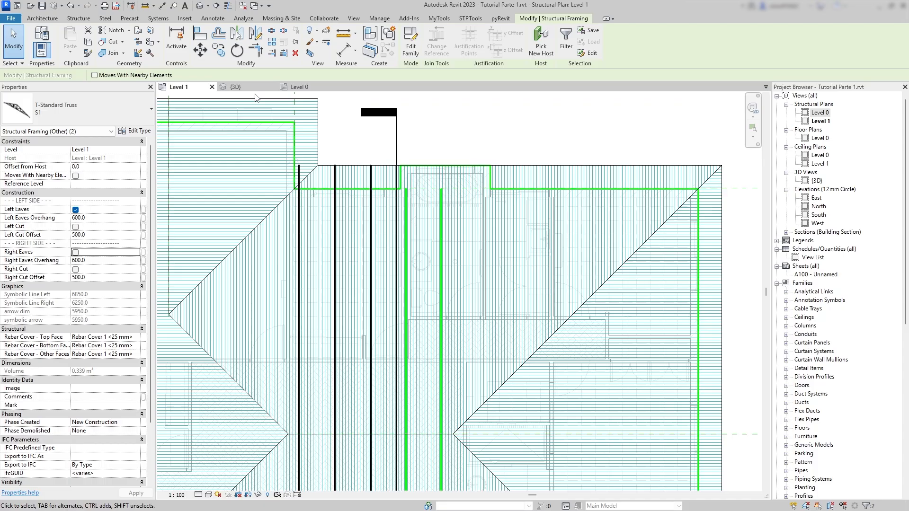
click(235, 87)
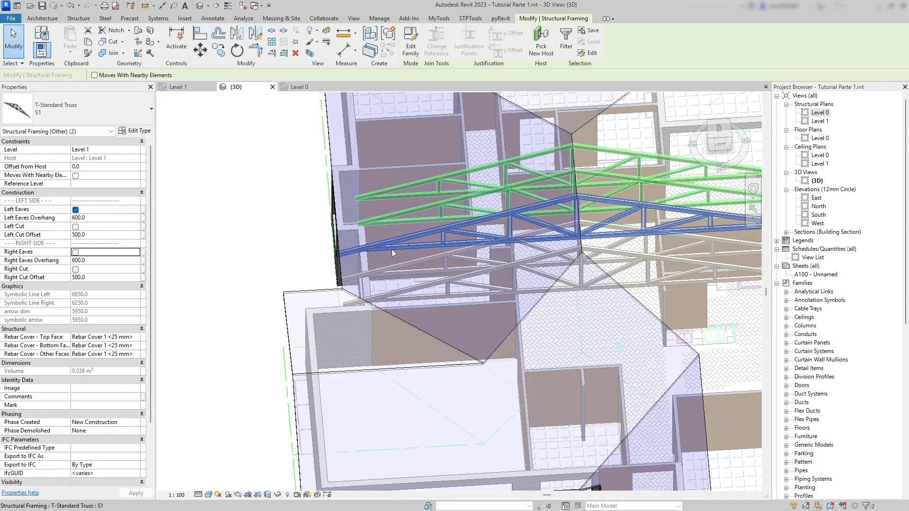
key(Escape)
shift+middle_drag(368, 221, 349, 208)
middle_drag(362, 166, 363, 251)
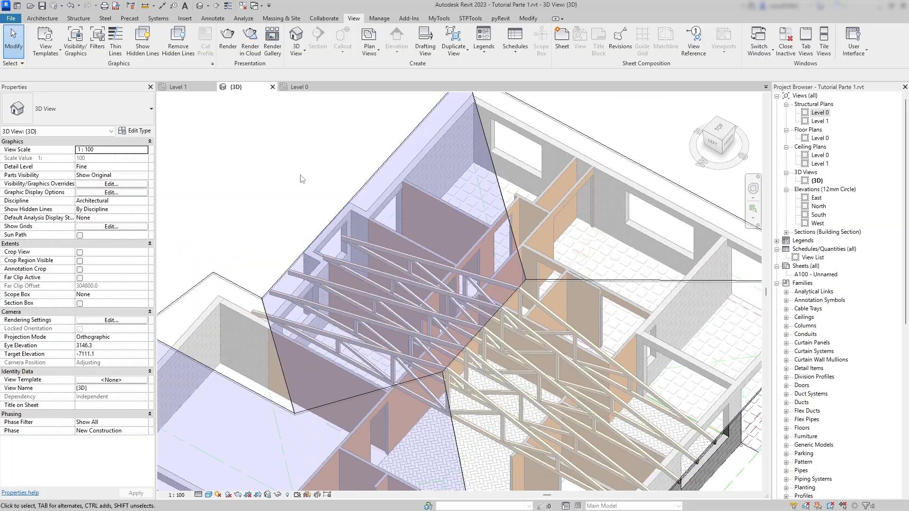
- Start a beam in the Level 1 plan and duplicate the Dimension Lumber 64x114 type as 160x65
click(179, 88)
click(93, 18)
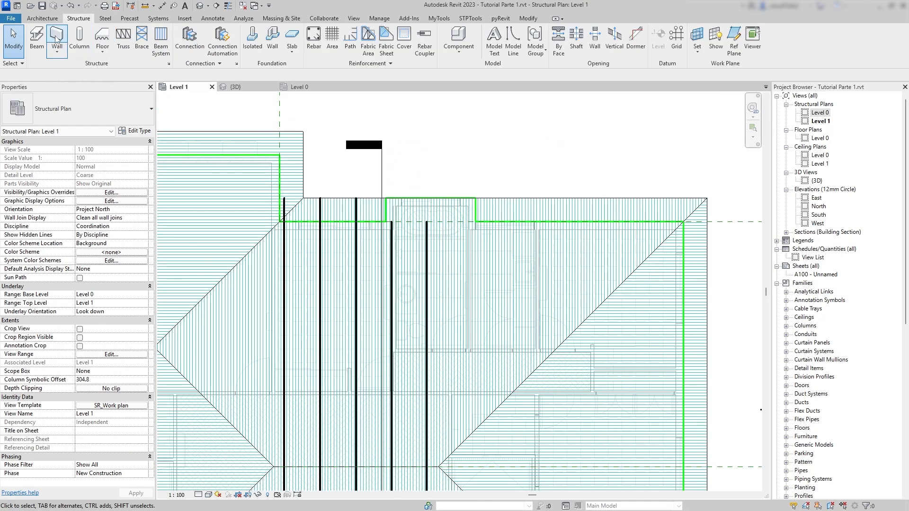
click(57, 40)
click(76, 109)
click(40, 162)
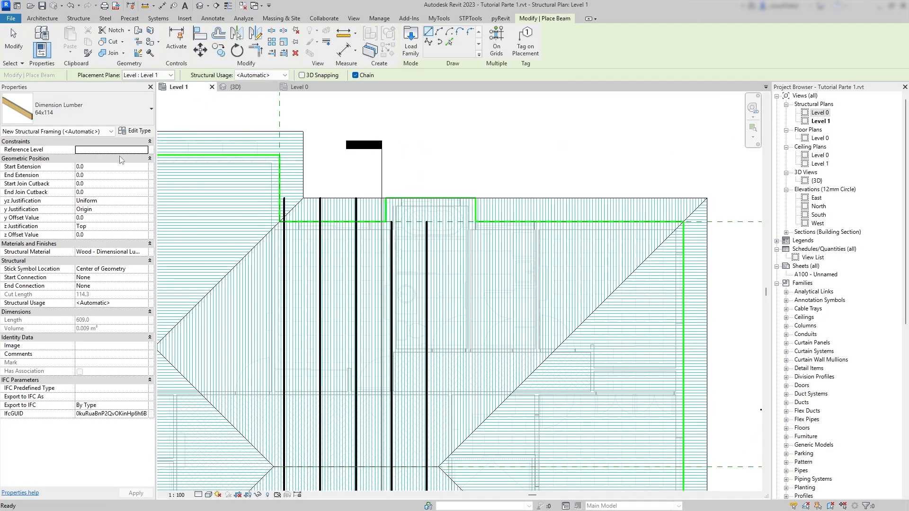
click(135, 131)
click(846, 66)
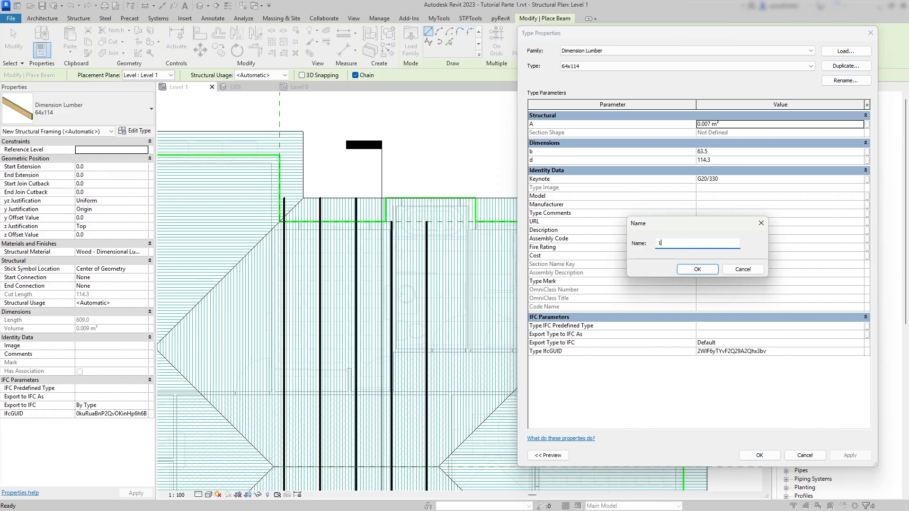
key(Return)
- Set the new lumber type's b to 65, d to 160 and type mark to RB1, and rename it RB-160x65
double_click(728, 150)
text(65)
key(Return)
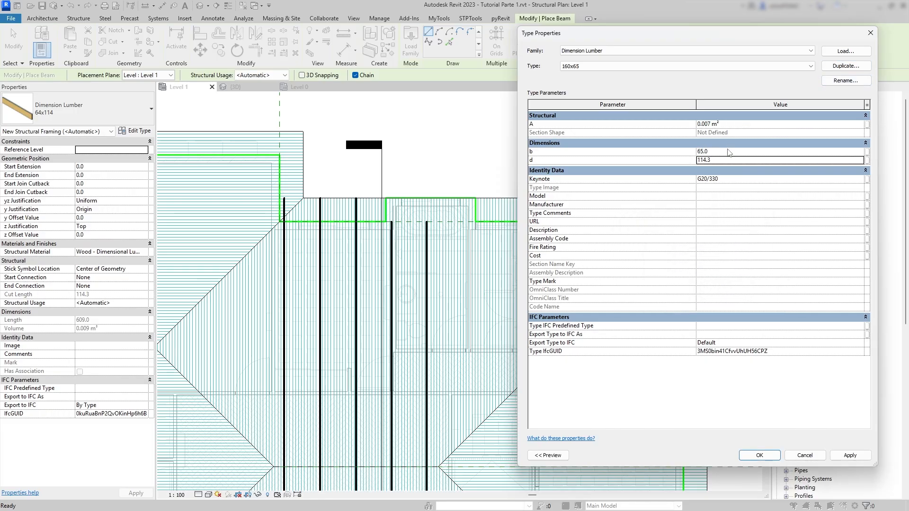
click(856, 81)
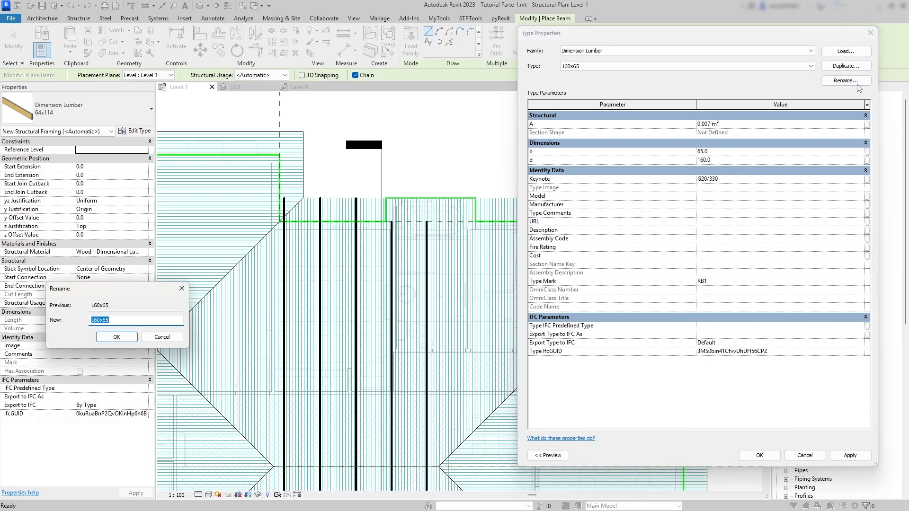
key(Return)
key(Return)
- Draw an RB-160x65 beam about 2100 mm long across the bathroom bay under the shortened trusses and check it in 3D
scroll(336, 197, up, 4)
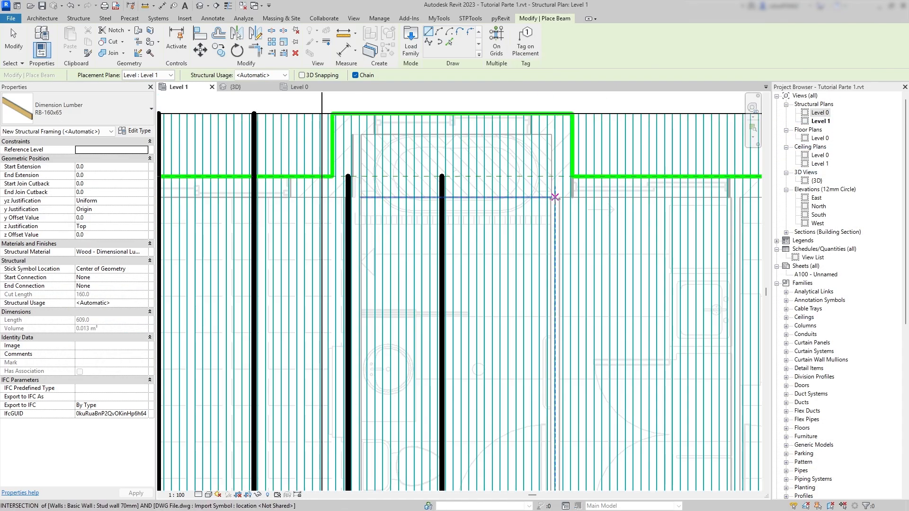
click(562, 187)
click(343, 187)
key(Escape)
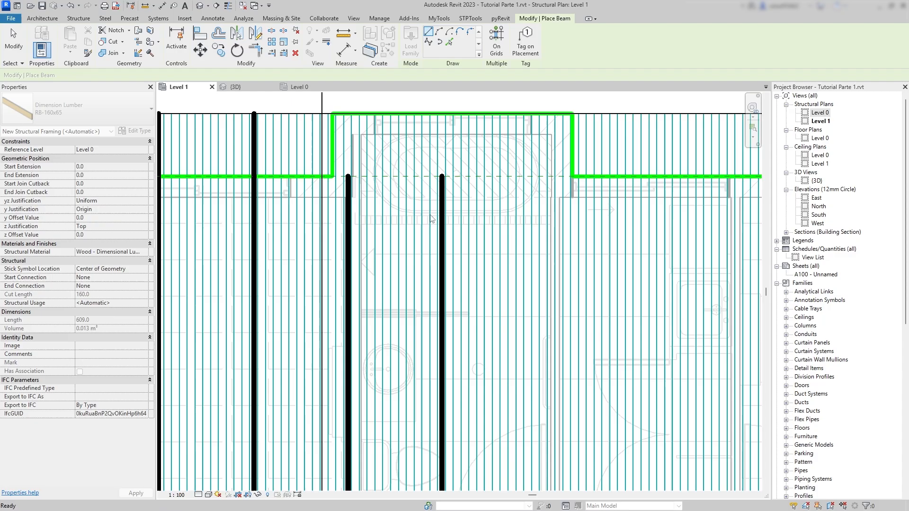
key(Escape)
click(236, 87)
scroll(352, 232, up, 4)
click(351, 224)
shift+middle_drag(350, 225, 382, 300)
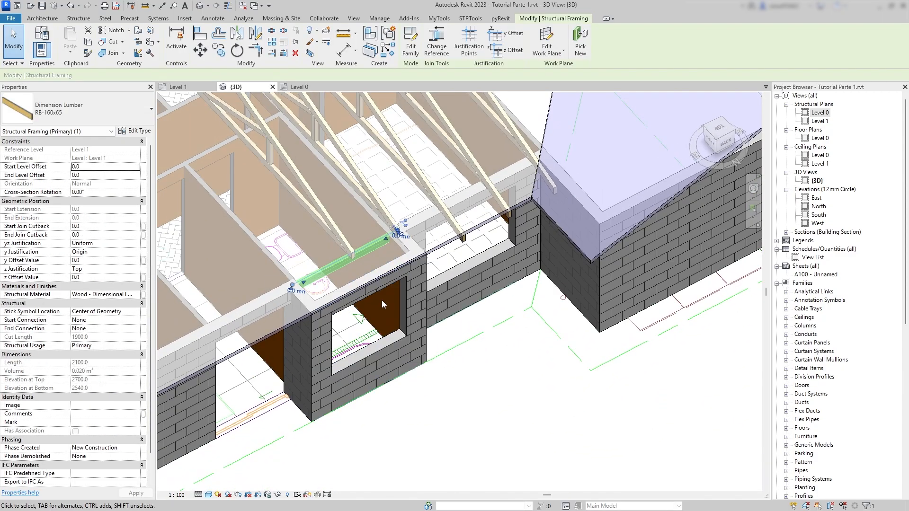
scroll(399, 316, down, 2)
click(468, 378)
- Trim or extend the RB-160x65 beam's end against the adjoining wall in the 3D view and check the whole truss layout
scroll(400, 282, up, 5)
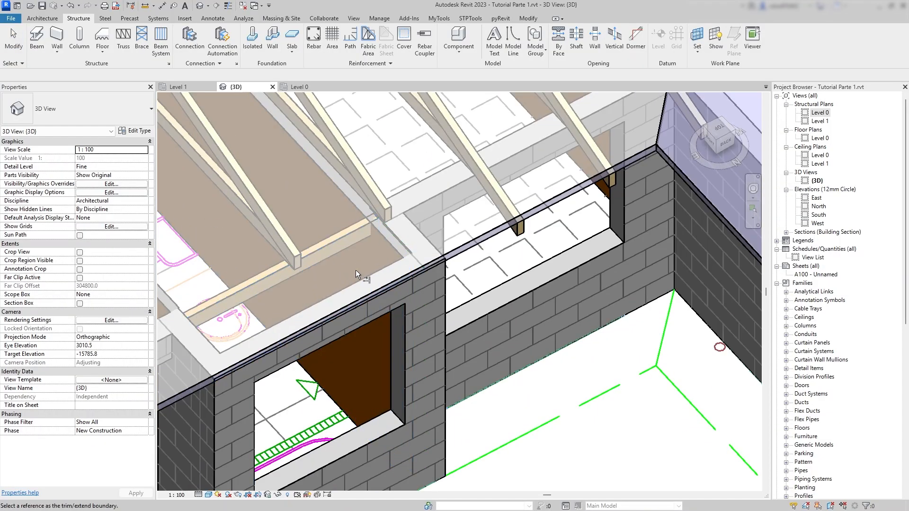
click(350, 237)
shift+middle_drag(351, 237, 303, 261)
click(331, 256)
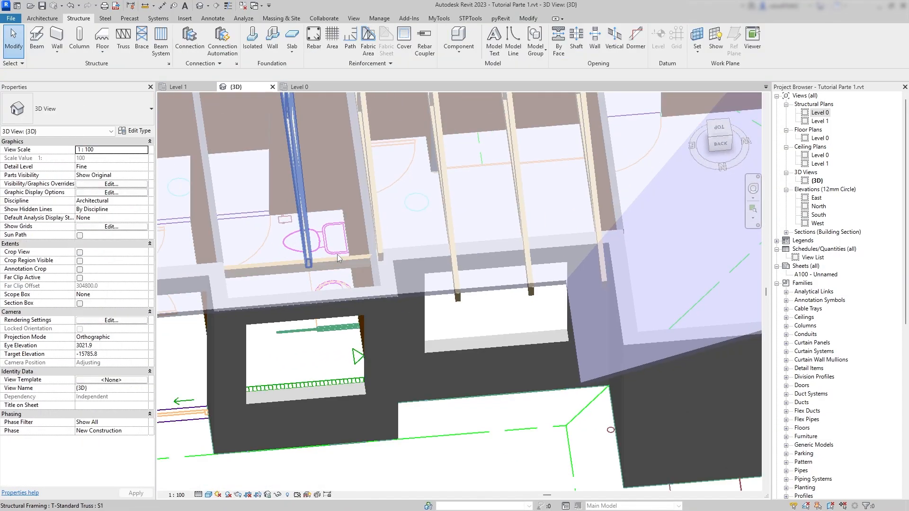
scroll(412, 349, down, 3)
shift+middle_drag(446, 370, 397, 291)
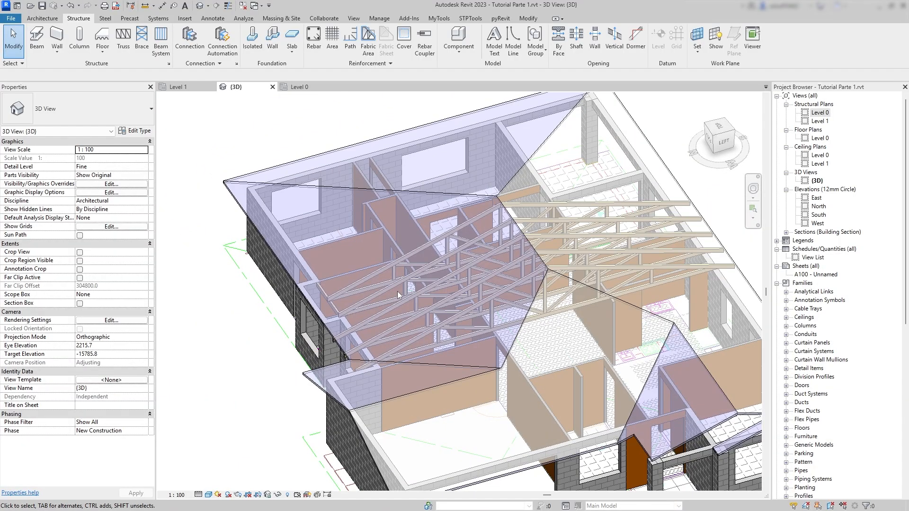